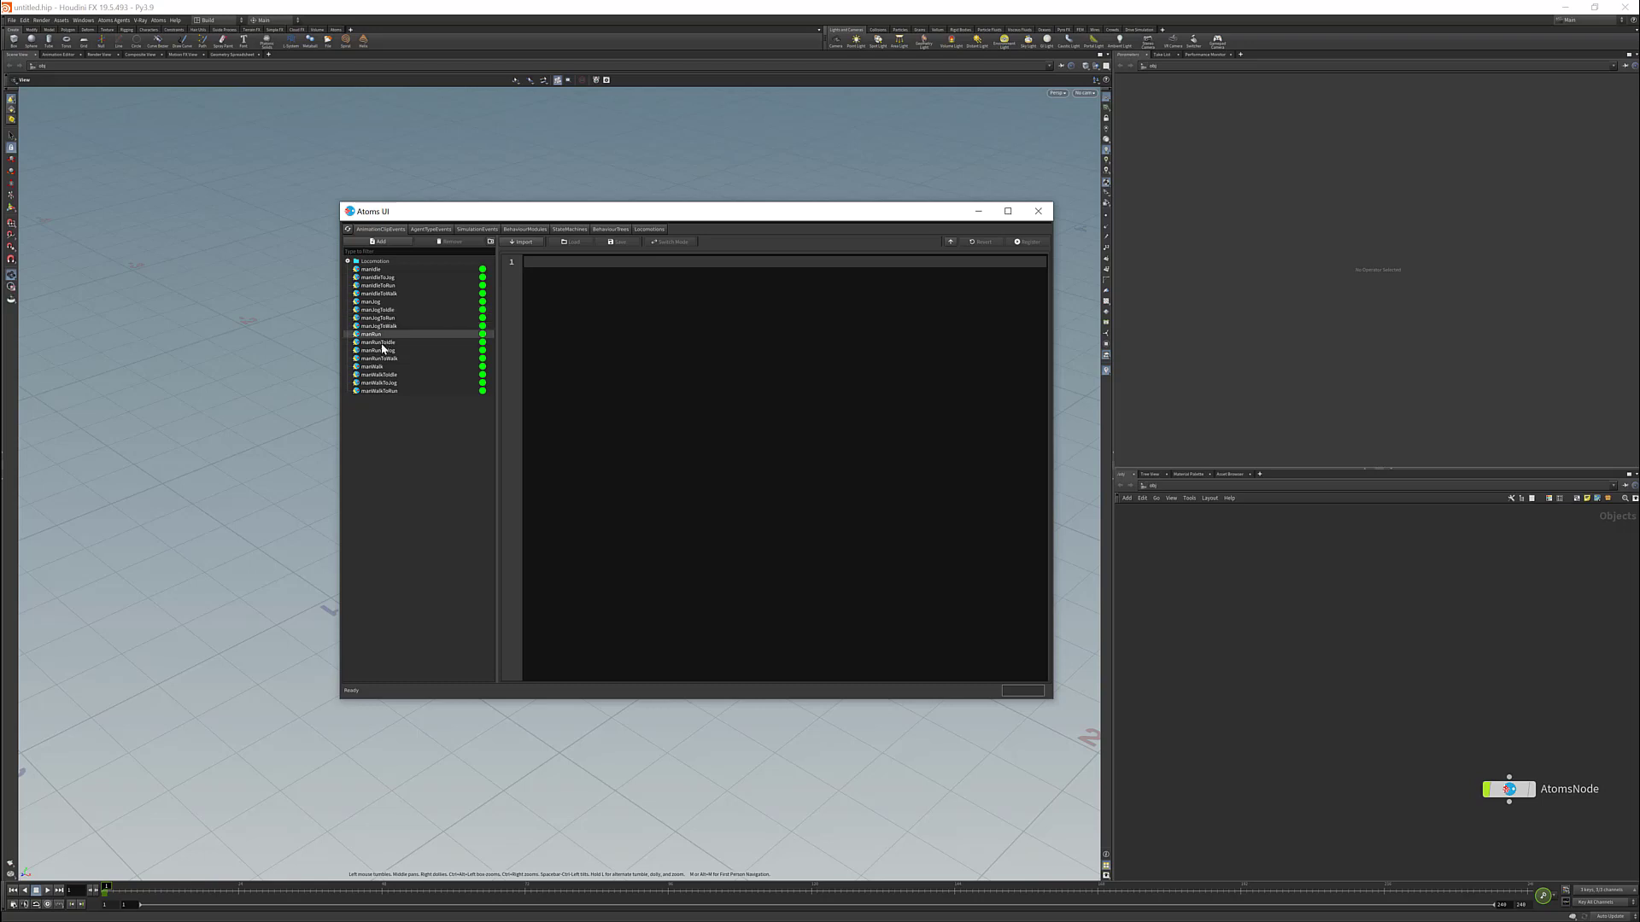
- Inspect the manIdle clip in the skeleton preview, framing the whole figure and viewing its pose at frame 300
left_click(372, 269)
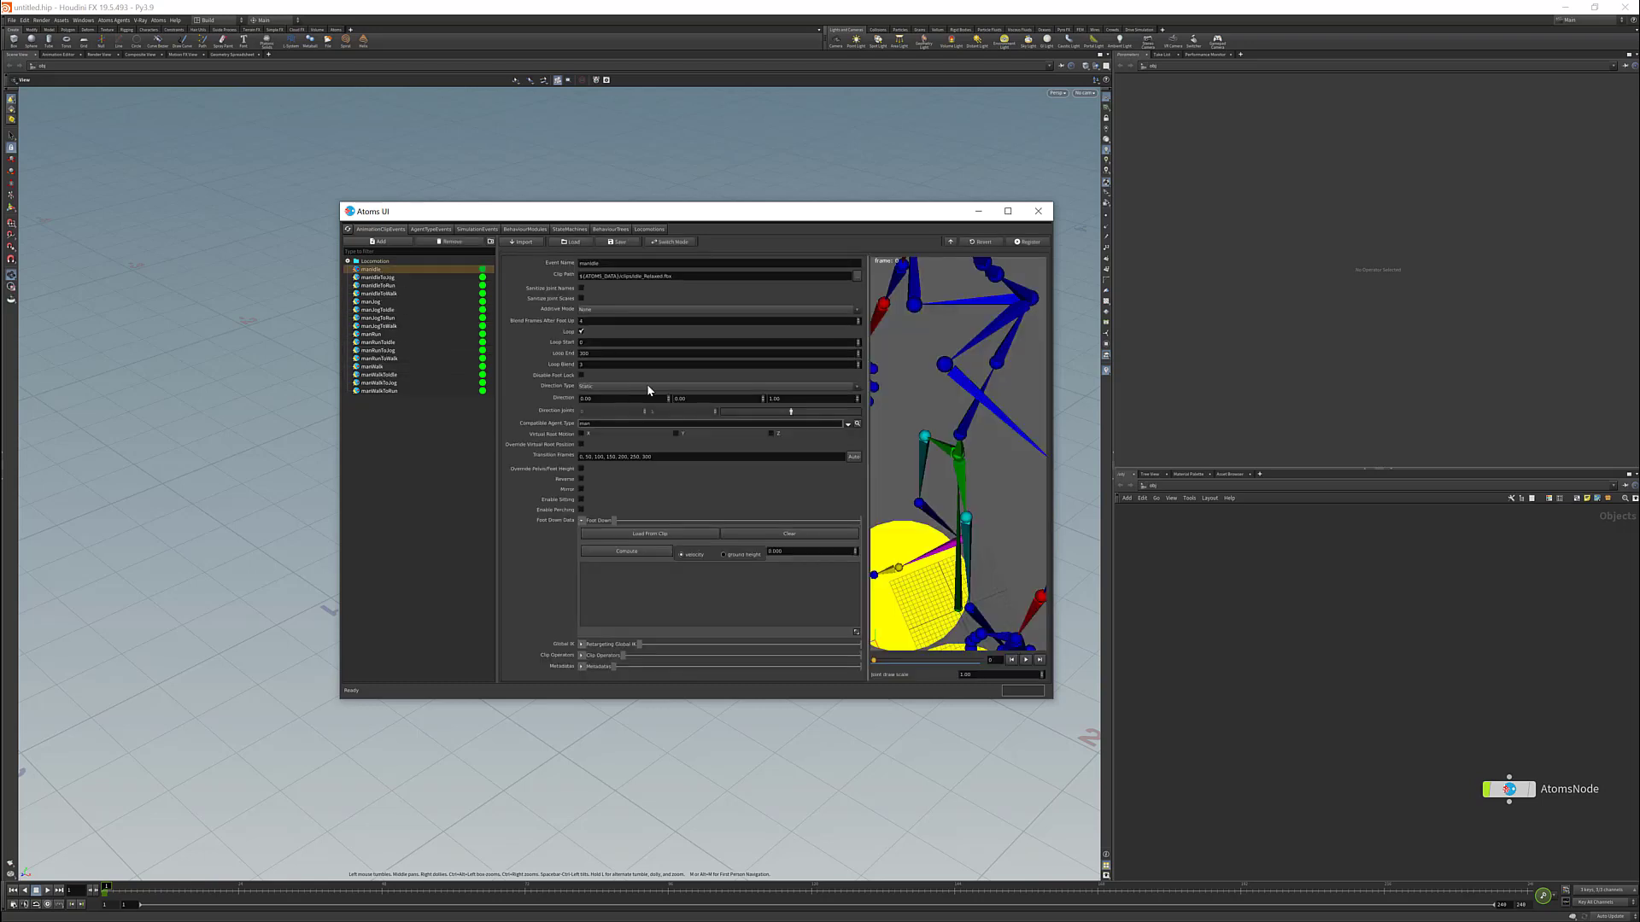
scroll(986, 455, "down", 5)
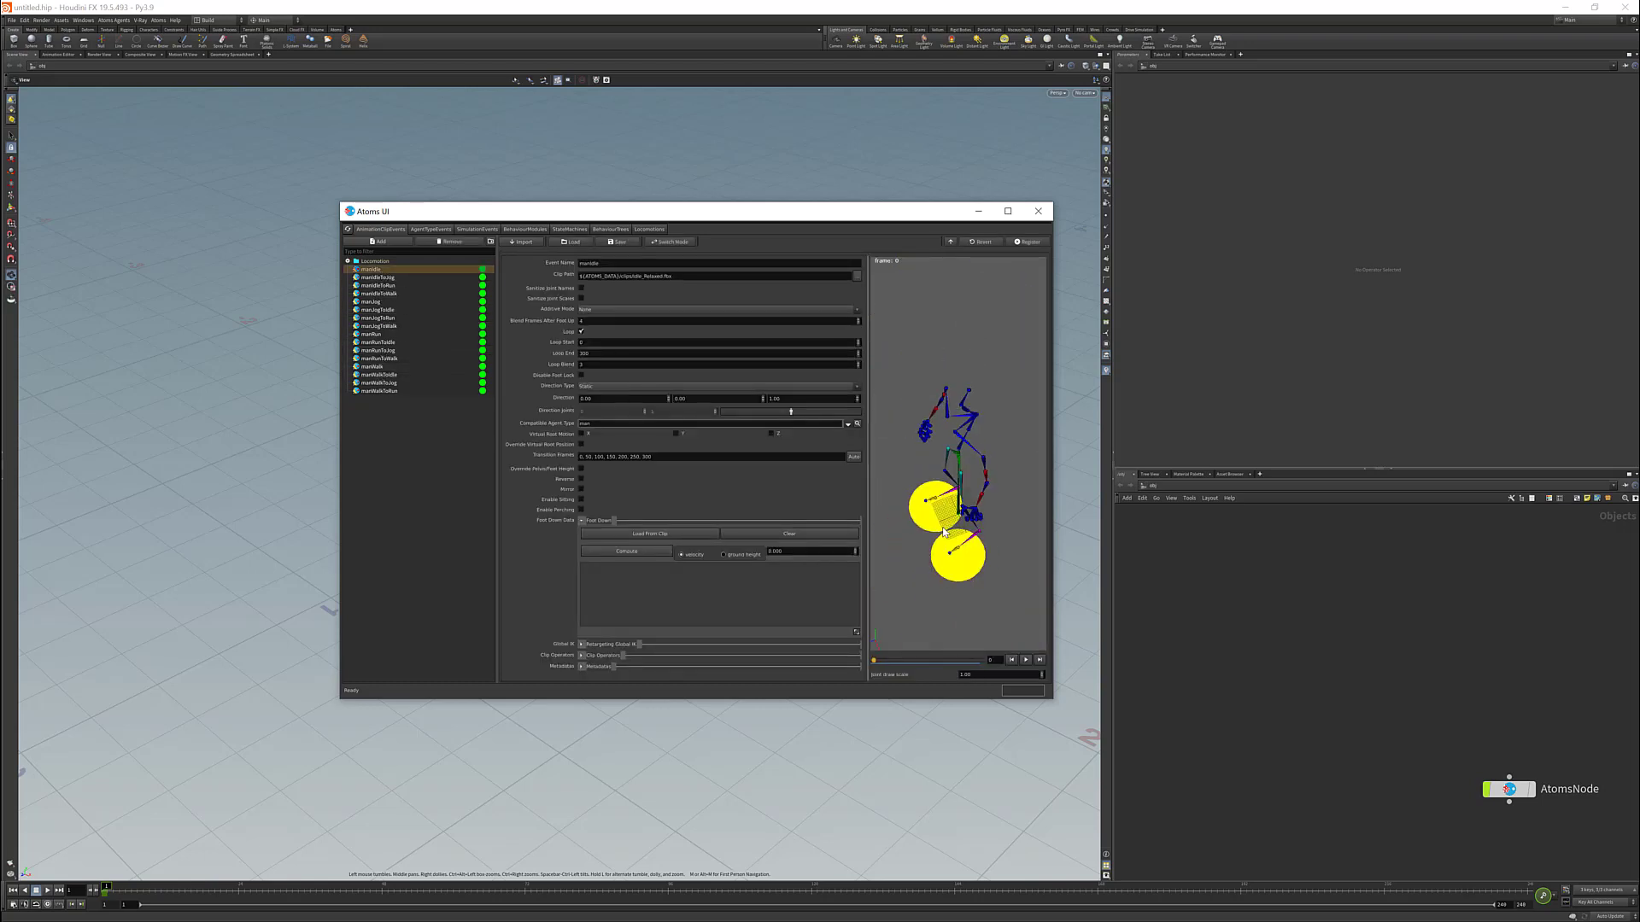
left_click_drag(944, 532, 966, 484)
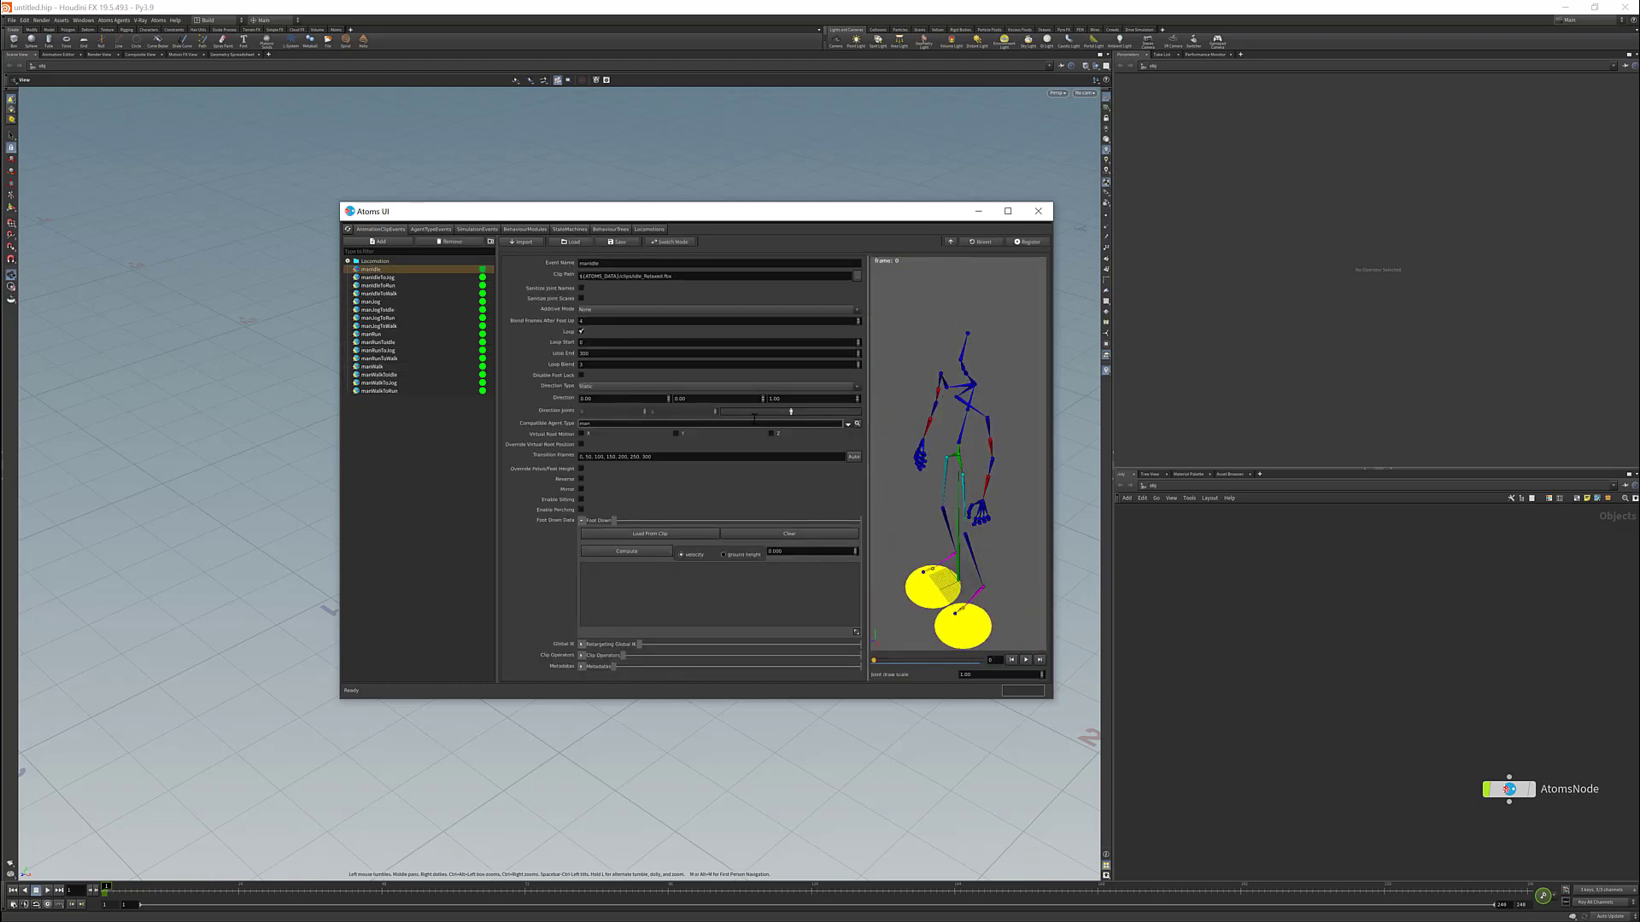
left_click(995, 662)
type("300")
key("Return")
- Inspect the manJog clip's pose at frame 48 in the preview
left_click(418, 301)
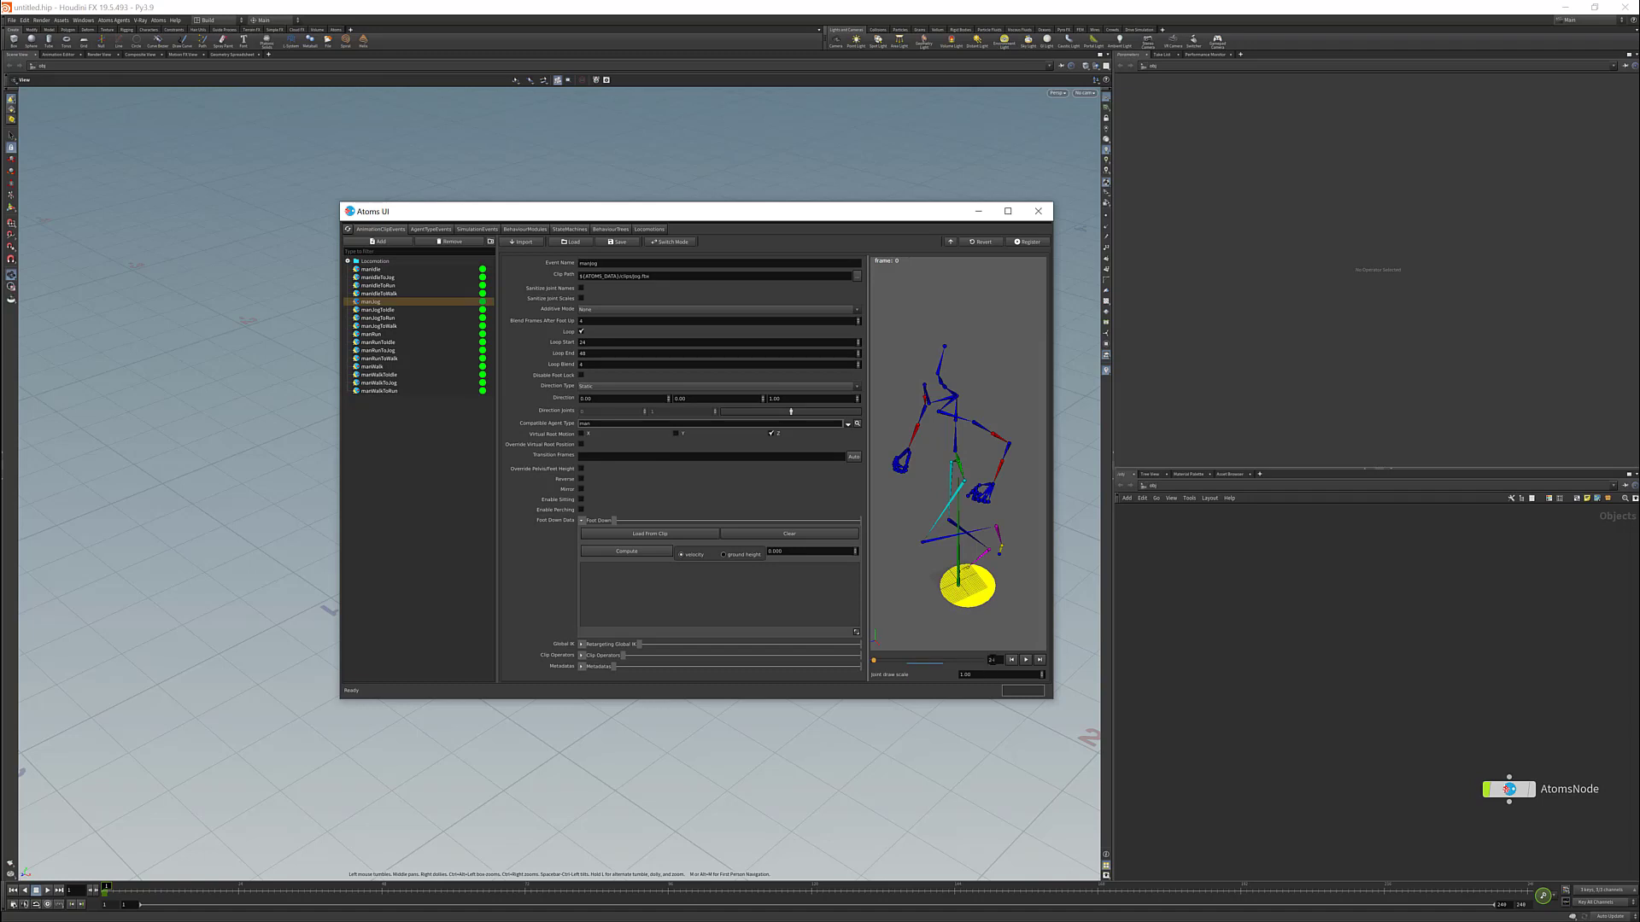
key("Return")
type("48")
key("Return")
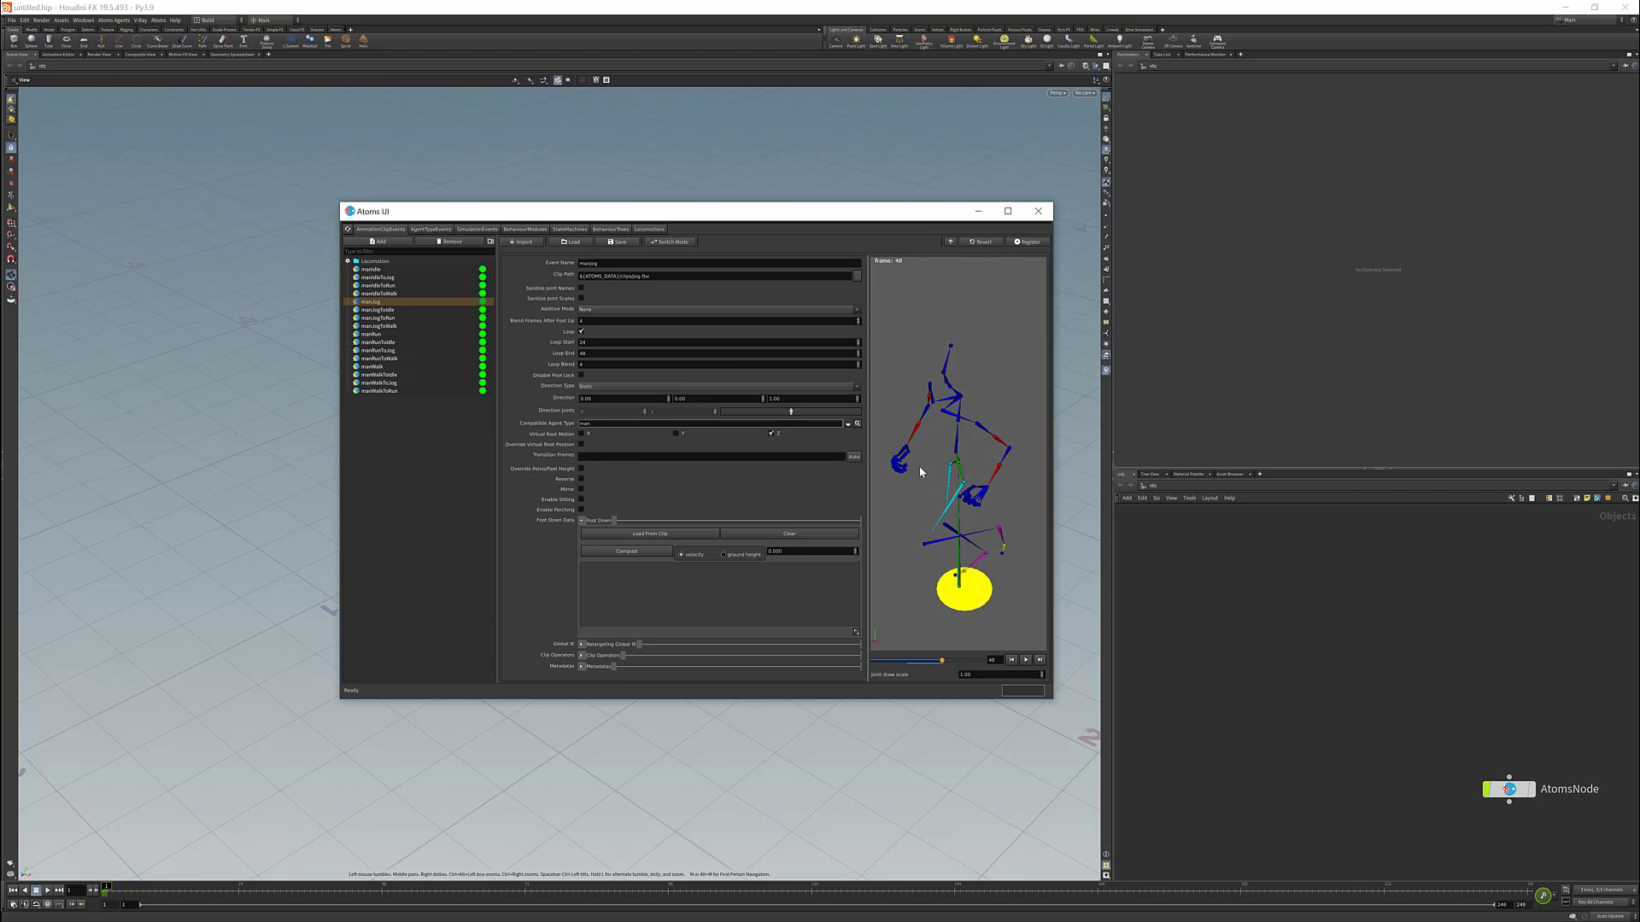
- Compare the final pose of the manIdleToJog transition clip with the starting pose of the manJog clip
left_click(380, 277)
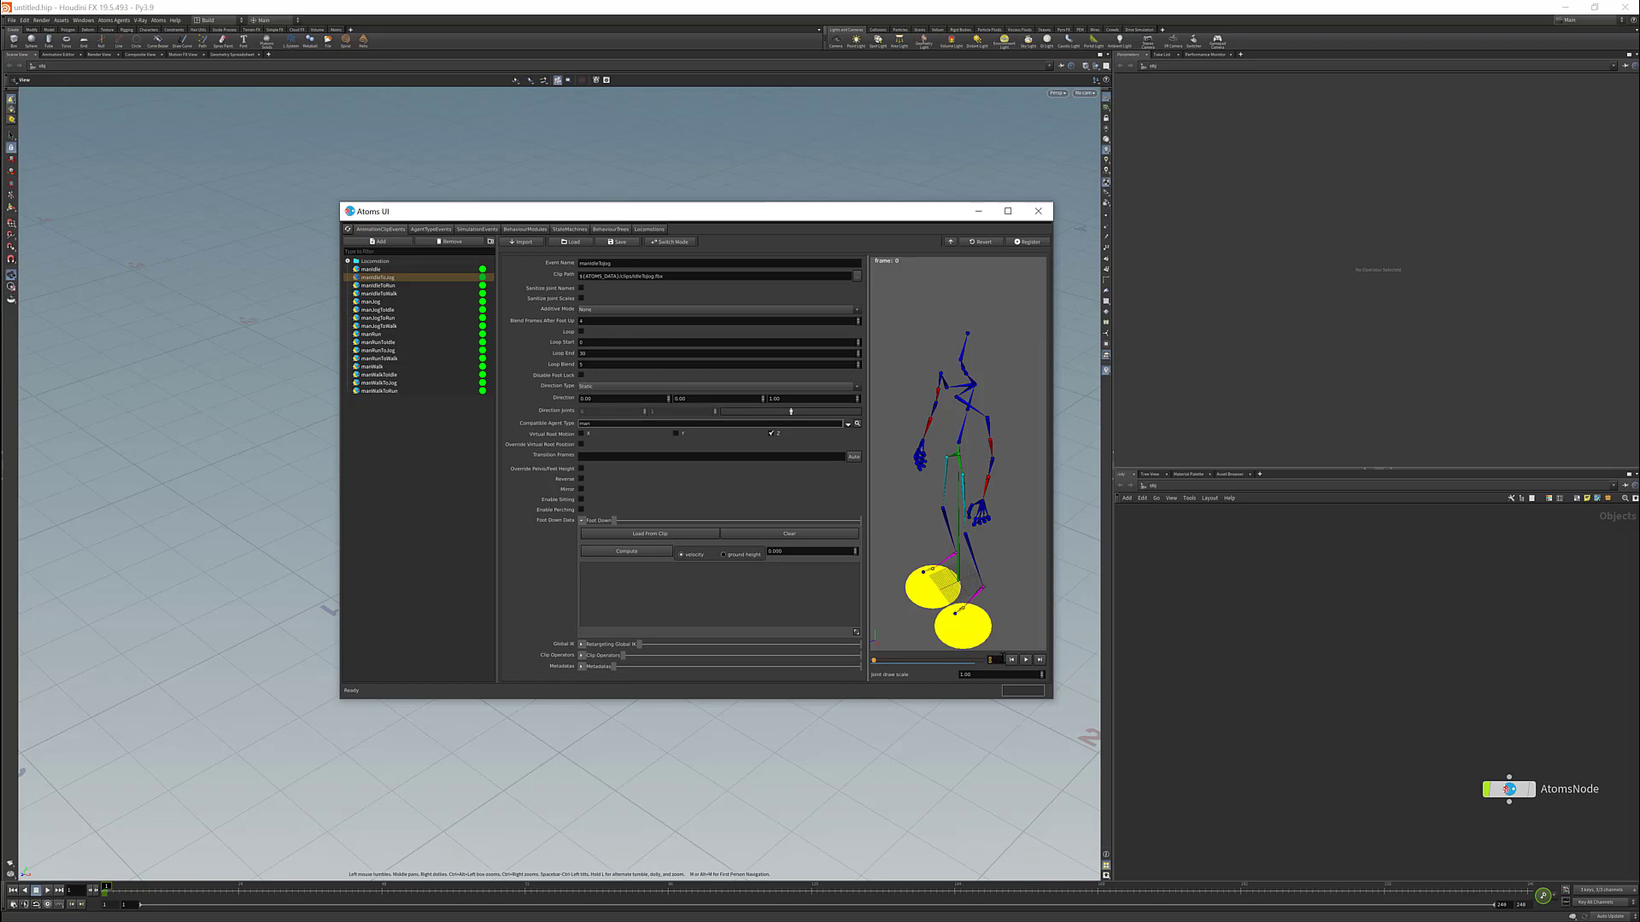
left_click(1039, 659)
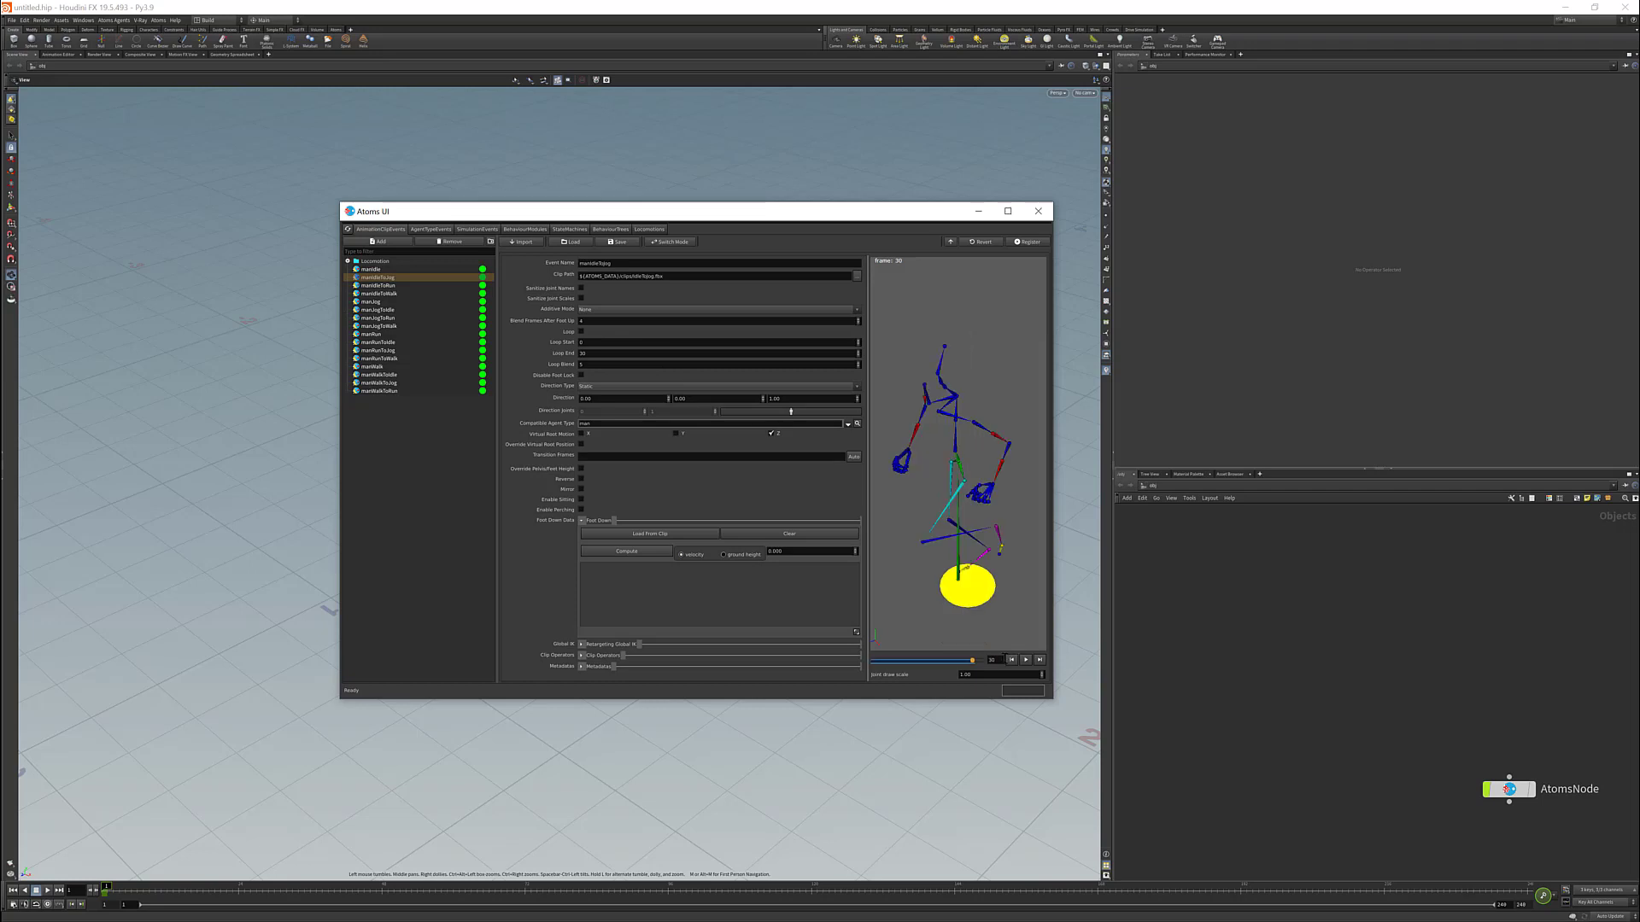
left_click(376, 301)
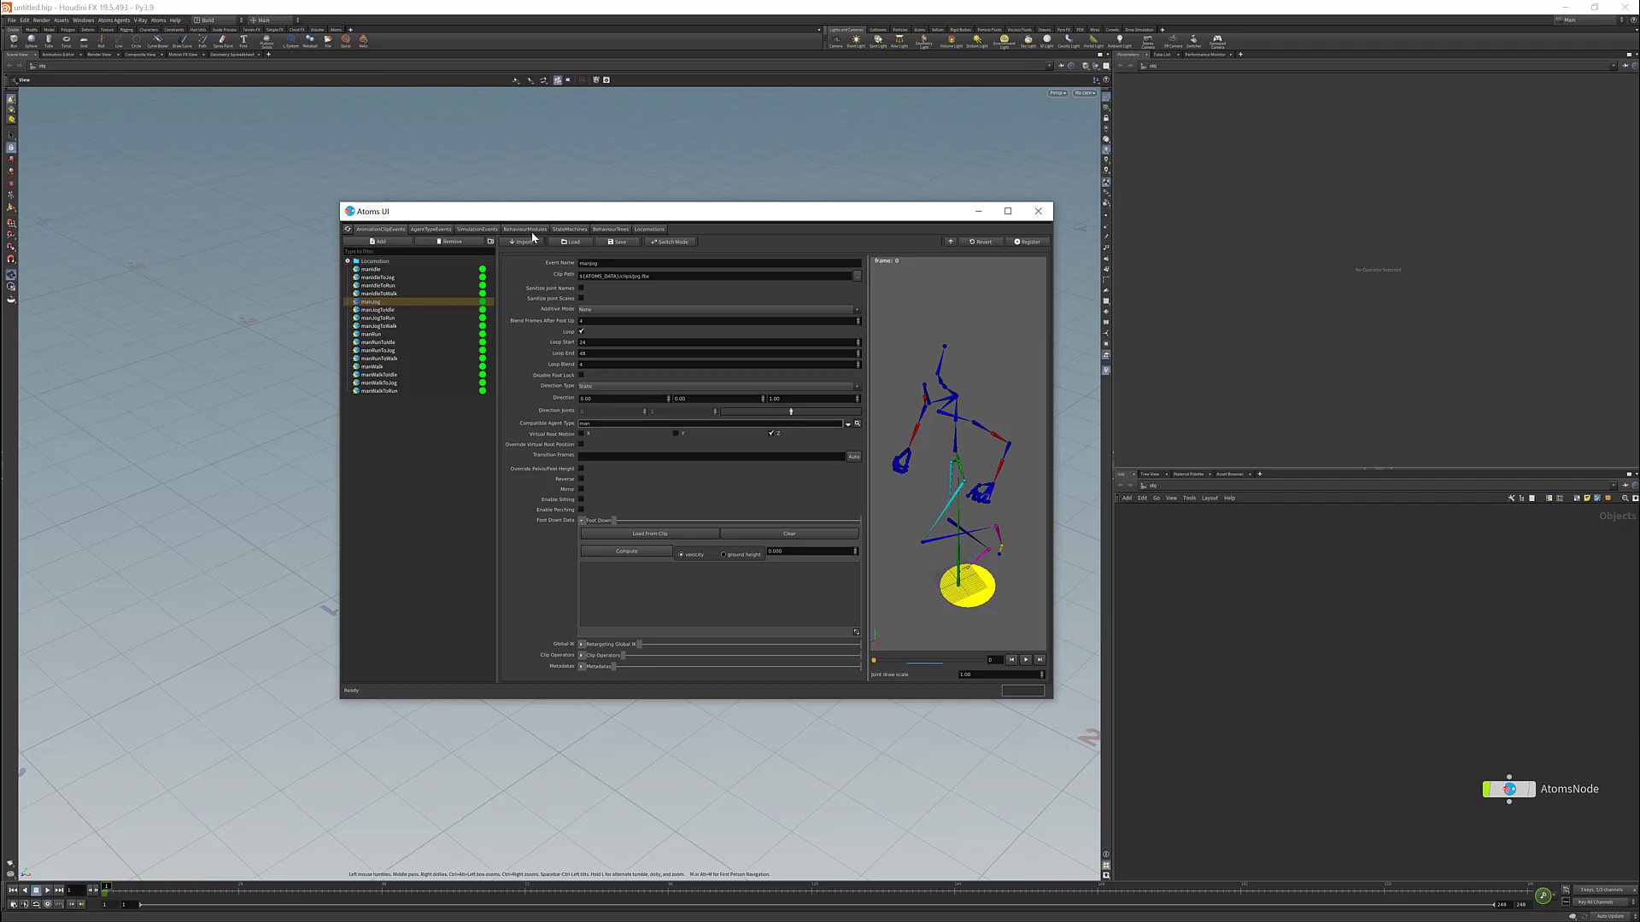
- Examine the manIdle clip's pose at frame 150, one of its transition frames, and scrub back to the start
left_click(384, 270)
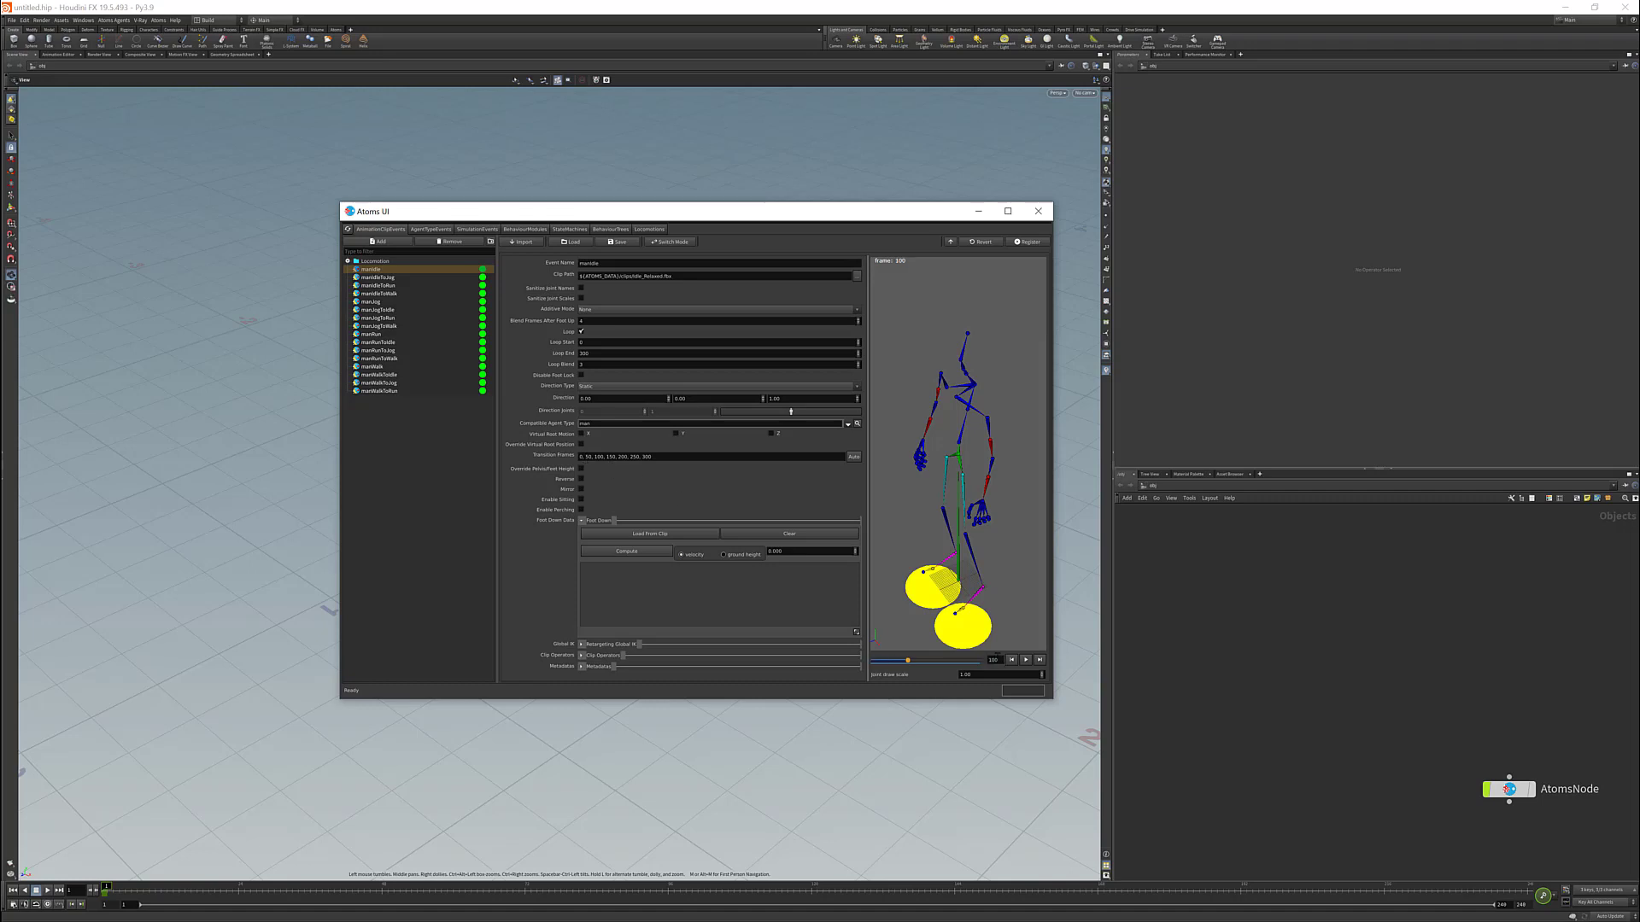
double_click(996, 659)
type("150")
key("Return")
left_click_drag(926, 663, 848, 670)
- Create a new state machine named myStateMachine
left_click(569, 229)
left_click(385, 242)
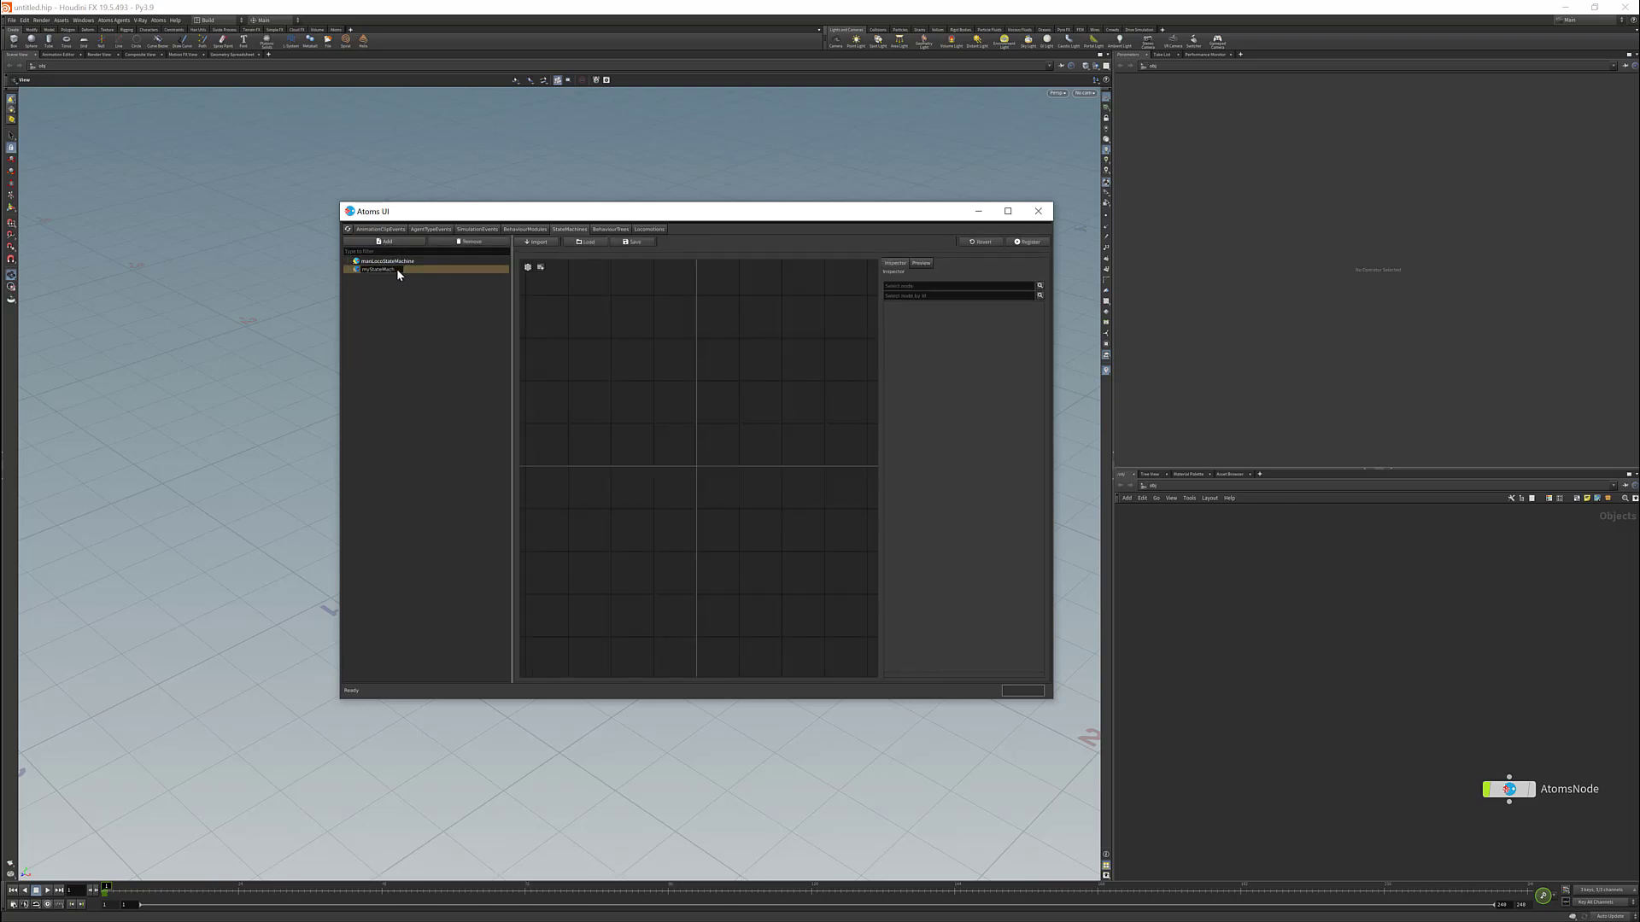
key("Return")
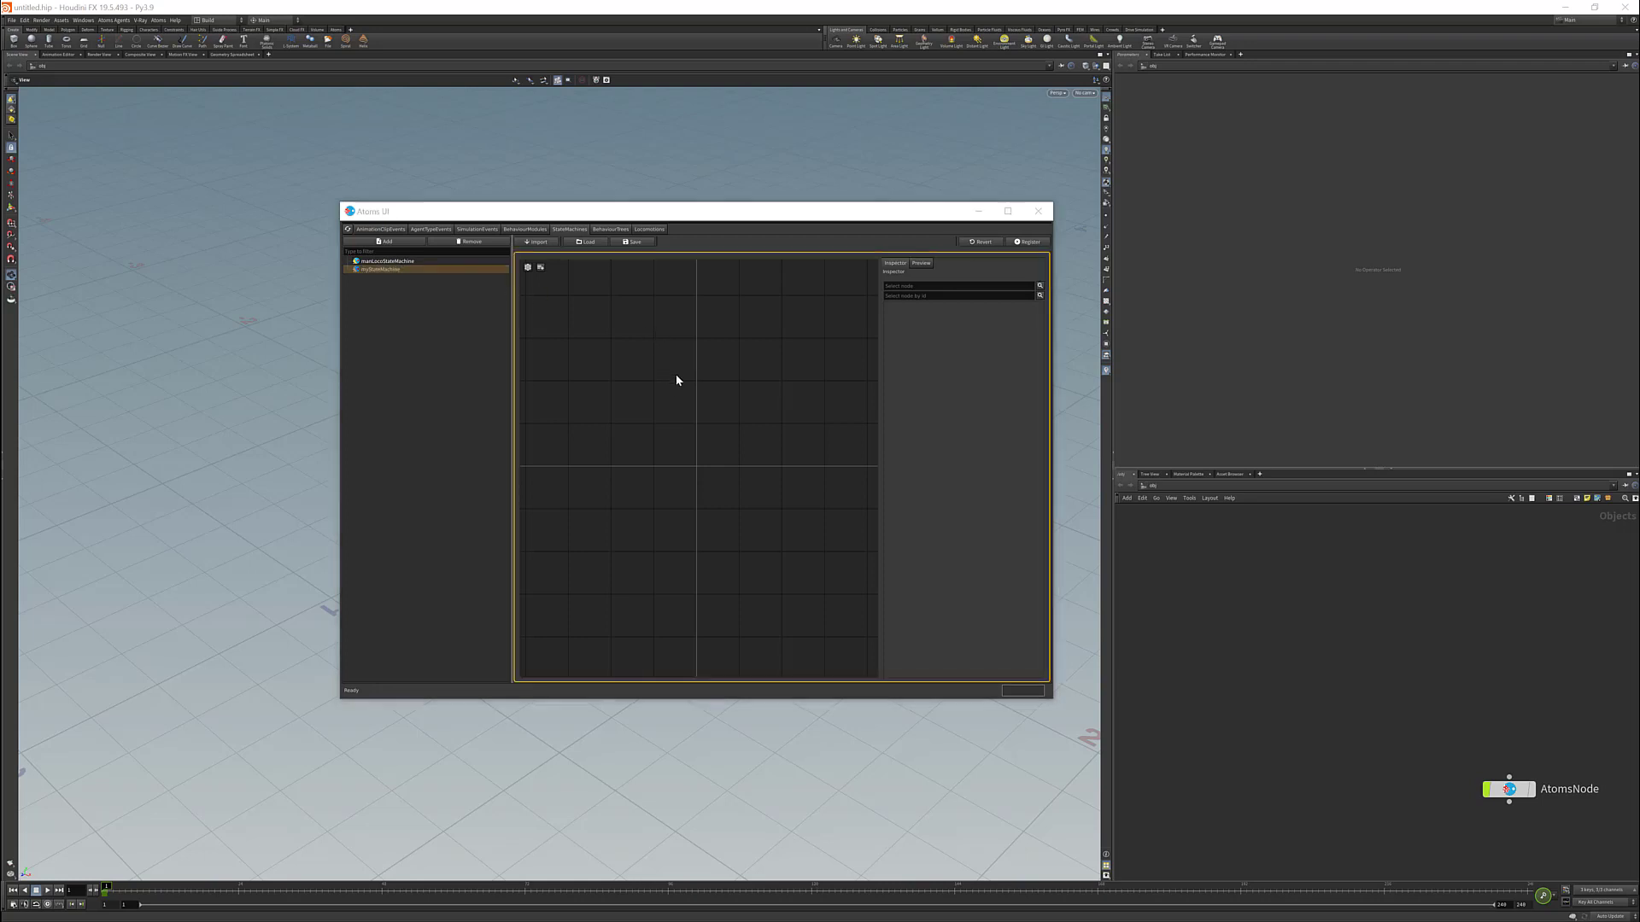
- Add a Locomotion node to myStateMachine and assign manLocomotion as its locomotion name
key("Tab")
left_click(688, 411)
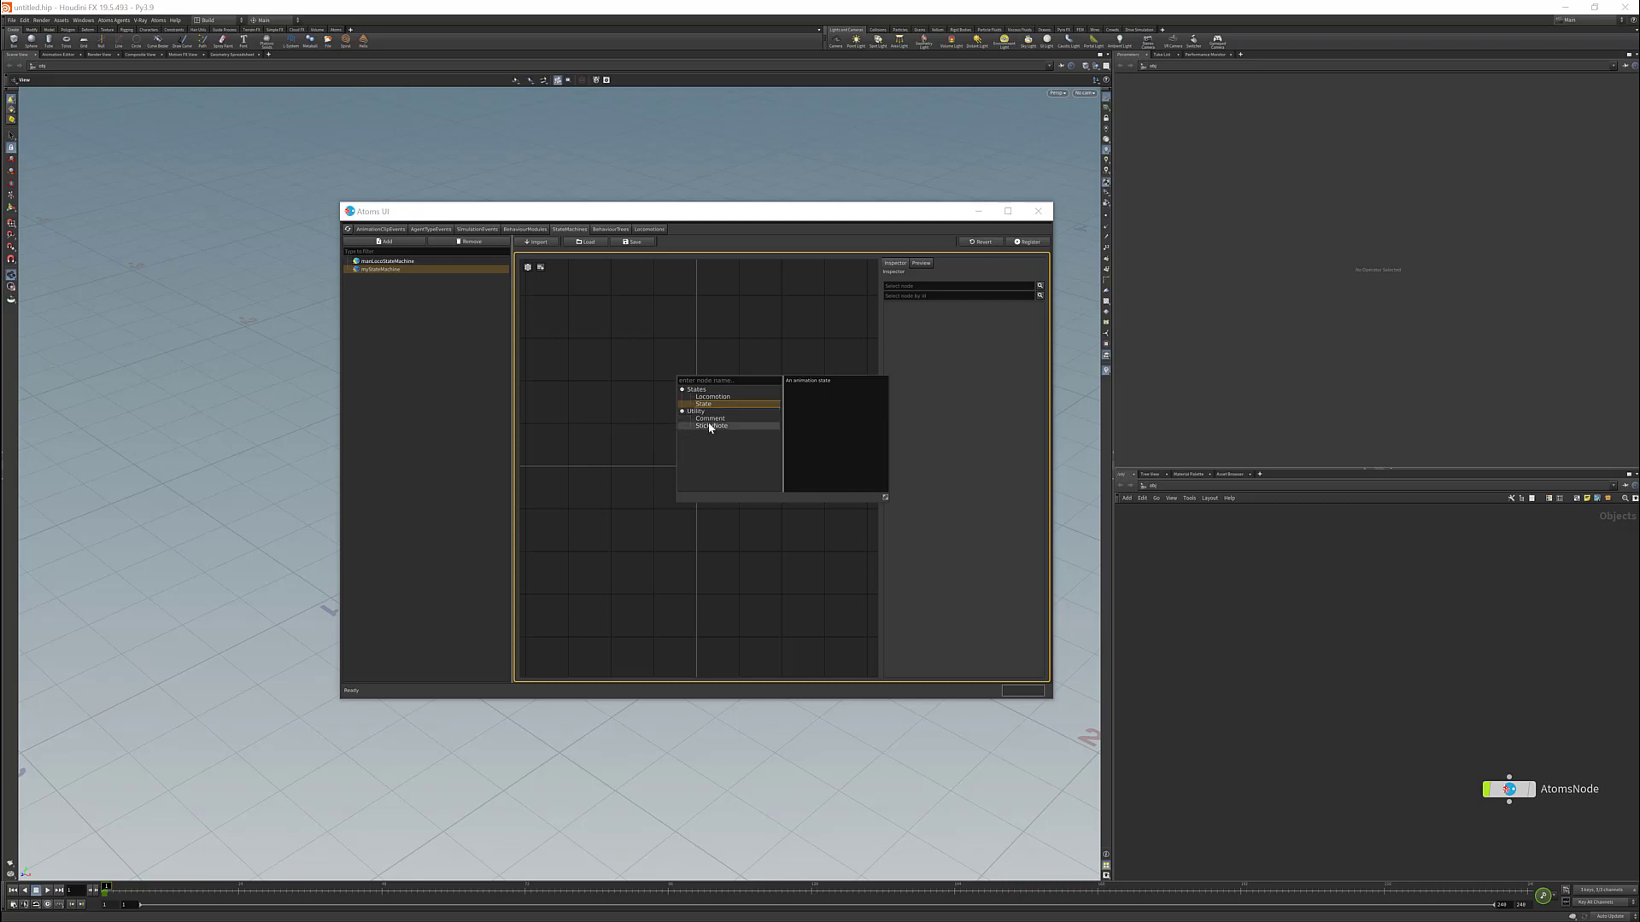
left_click(682, 412)
left_click(713, 396)
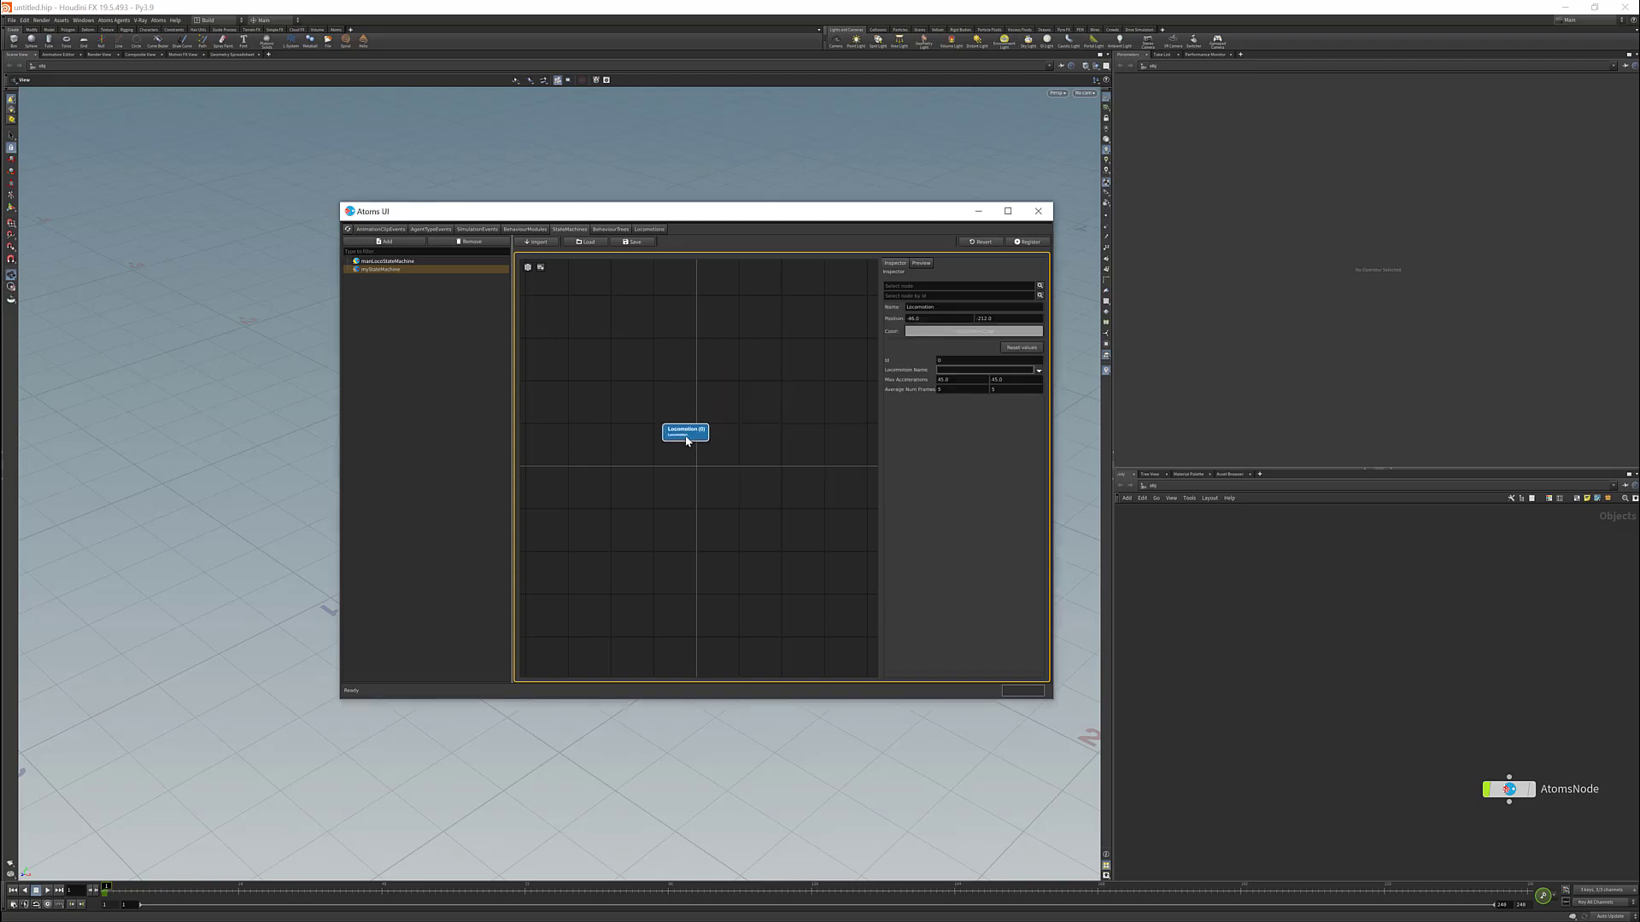
left_click(1039, 374)
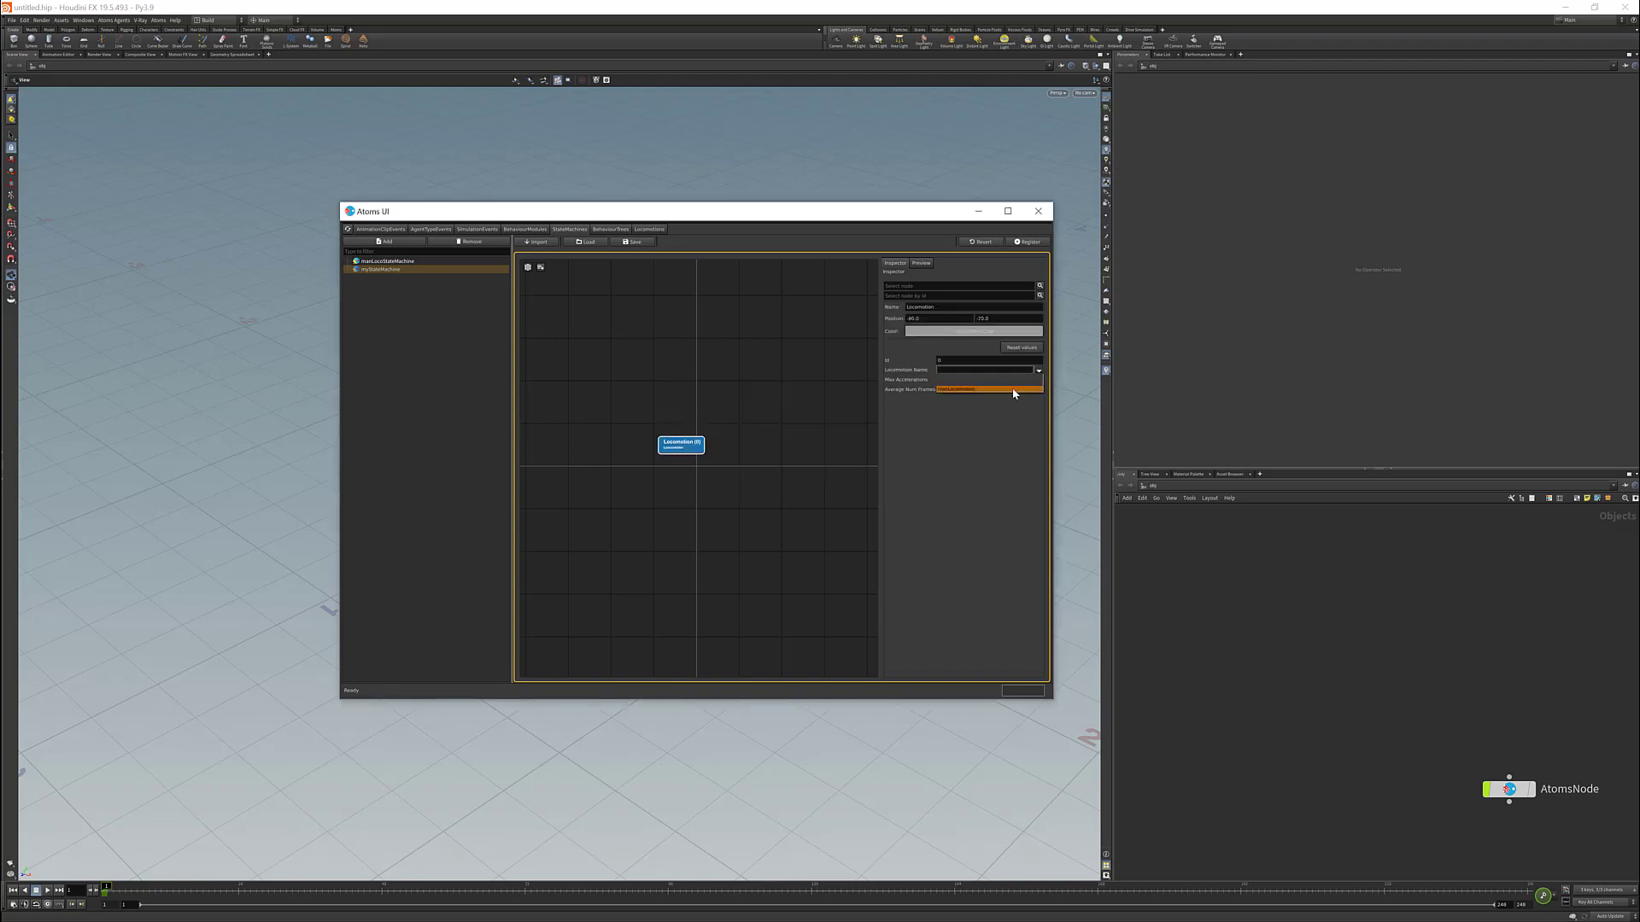
left_click(1012, 388)
- Look at the locomotion editor, return to myStateMachine and delete its Locomotion node
left_click(644, 230)
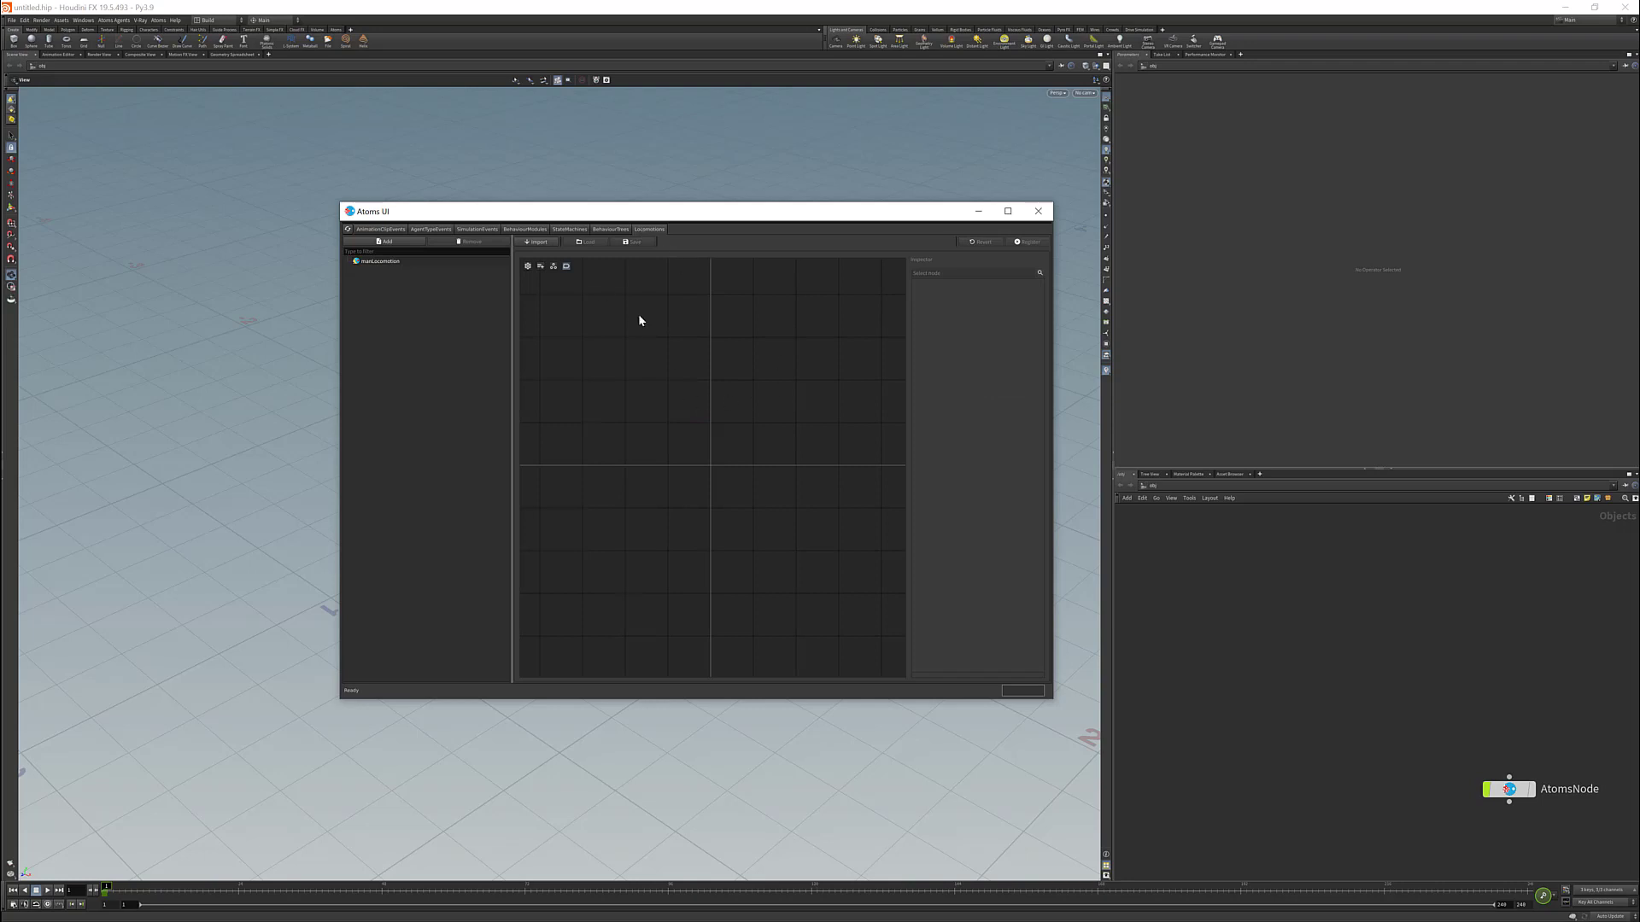
left_click(570, 229)
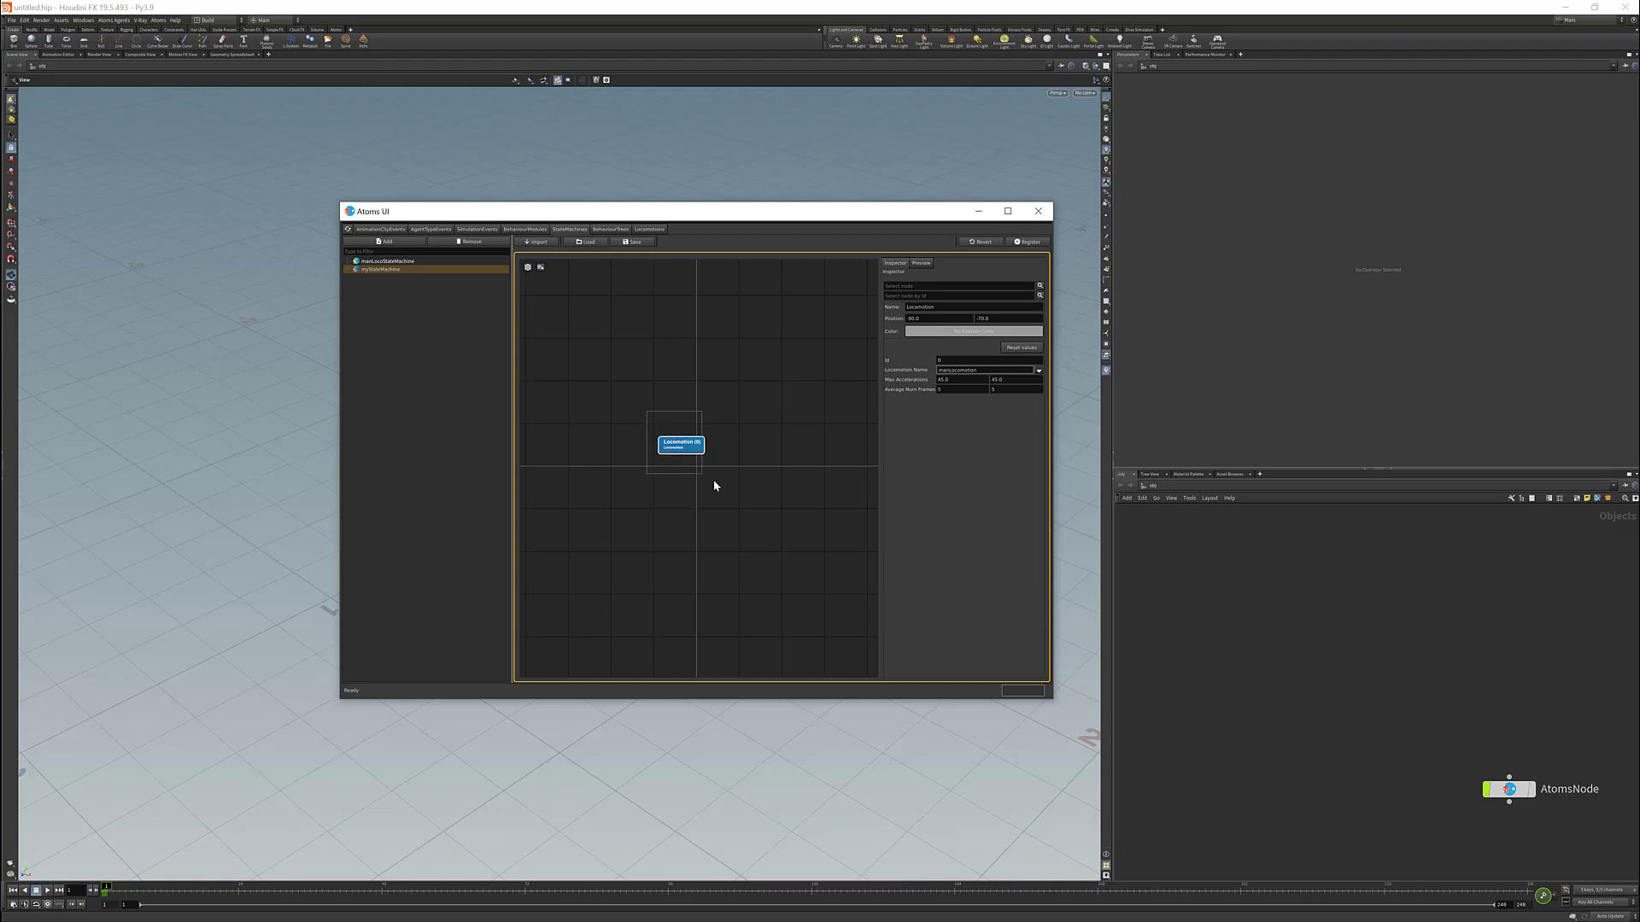
key("Delete")
- Add a State node to myStateMachine and name it Idle, keeping its default color
key("Tab")
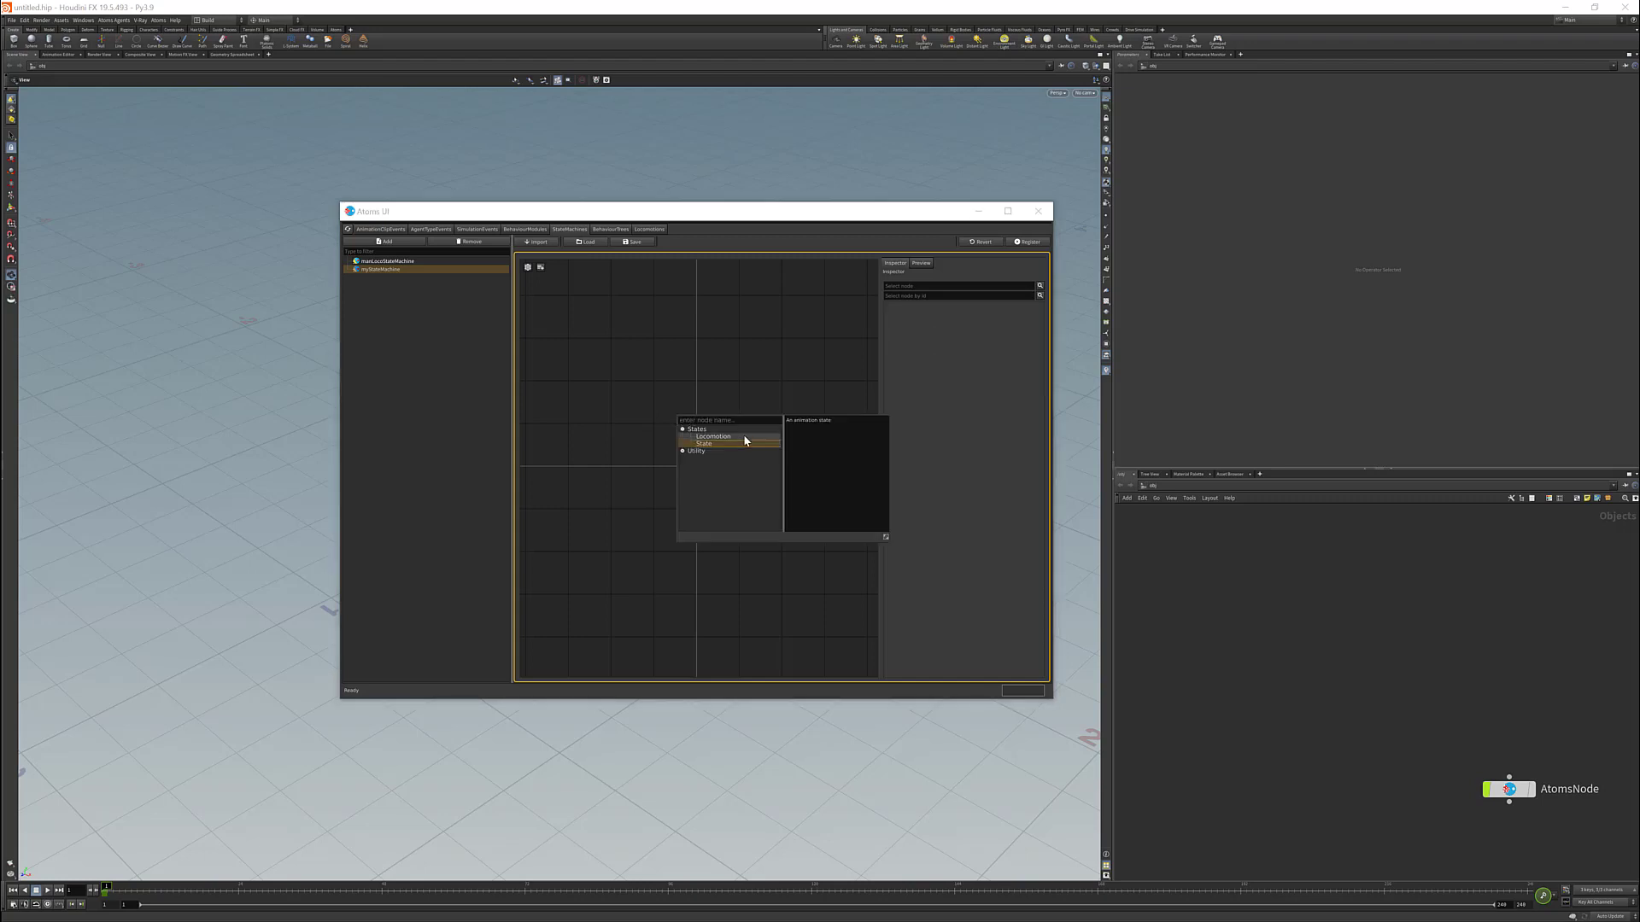
left_click(715, 445)
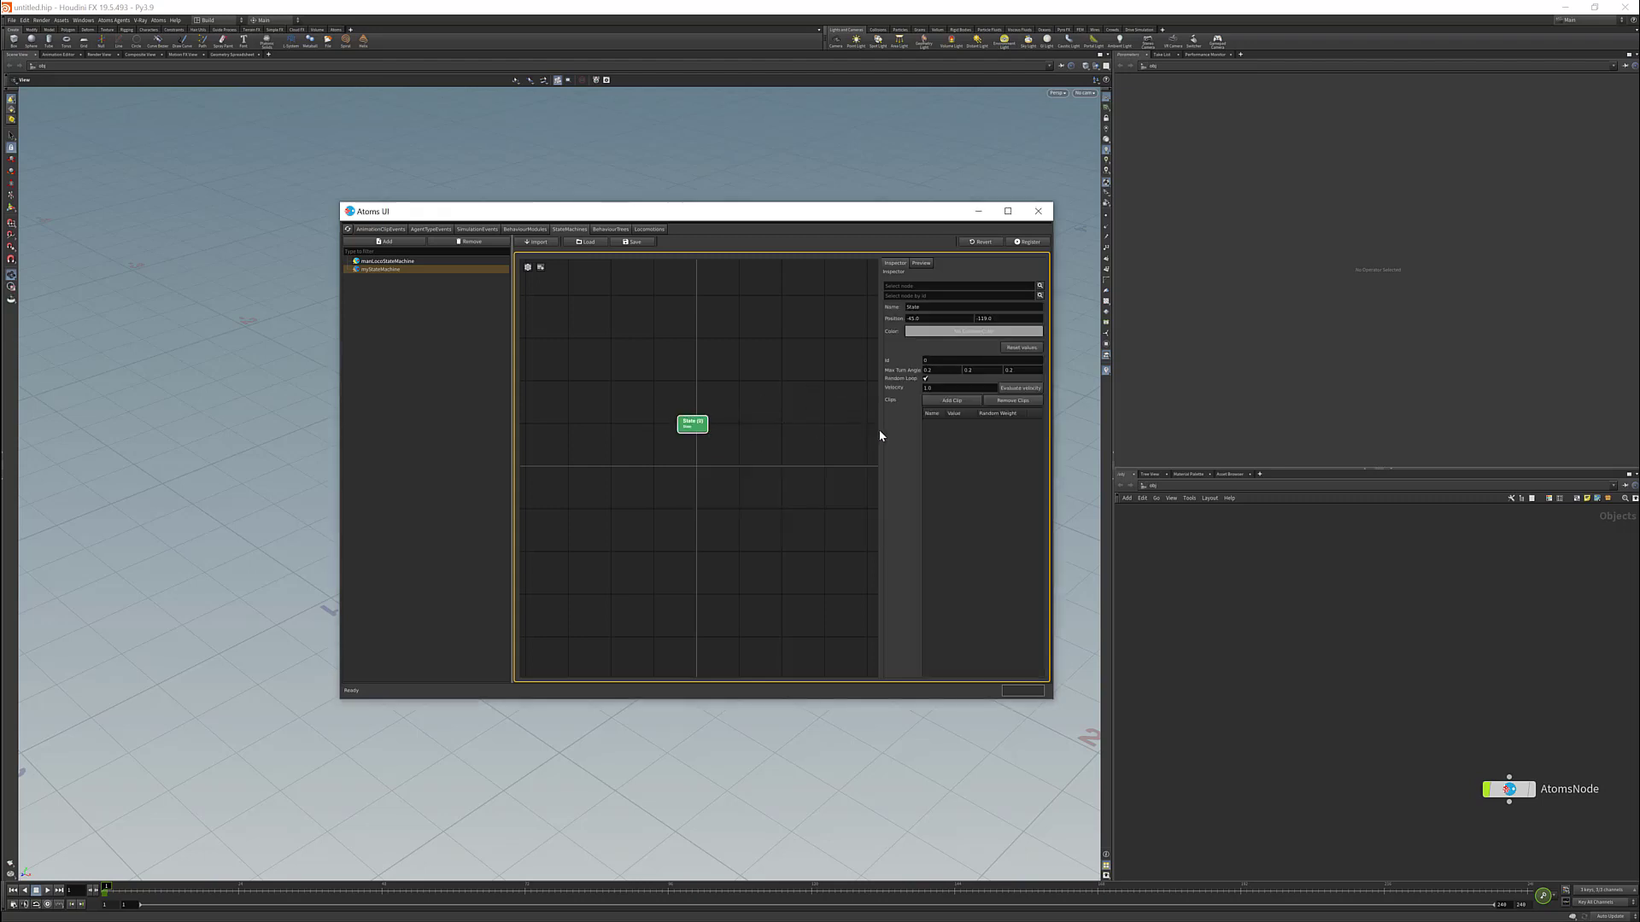
left_click_drag(880, 427, 816, 425)
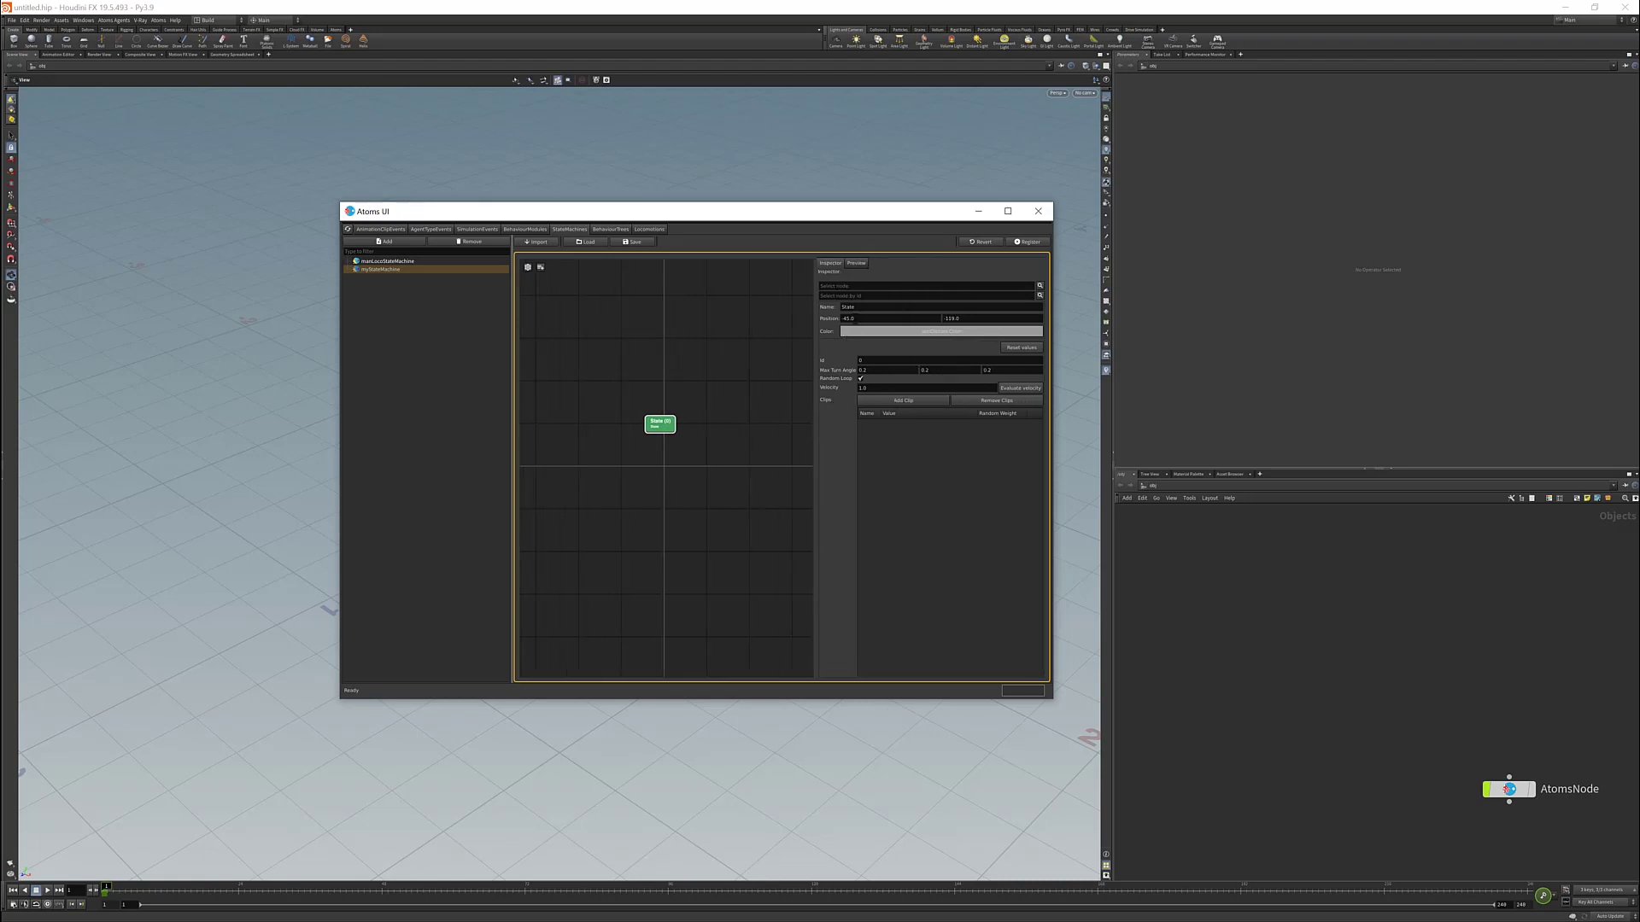
double_click(855, 307)
type("Di")
key("Return")
left_click(921, 333)
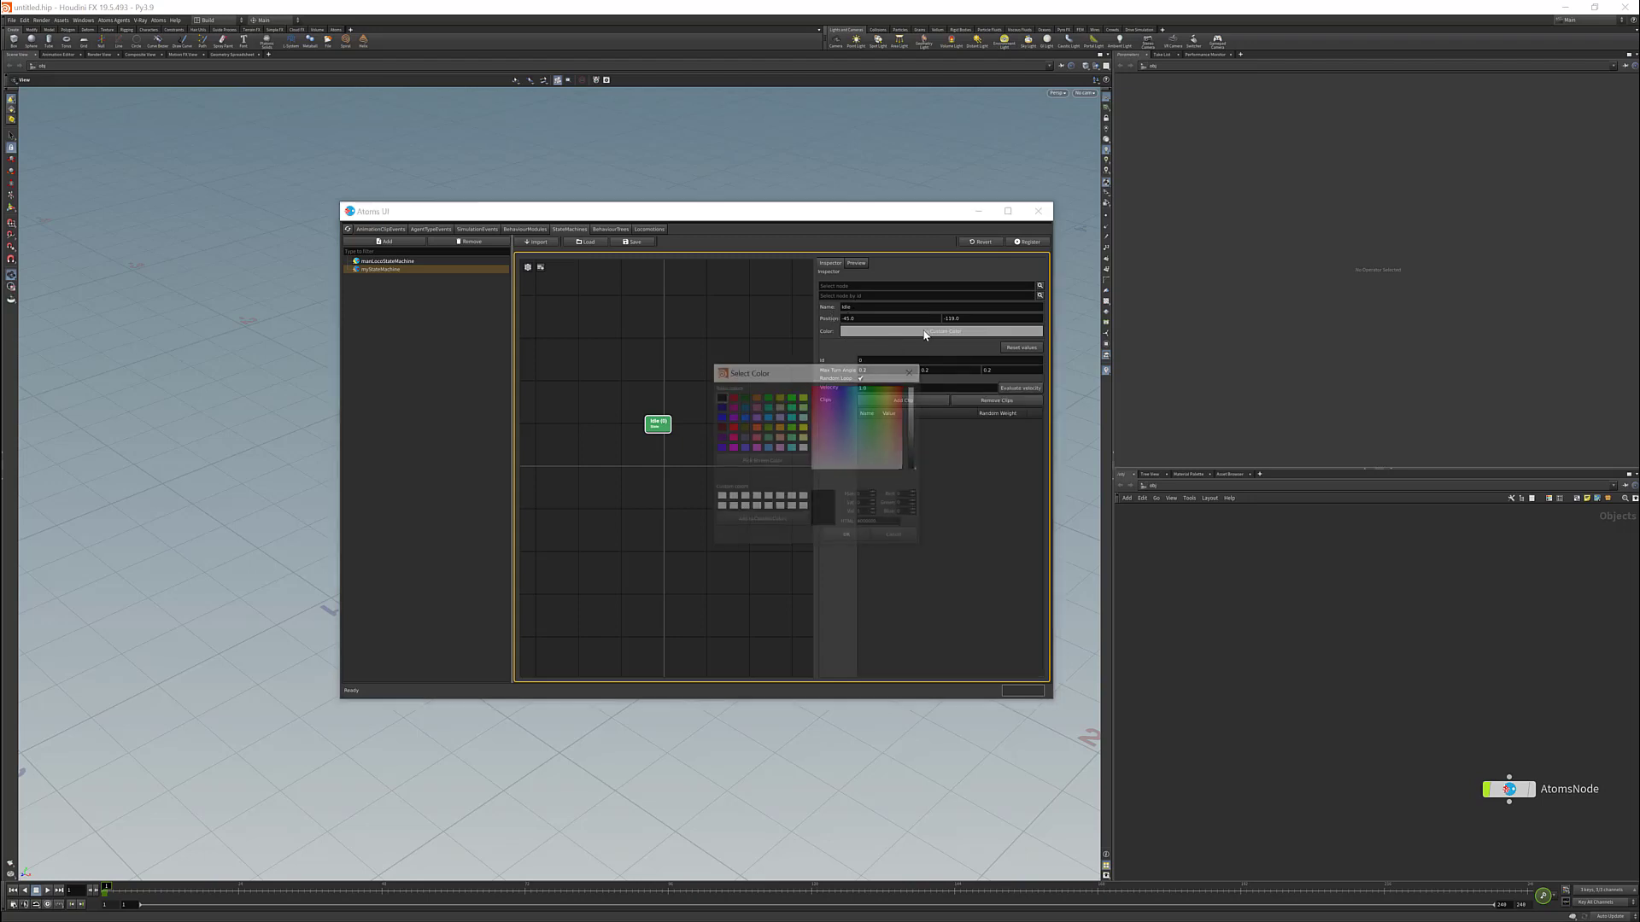
left_click(912, 370)
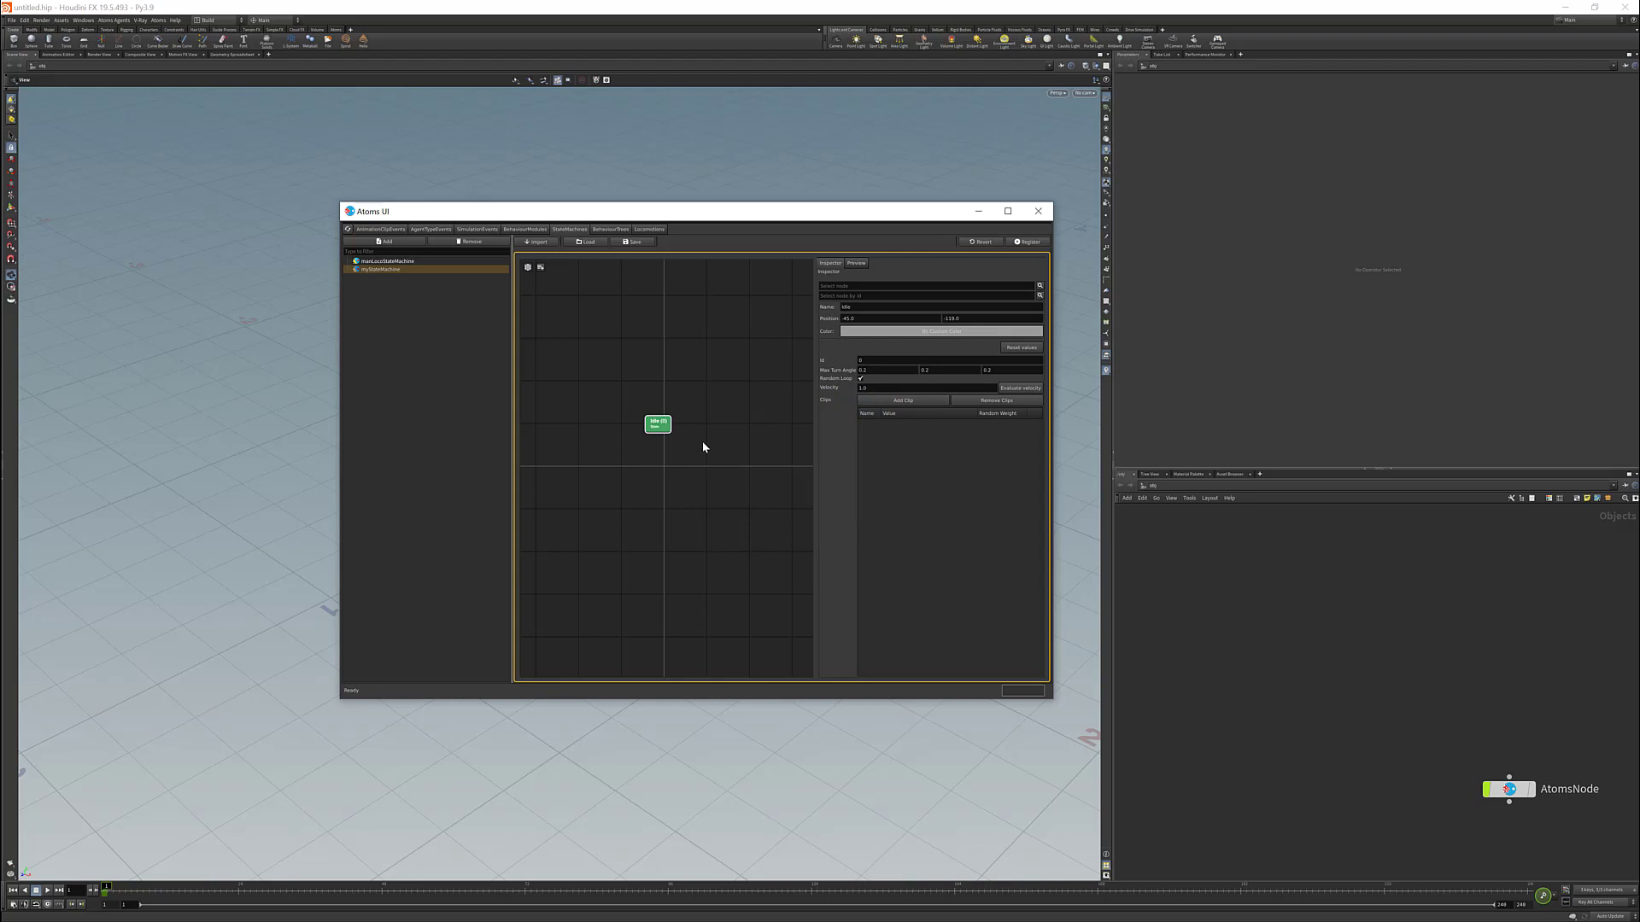
- Add a second State node, delete it again and reselect the Idle state
scroll(701, 447, "up", 2)
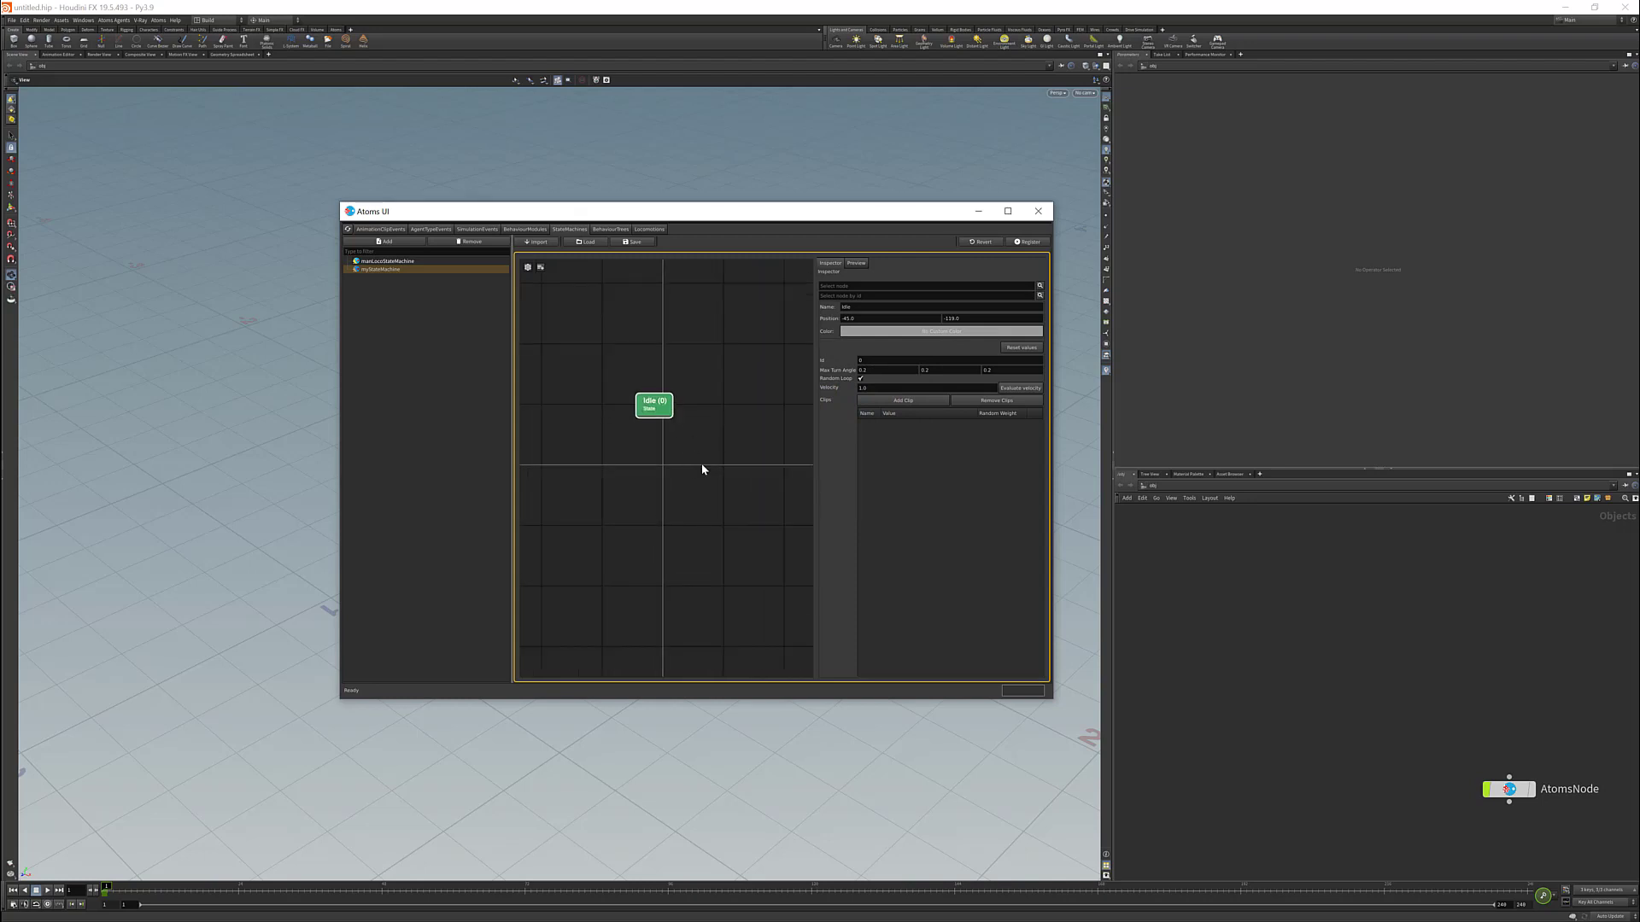
right_click(702, 467)
left_click(726, 491)
key("Delete")
left_click(662, 406)
scroll(716, 469, "up", 2)
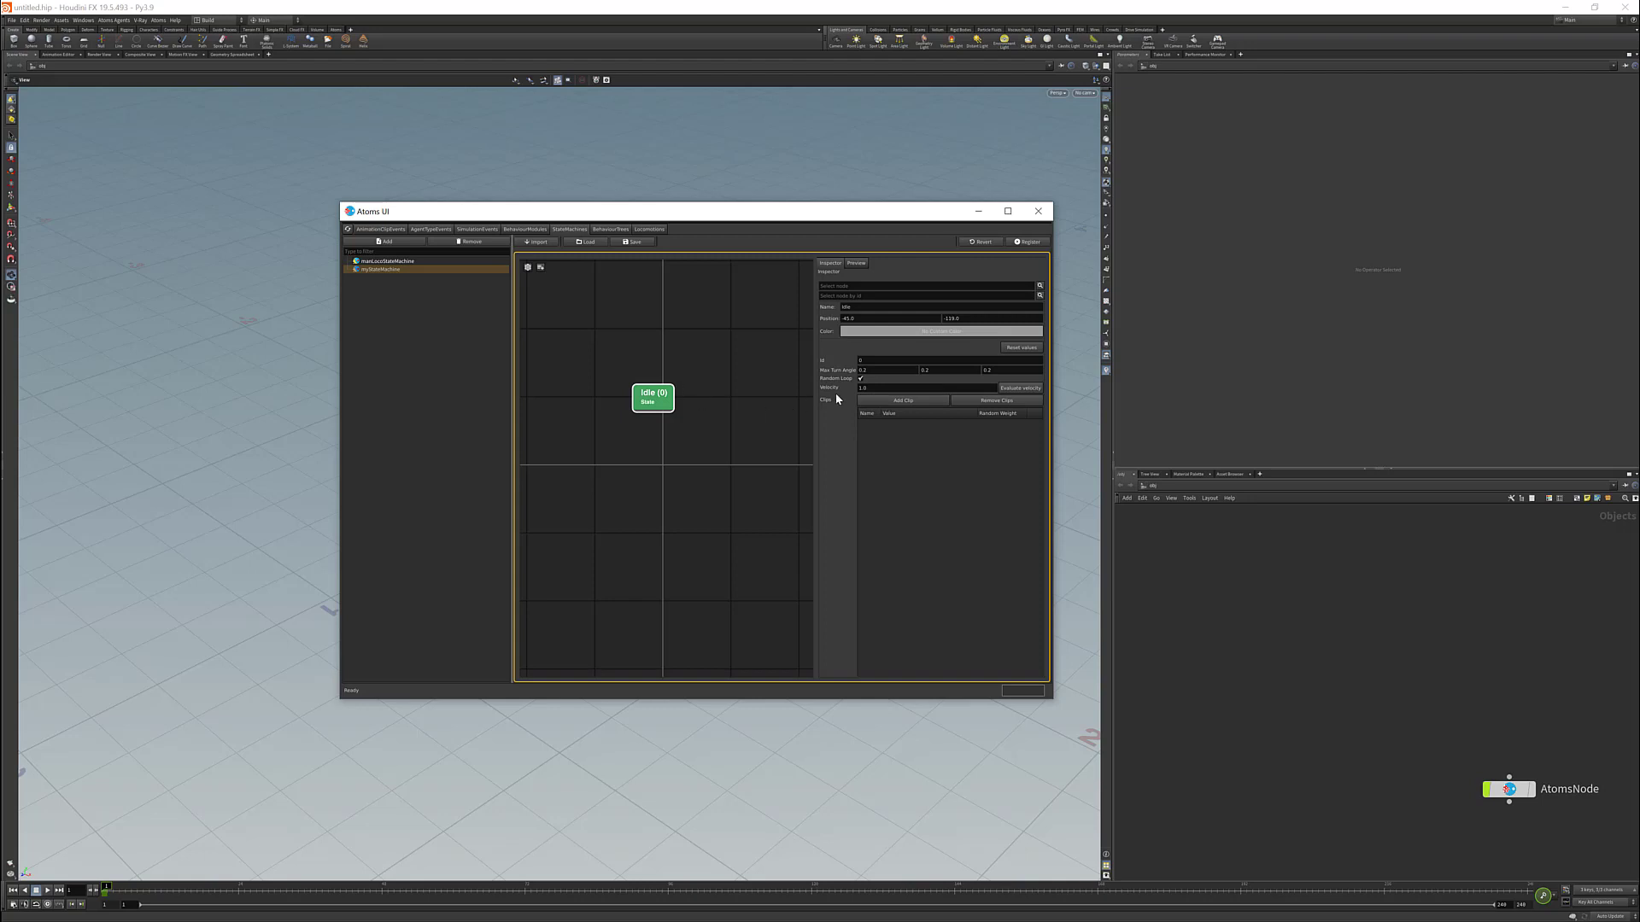
- Add the manIdle clip to the Idle state and enlarge the Atoms UI window to fit the clip's settings
left_click(880, 401)
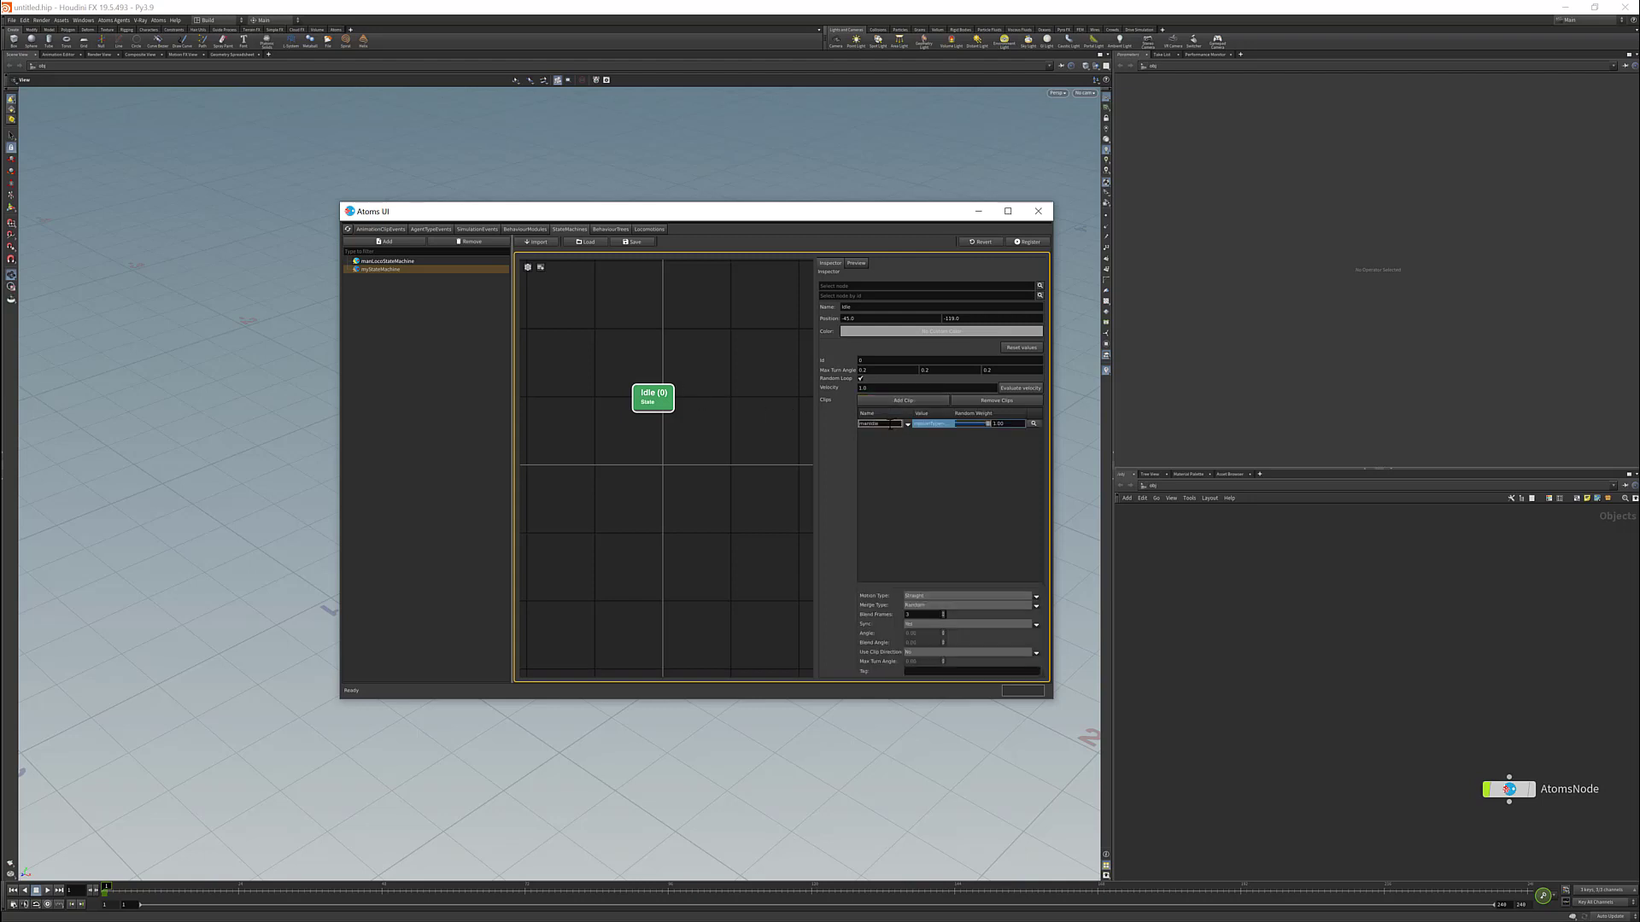
left_click(935, 444)
left_click(928, 426)
left_click_drag(924, 702, 923, 739)
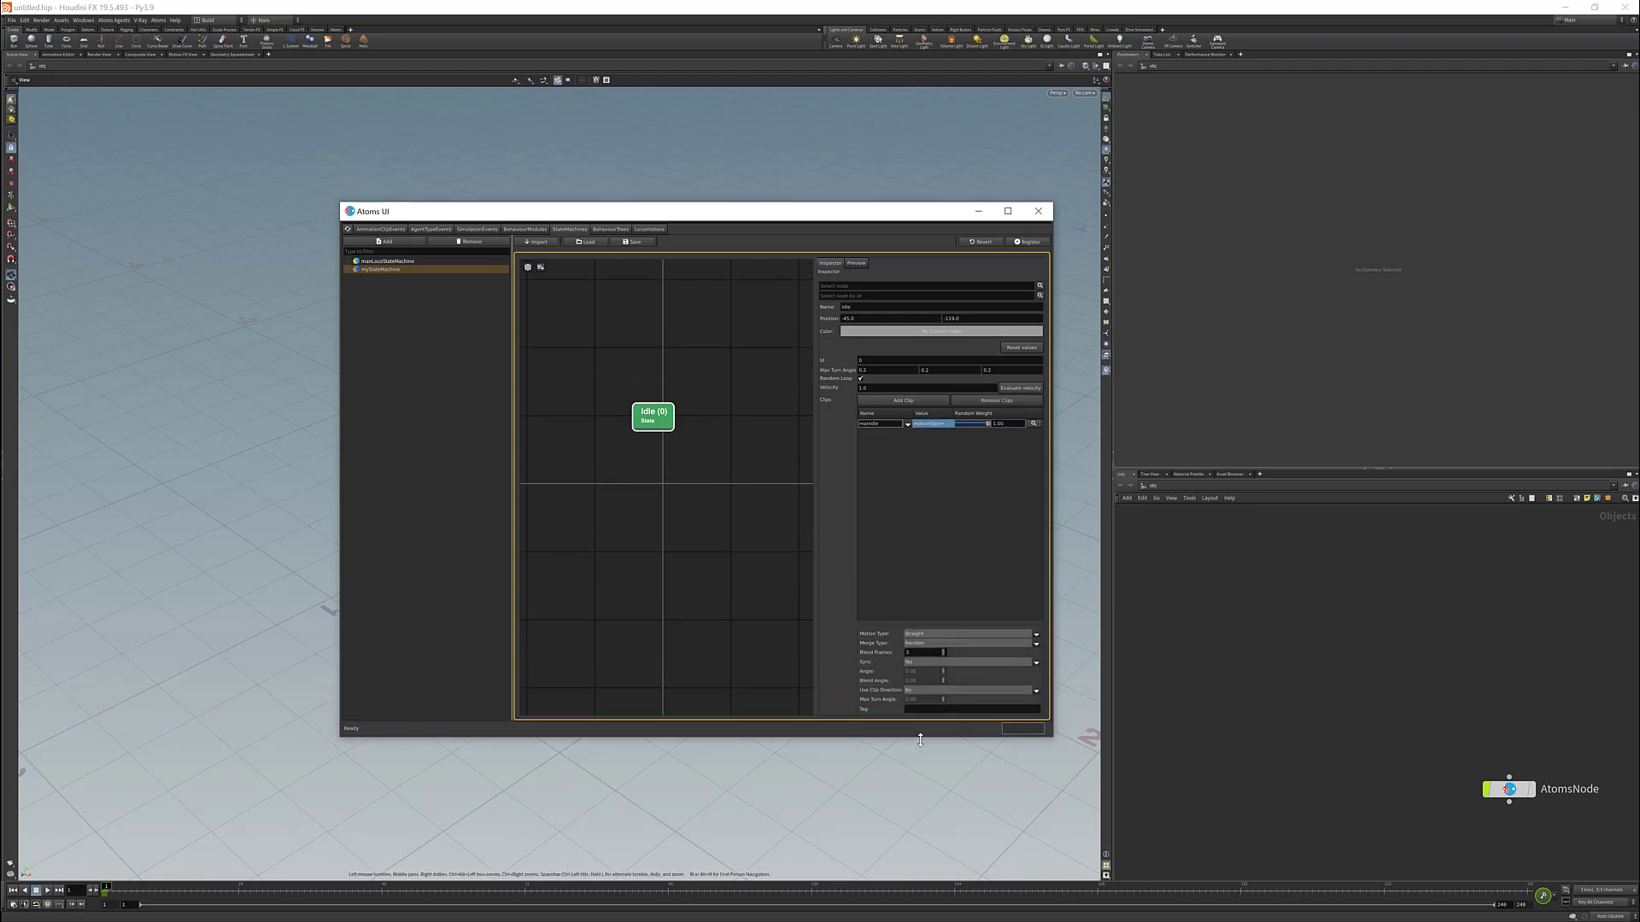
- Review the clip's Motion Type and Merge Type options, keeping Straight and Random
left_click(920, 636)
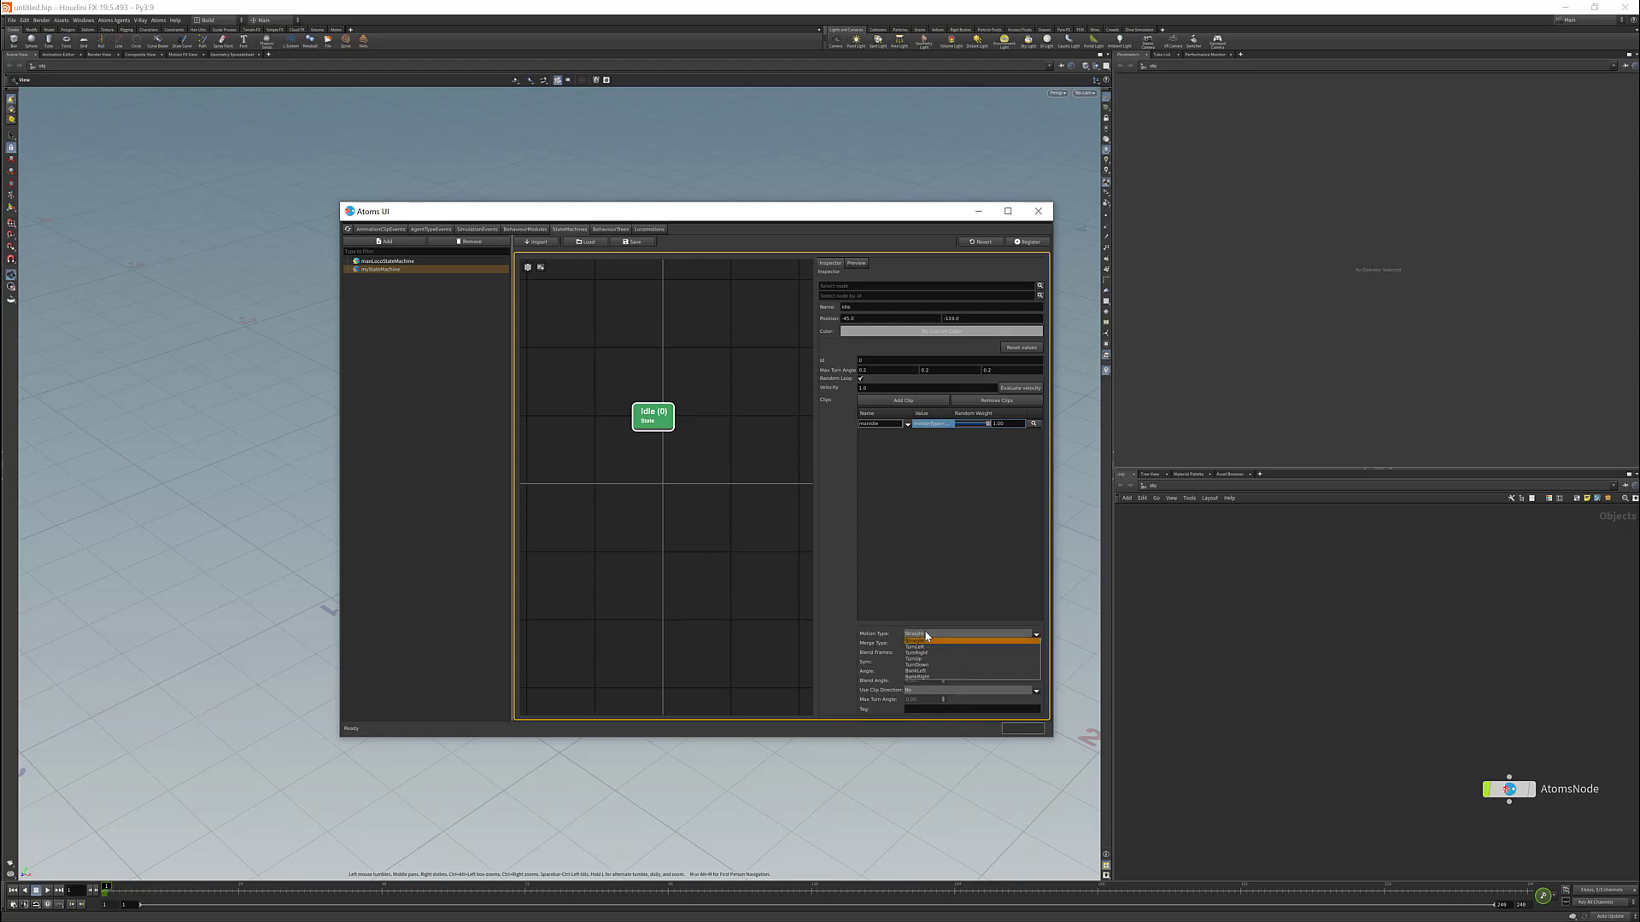
left_click(916, 640)
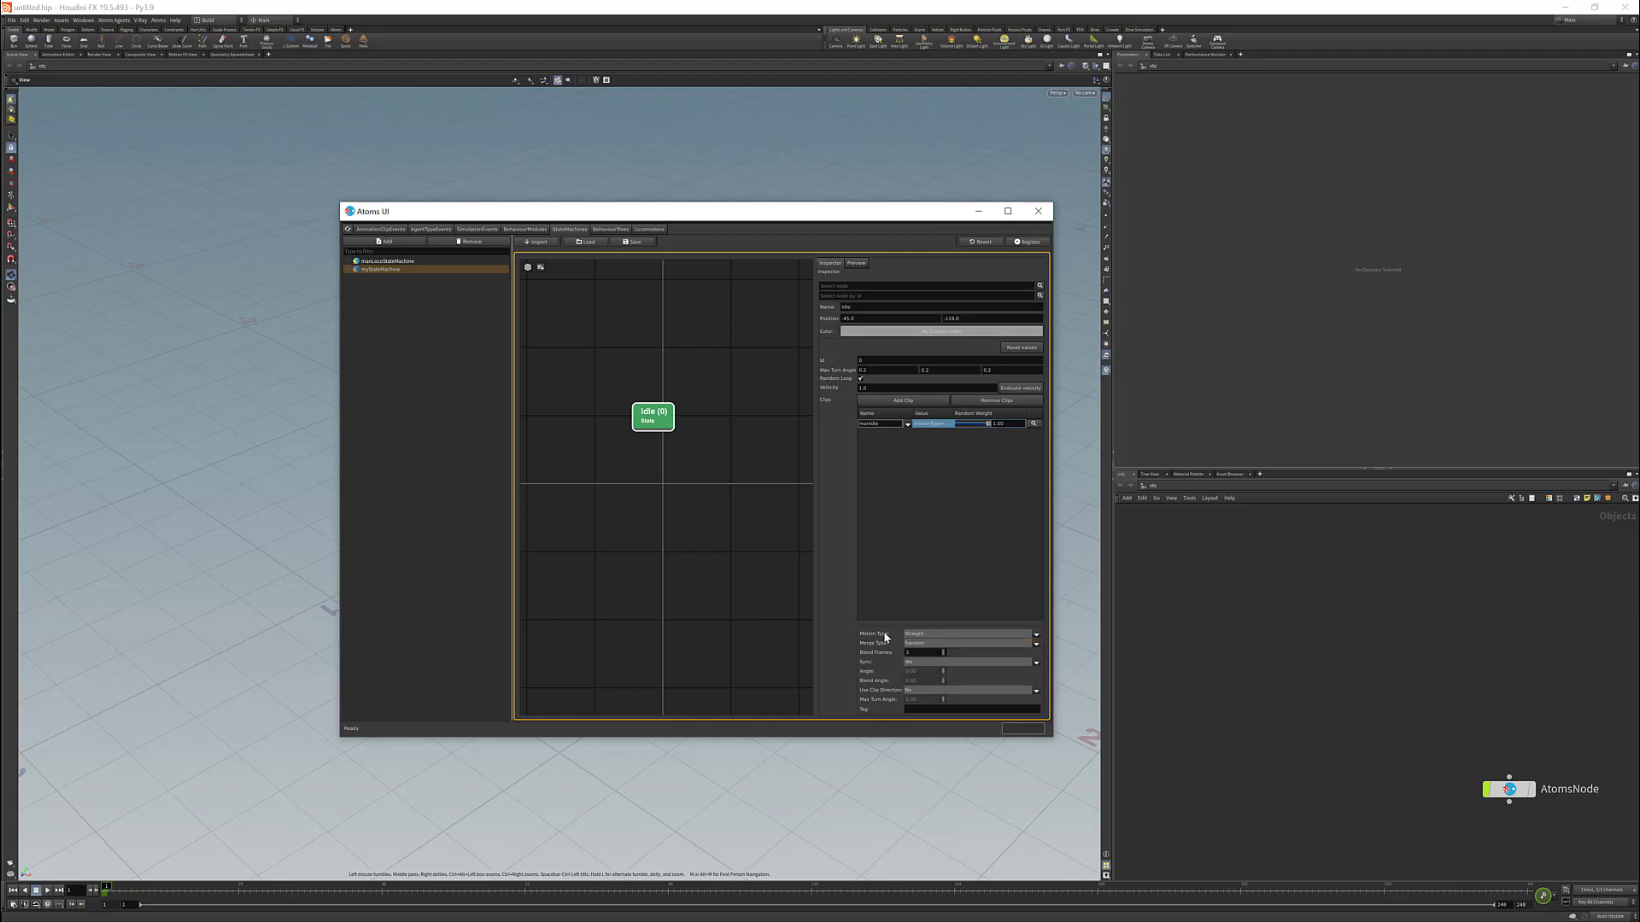
left_click(924, 645)
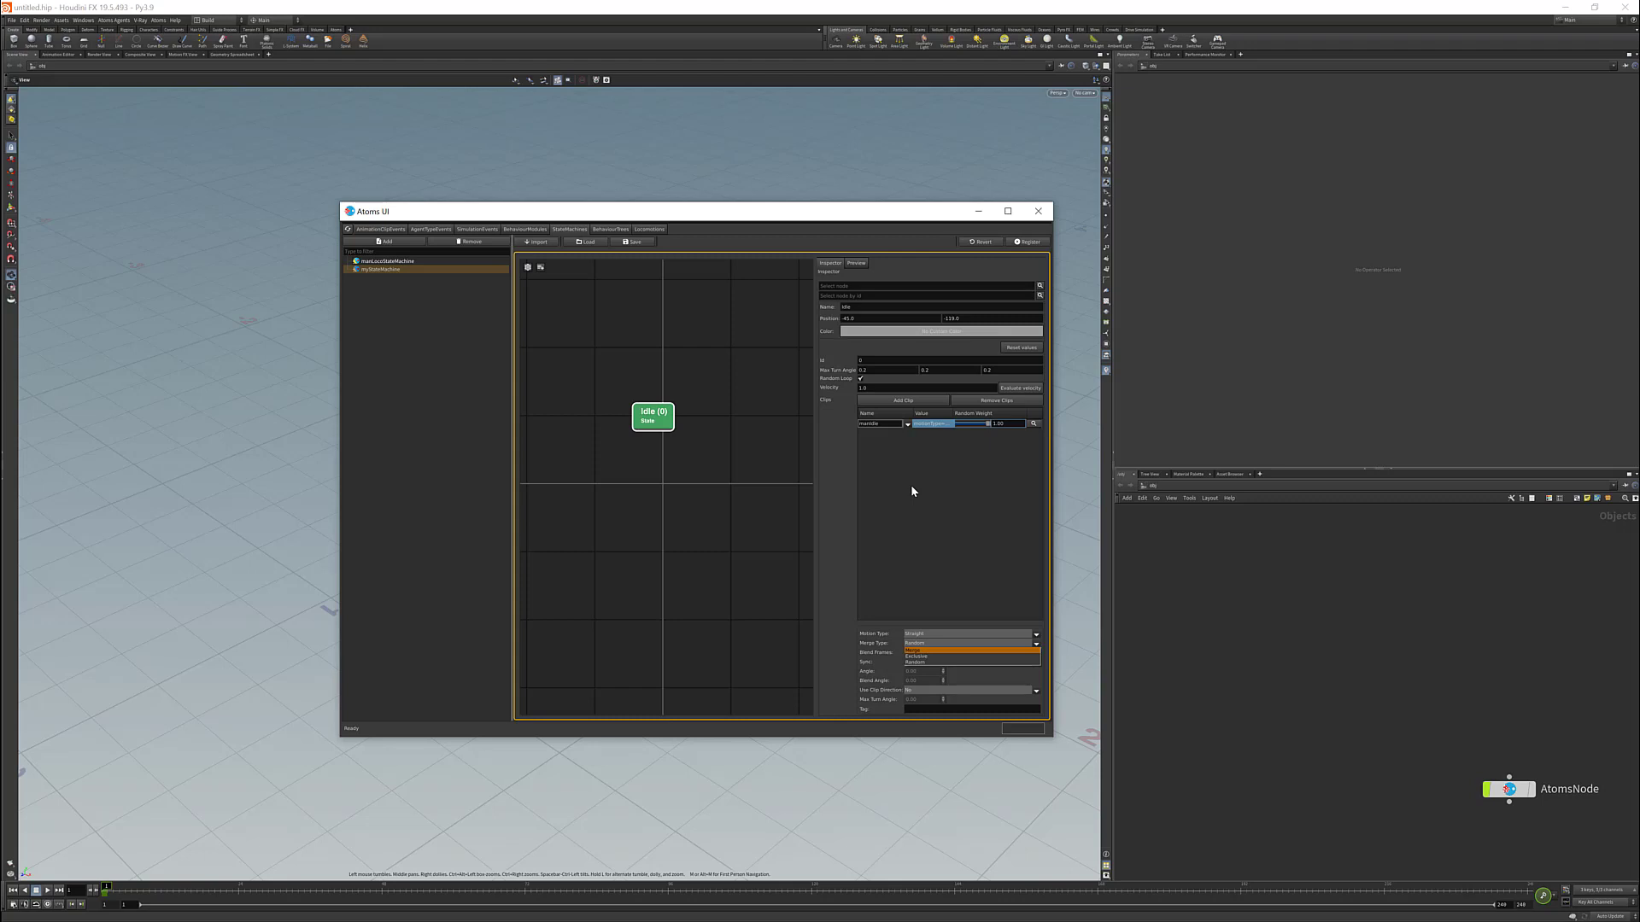
left_click(912, 662)
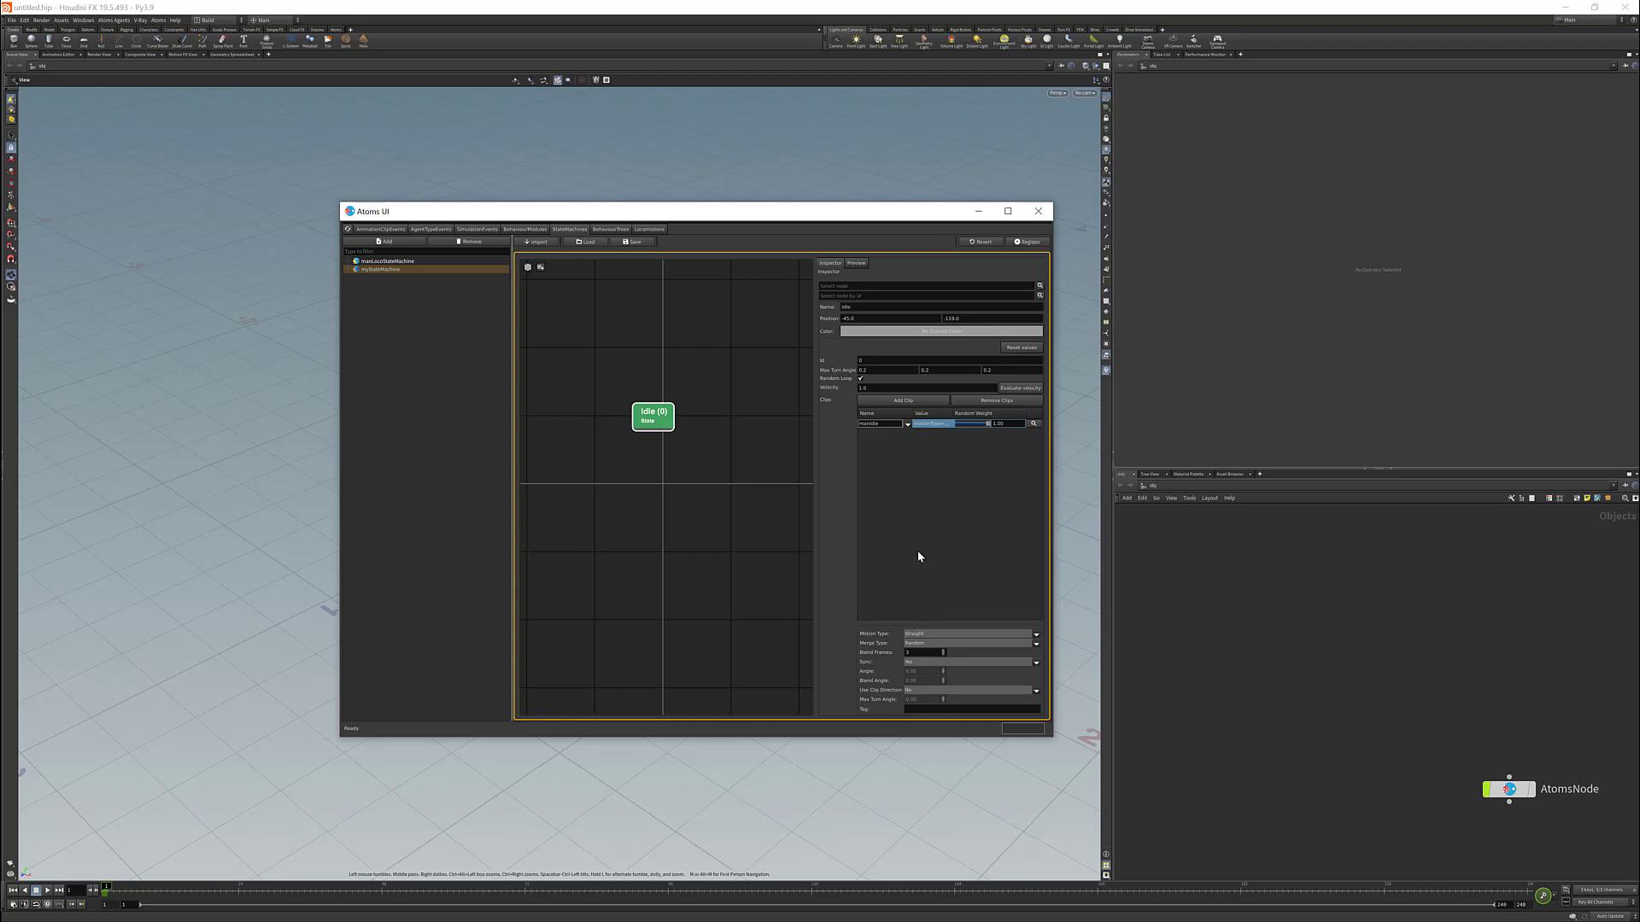
left_click(911, 643)
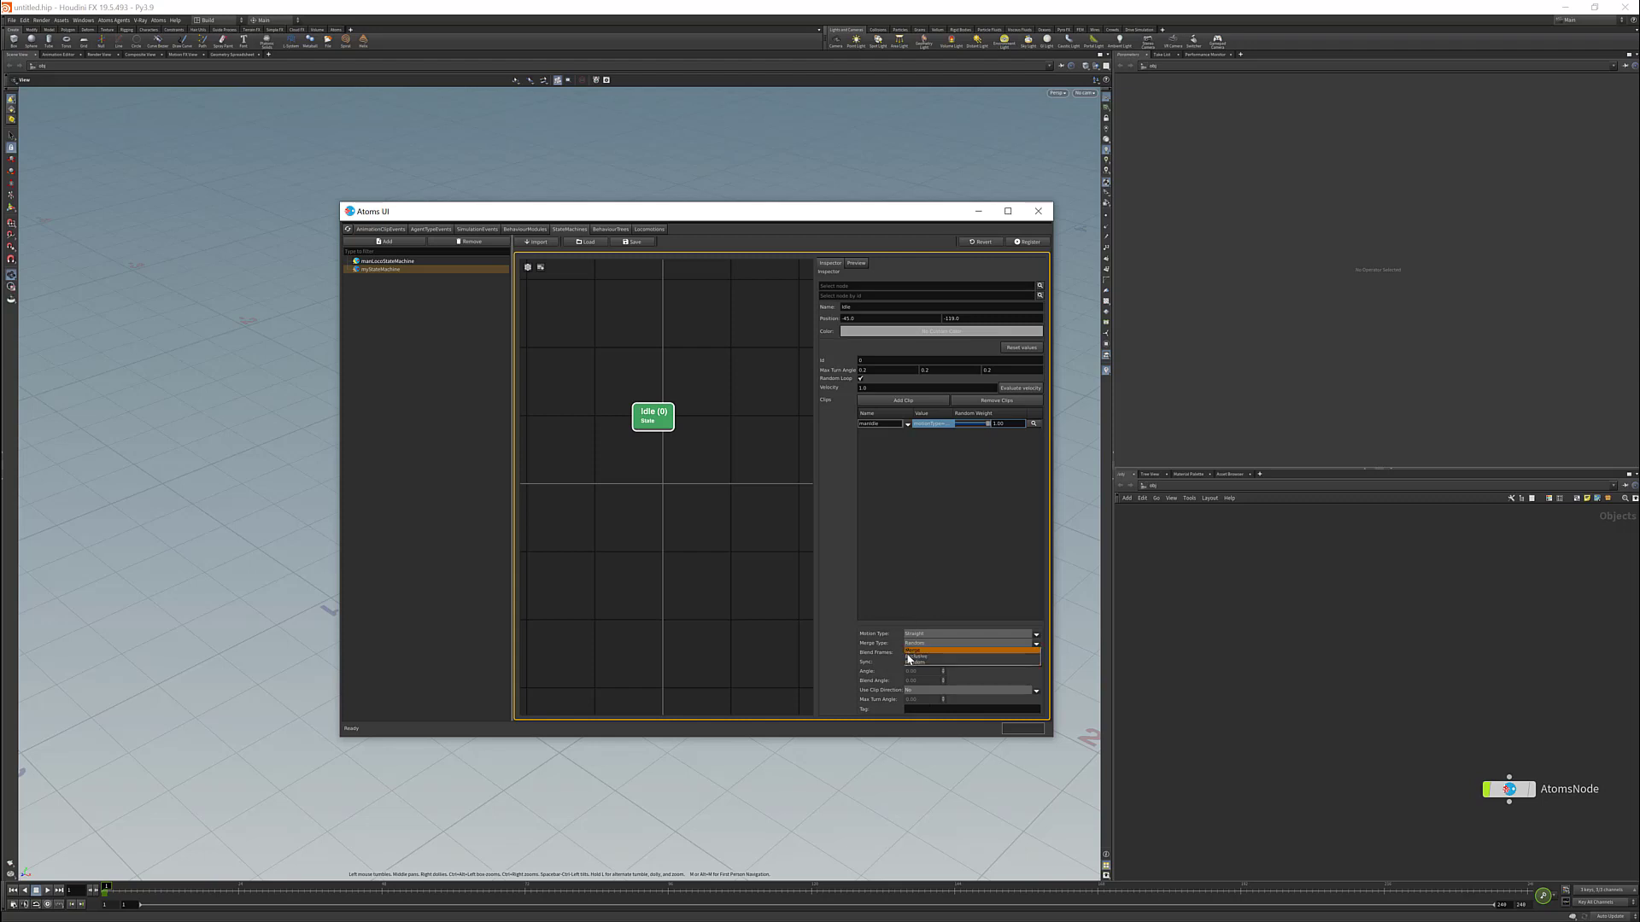
left_click(888, 643)
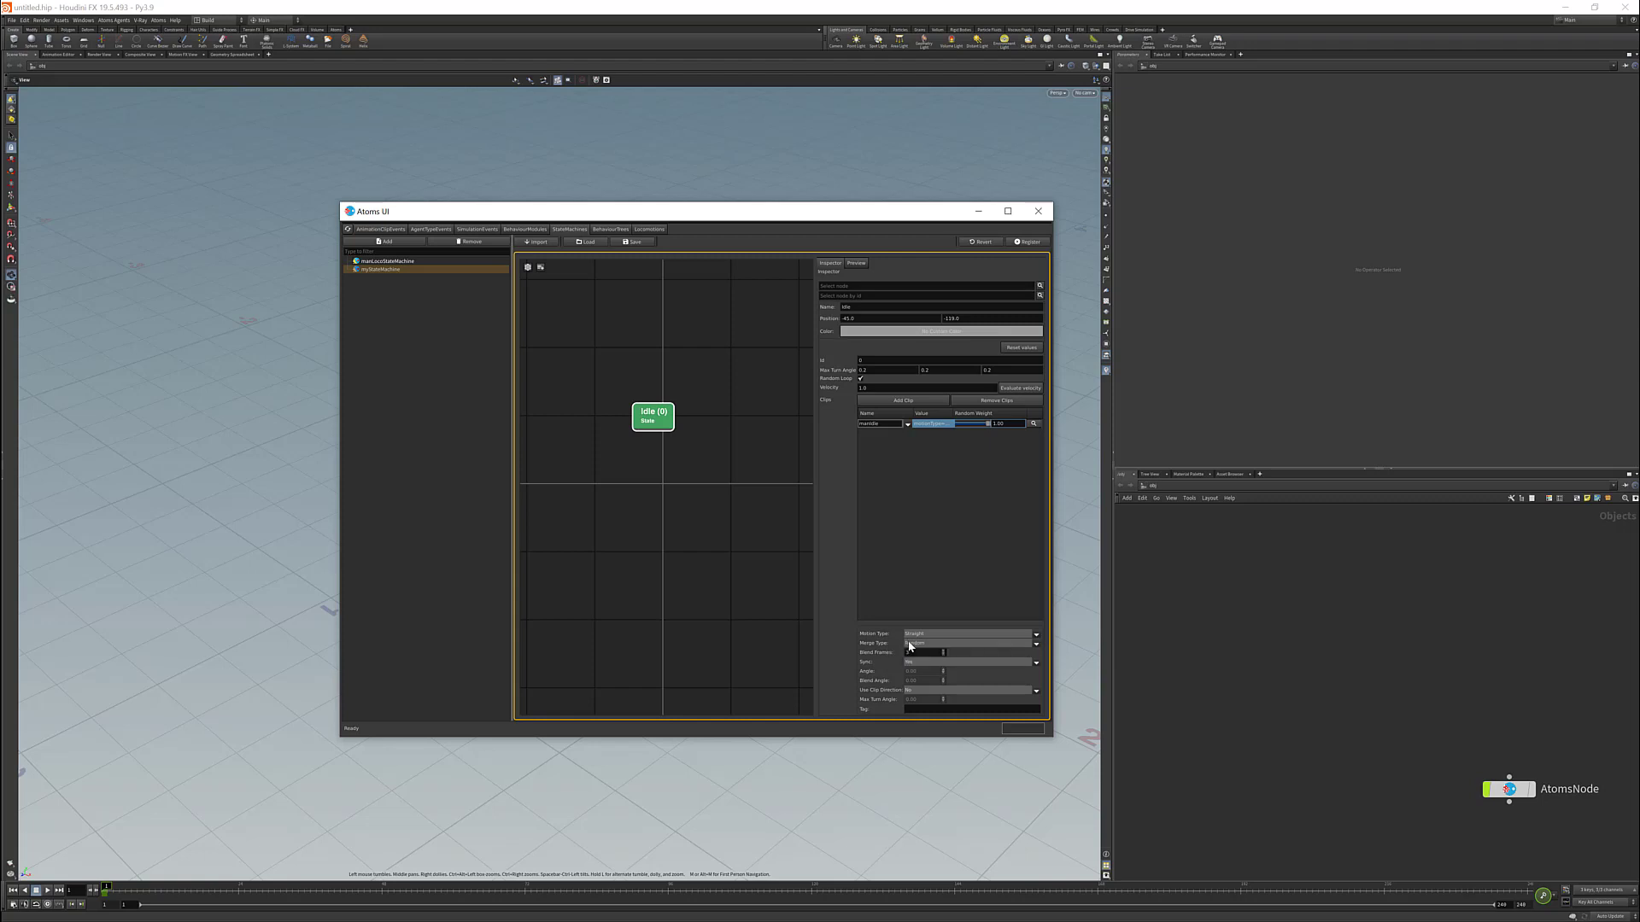
left_click(907, 643)
left_click(927, 663)
- Add another State node beside the Idle state and name it Walk
right_click(740, 474)
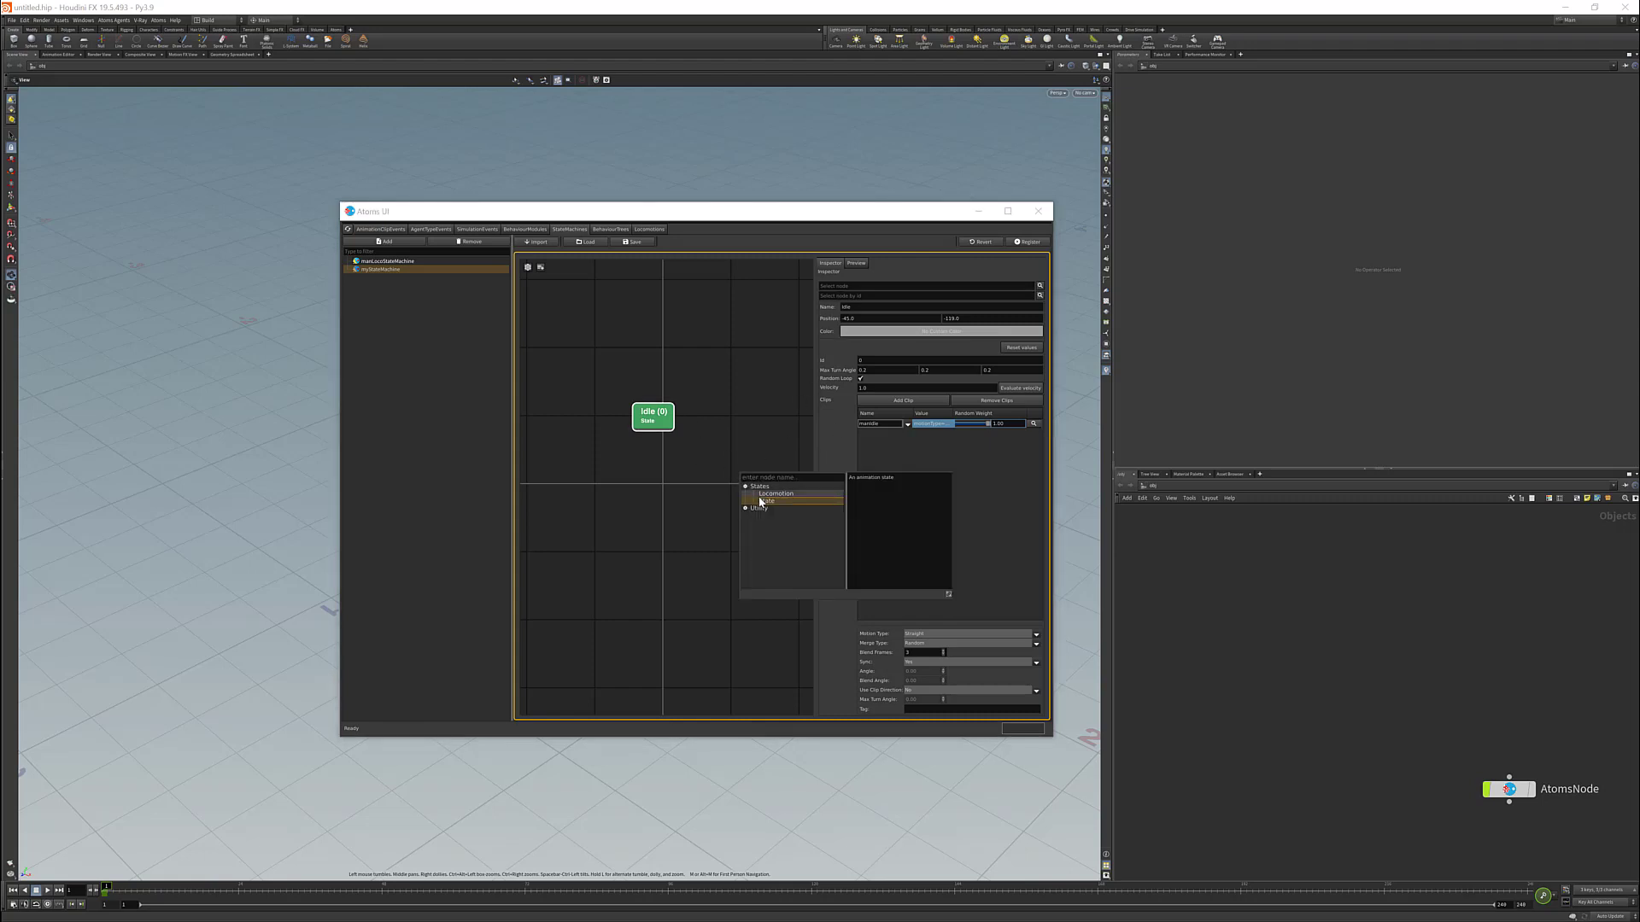
left_click(761, 498)
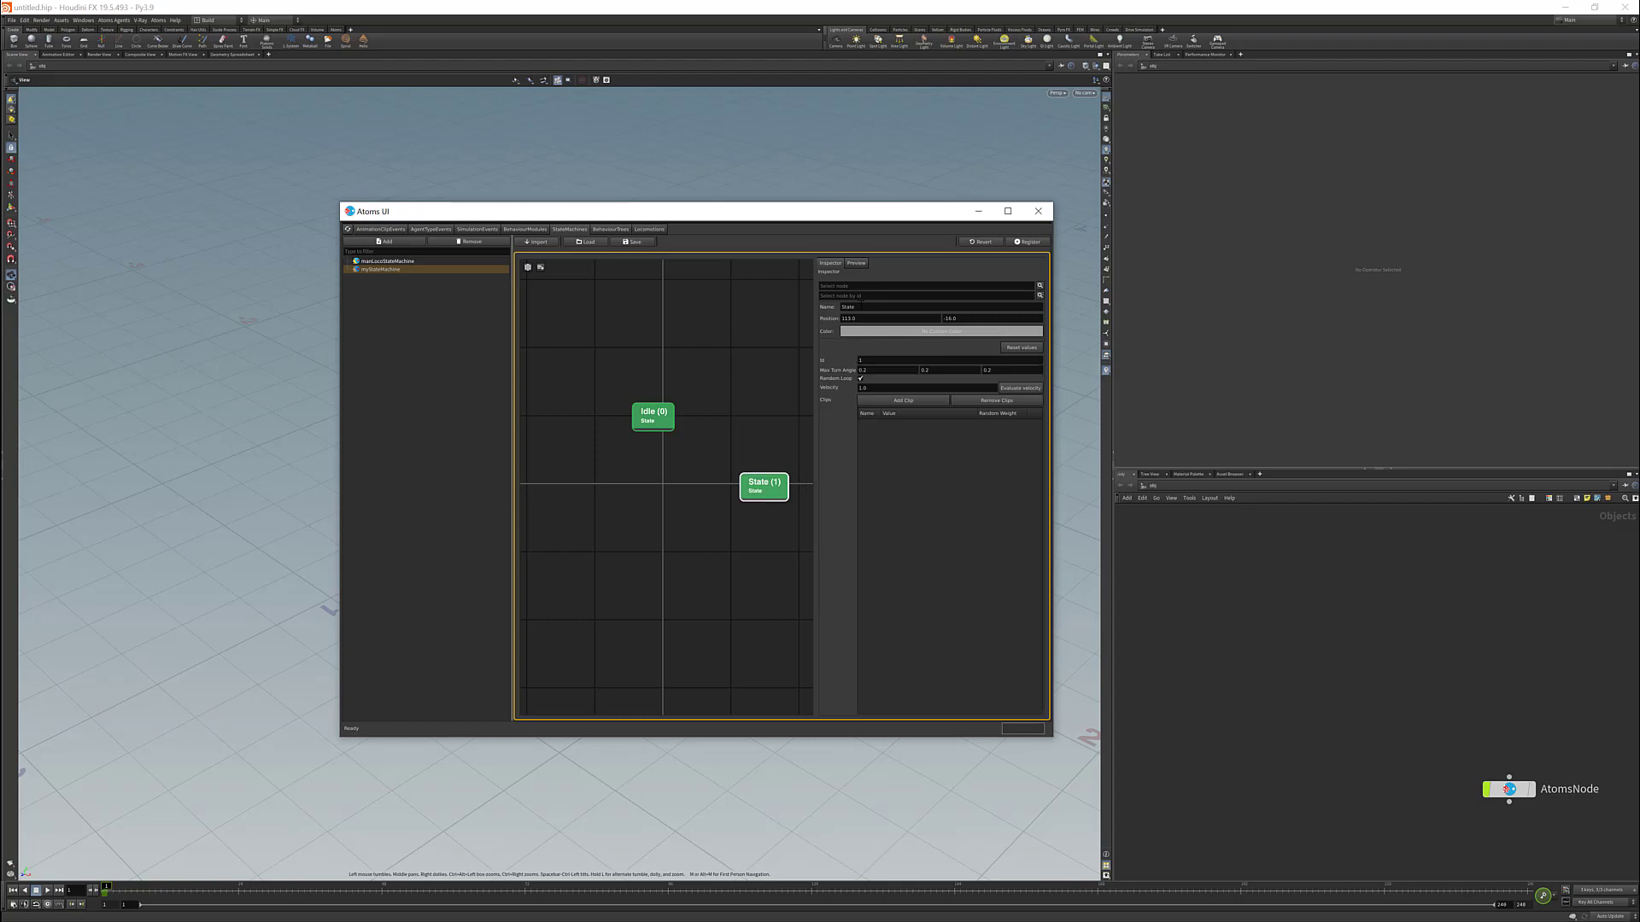
double_click(861, 306)
type("Walk")
- Add the manWalk clip to the Walk state, show the clip's settings and move the Walk node closer to Idle
left_click(878, 401)
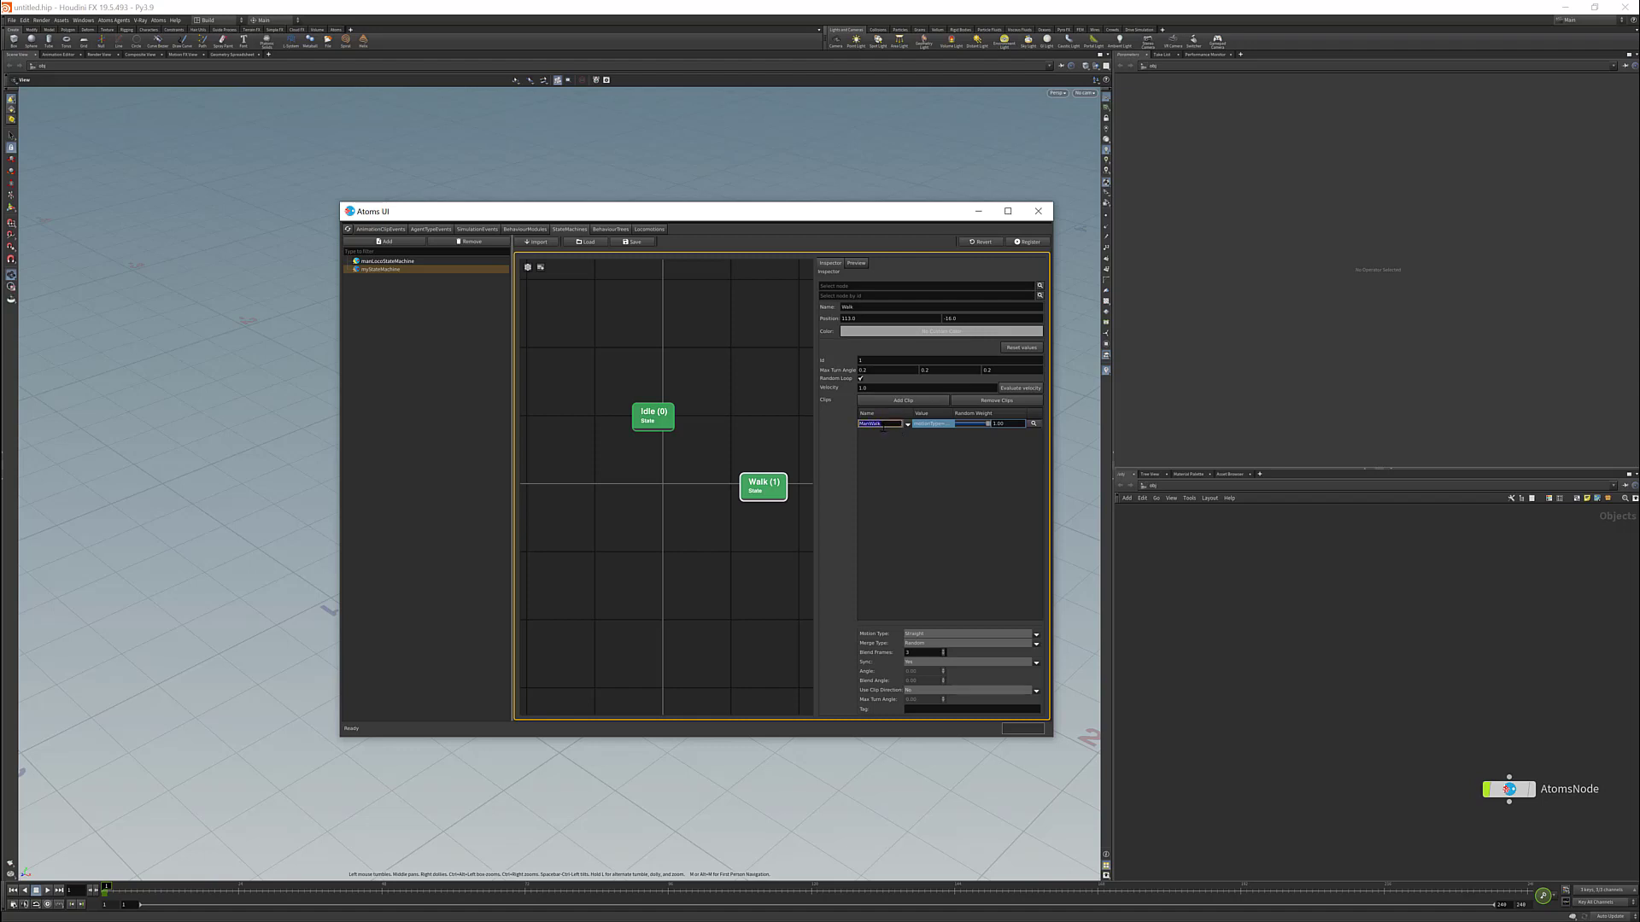
key("Return")
left_click(404, 231)
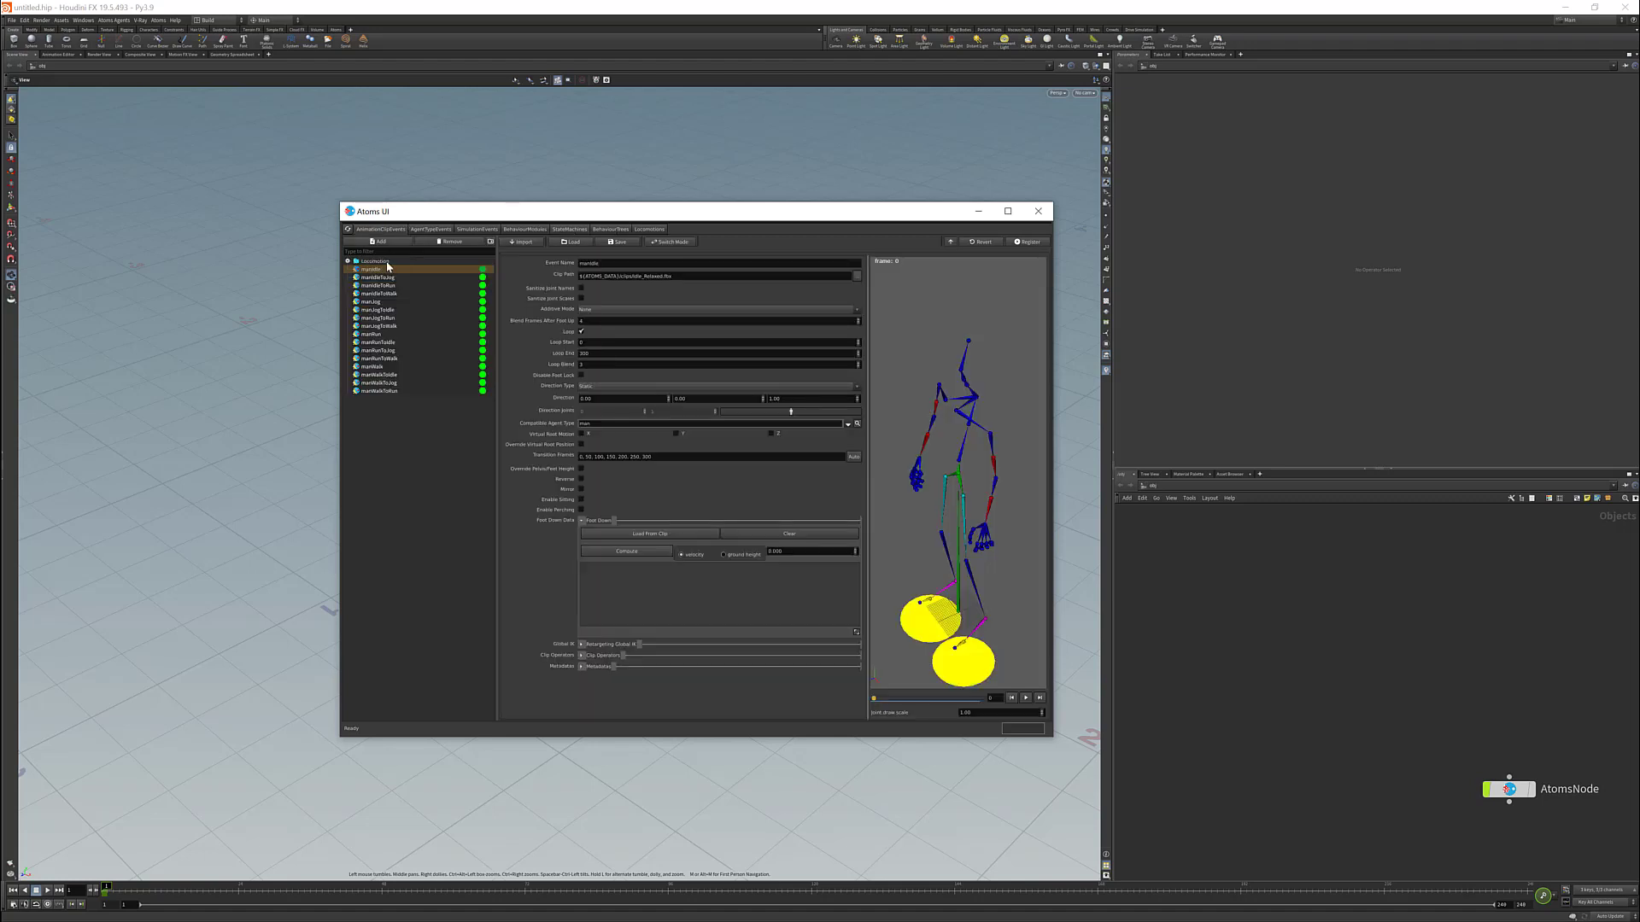
left_click(570, 229)
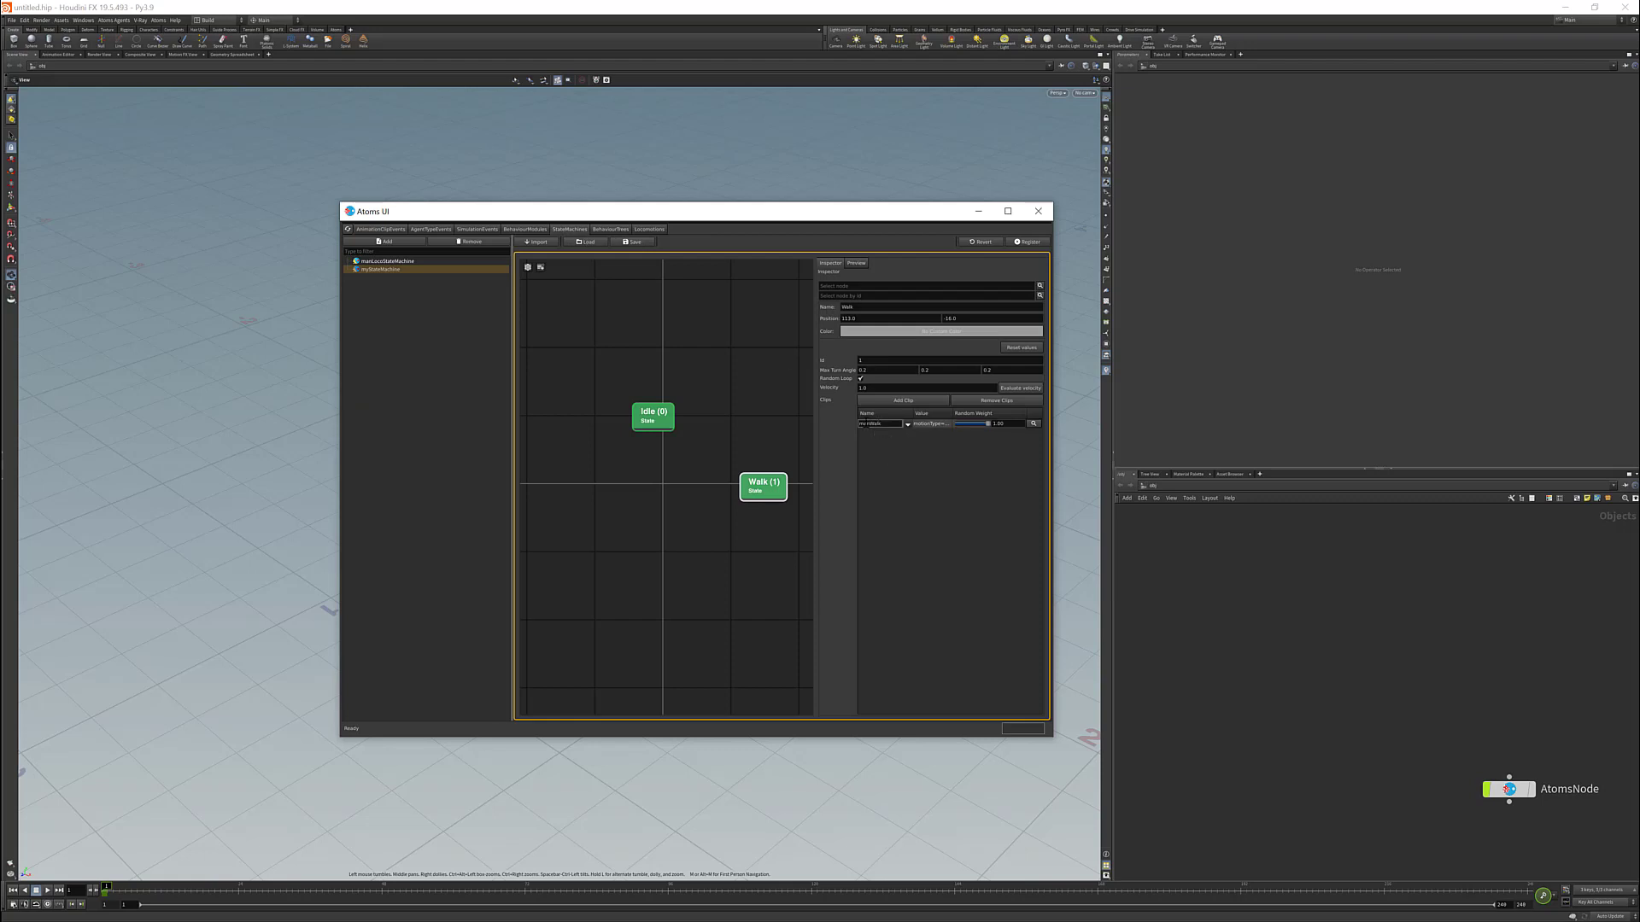
left_click(930, 424)
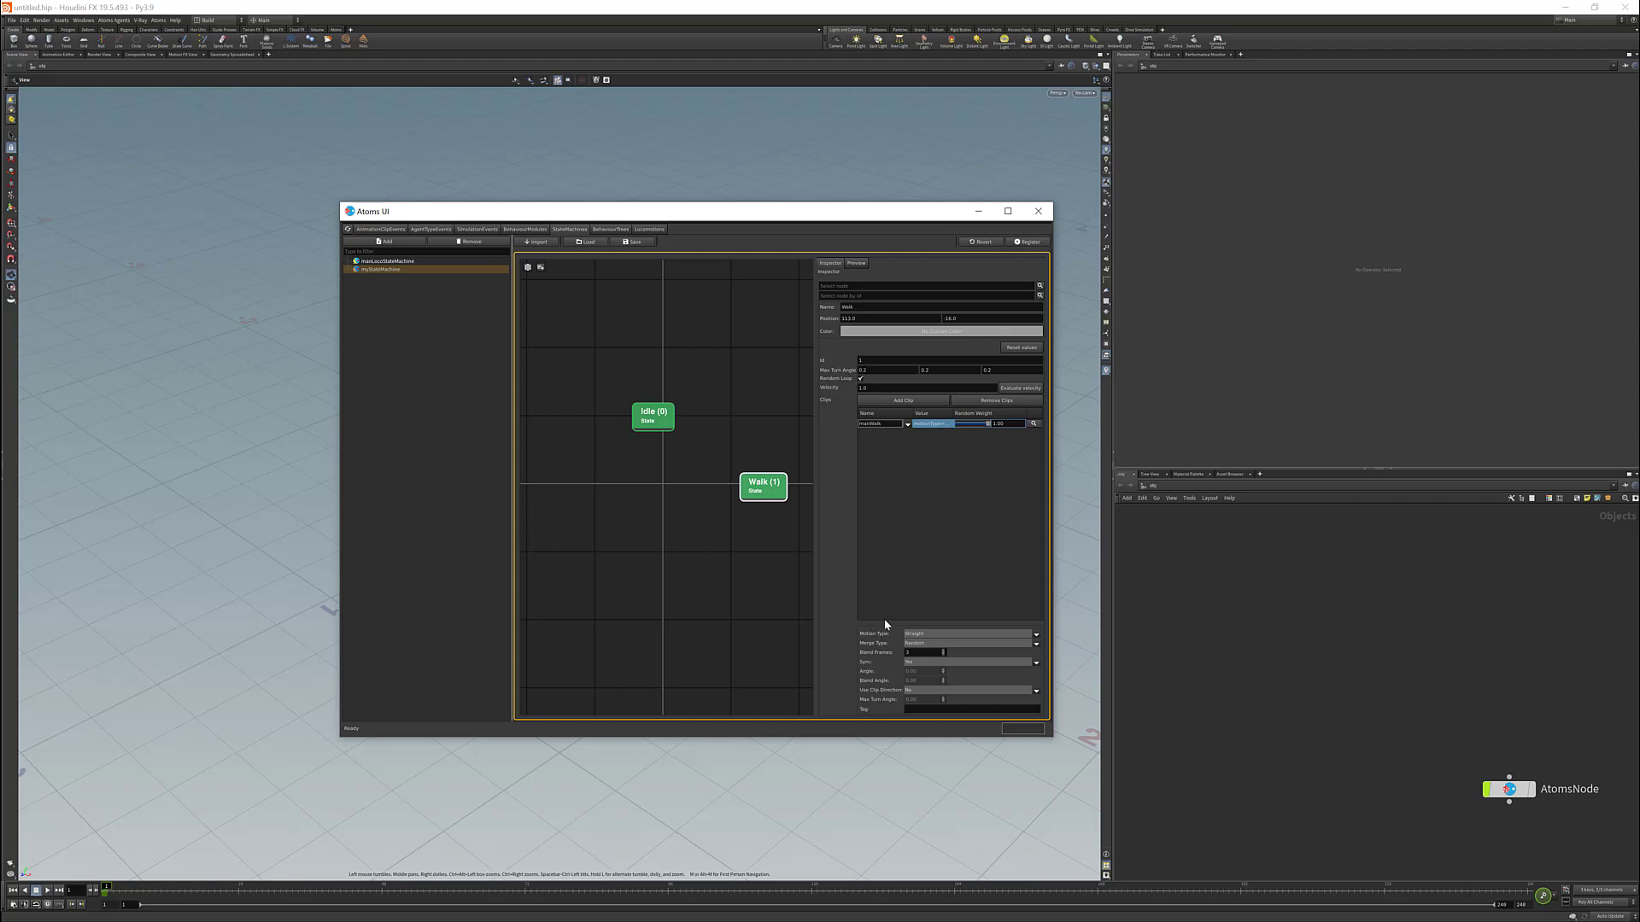
left_click_drag(778, 498, 750, 489)
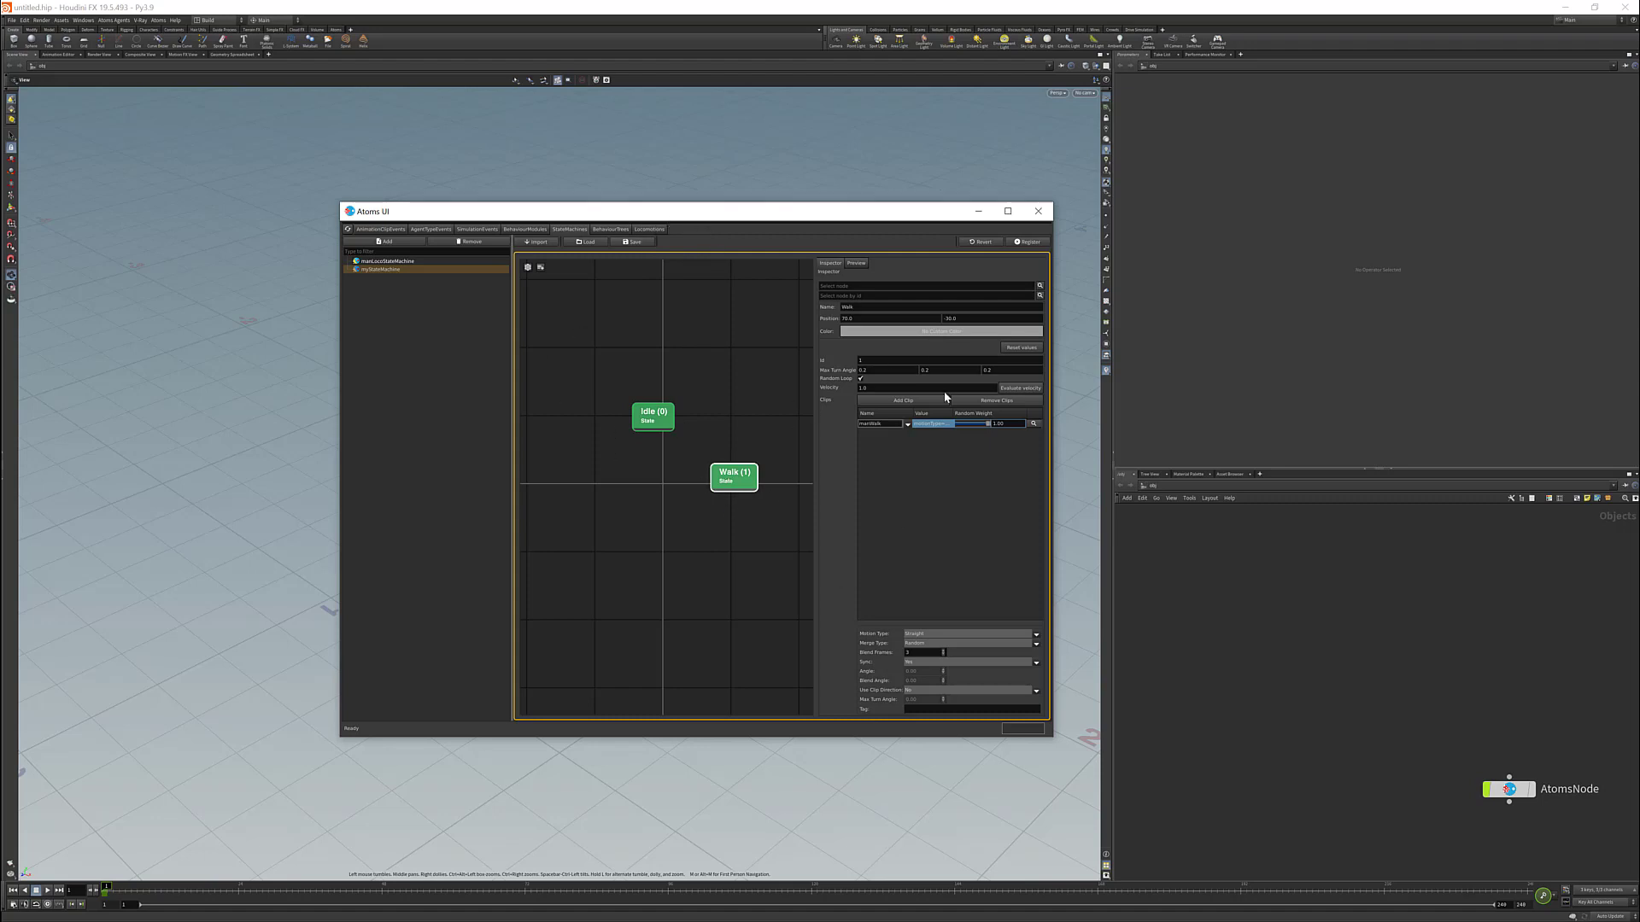
left_click(745, 430)
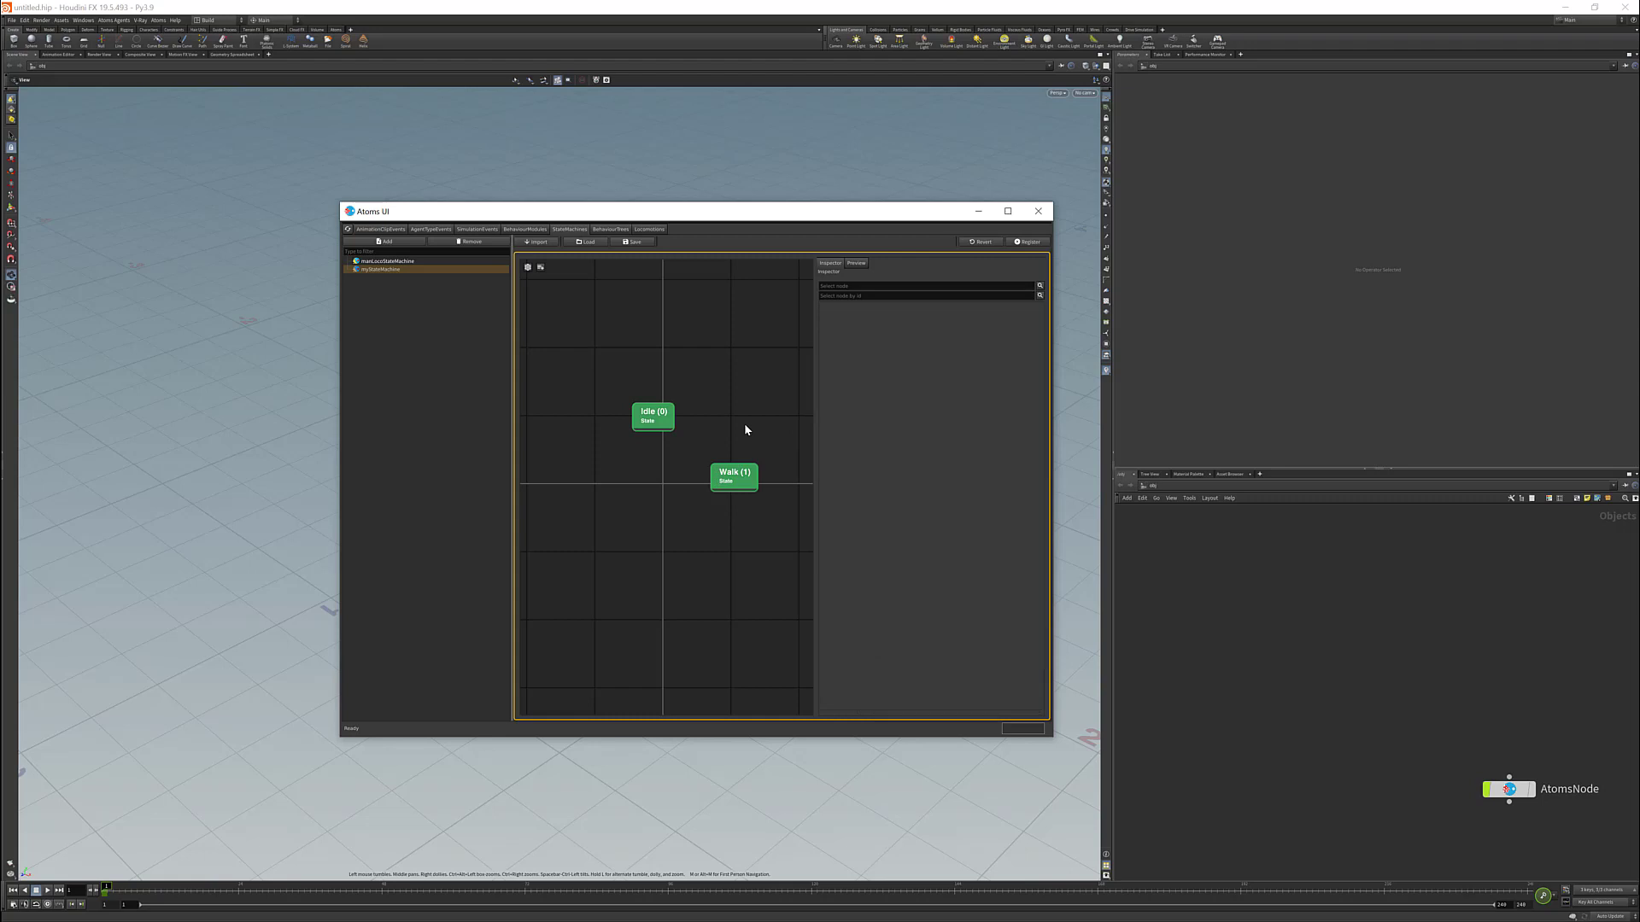
- Set the man agent type's State Machine to myStateMachine and register the agent type
left_click(432, 230)
left_click(380, 261)
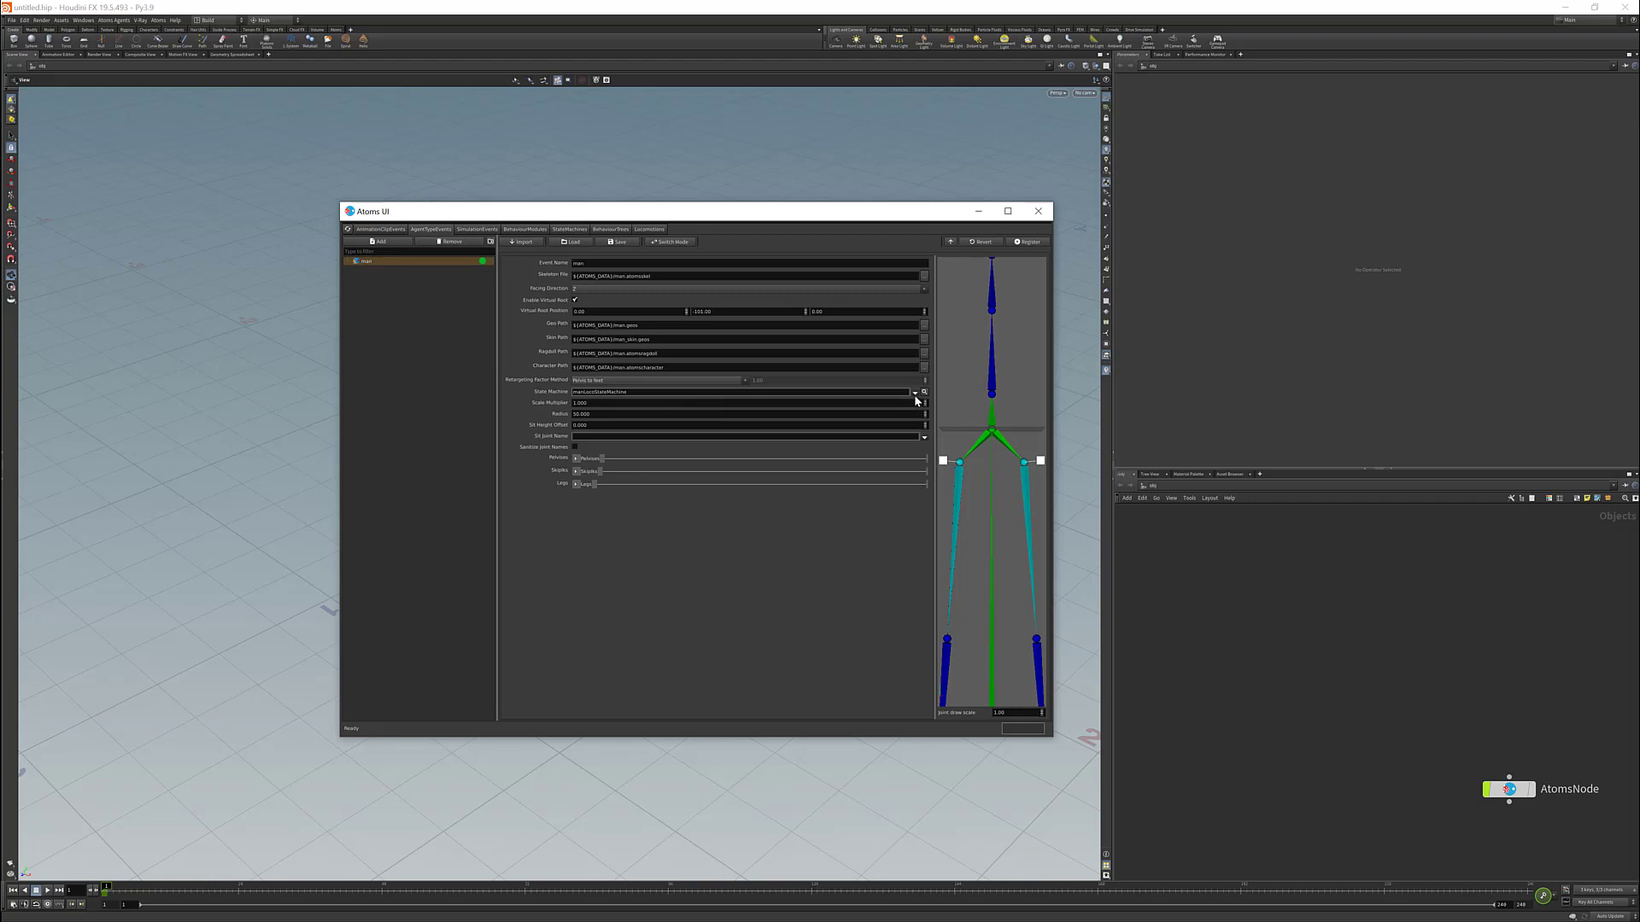
left_click(859, 410)
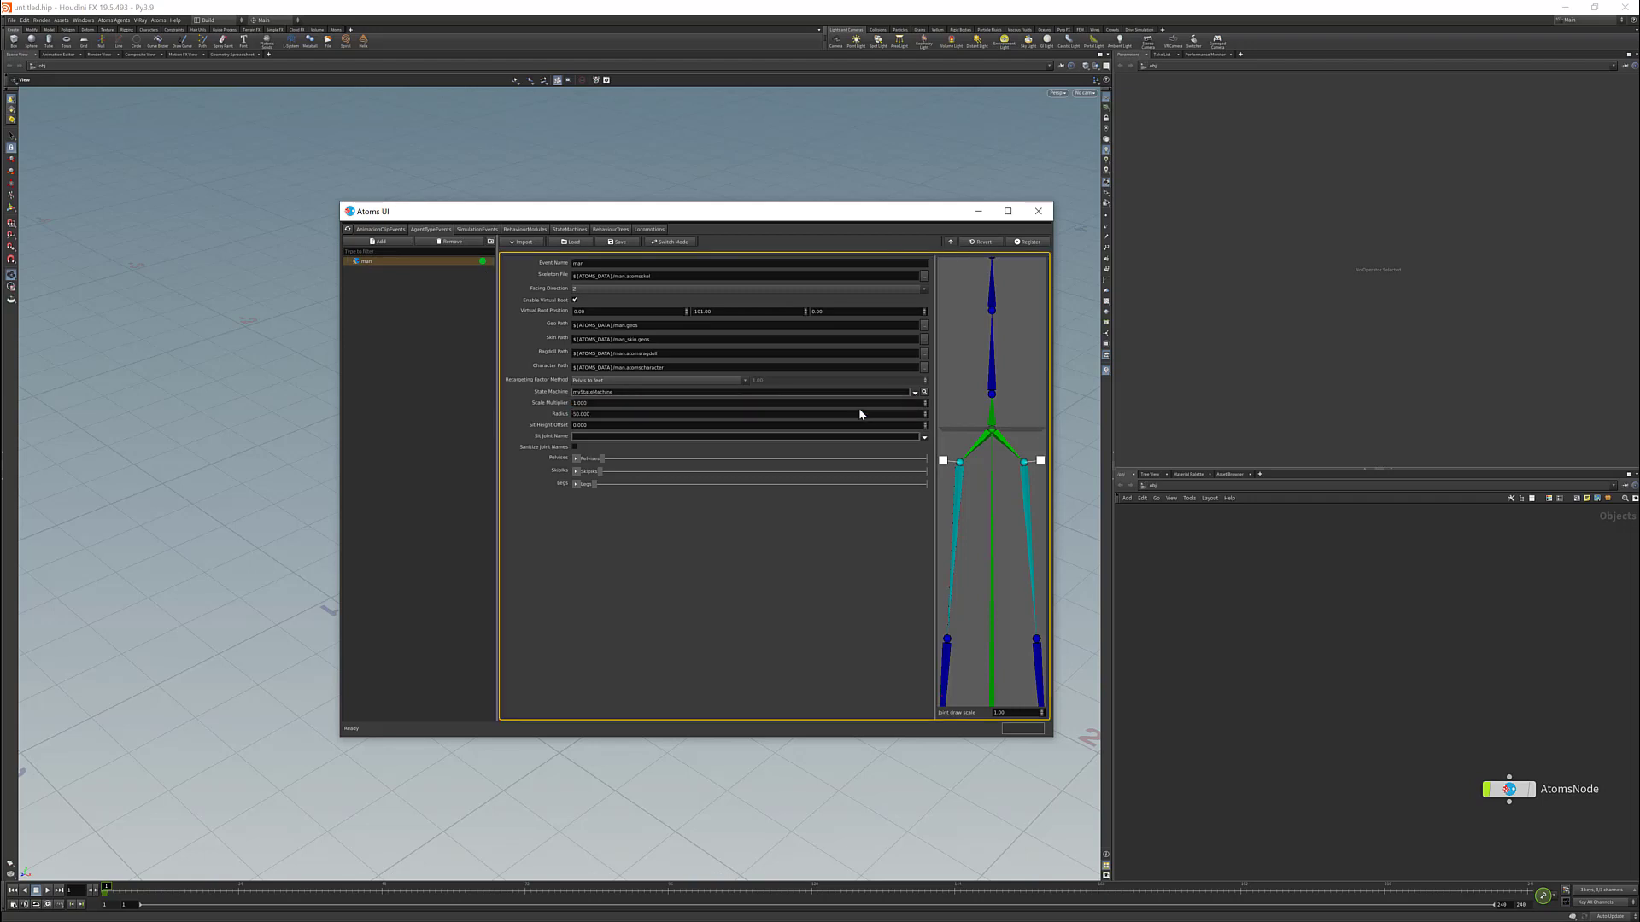
left_click(1029, 242)
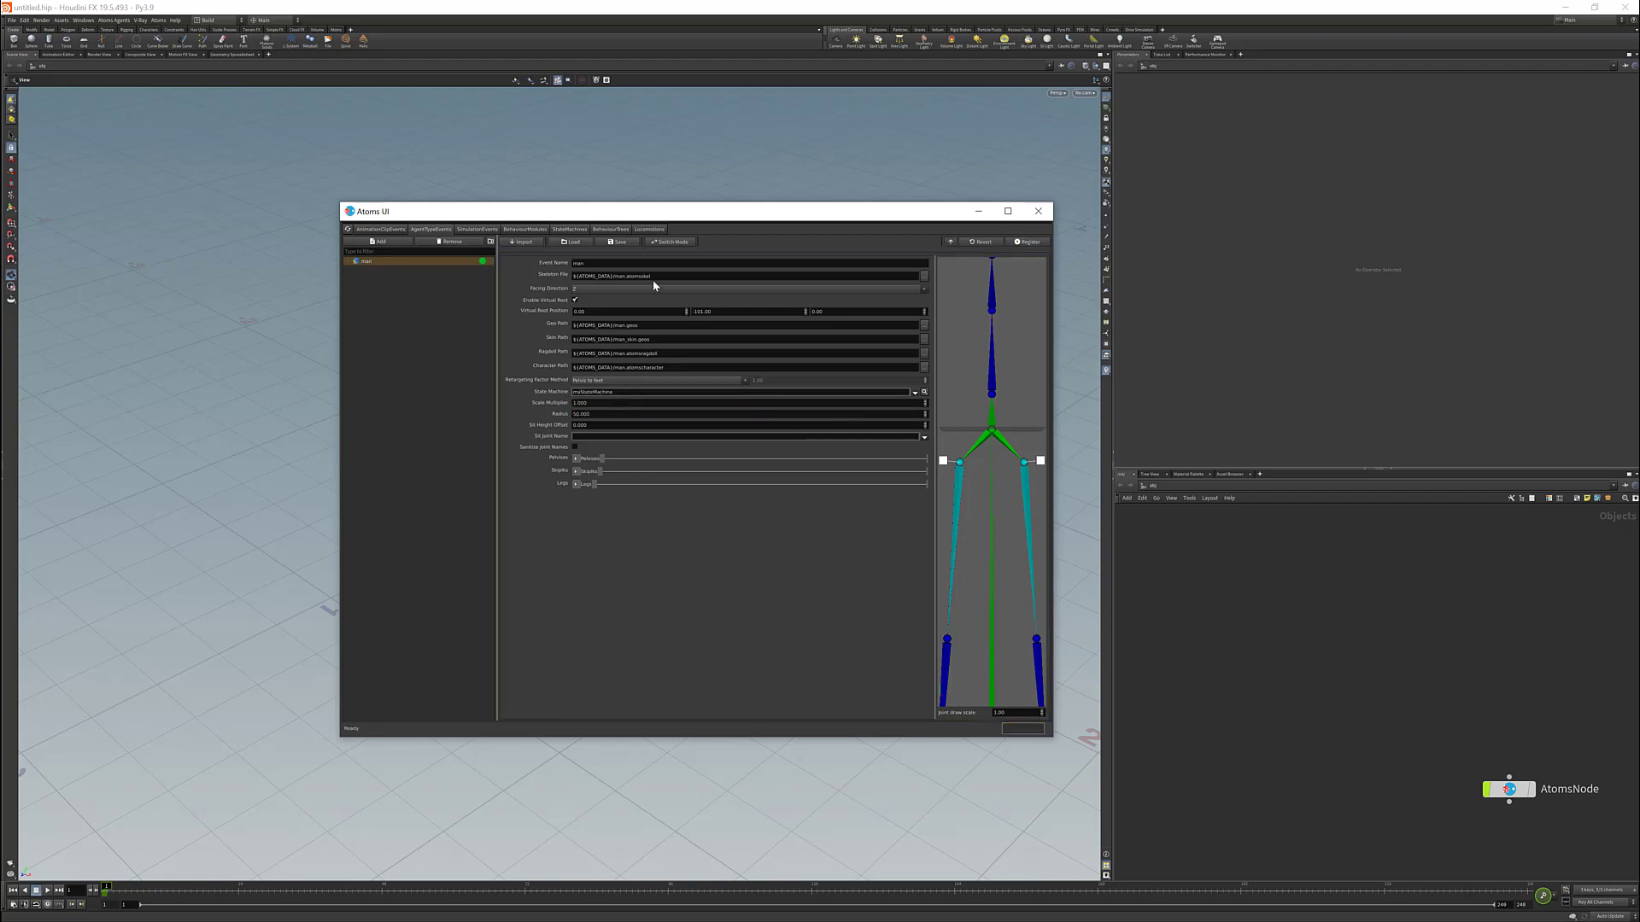
- Move the Atoms UI window aside with the myStateMachine graph showing and create an Atoms agent group
left_click_drag(713, 219, 504, 210)
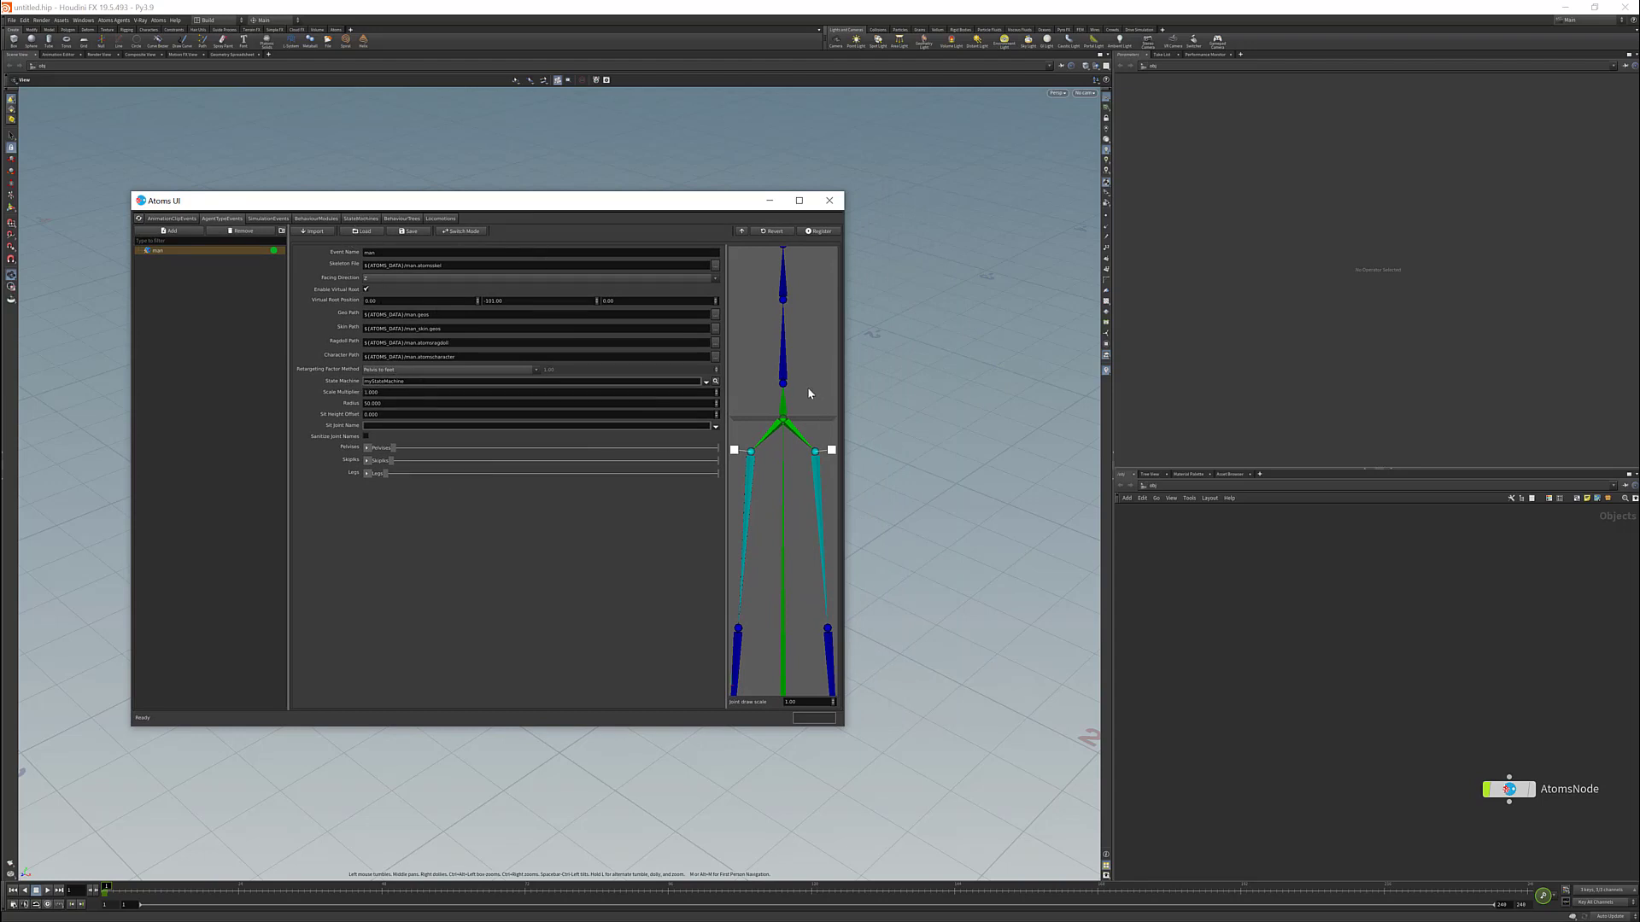
left_click(360, 219)
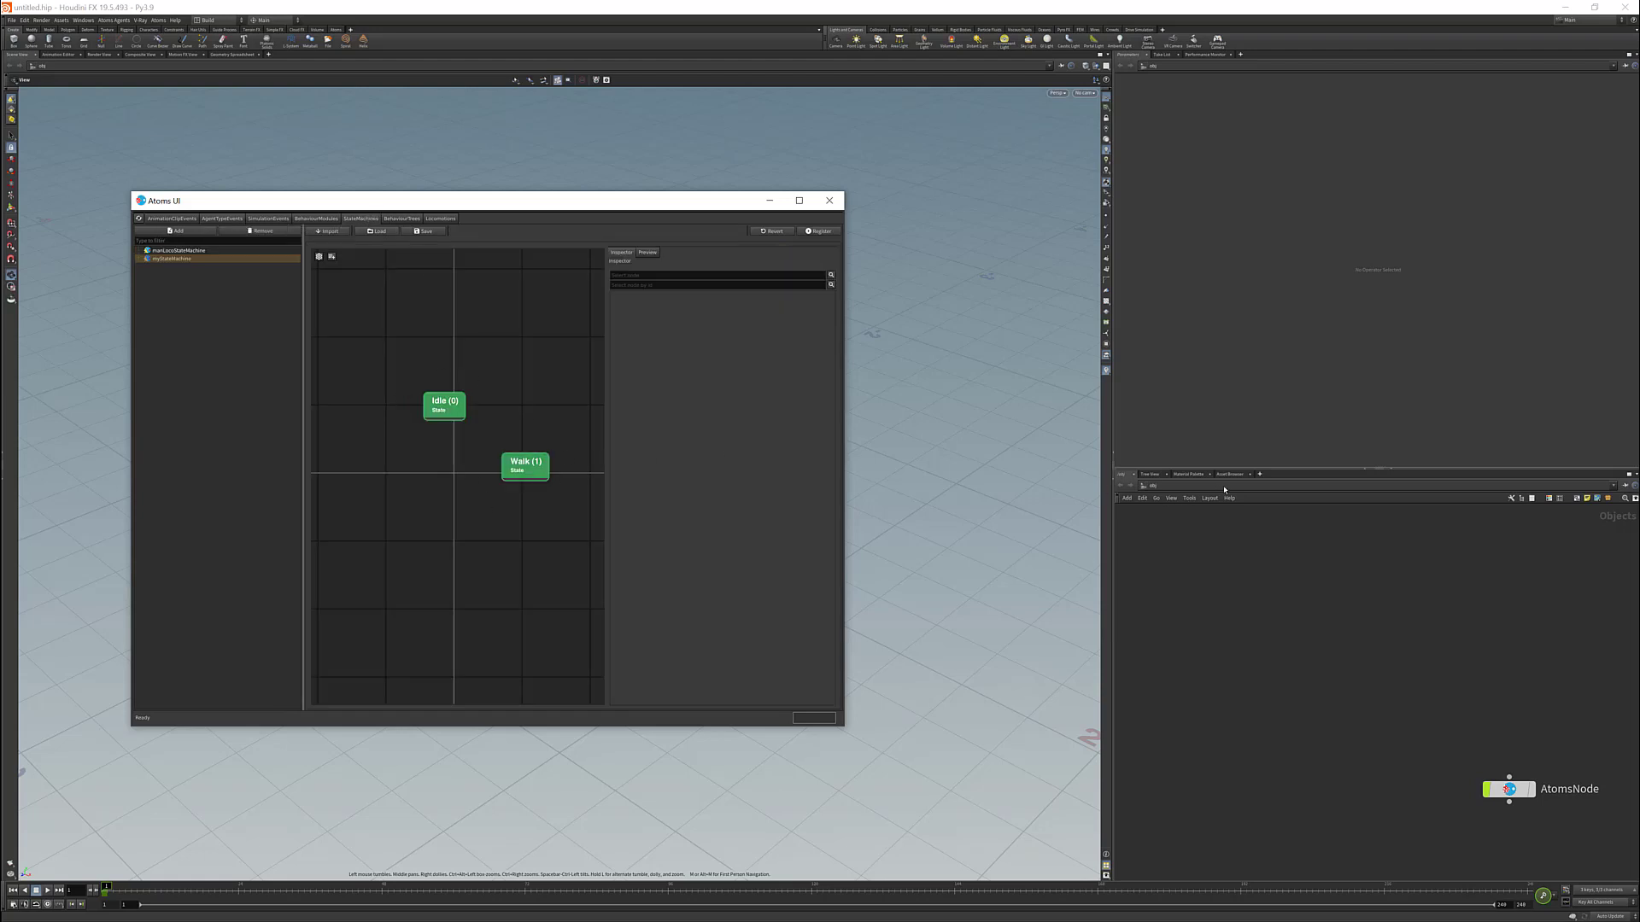
middle_click_drag(1505, 686, 1438, 628)
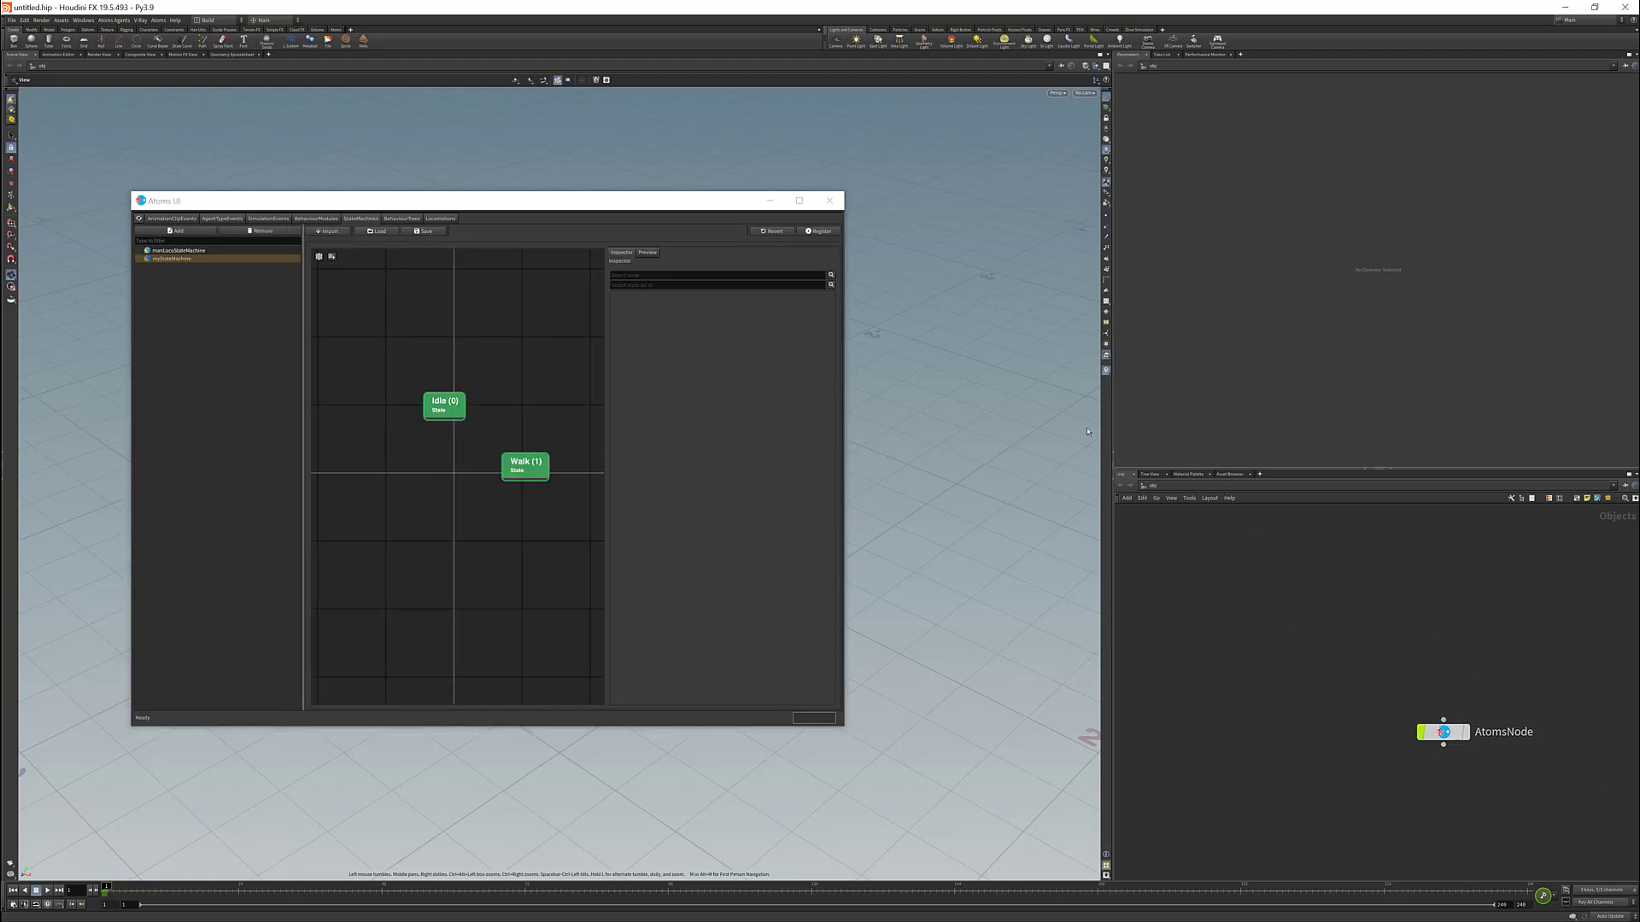
left_click(165, 21)
left_click(192, 129)
- Add the gridLayout behaviour module from the Layout category to the agent group
left_click(1205, 103)
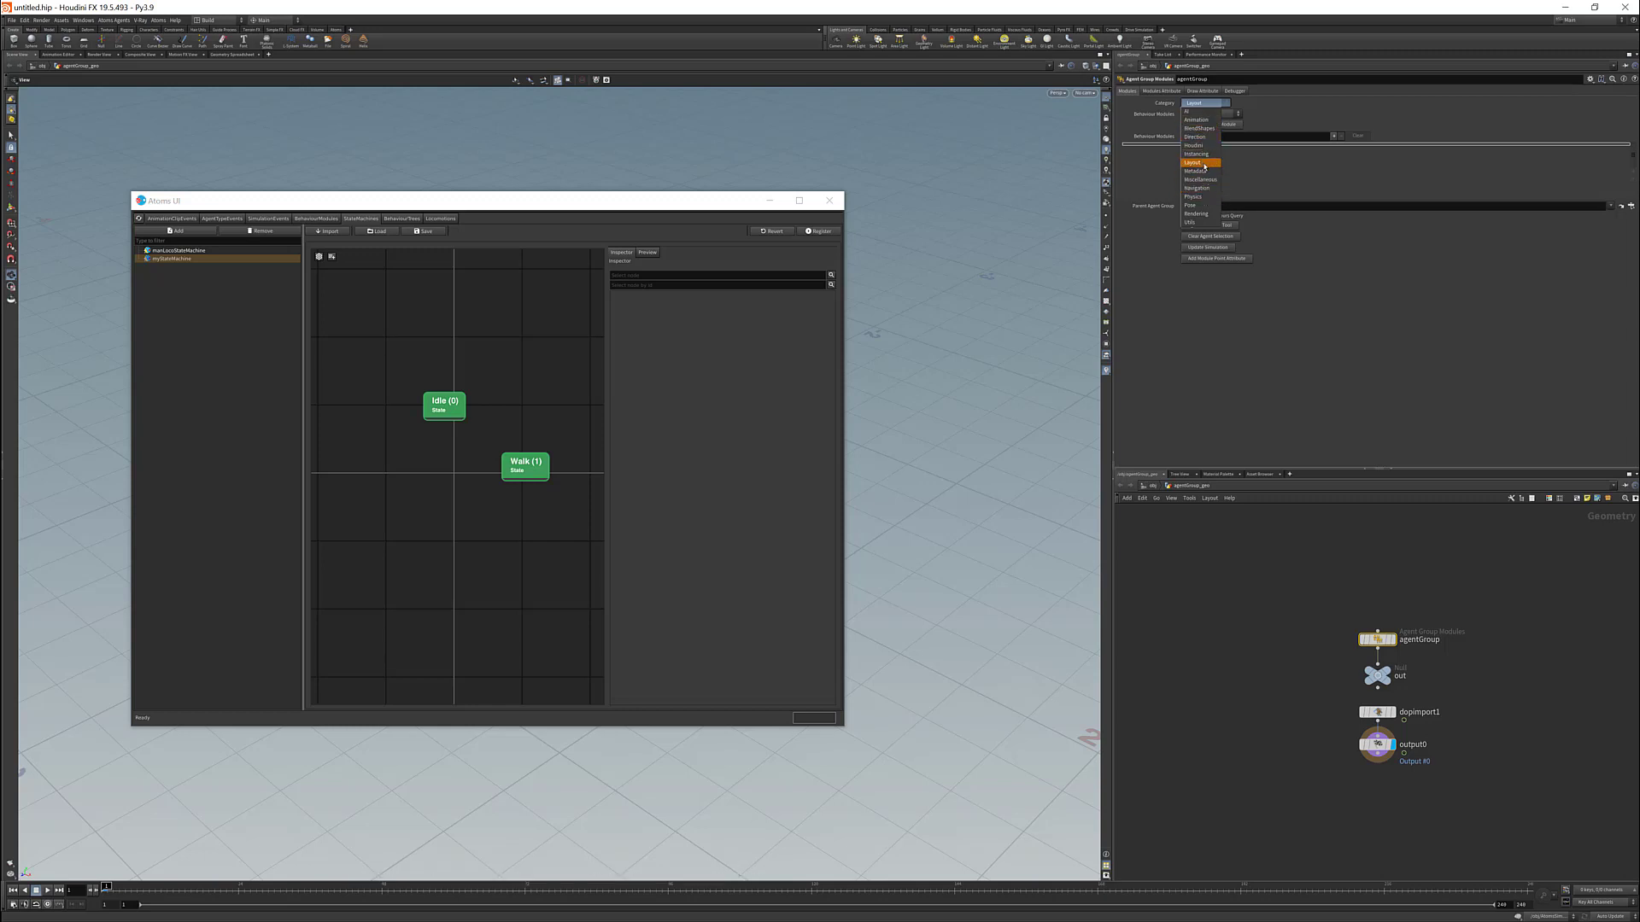
left_click(1197, 120)
left_click(1204, 114)
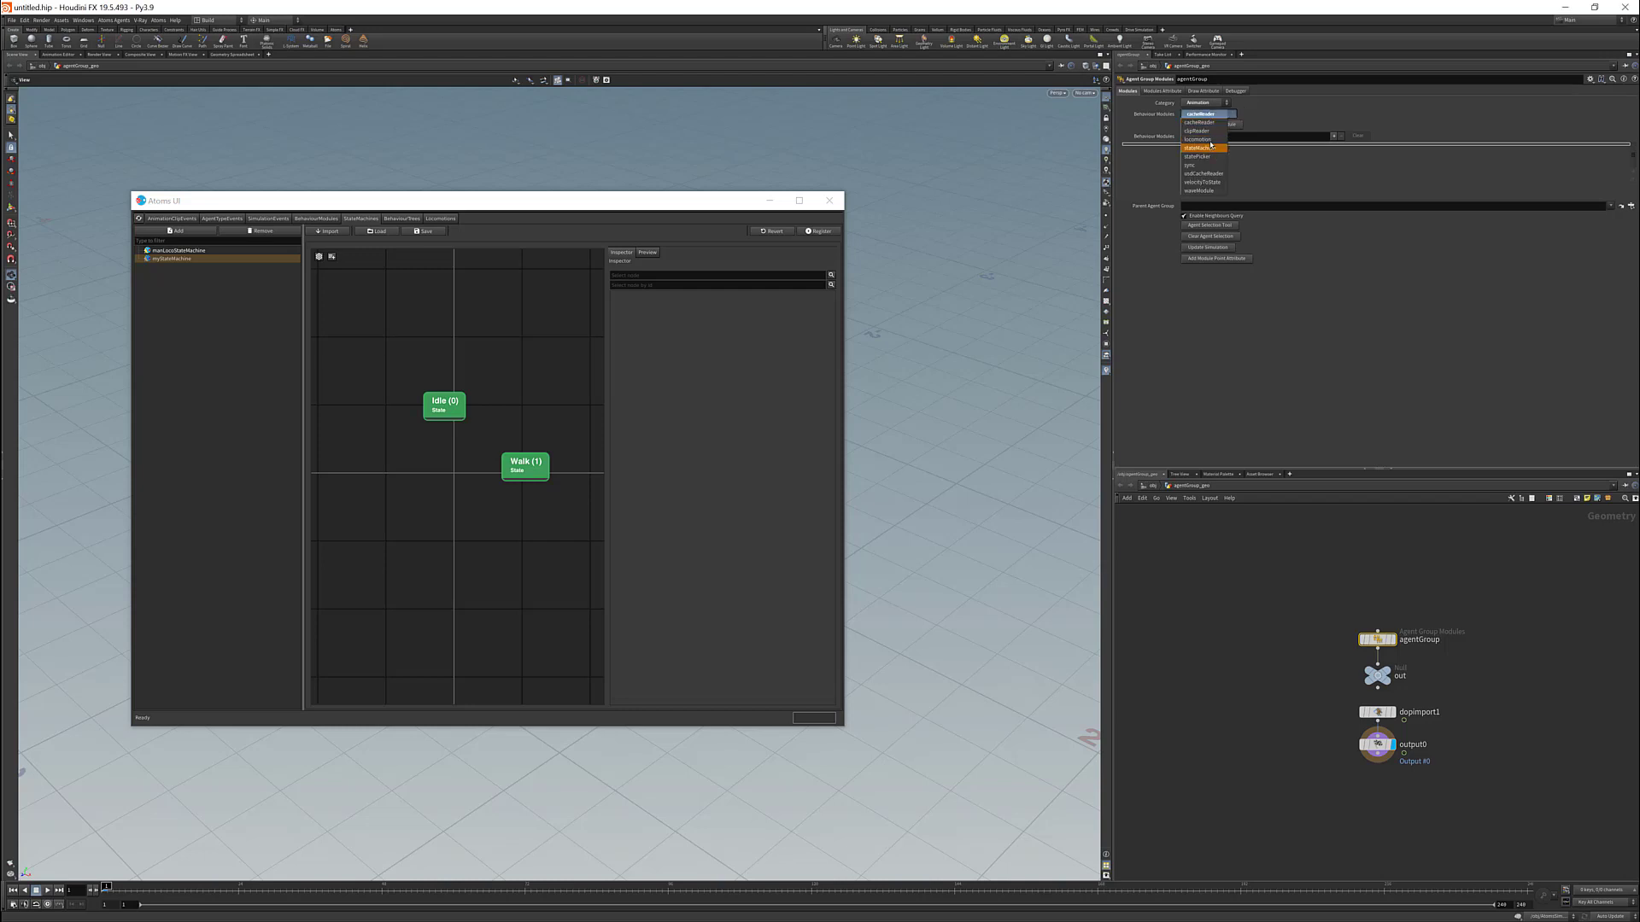
left_click(1203, 104)
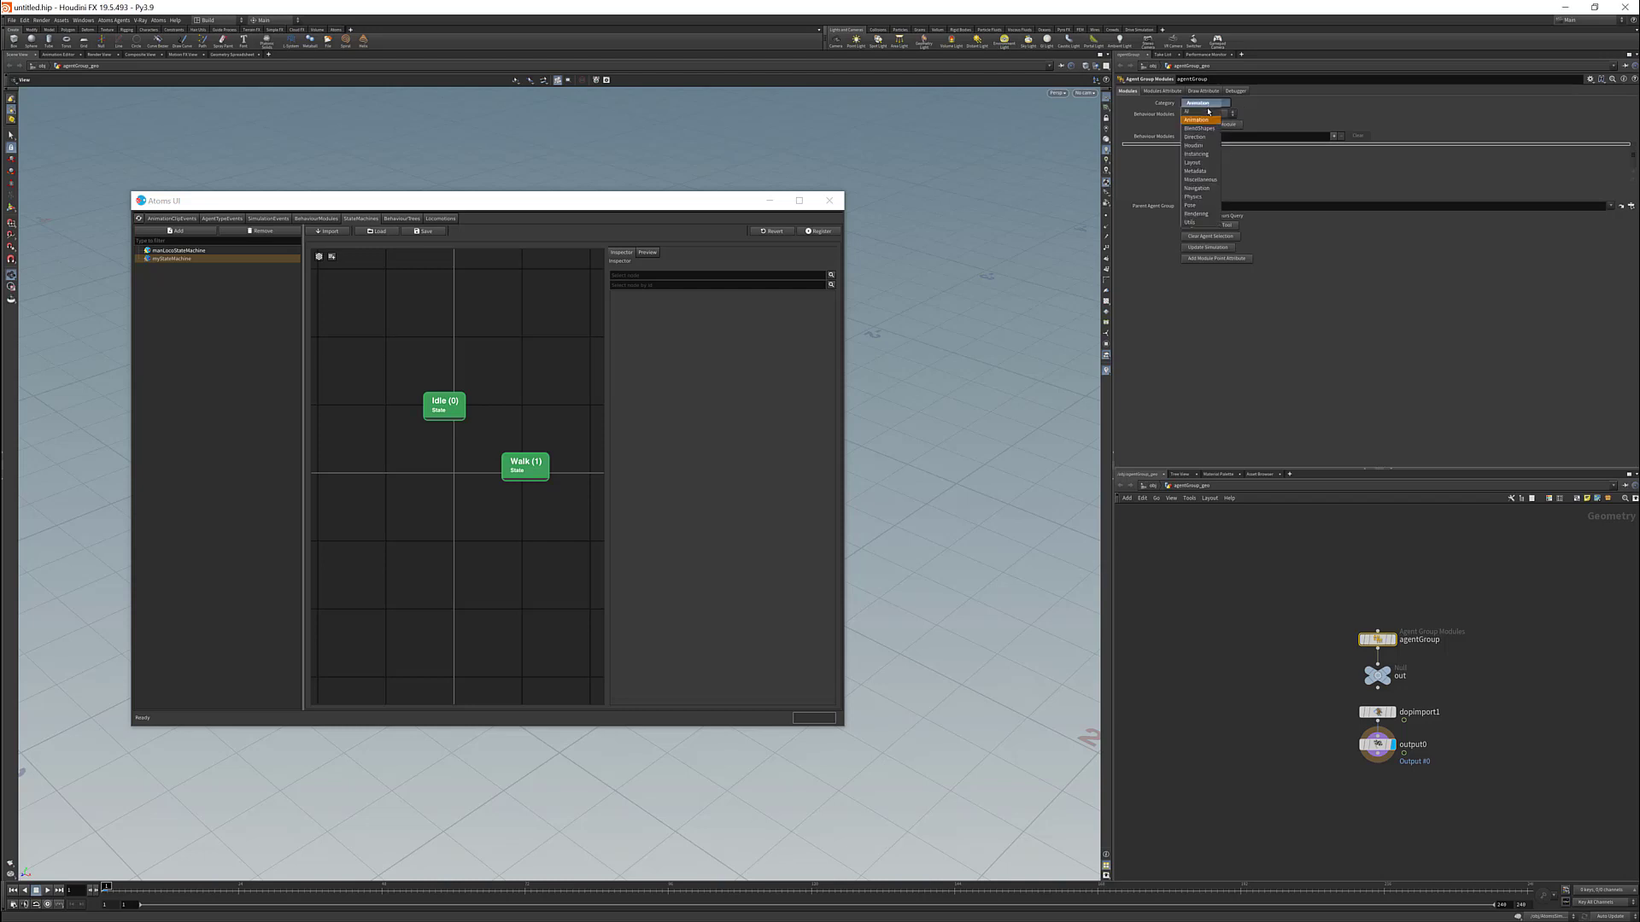
left_click(1203, 120)
left_click(1205, 113)
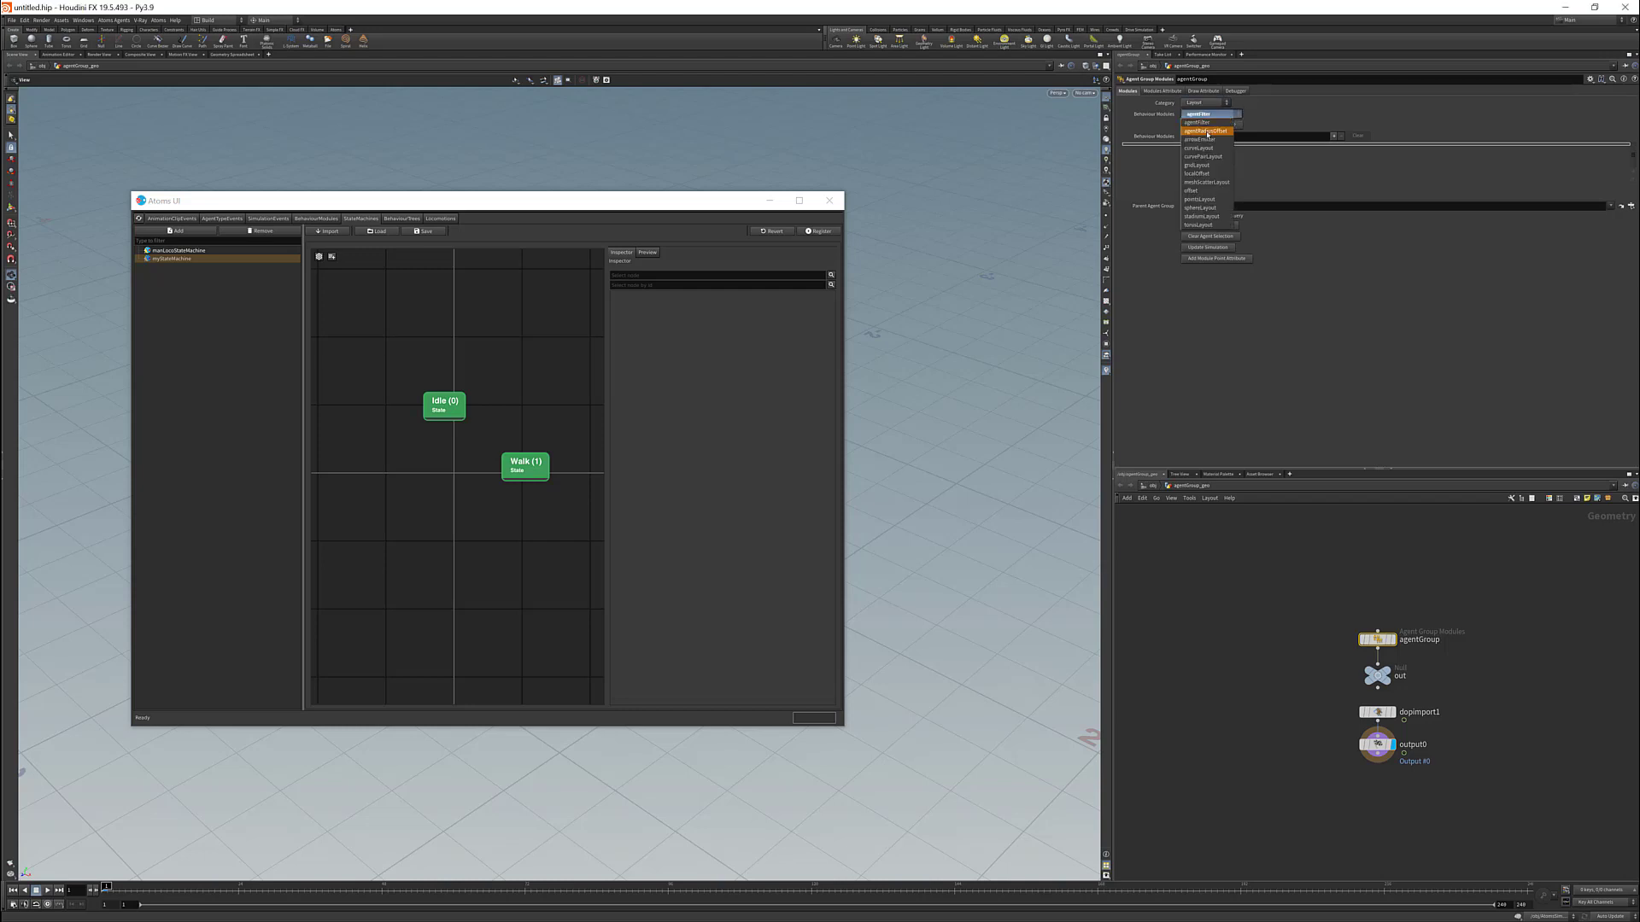
left_click(1204, 165)
left_click(1208, 116)
left_click(1206, 166)
left_click(1208, 124)
- Add the stateMachine behaviour module from the Animation category to the agent group
left_click(1203, 104)
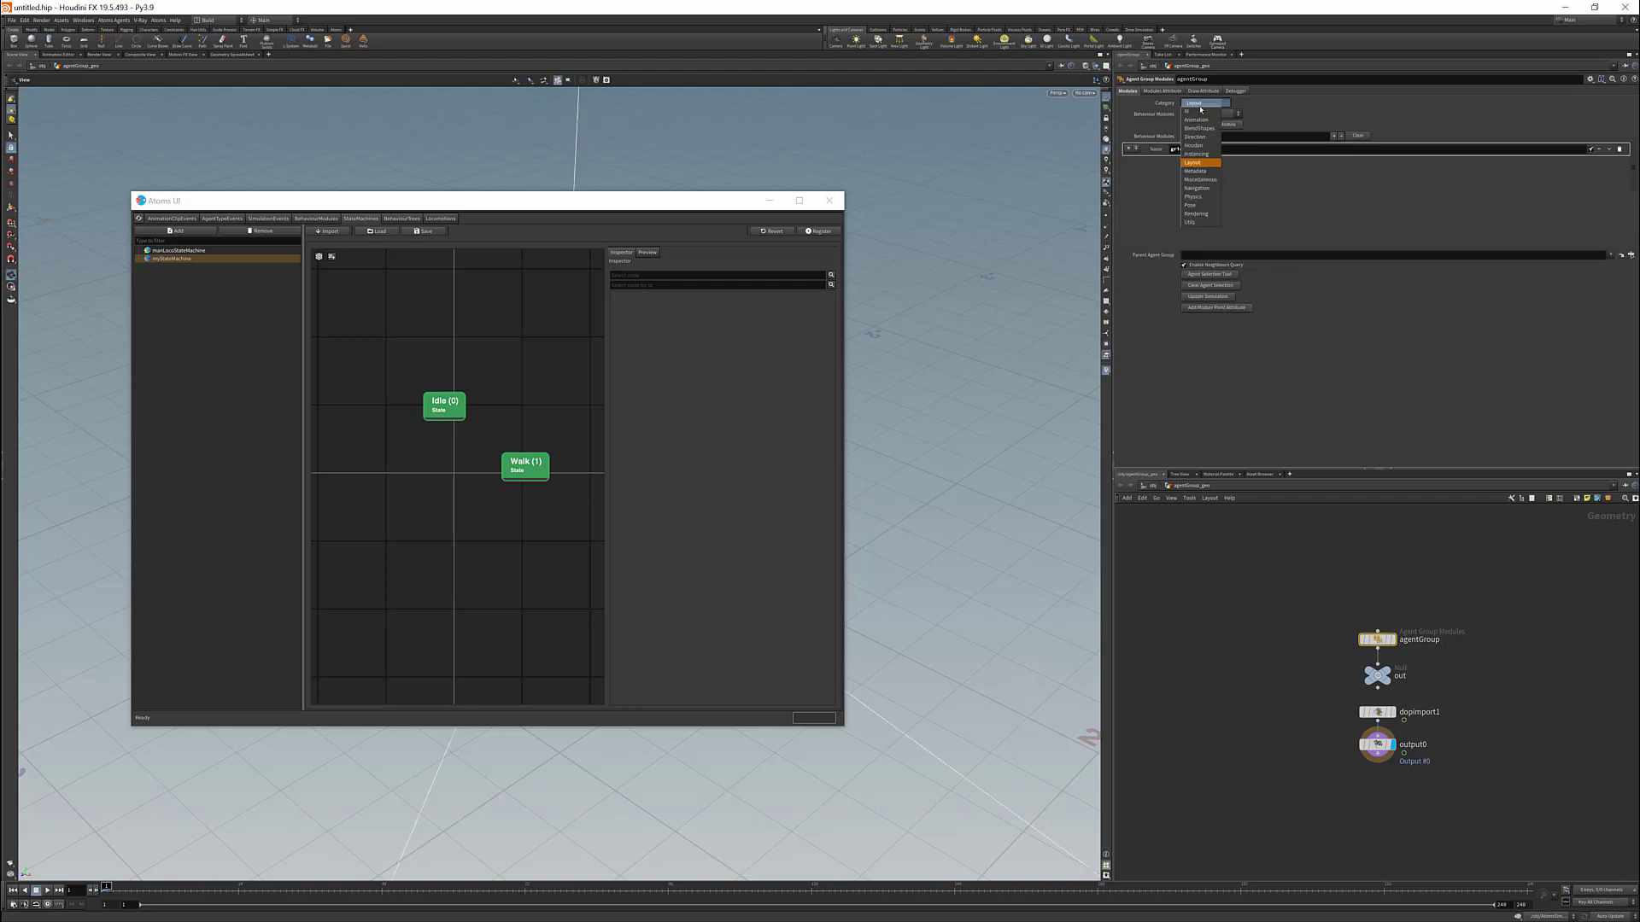
left_click(1202, 109)
left_click(1206, 113)
left_click(1200, 147)
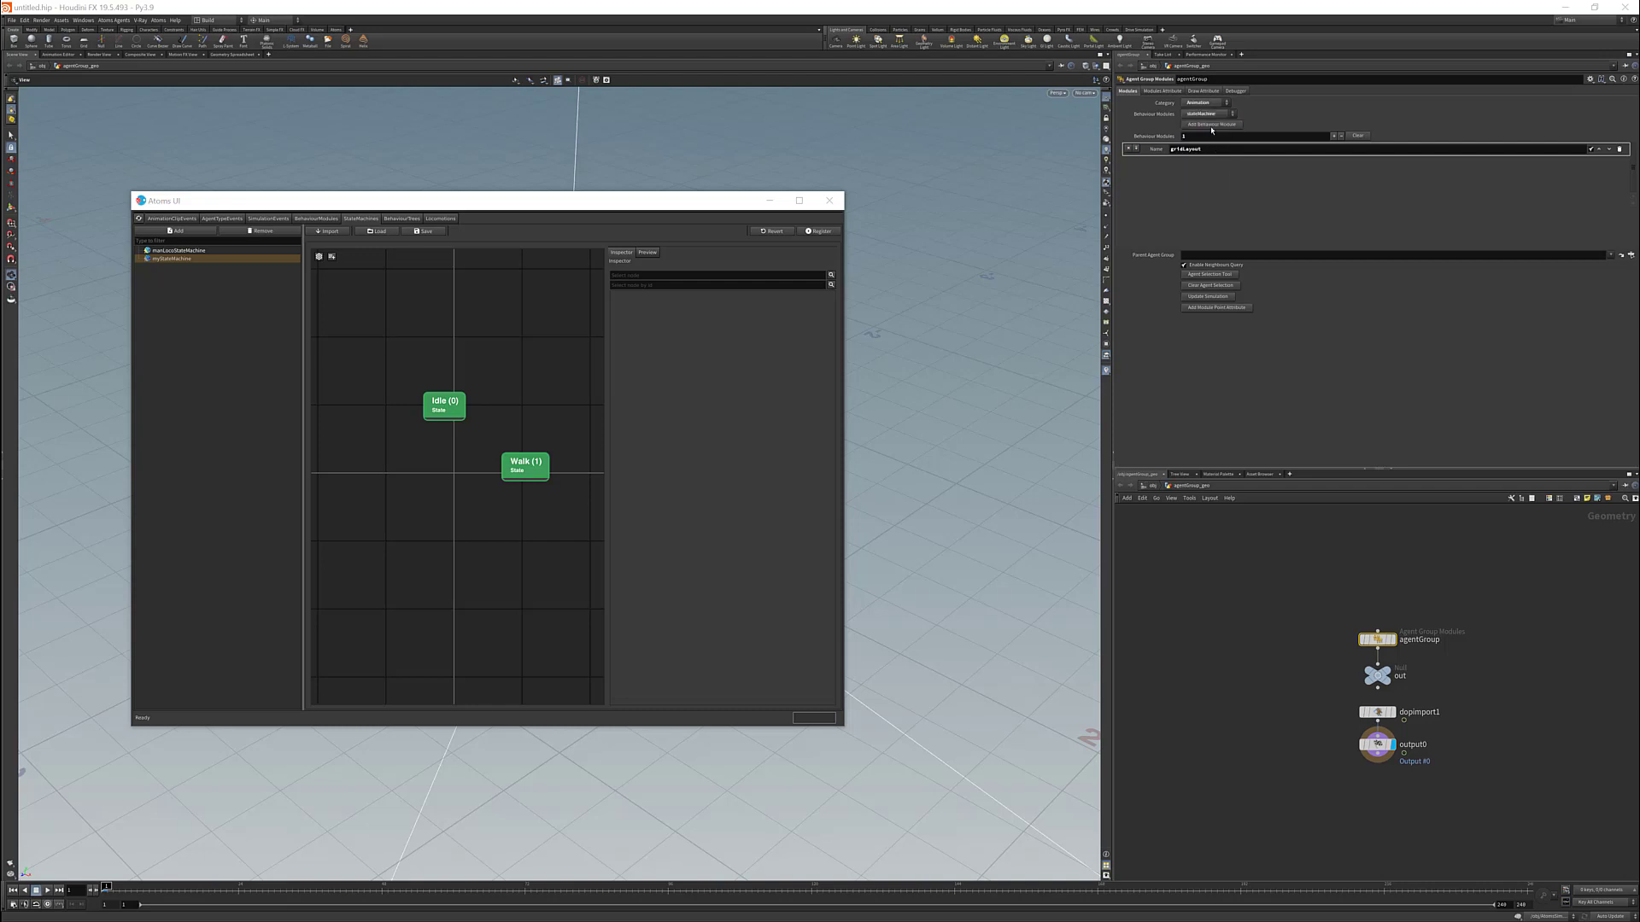
left_click(1211, 125)
- Frame the agent in the viewport and check the state machine assigned to the man agent type
mouse_move(974, 276)
left_mouse_down()
mouse_move(839, 272)
mouse_move(908, 282)
mouse_move(803, 205)
mouse_move(736, 304)
mouse_move(1048, 285)
mouse_move(949, 283)
left_mouse_up()
left_click(304, 289)
left_click(908, 231)
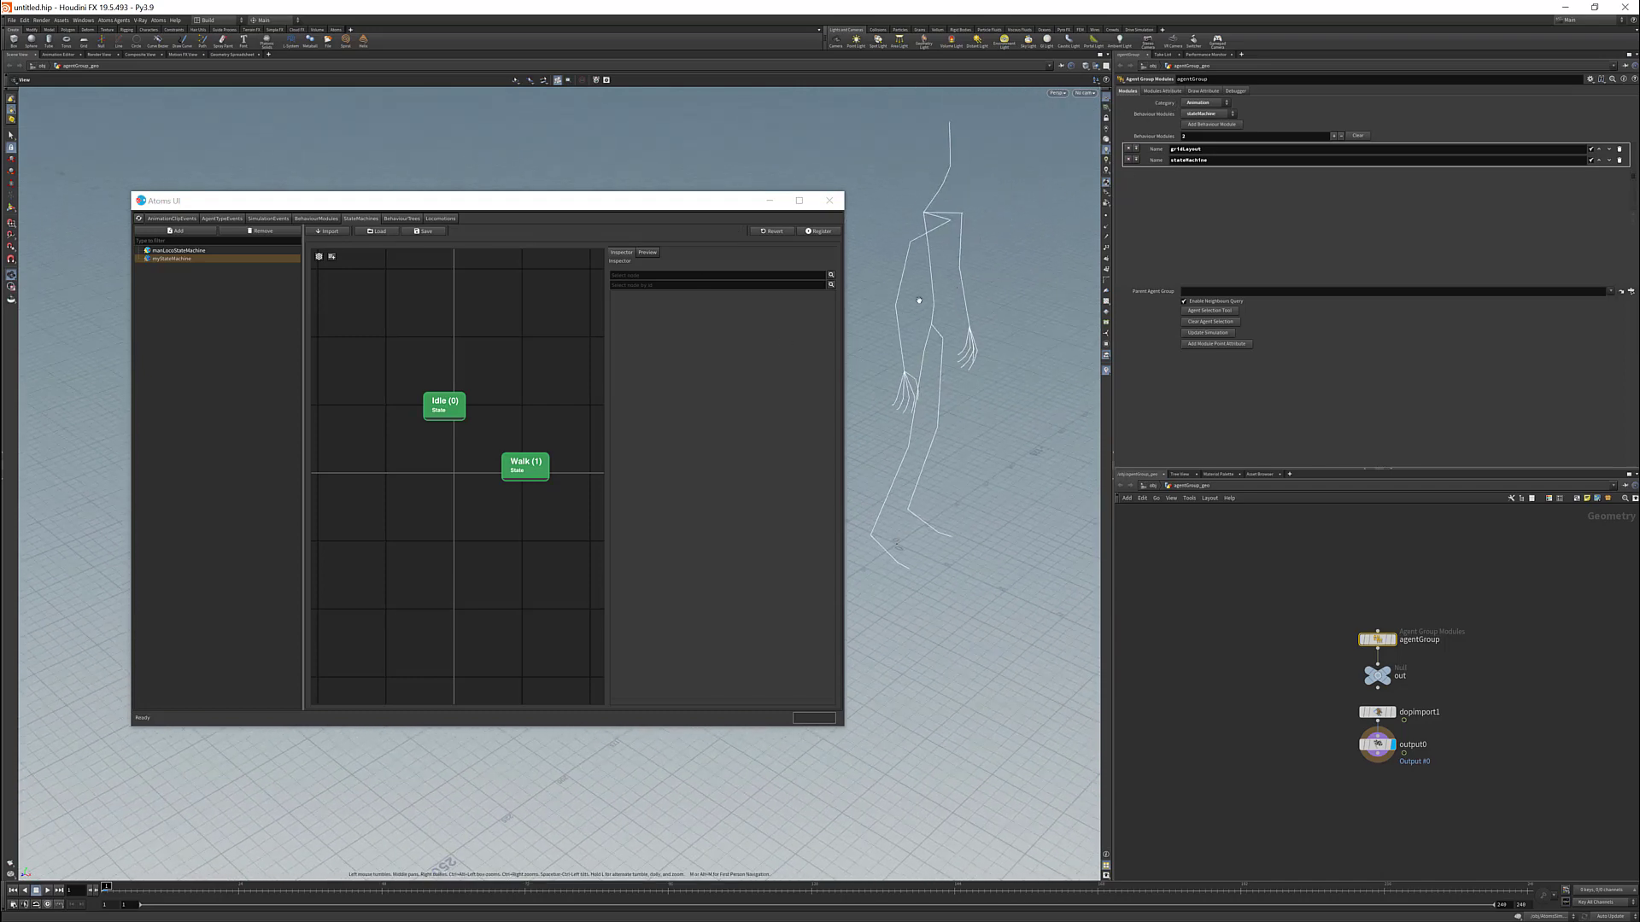
left_click_drag(1000, 330, 974, 333)
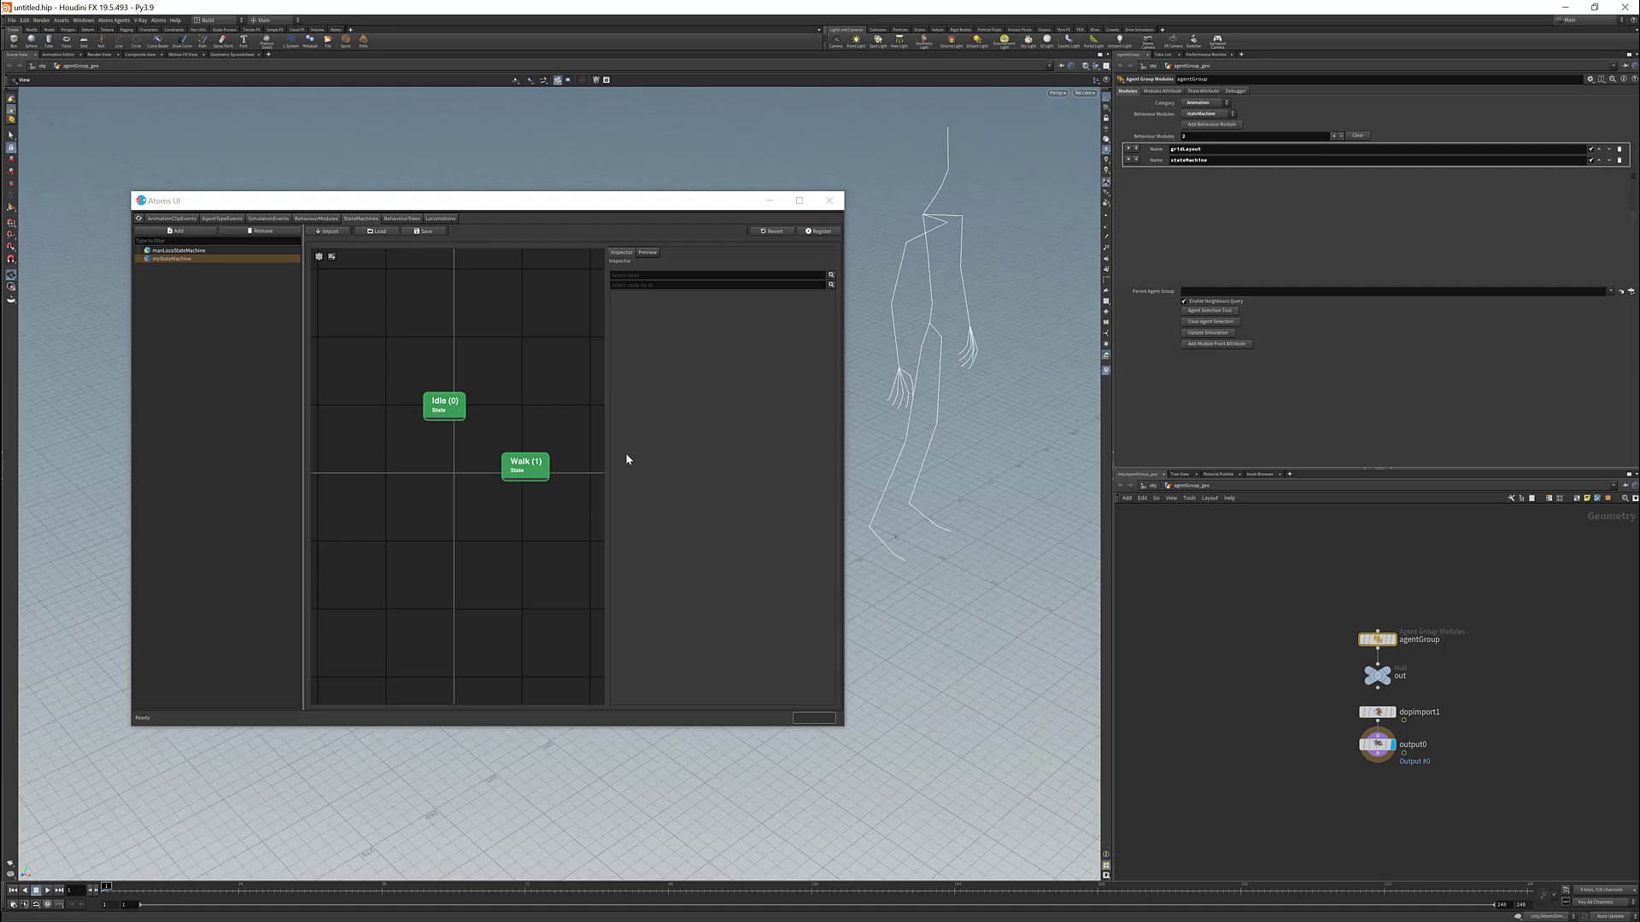
left_click(222, 219)
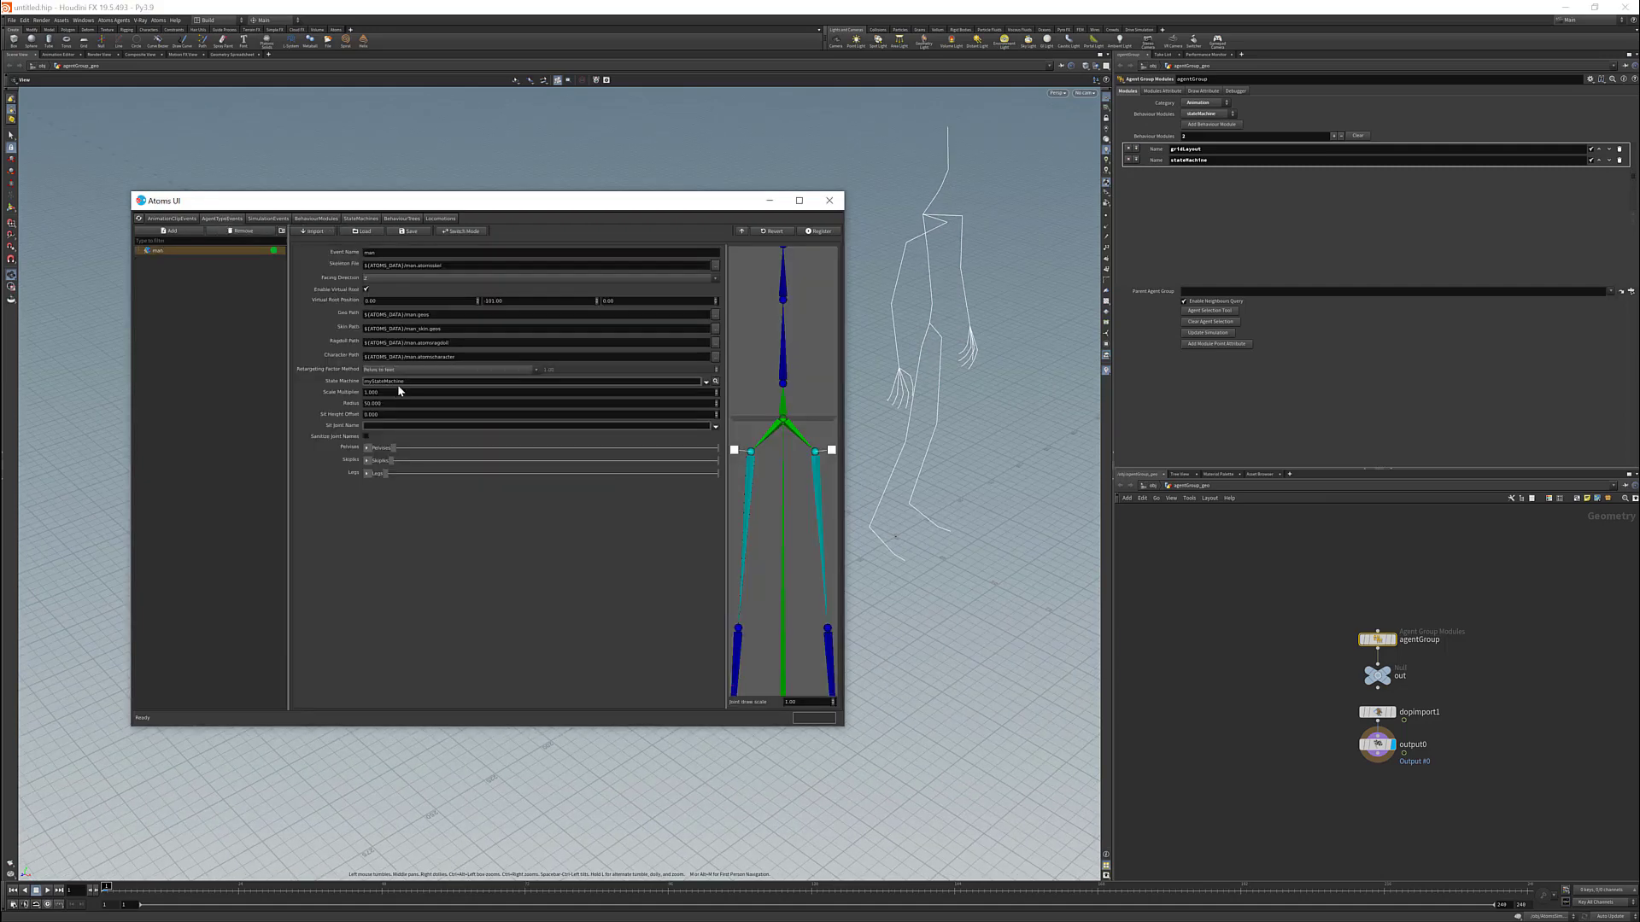
left_click(360, 219)
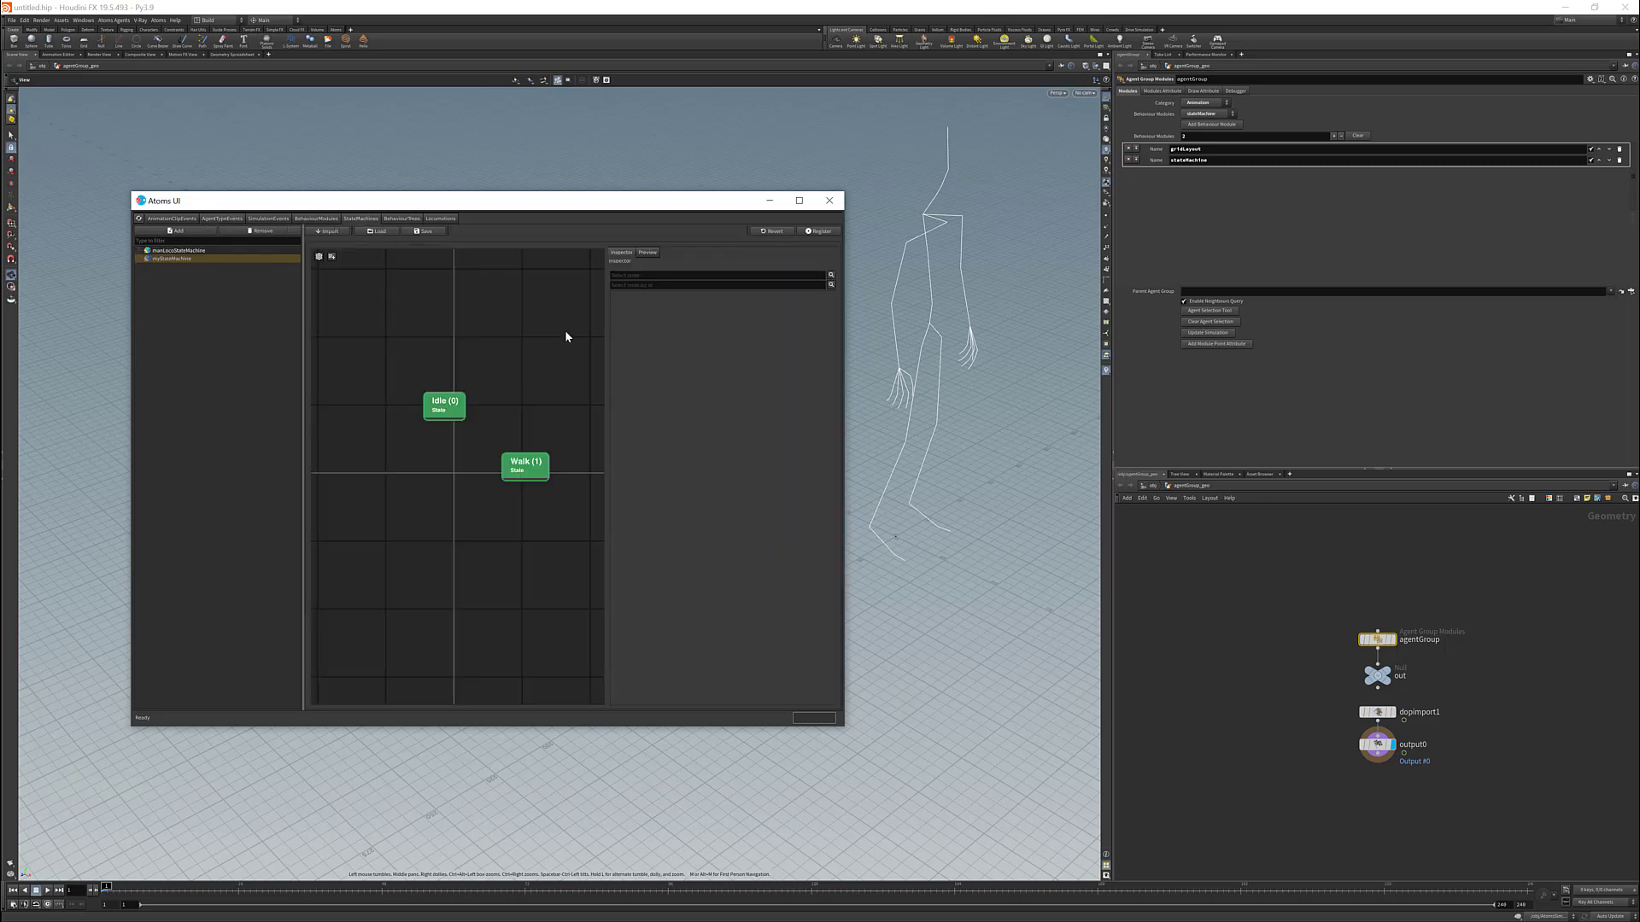
- Change the agent group's Draw Mode to show the agent as a full skinned character
left_click(1204, 90)
left_click(1203, 102)
left_click(1197, 133)
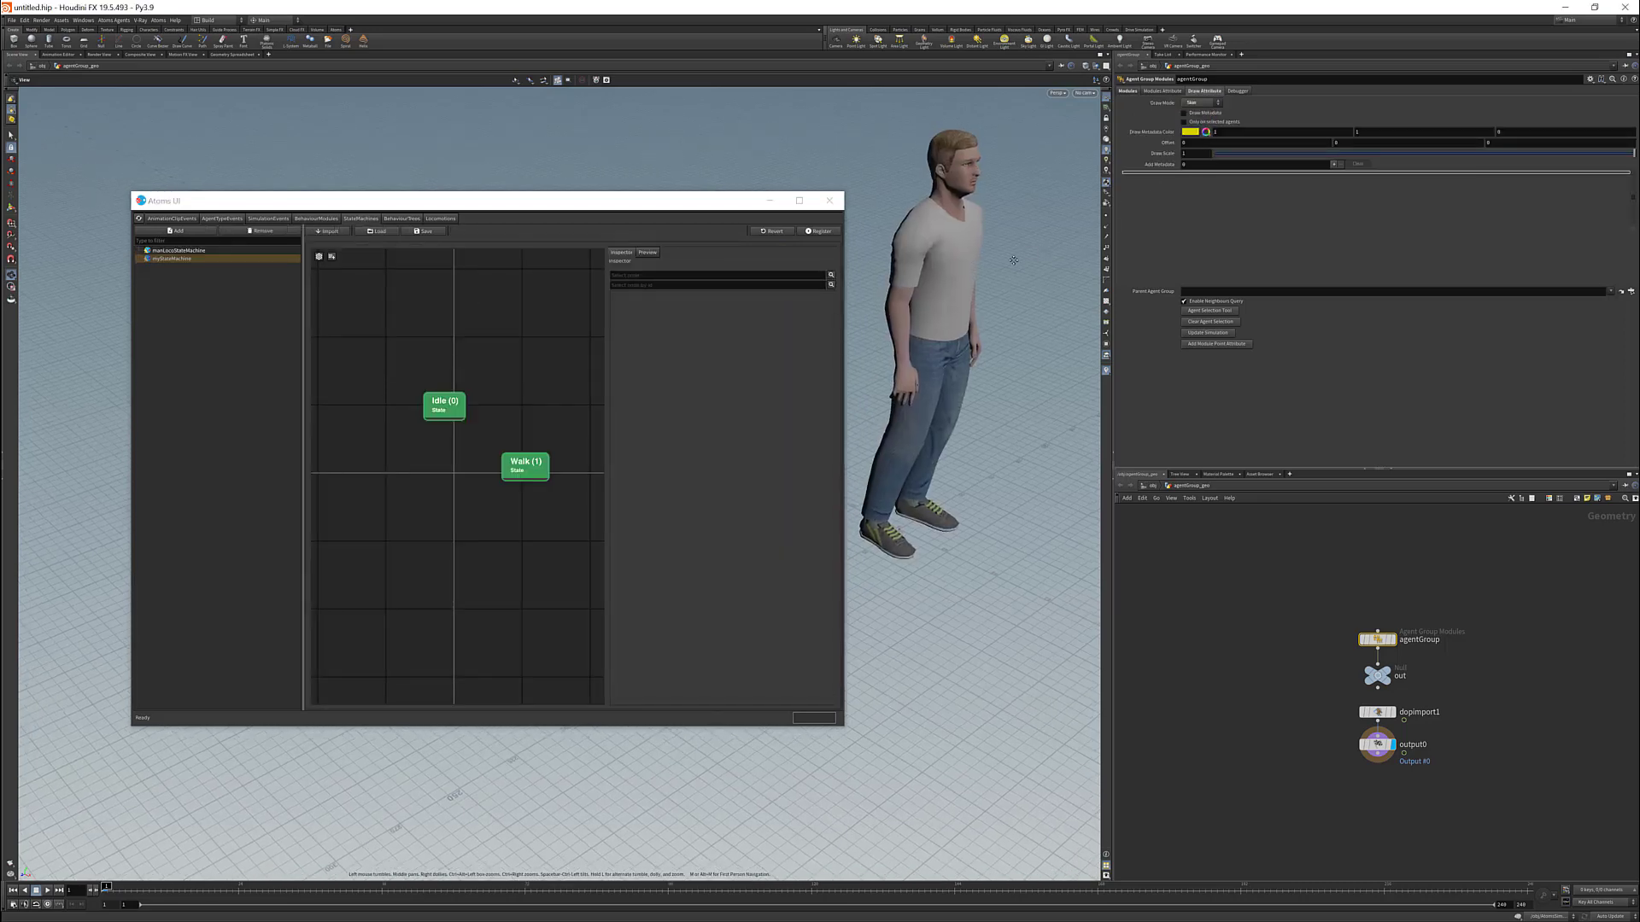
- Show the stateMachine module's attributes and play the simulation to preview the agent's idle animation
left_click(1180, 91)
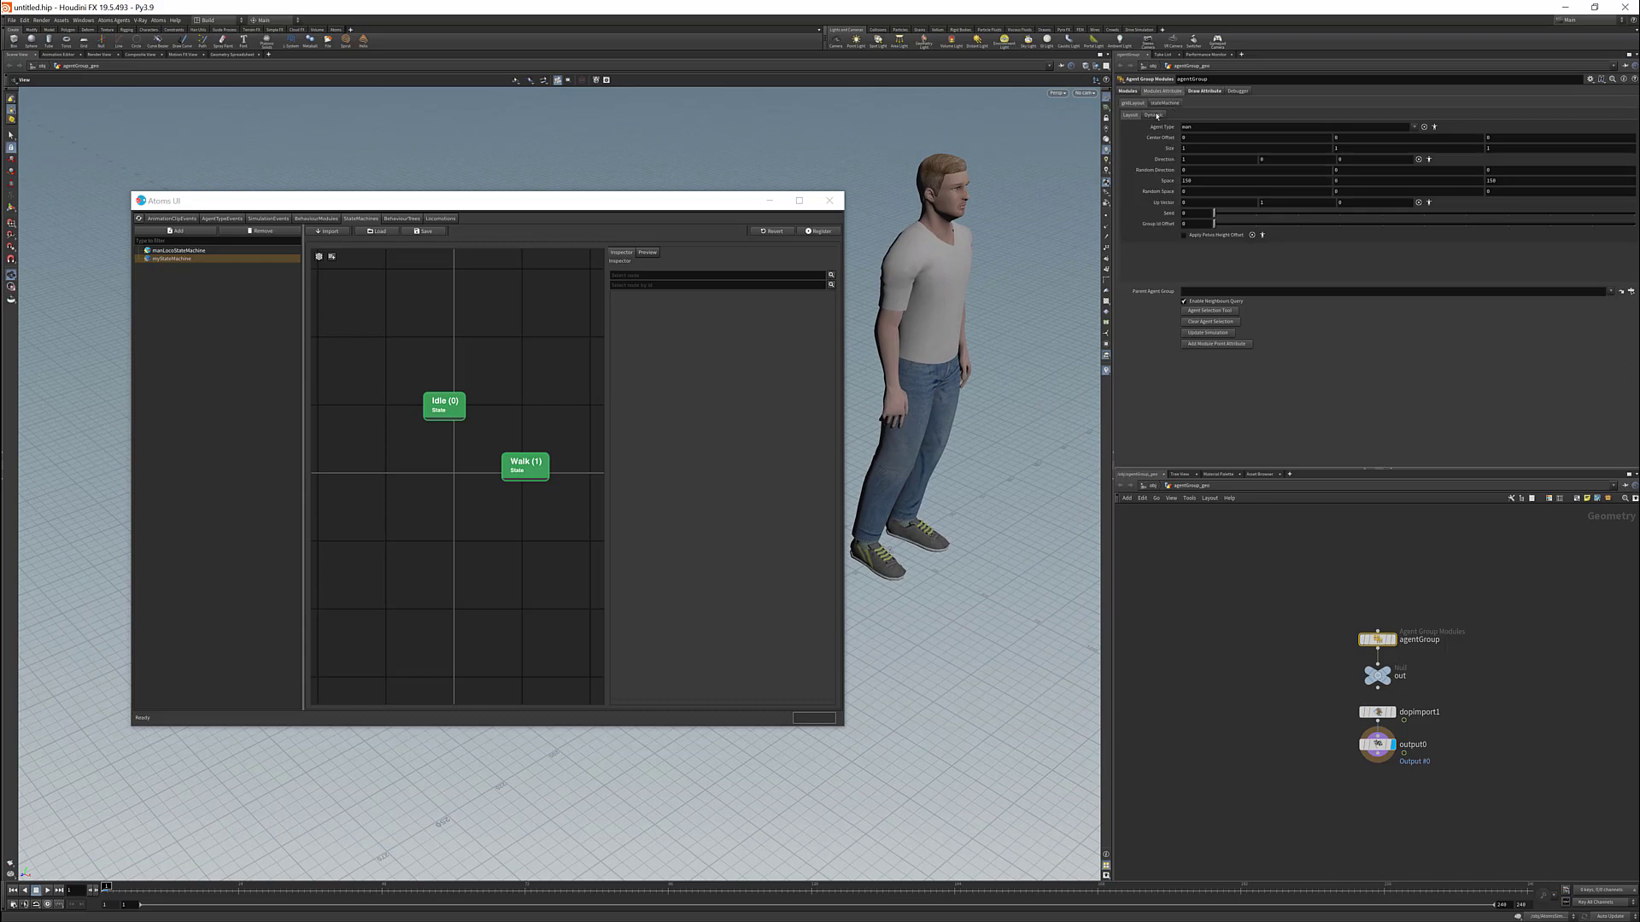
left_click(1161, 104)
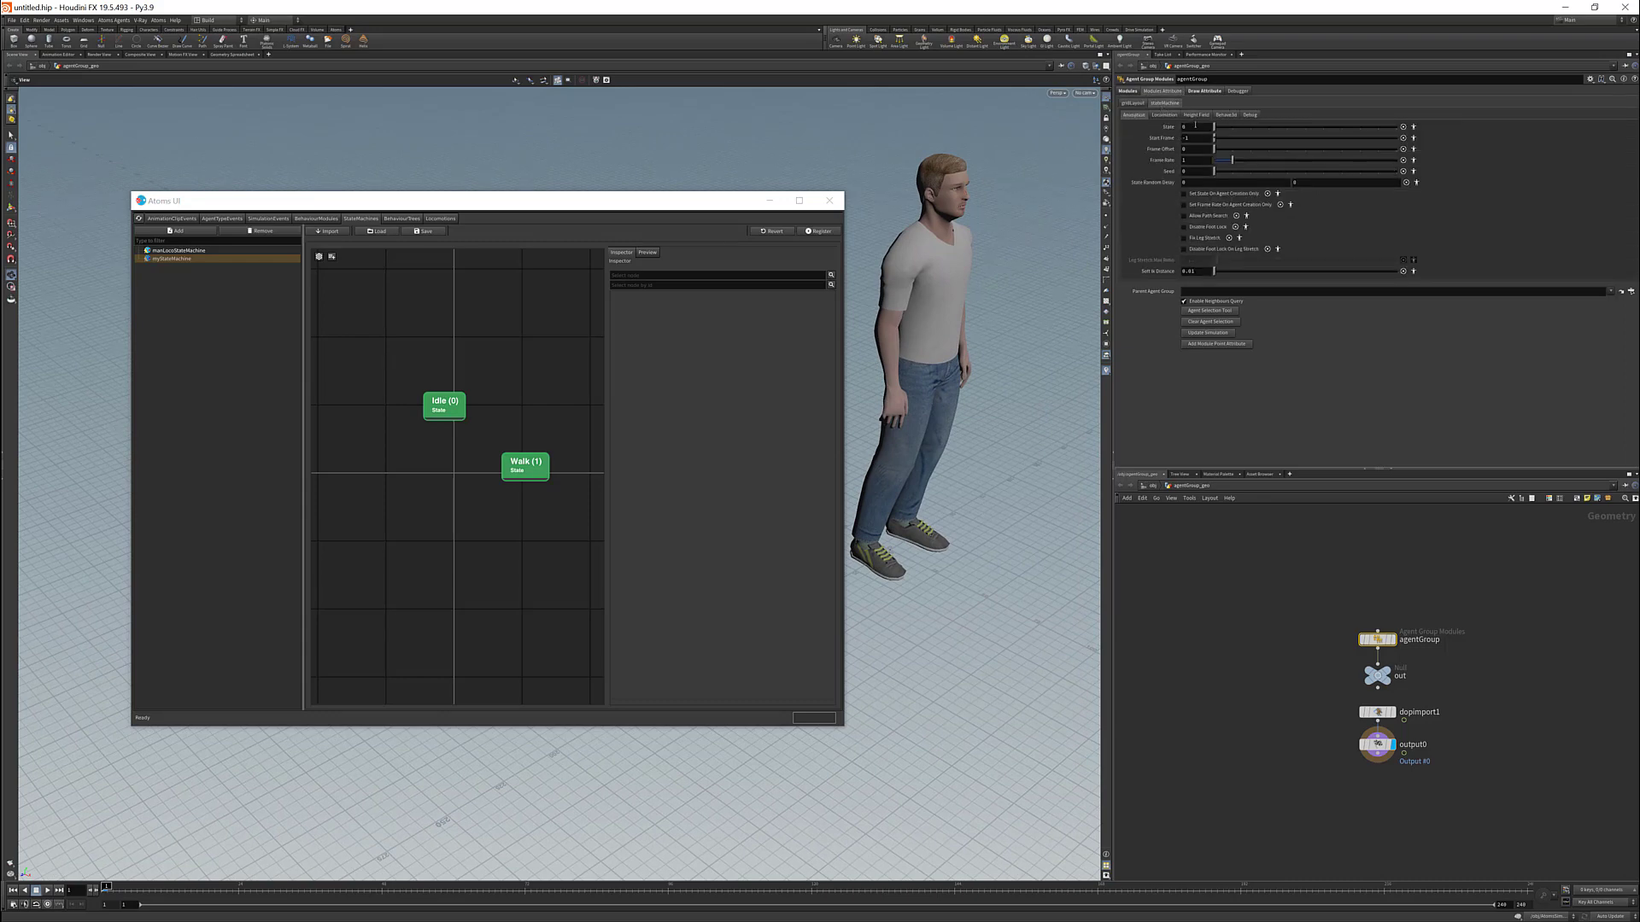
left_click_drag(559, 205, 469, 227)
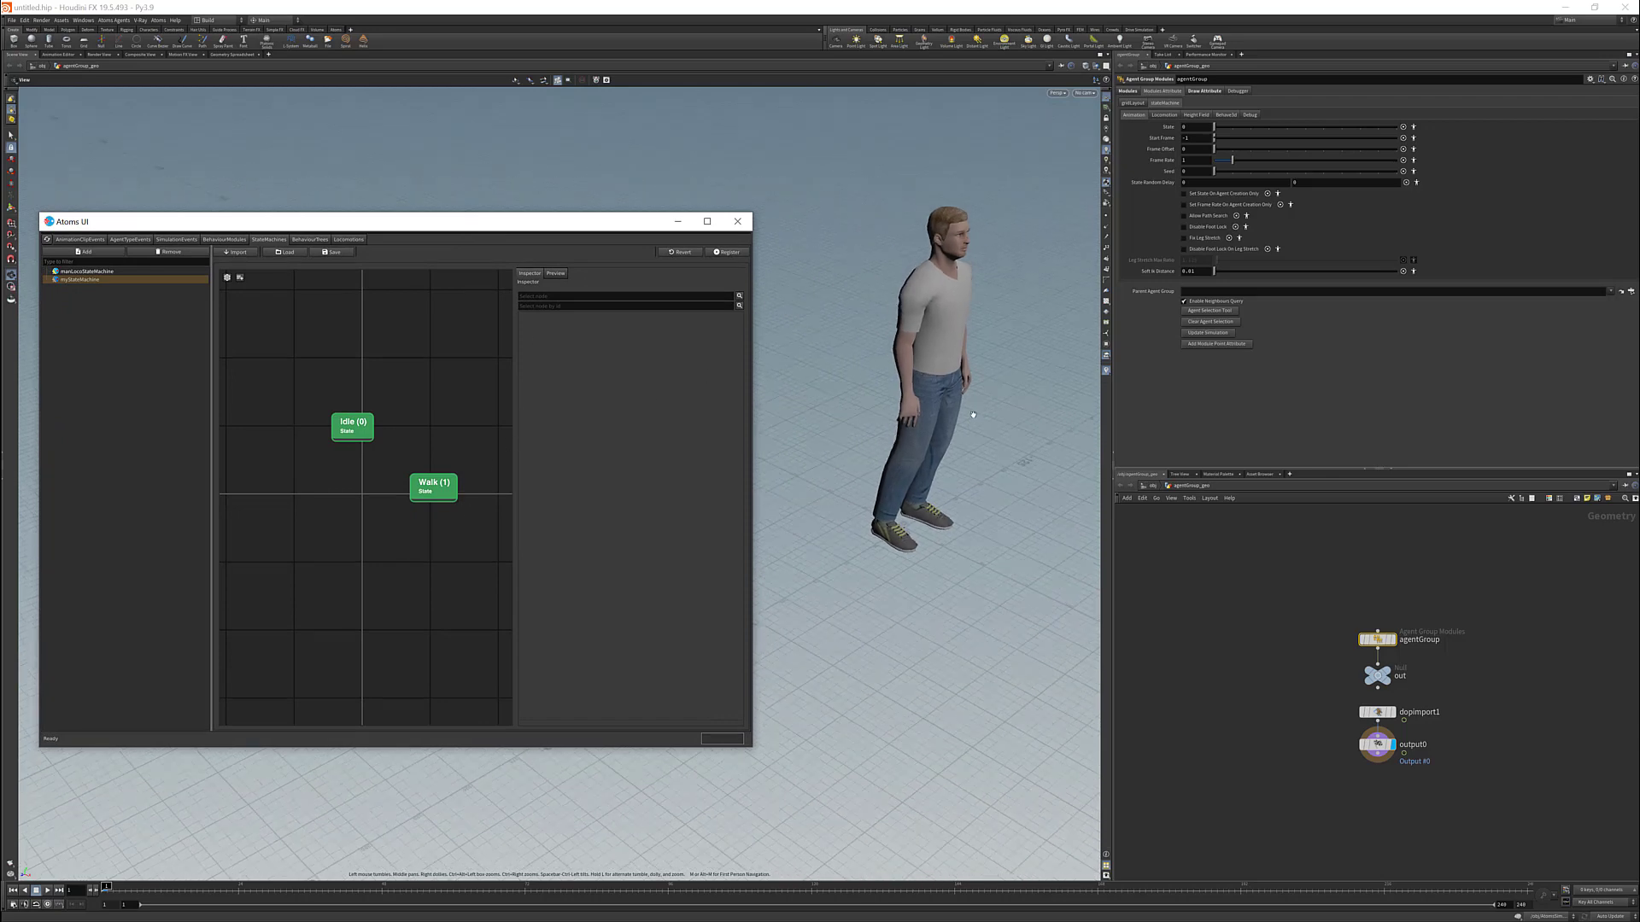
scroll(961, 395, "down", 3)
left_click(47, 890)
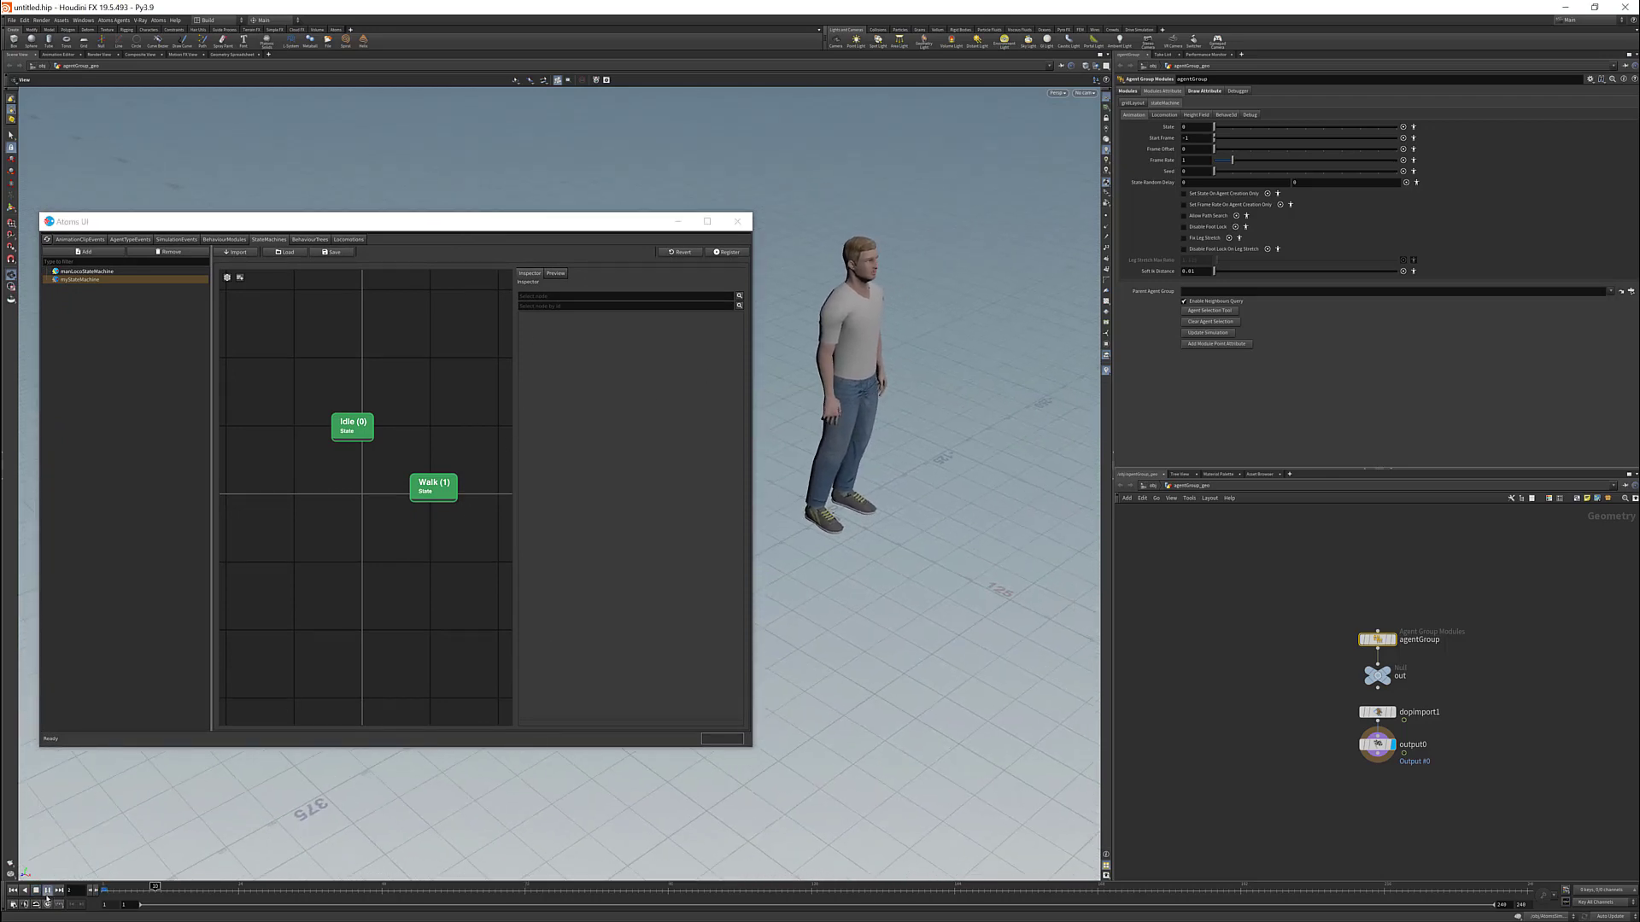
left_click(12, 891)
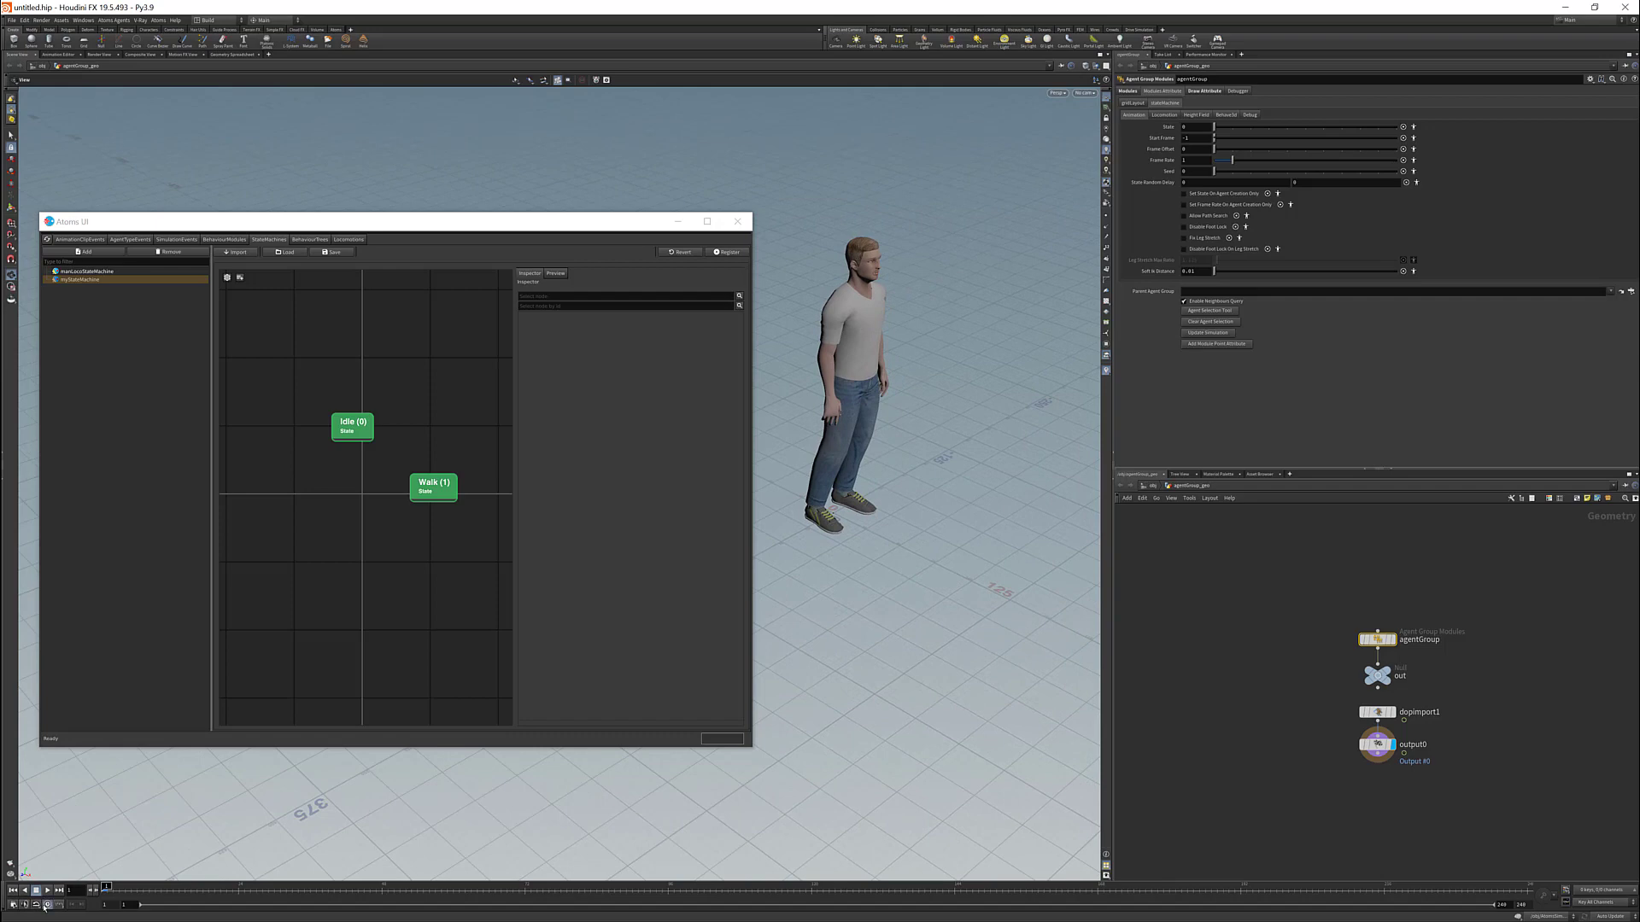
left_click(47, 890)
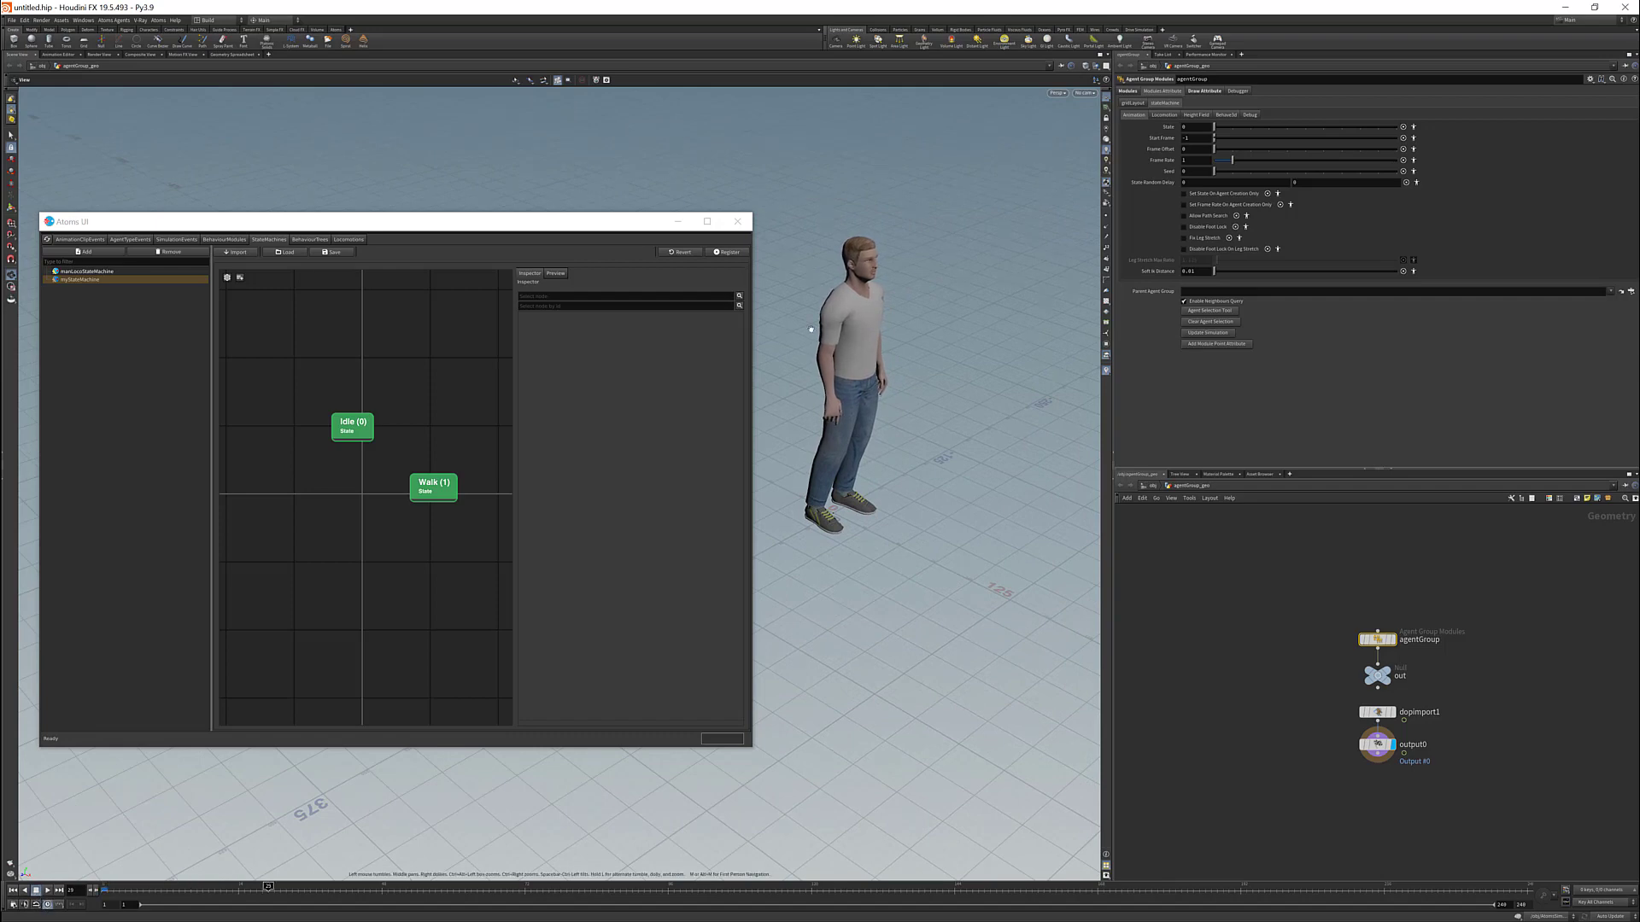
- Set the stateMachine module's State to 1 and play the simulation from the first frame to preview the walk
left_click(1191, 127)
type("1")
key("Tab")
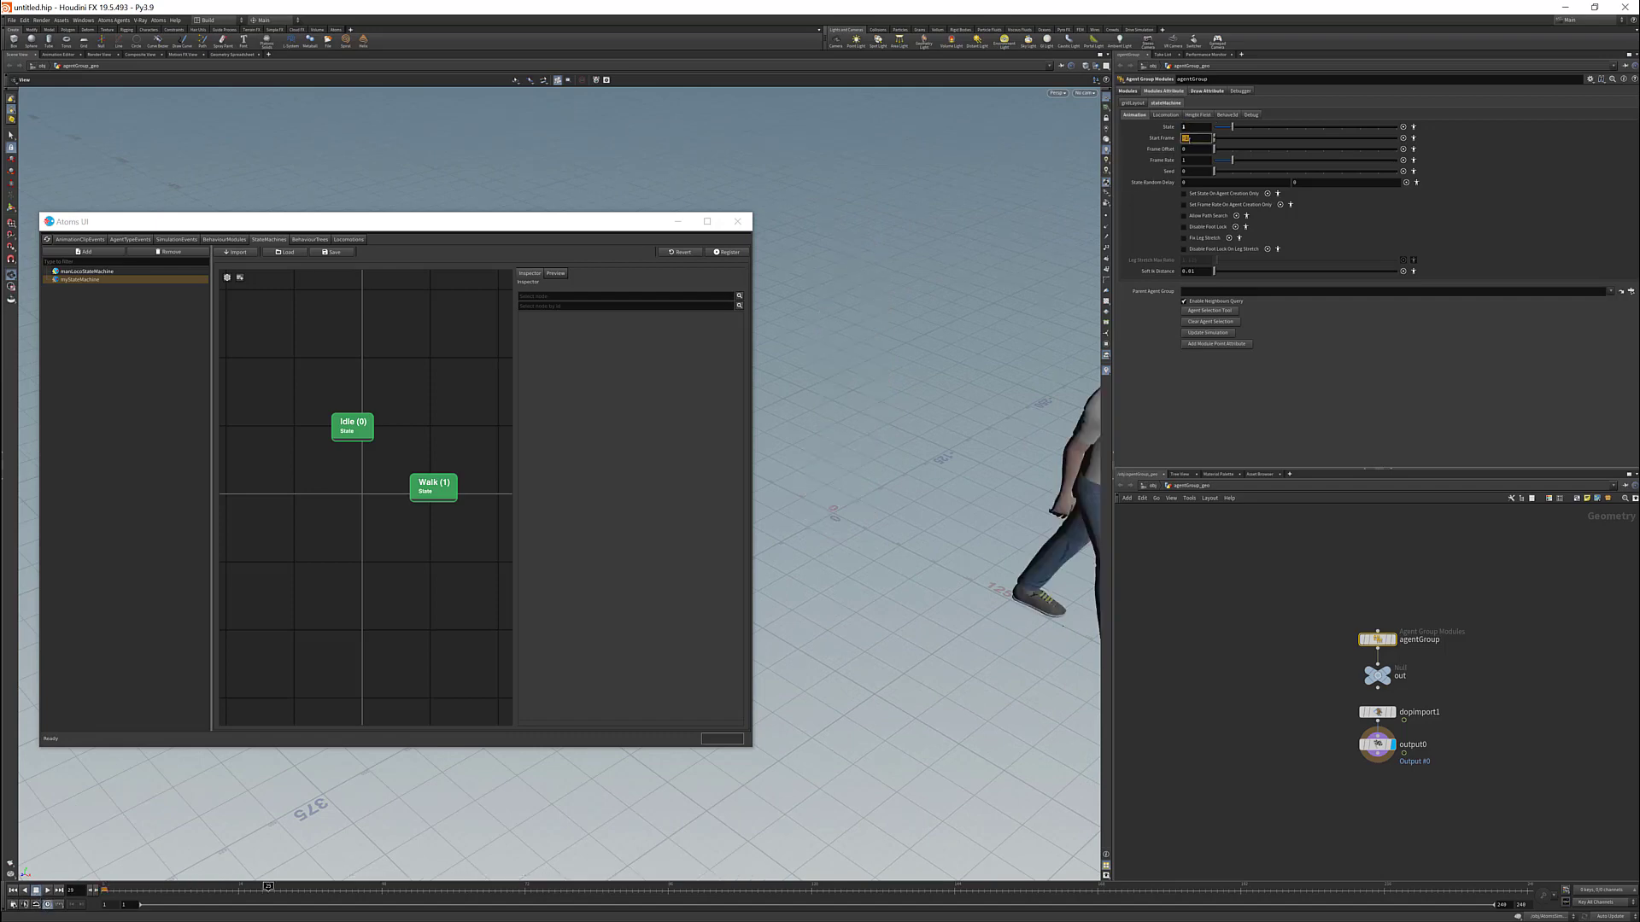
left_click(15, 891)
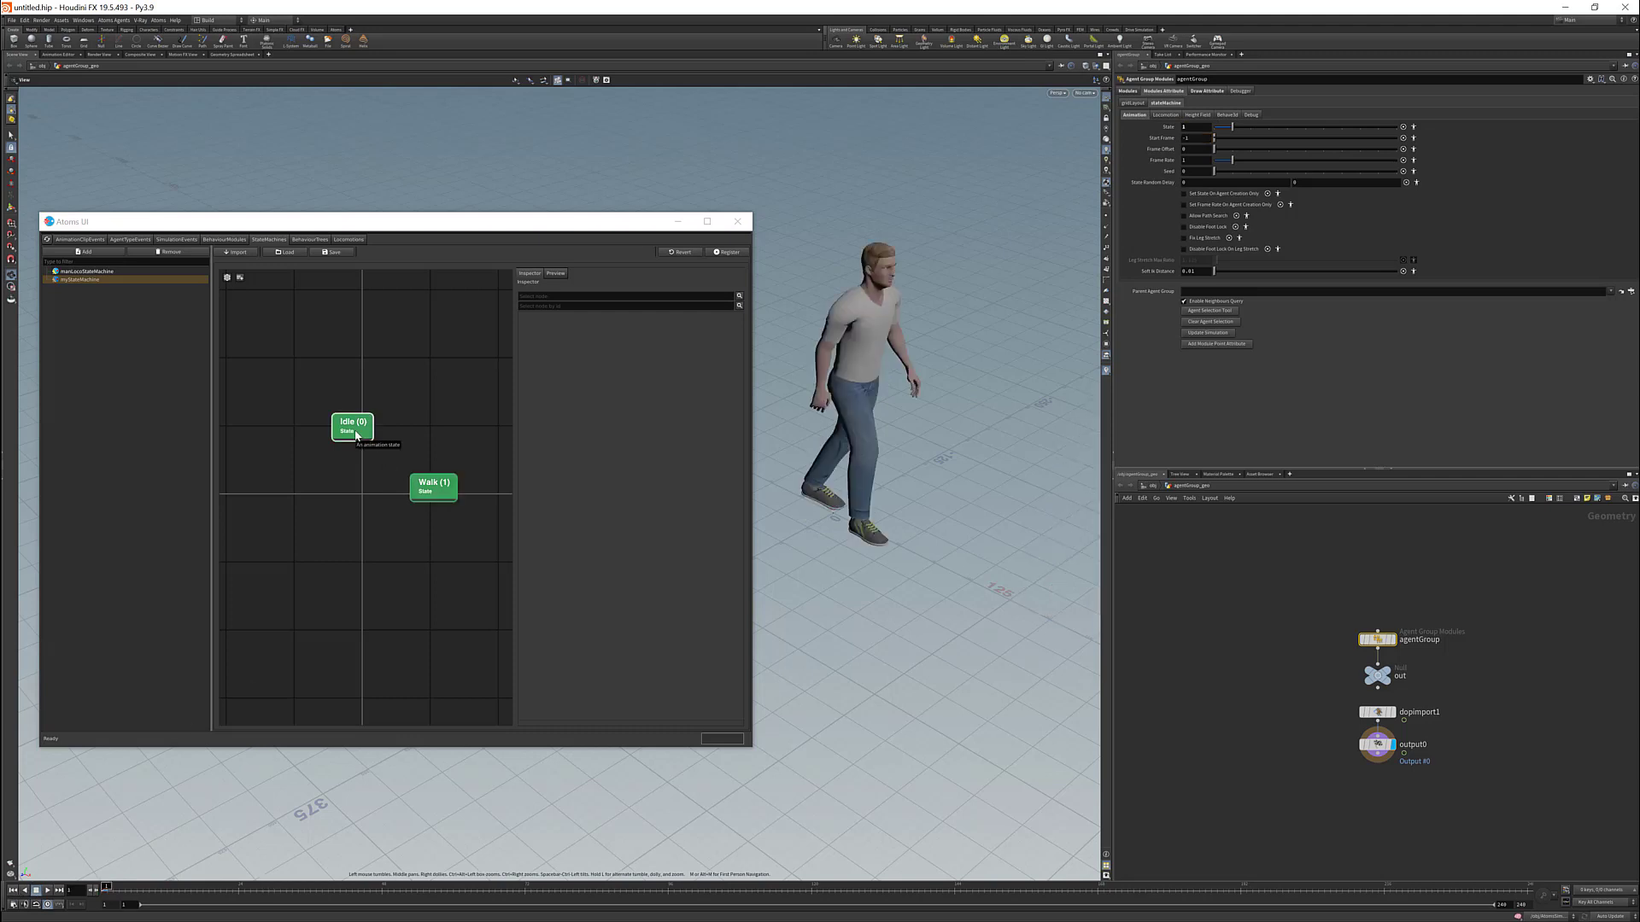
left_click_drag(356, 436, 366, 435)
left_click(48, 890)
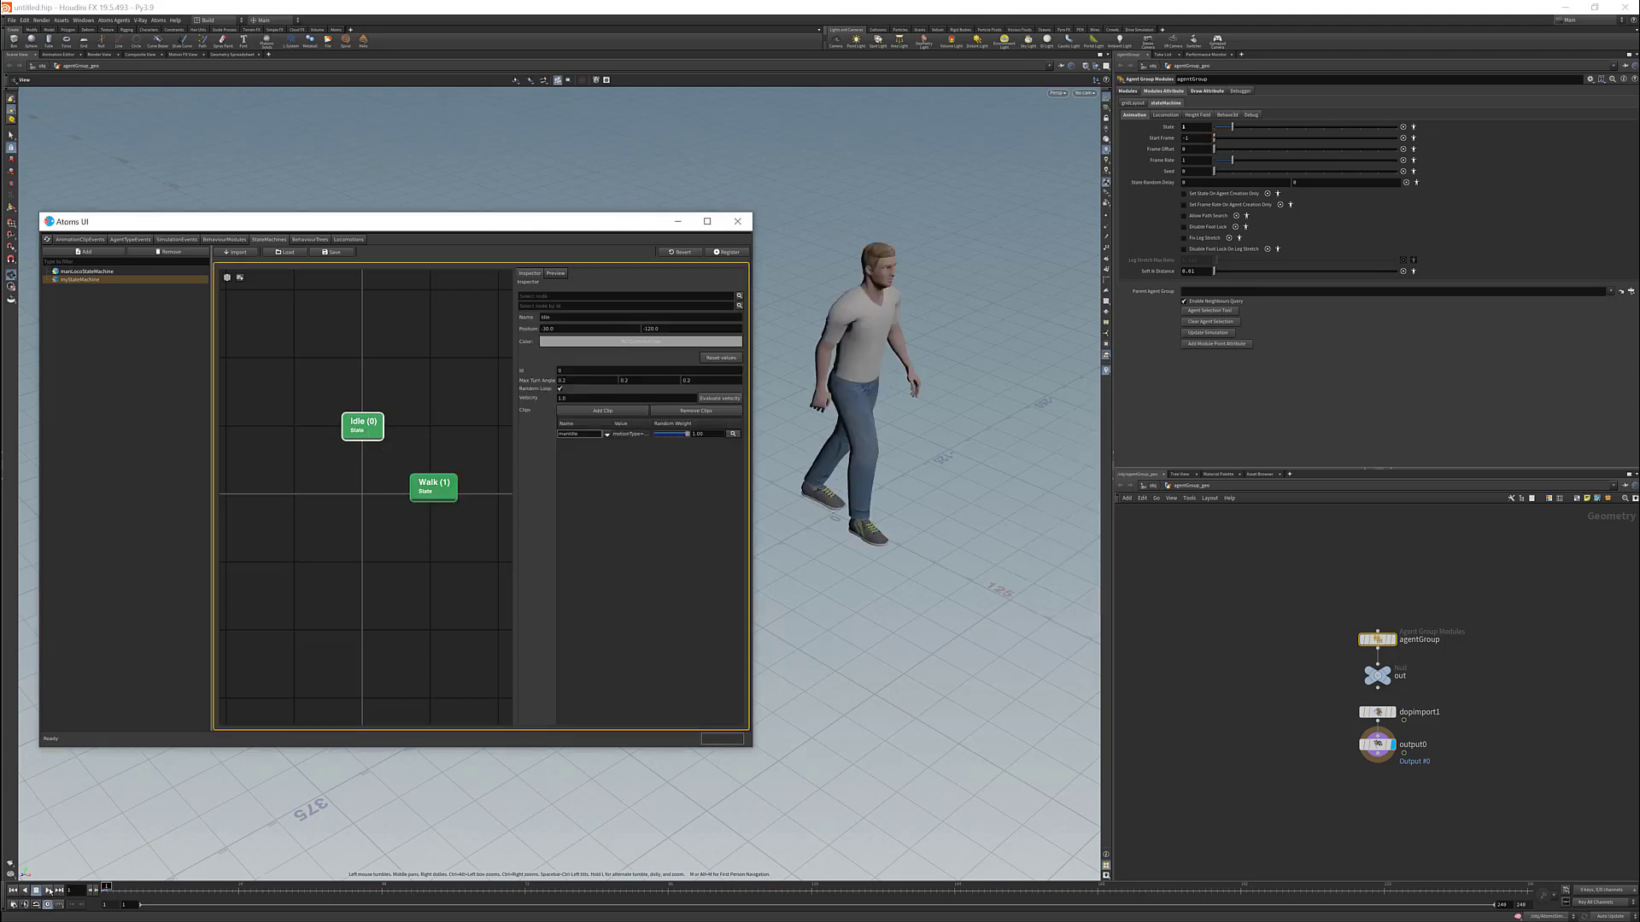
left_click(13, 891)
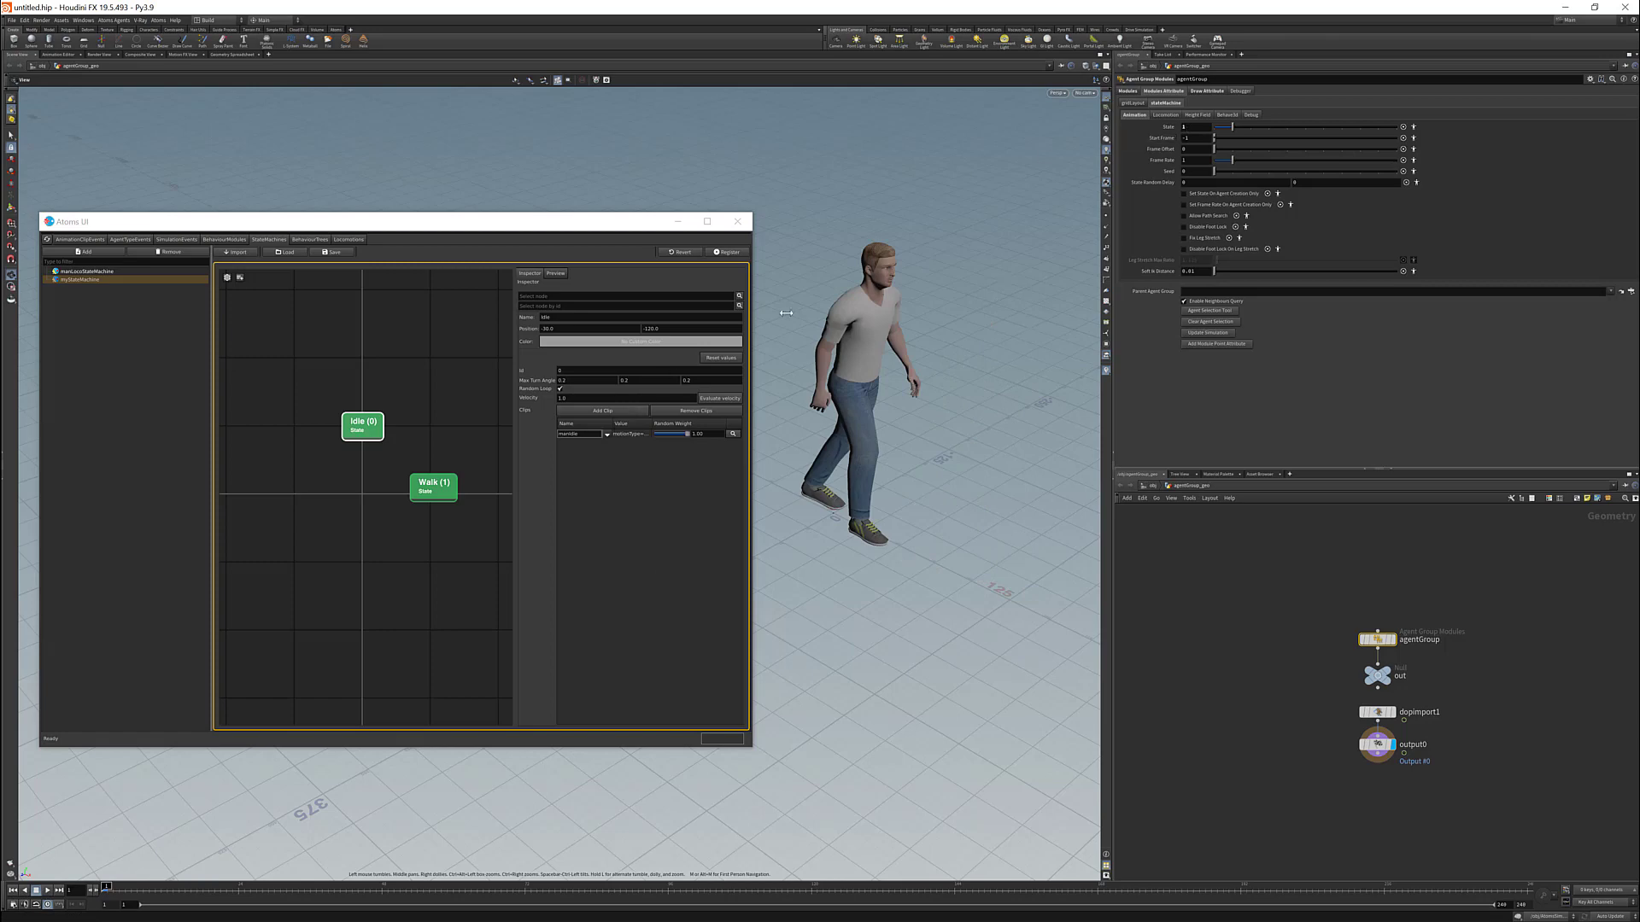
- Set the stateMachine module's State to 0 and keyframe it at the first frame
left_click(1193, 128)
type("0")
key("Return")
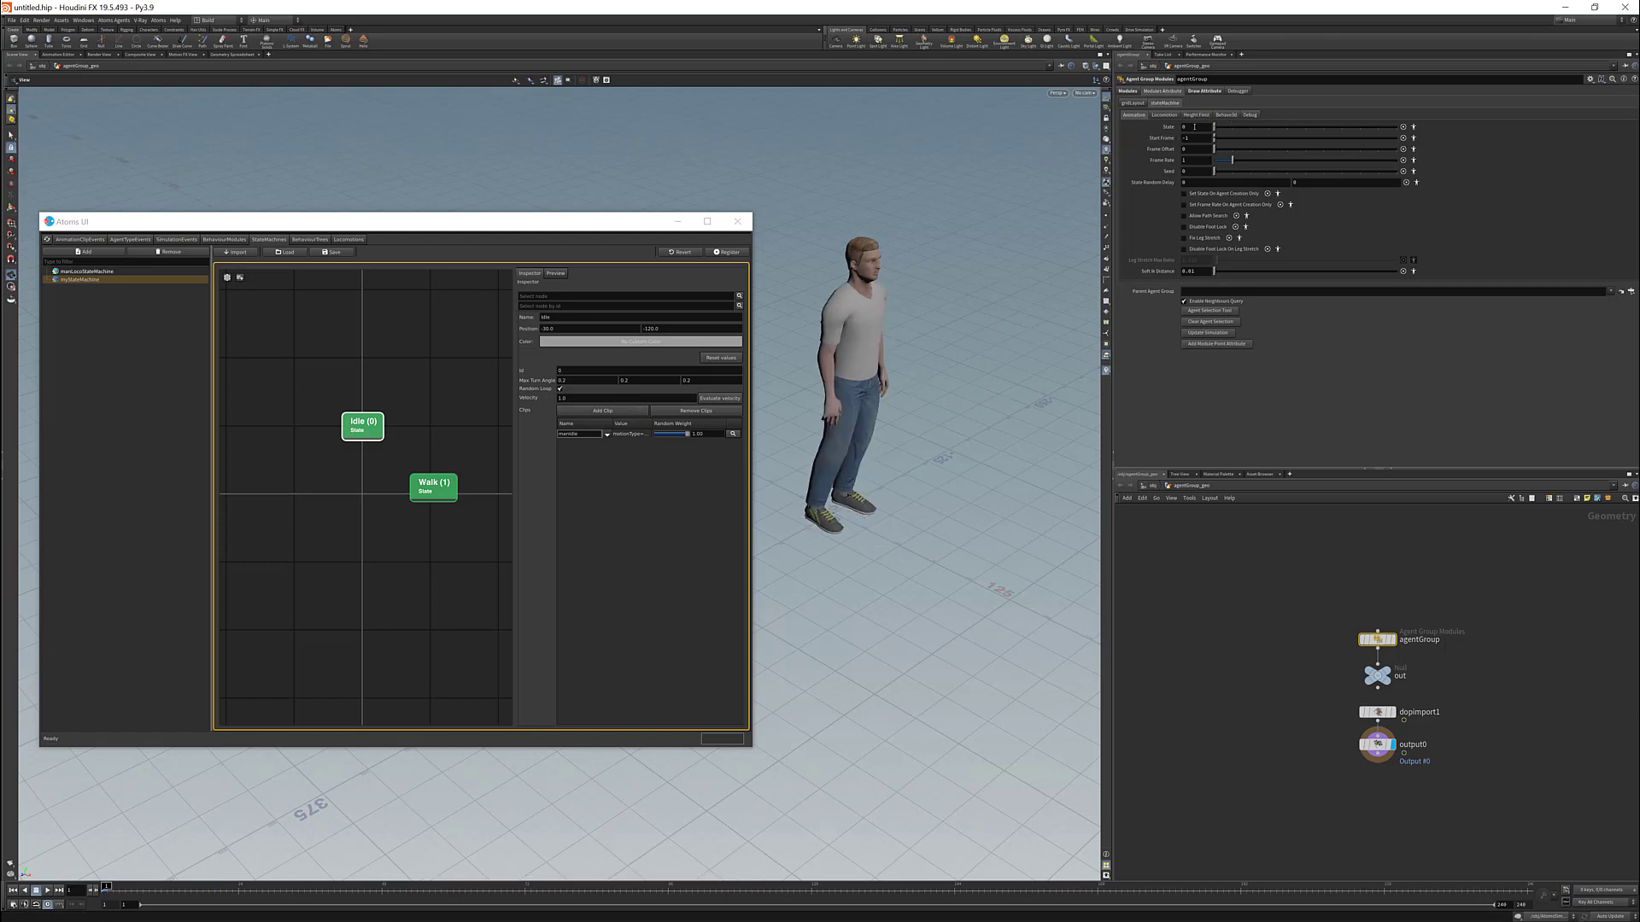
right_click(1196, 128)
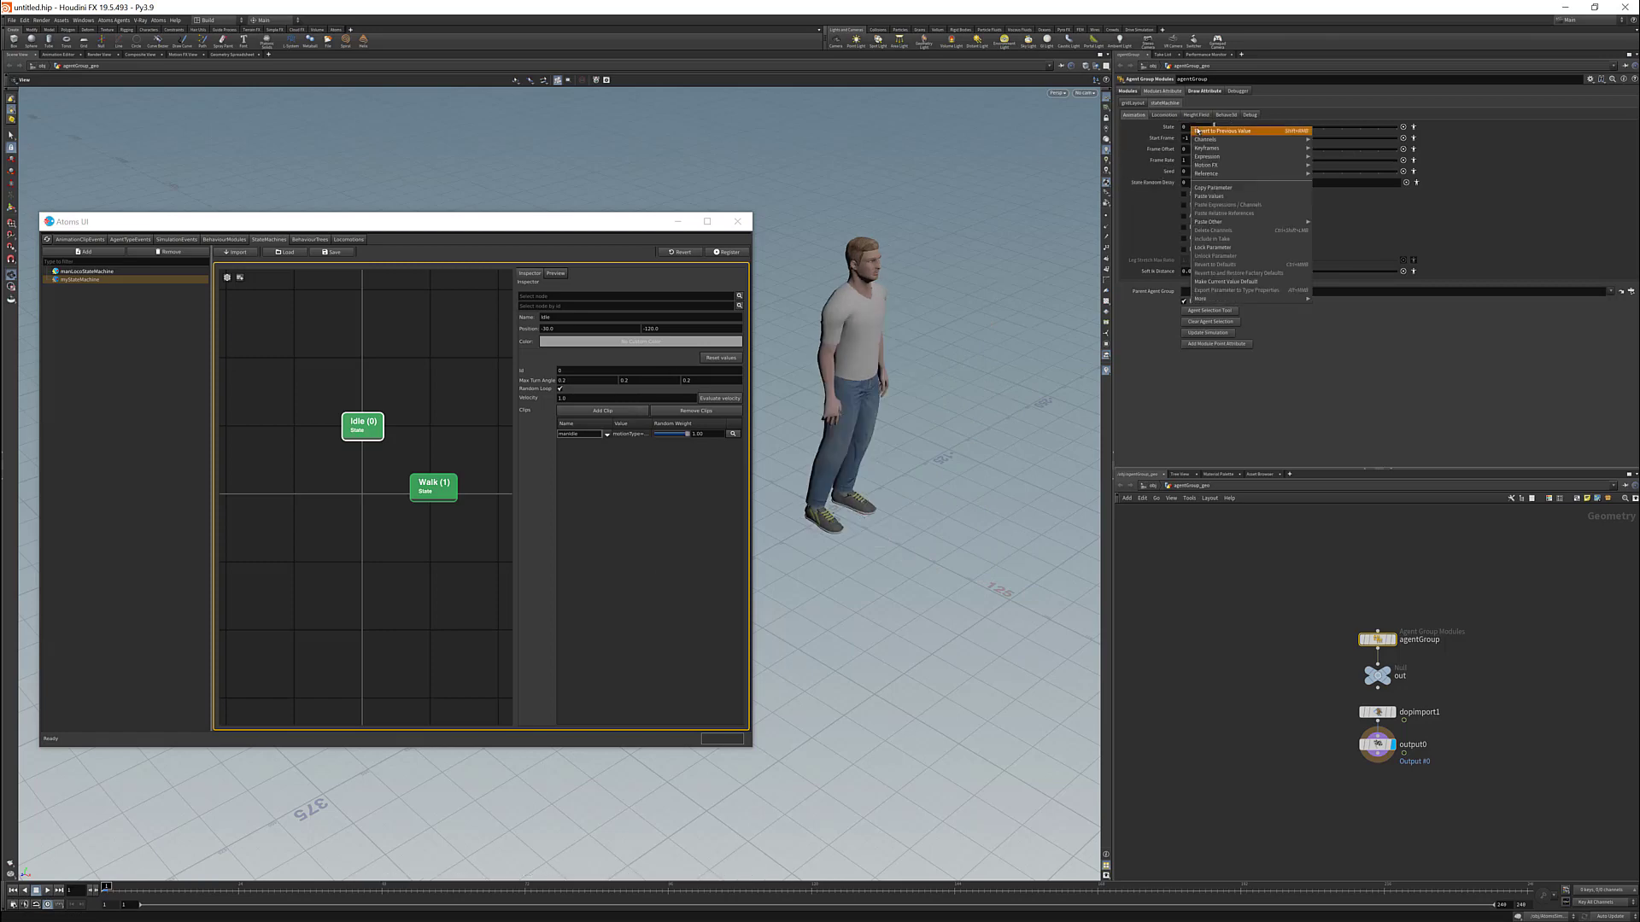
left_click(1341, 150)
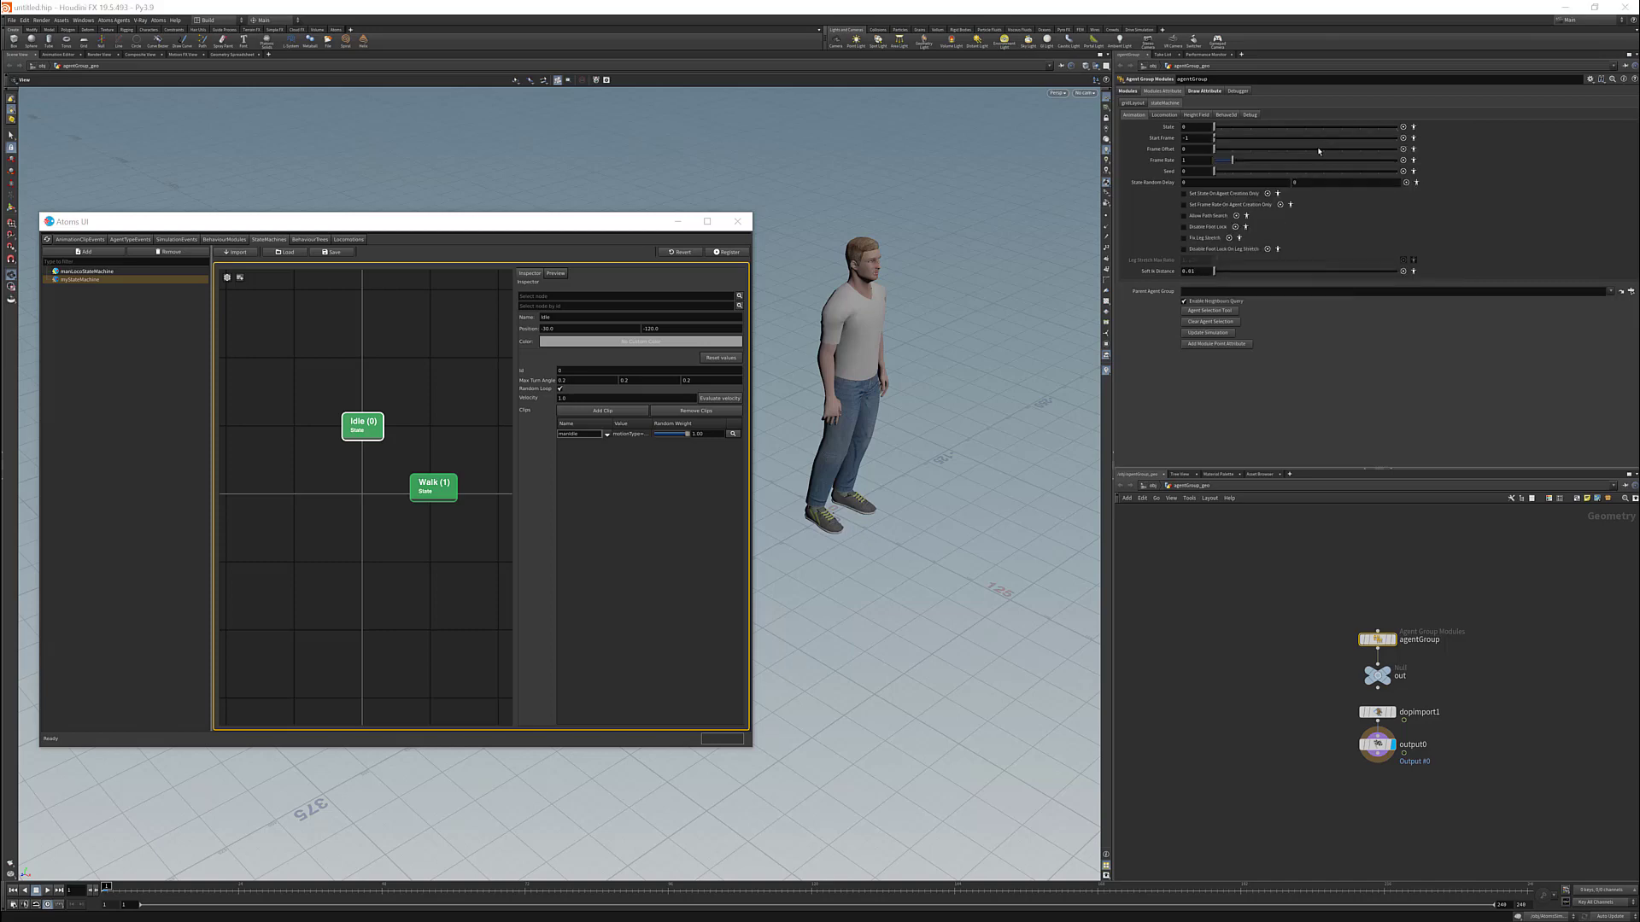
- Move to a frame early in the timeline, before its 48-frame mark, and keyframe State there at 0 as well
left_click_drag(243, 896, 321, 894)
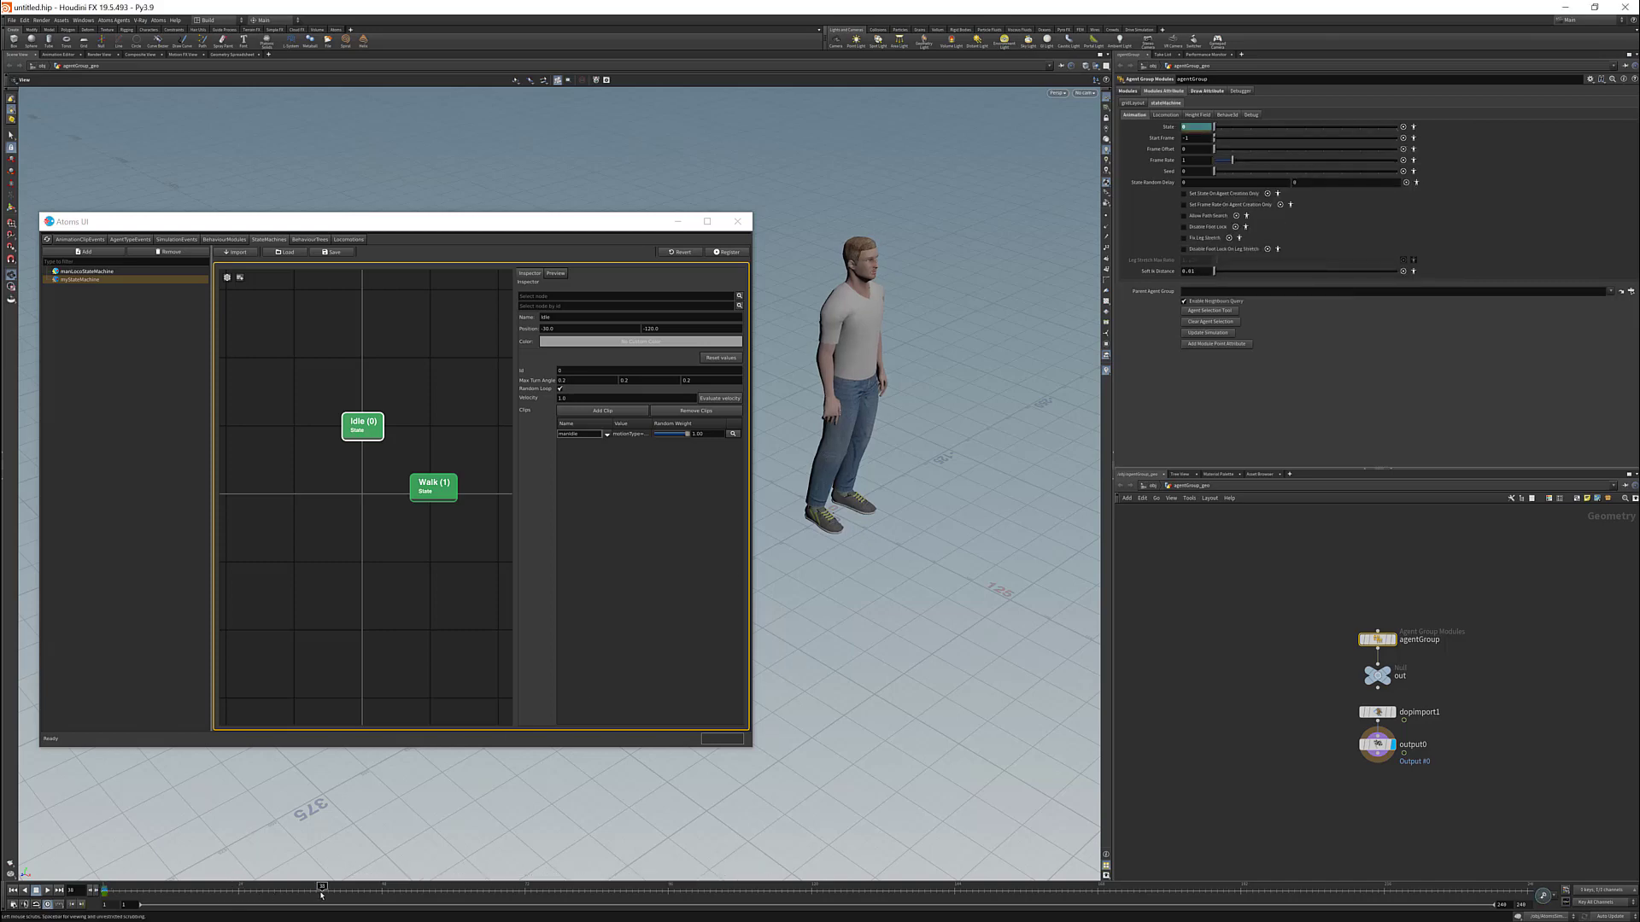
right_click(1200, 128)
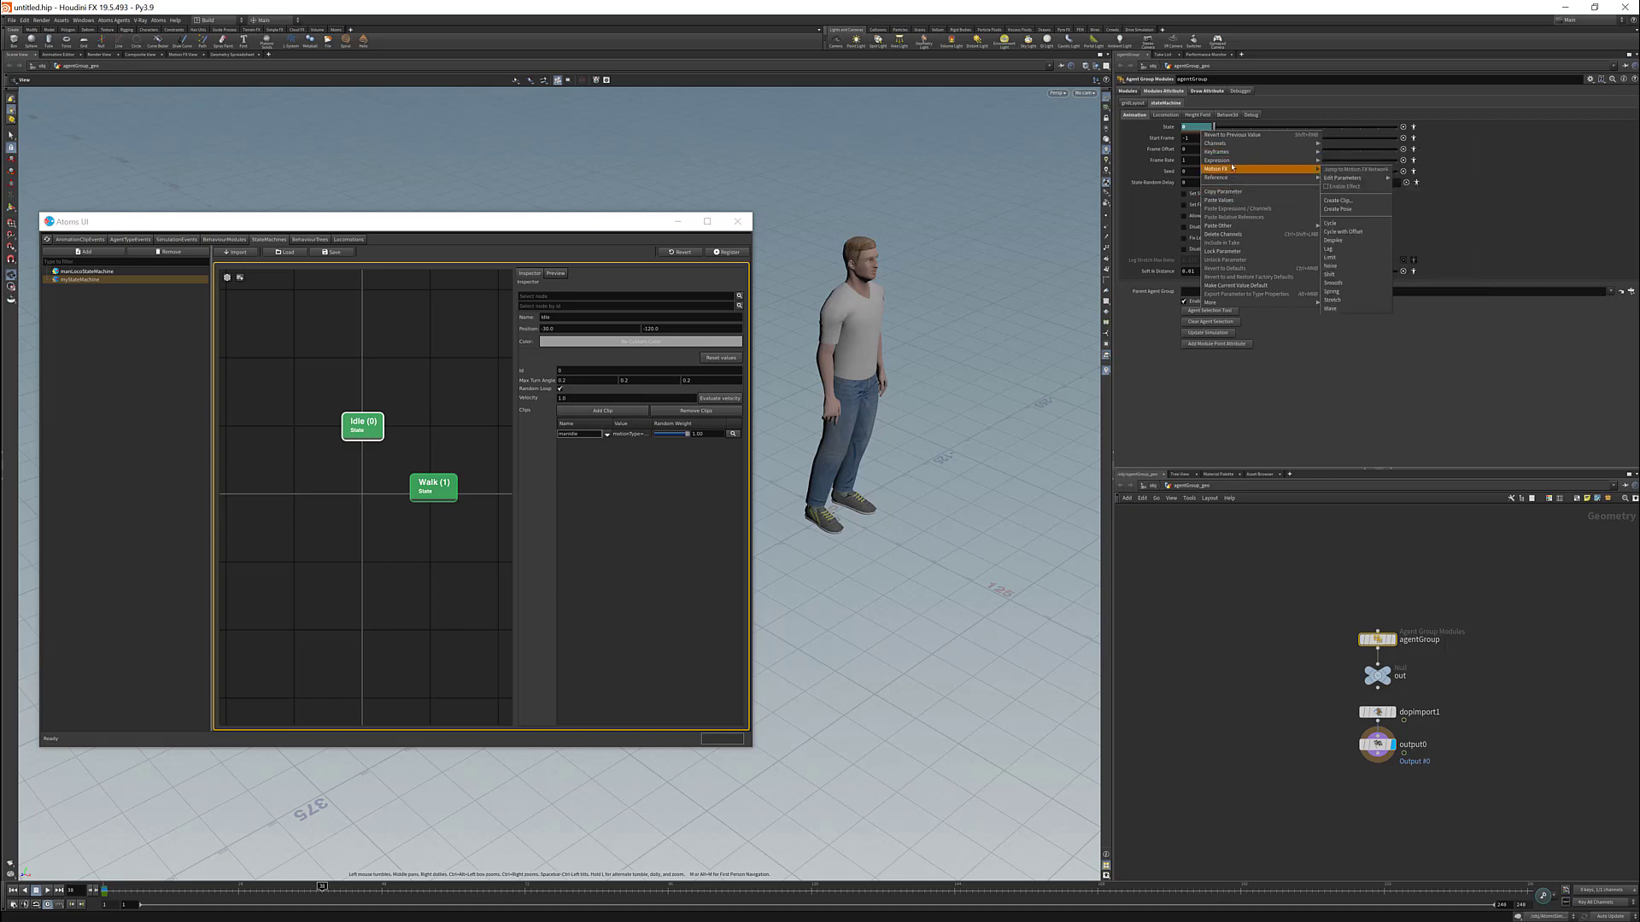
mouse_move(1232, 157)
left_click(1329, 154)
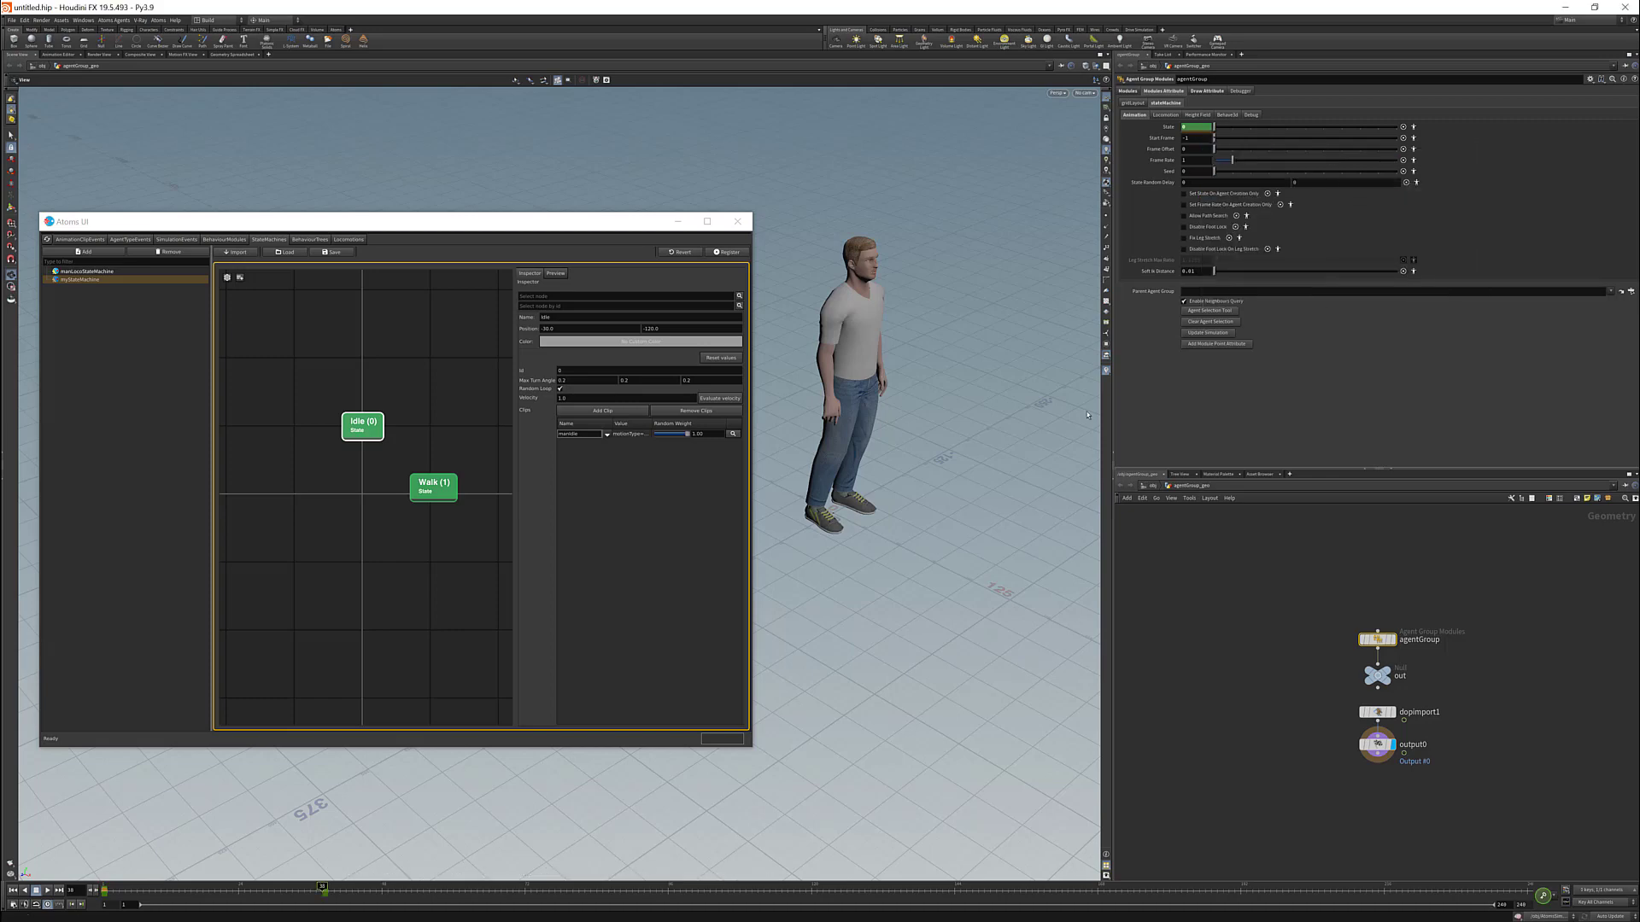
- Advance one frame, set State to 1 and keyframe it so the agent switches to the walk
left_click(96, 894)
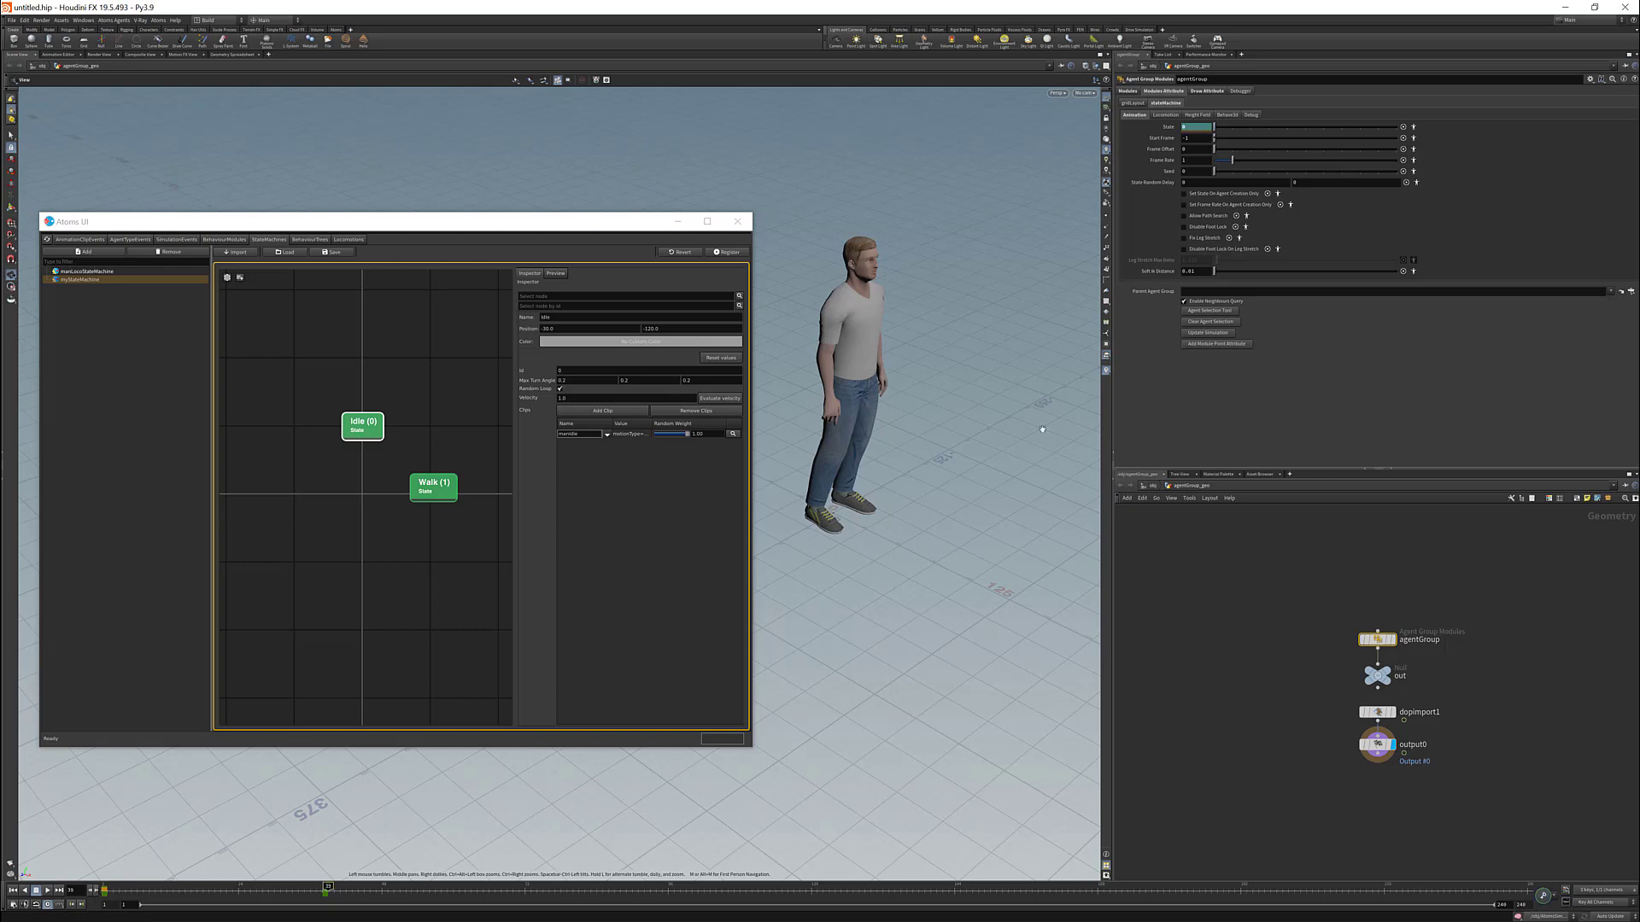
type("1")
key("Return")
right_click(1196, 128)
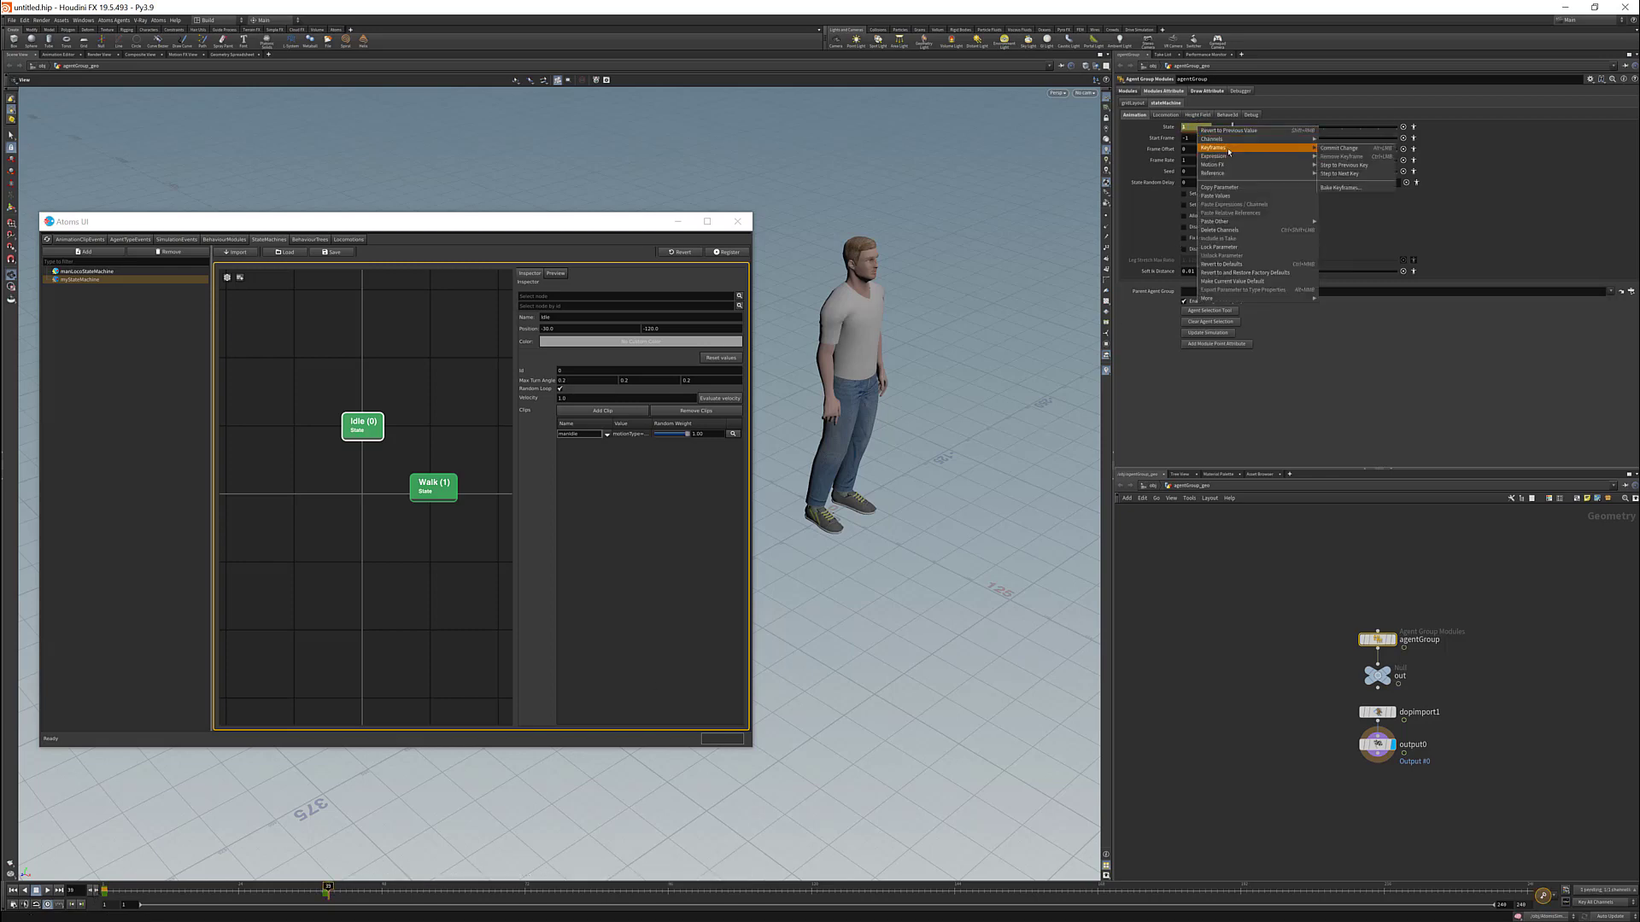
mouse_move(1264, 149)
left_click(1339, 147)
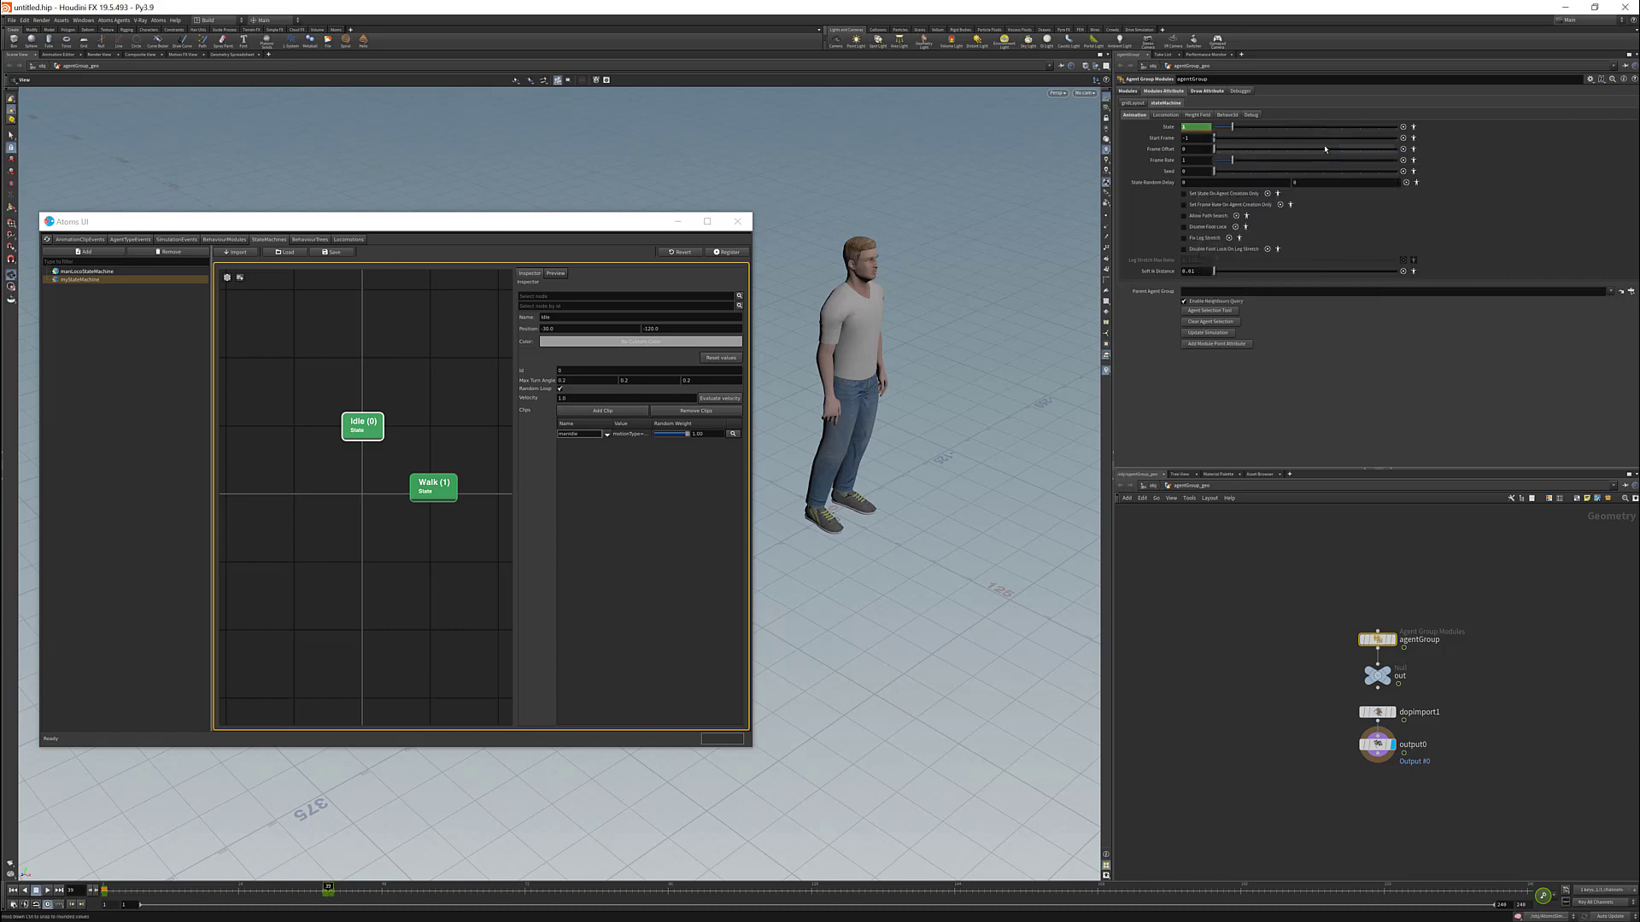
- Play the simulation from the first frame to preview the keyframed State change, then rewind
left_click(12, 891)
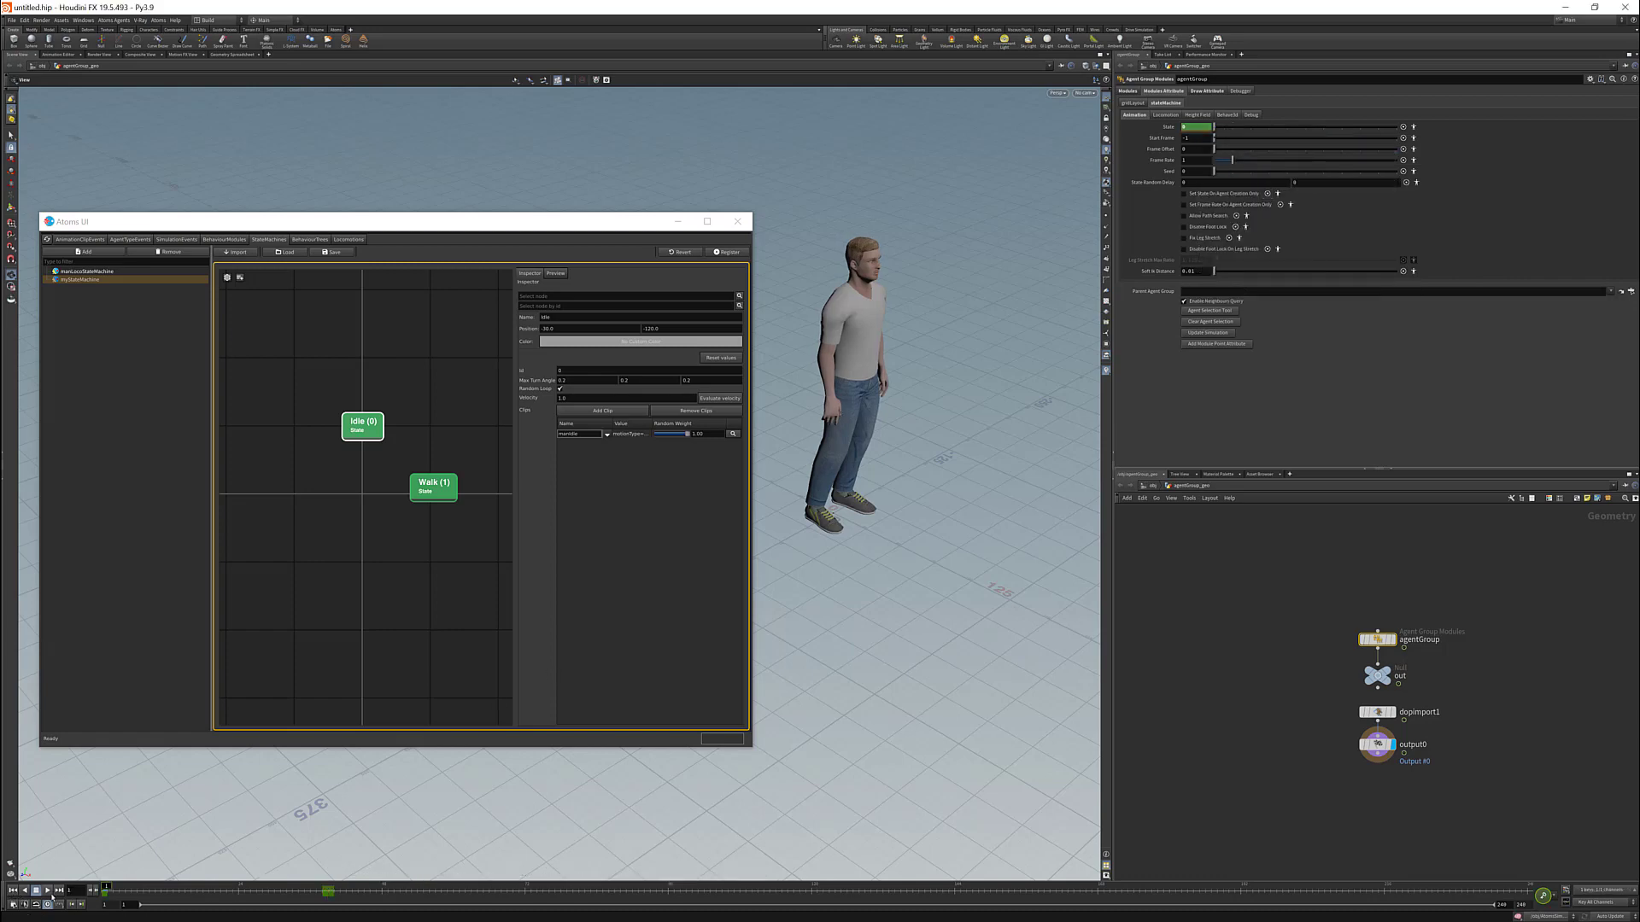
left_click(47, 890)
left_click(36, 891)
left_click(13, 890)
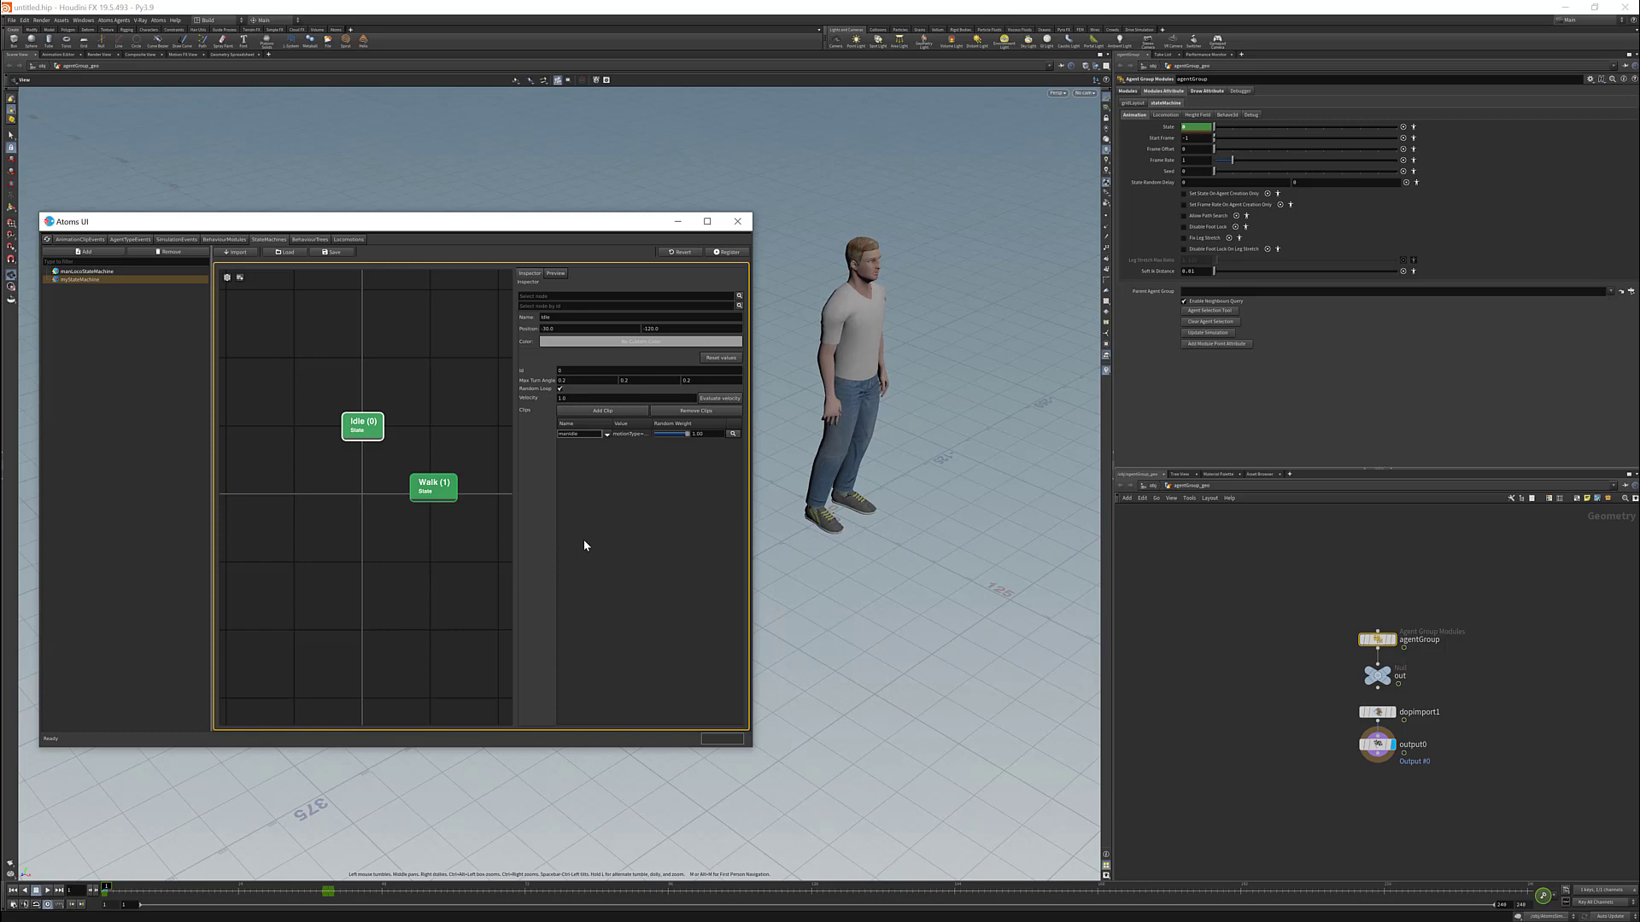
- Connect the Idle and Walk states of myStateMachine with a transition in each direction
left_click(585, 545)
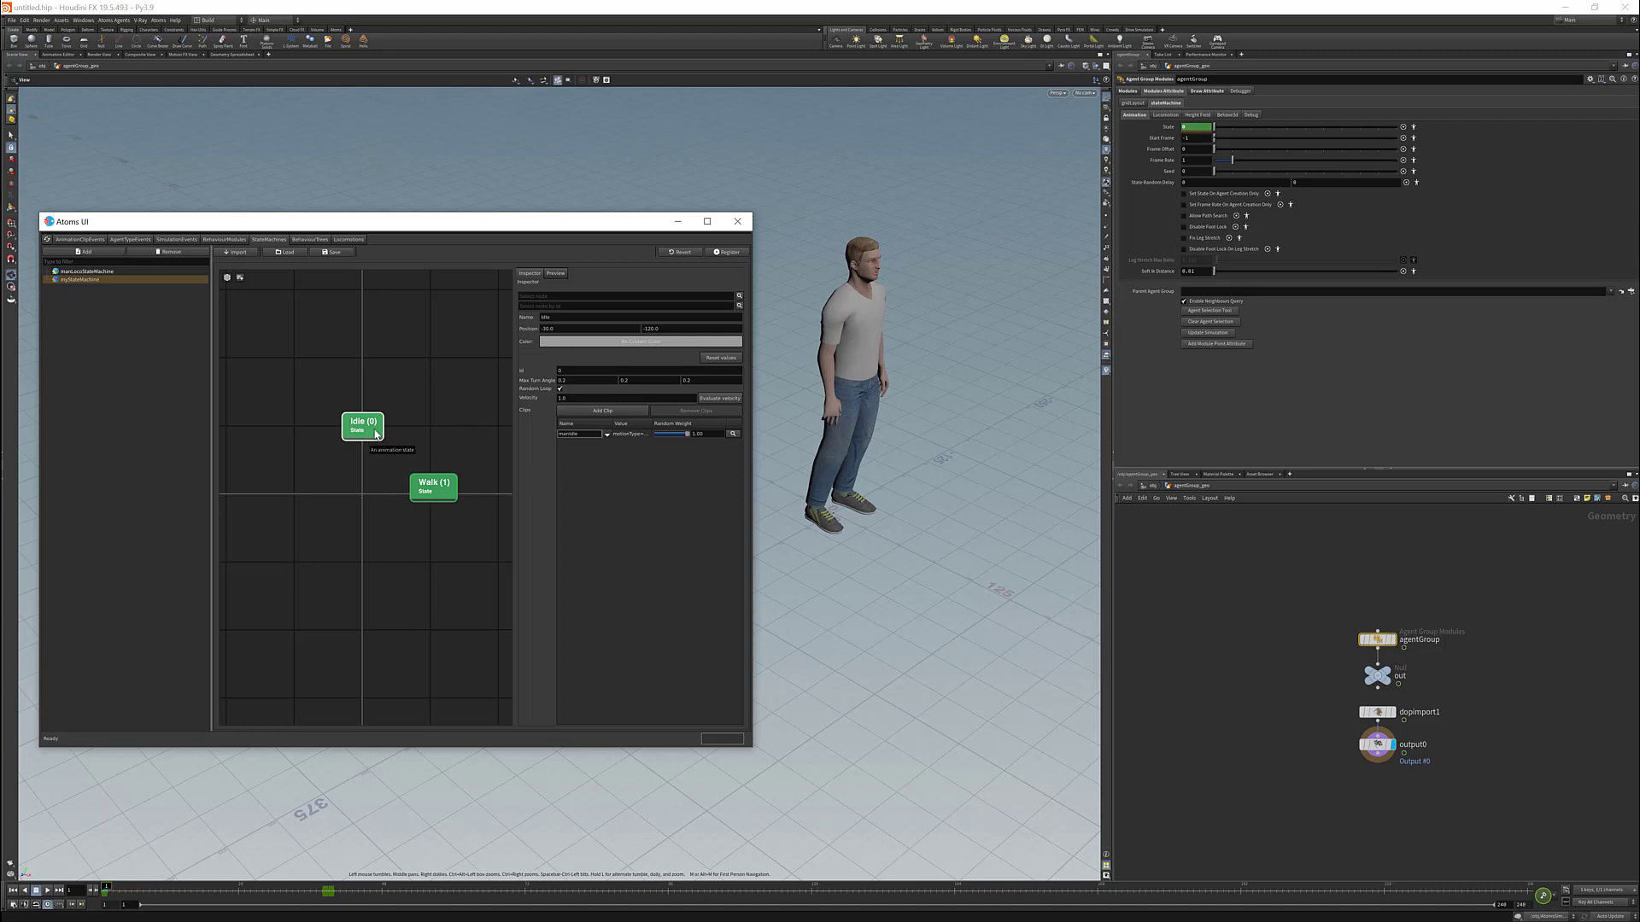
left_click_drag(405, 465, 421, 483)
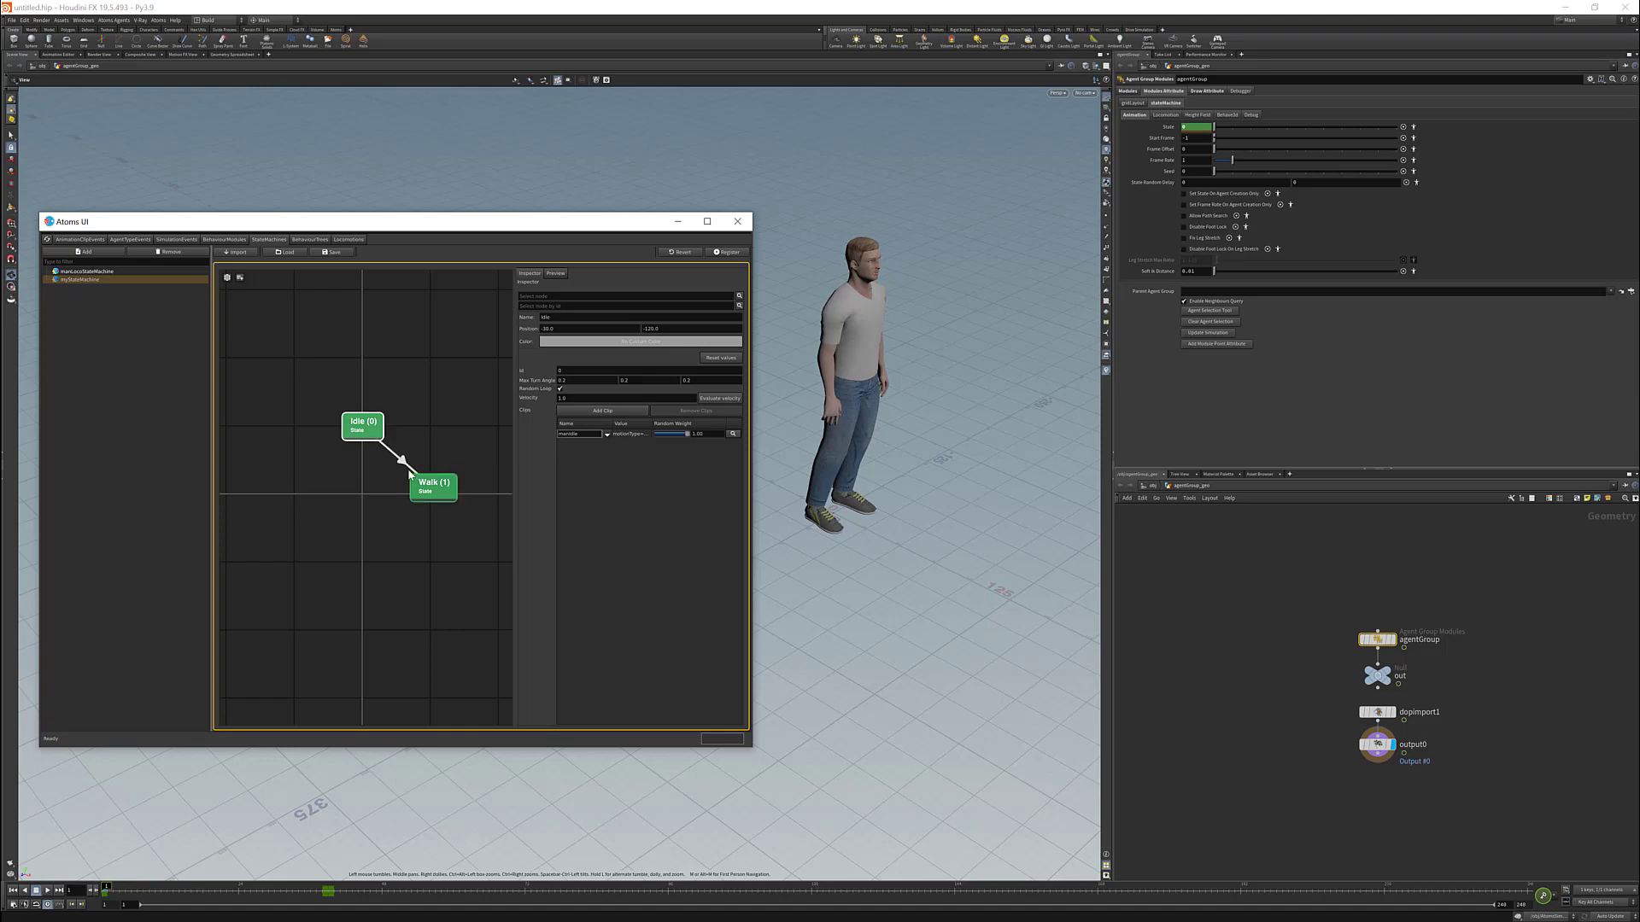
left_click_drag(440, 495, 455, 510)
left_click(455, 508)
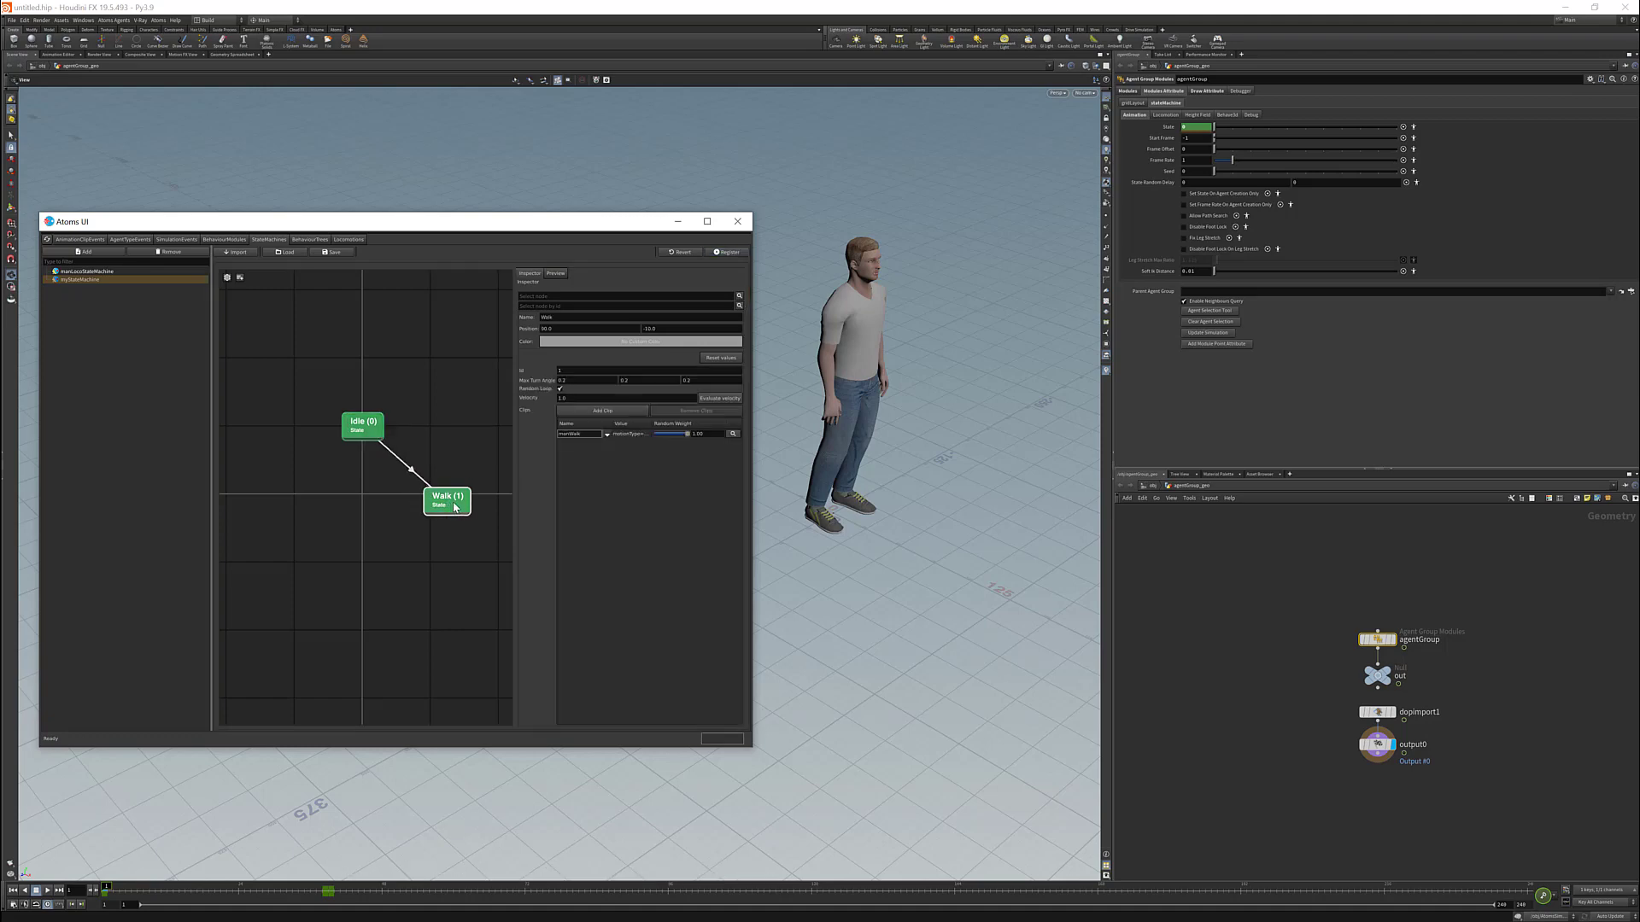
left_click_drag(369, 432, 368, 431)
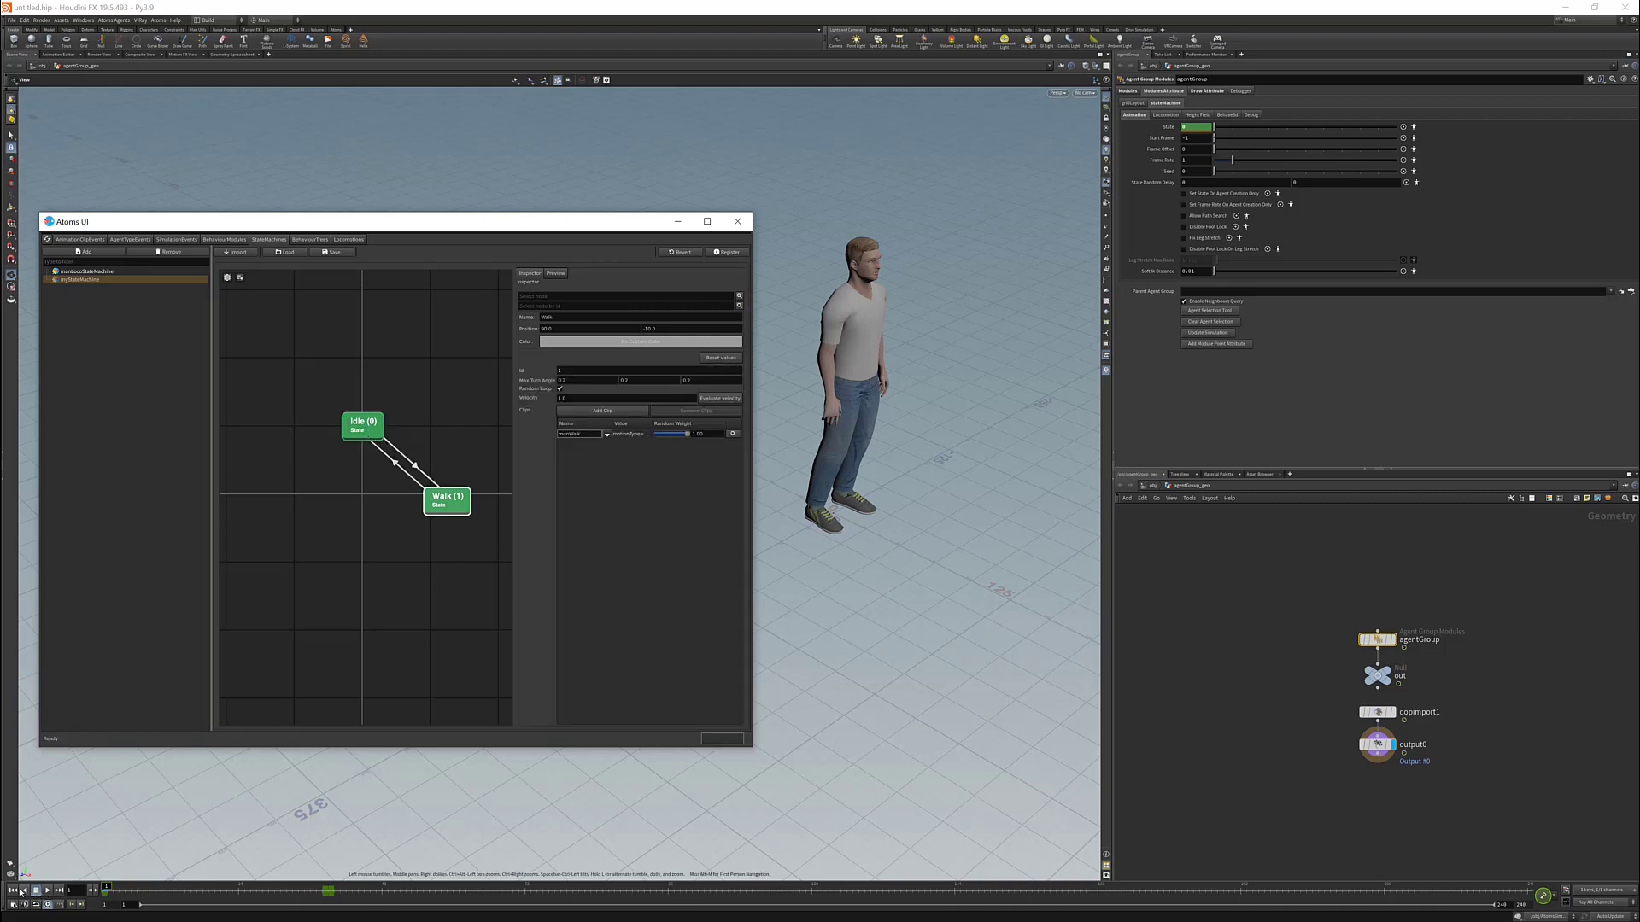
- Replay the simulation several times from the first frame to examine how the agent passes from idle to walk
left_click(48, 891)
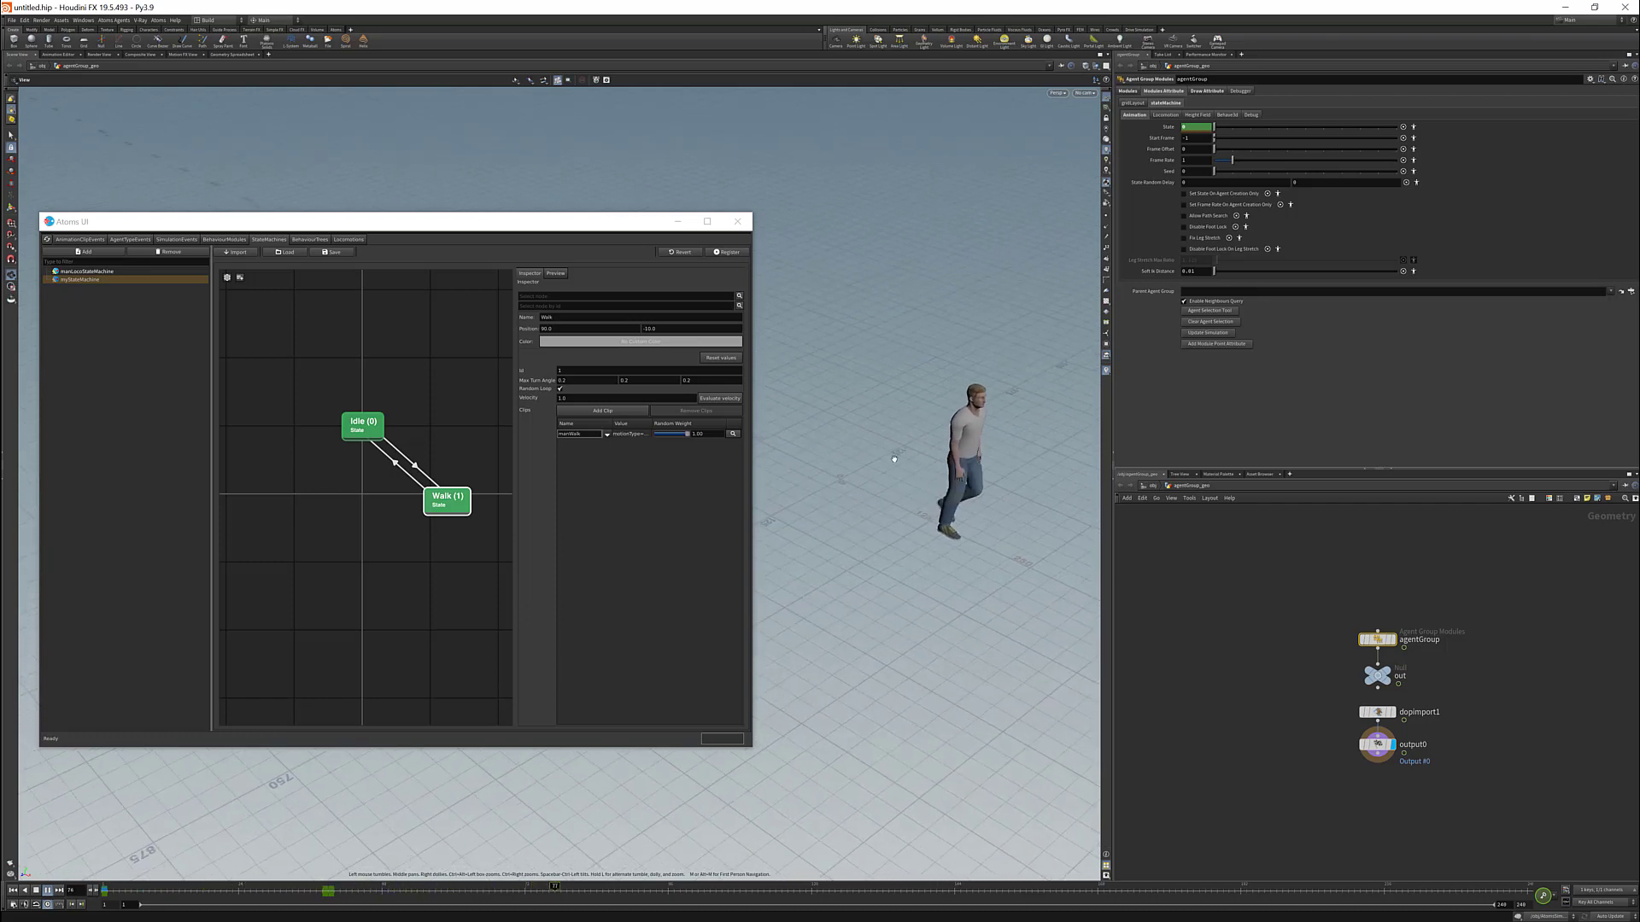
left_click(37, 892)
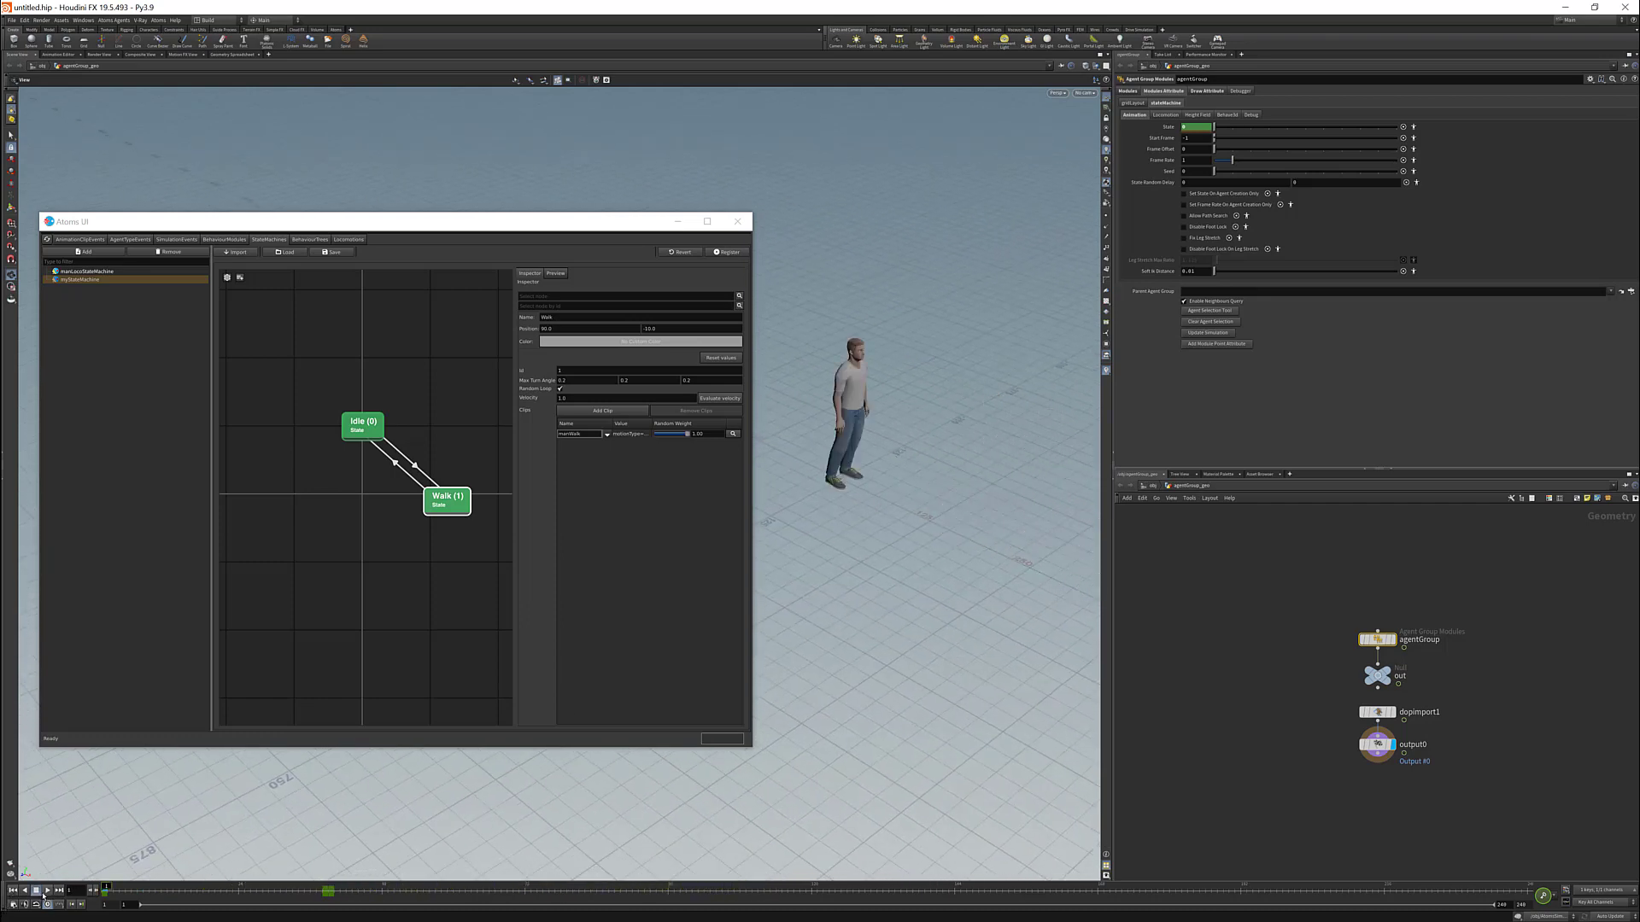
left_click(48, 890)
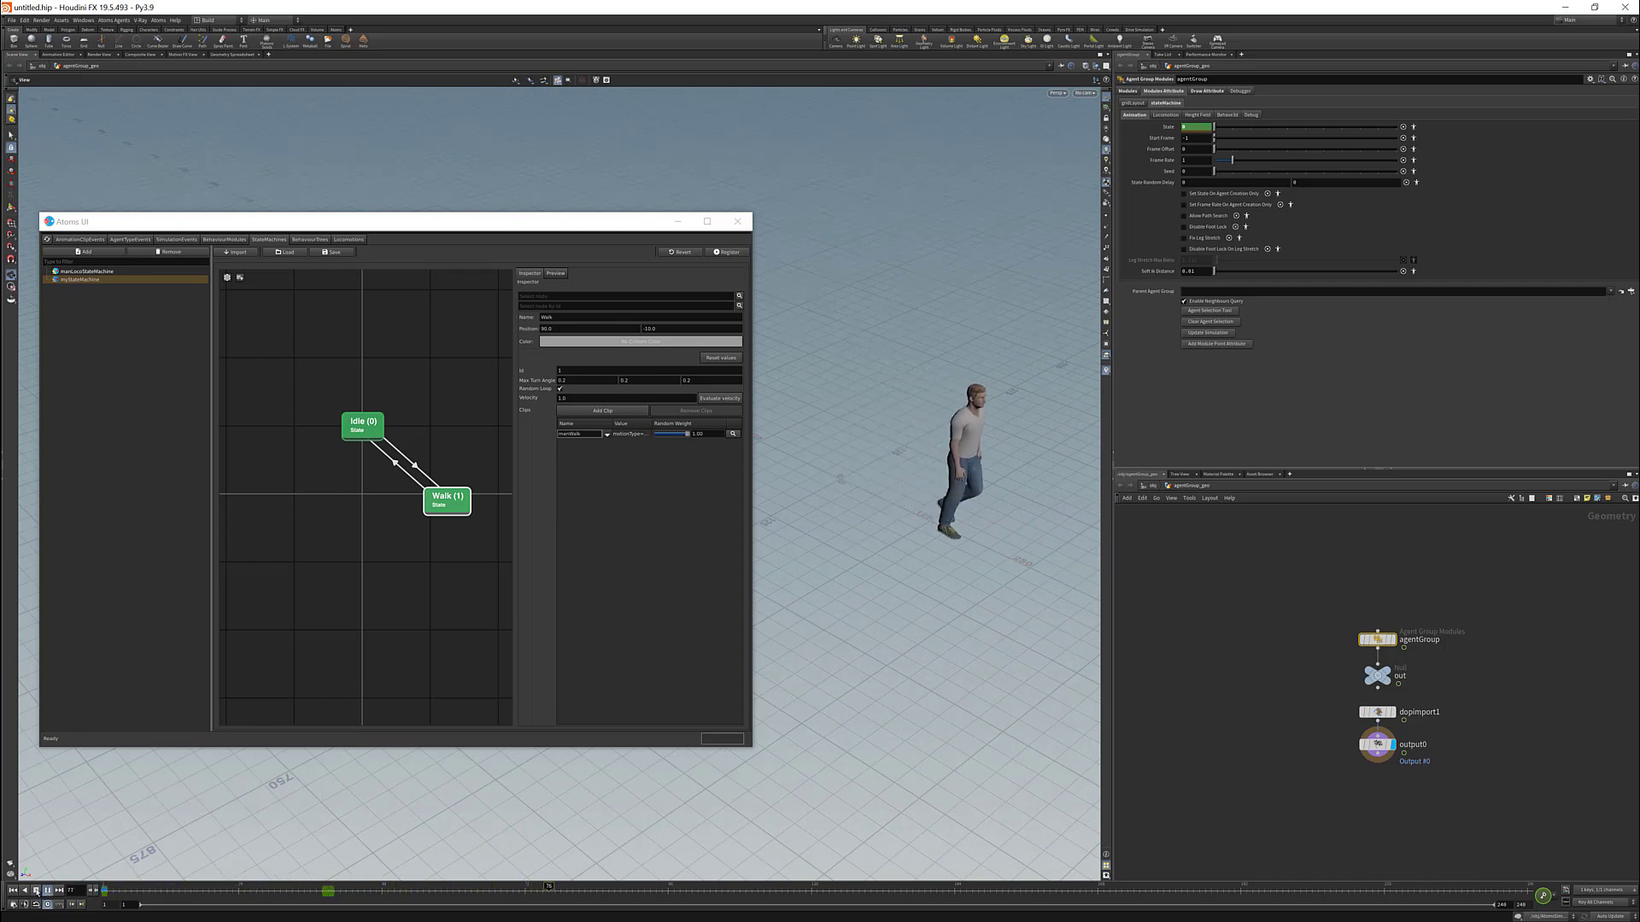
left_click(47, 891)
left_click(13, 891)
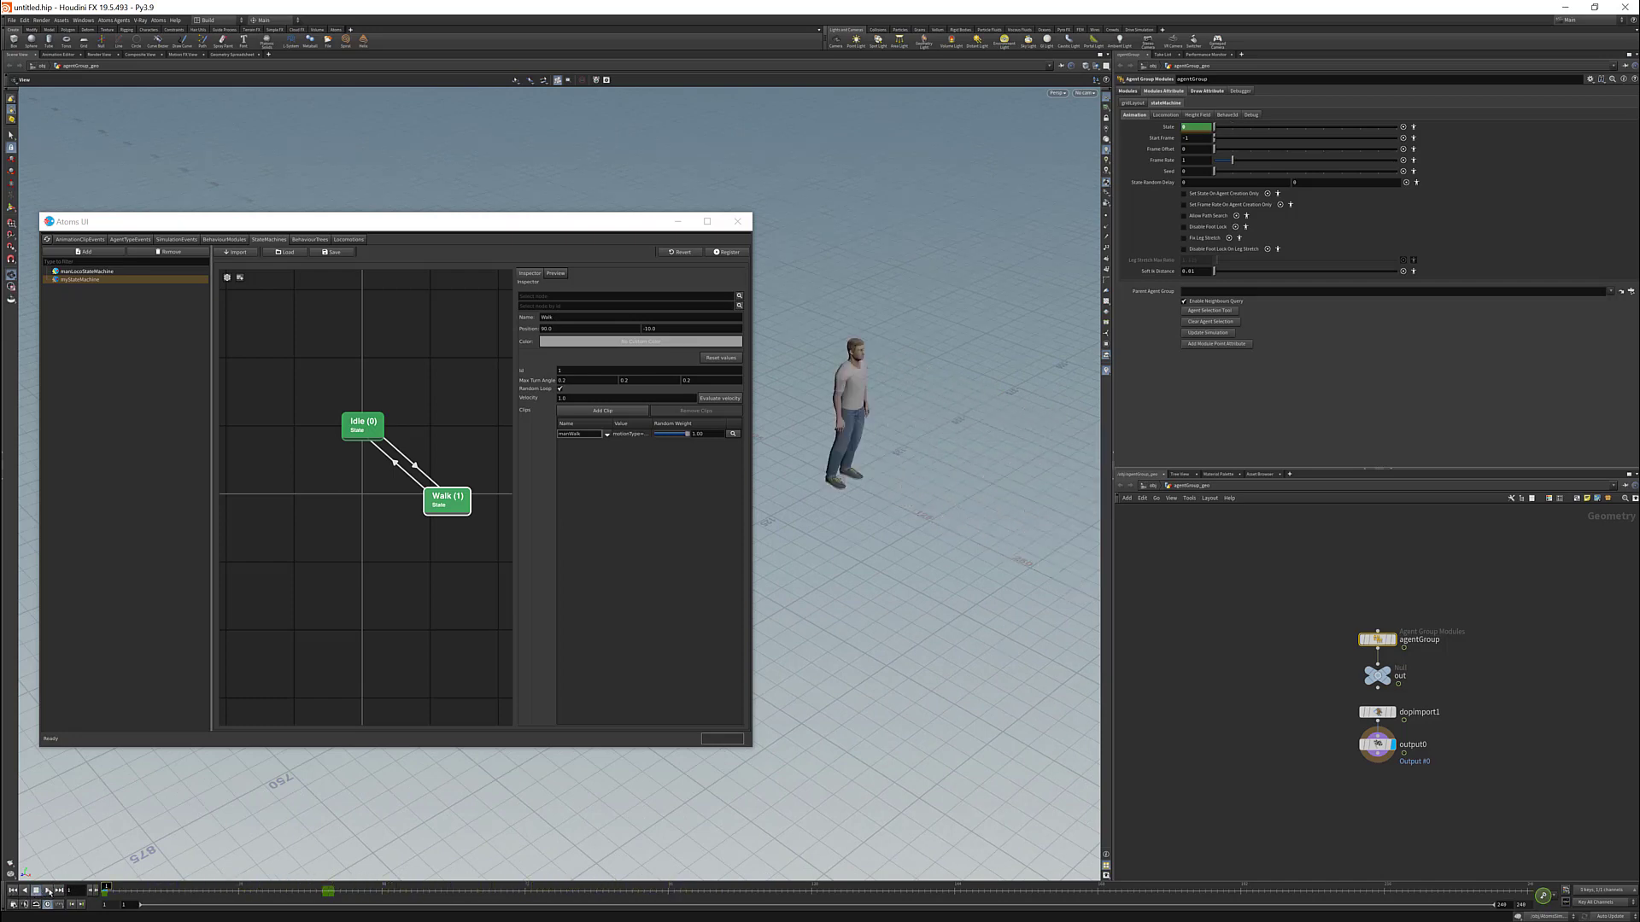
left_click(48, 891)
left_click(47, 891)
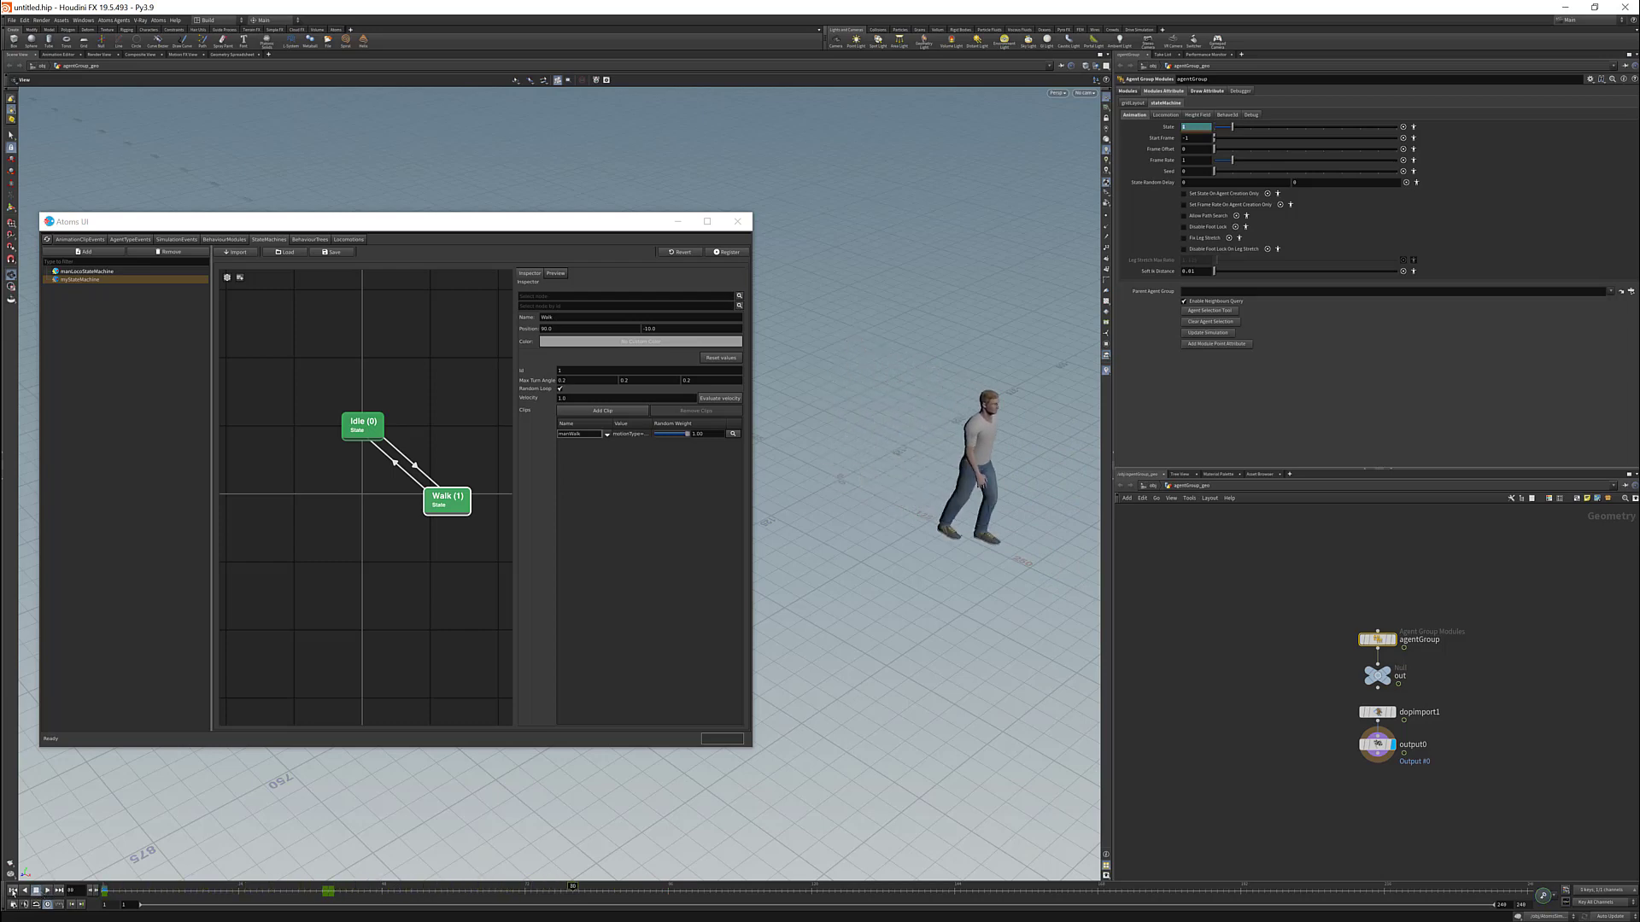
left_click(13, 891)
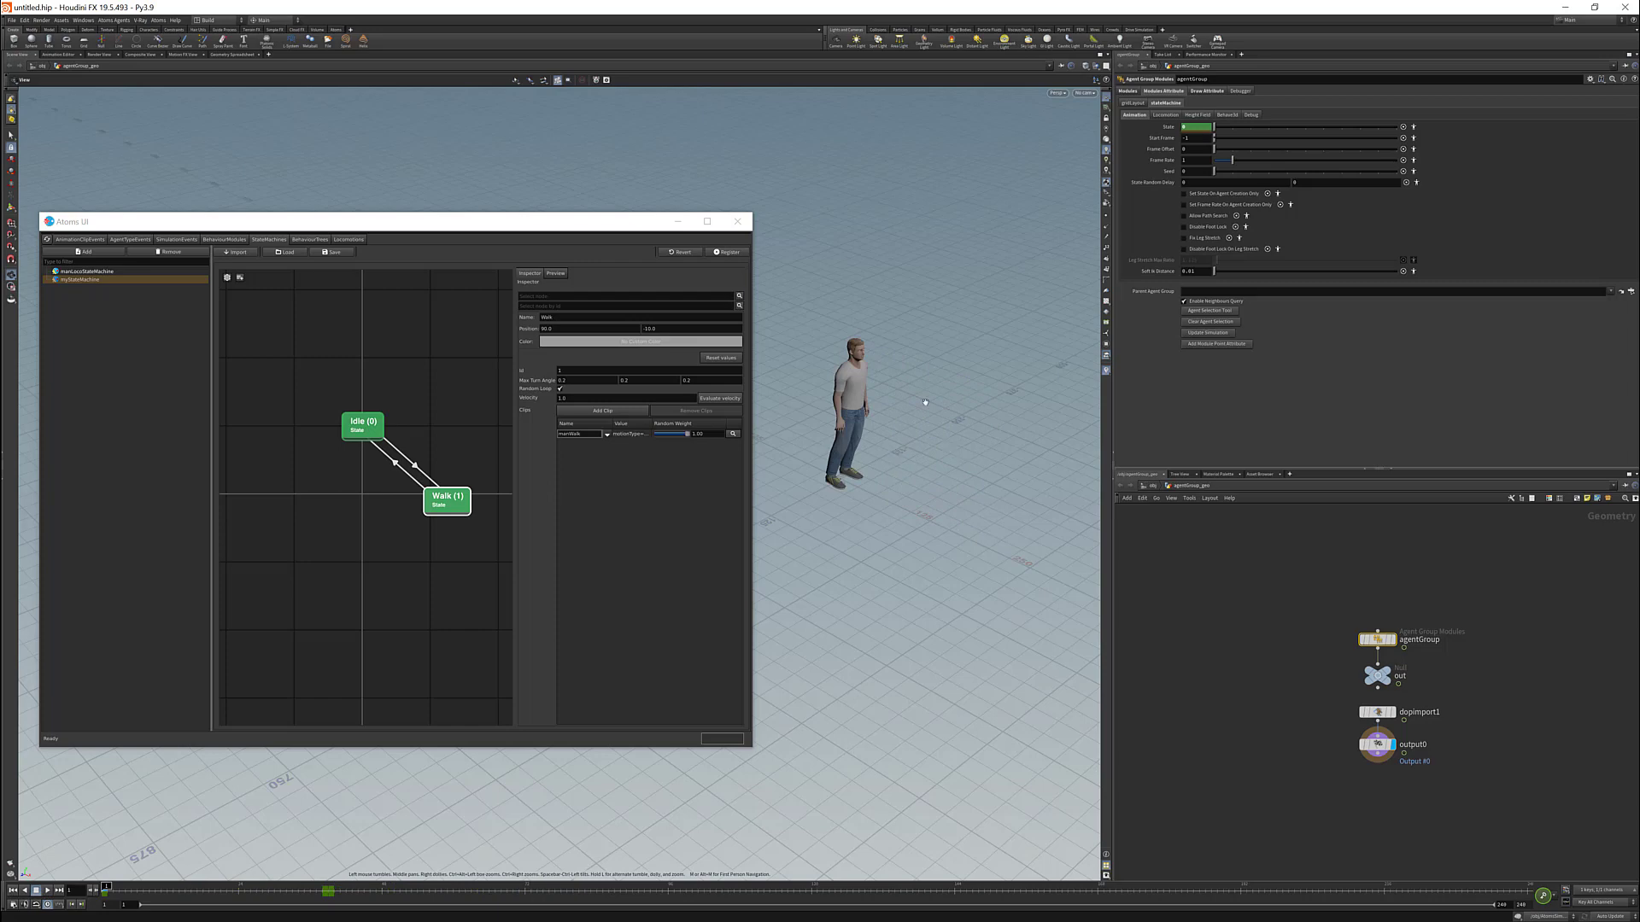
left_click(47, 891)
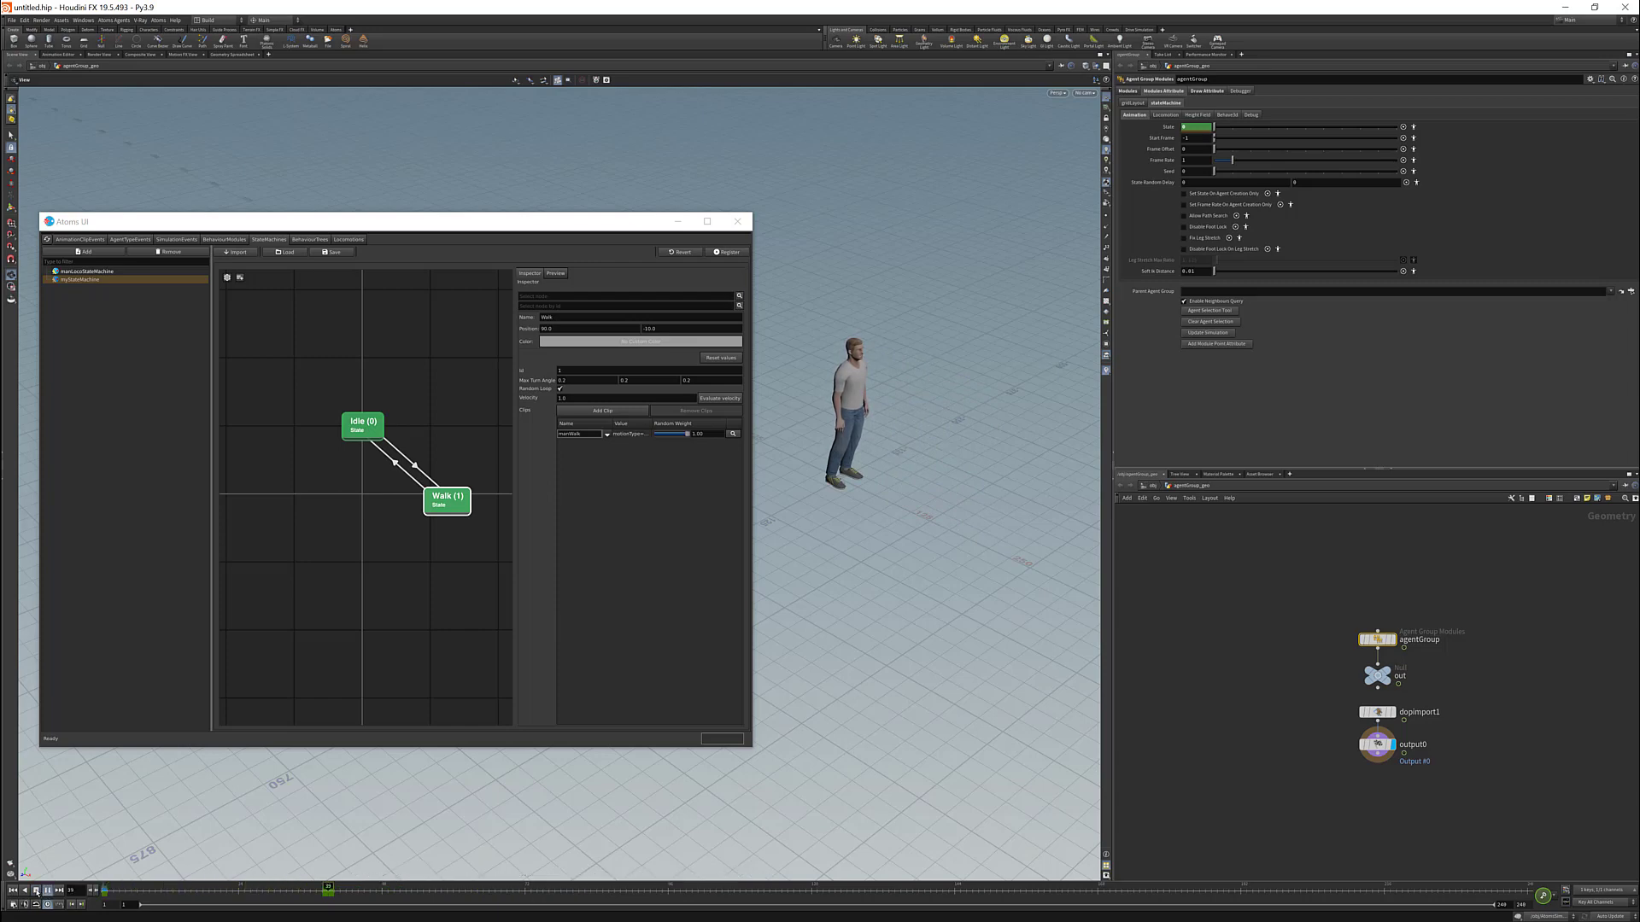
left_click(12, 891)
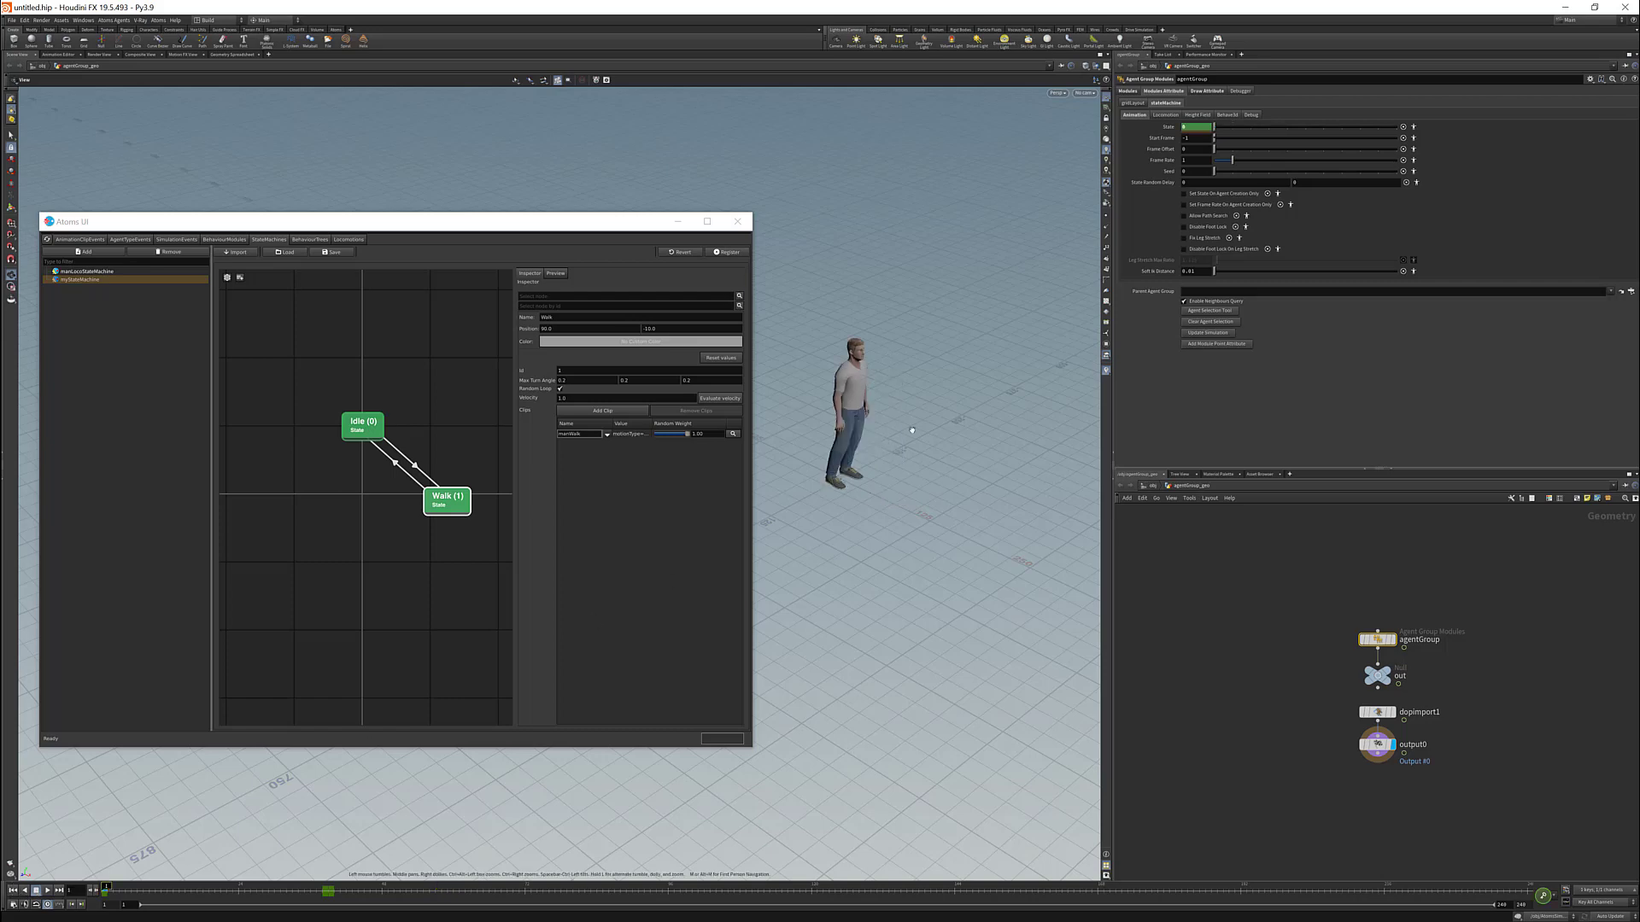
- Increase the Blend In of the Idle-to-Walk transition and register the state machine
scroll(865, 478, "up", 3)
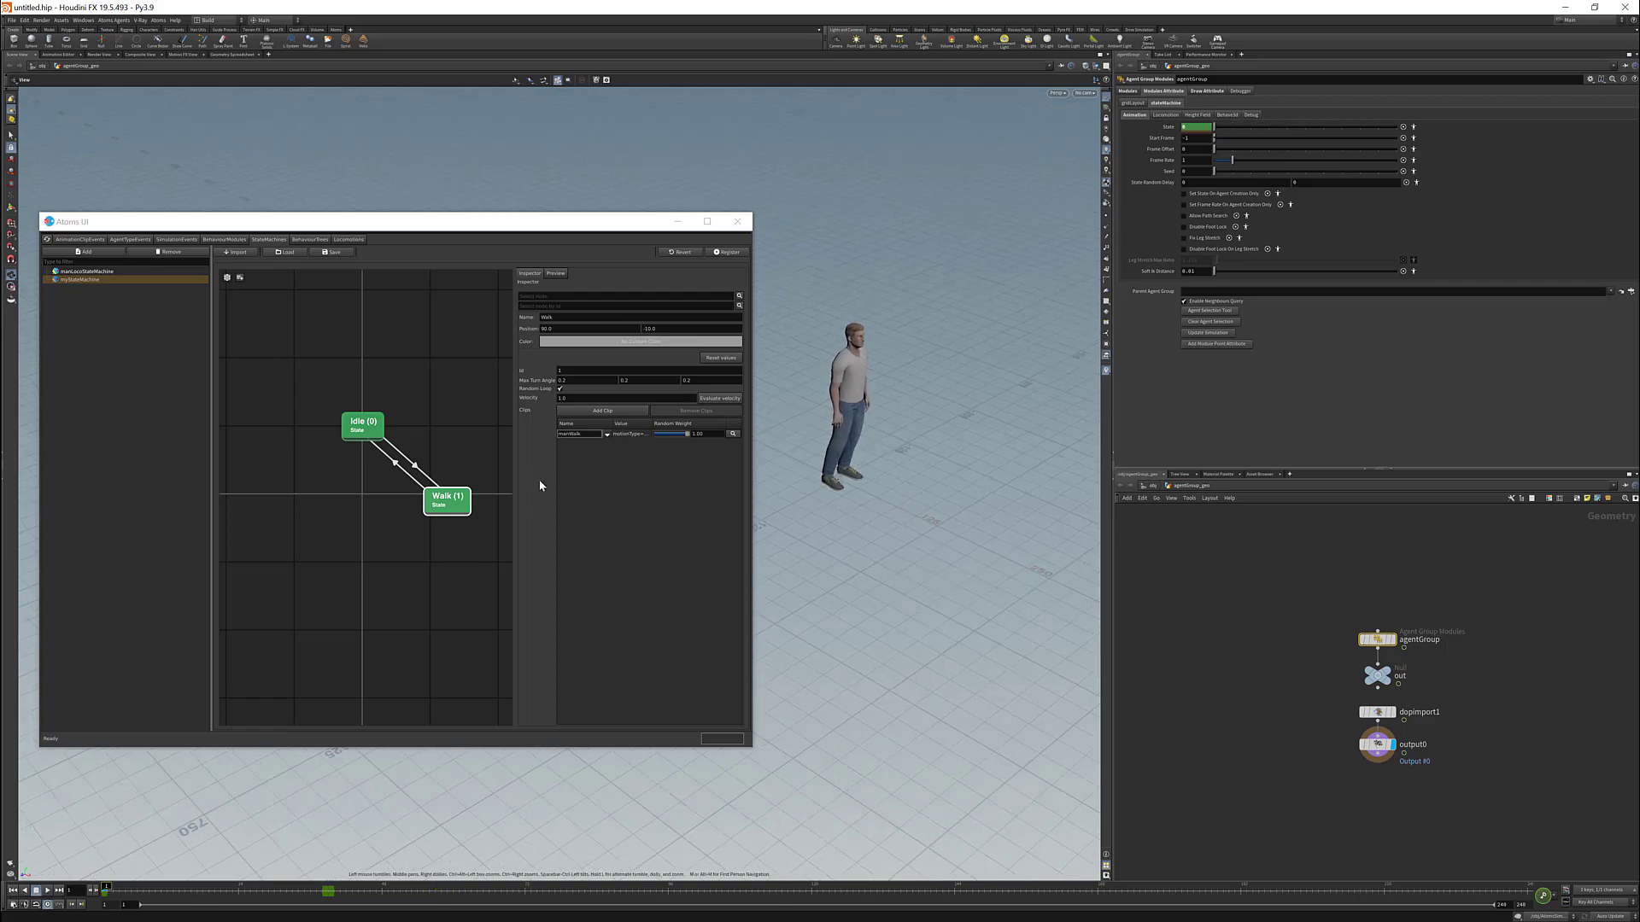
left_click(414, 465)
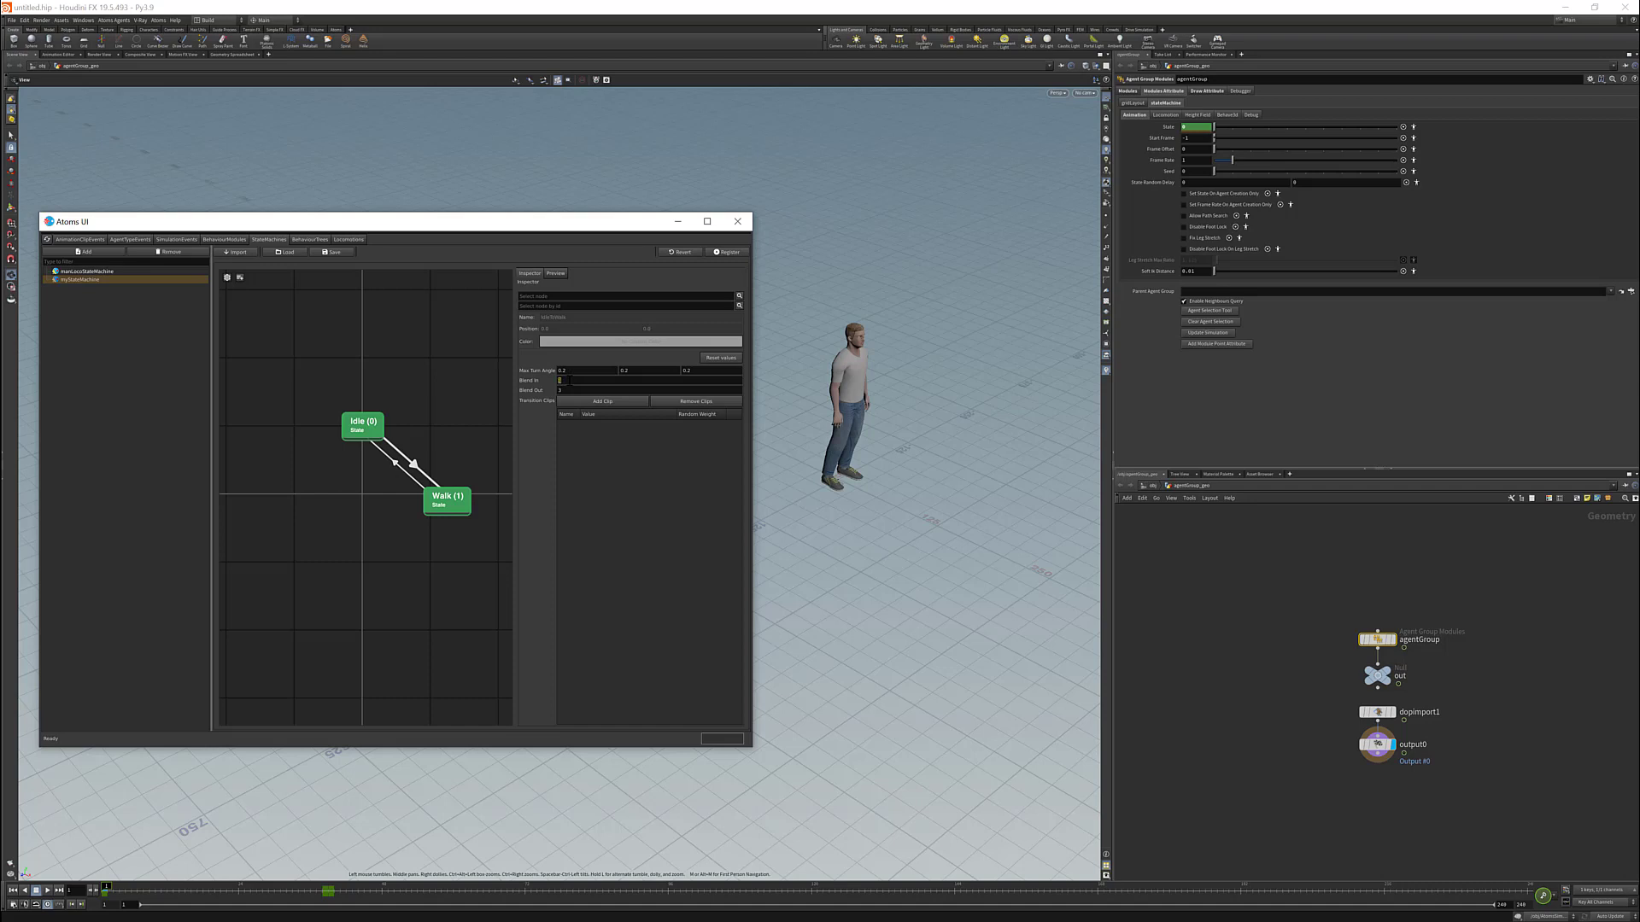
left_click(727, 252)
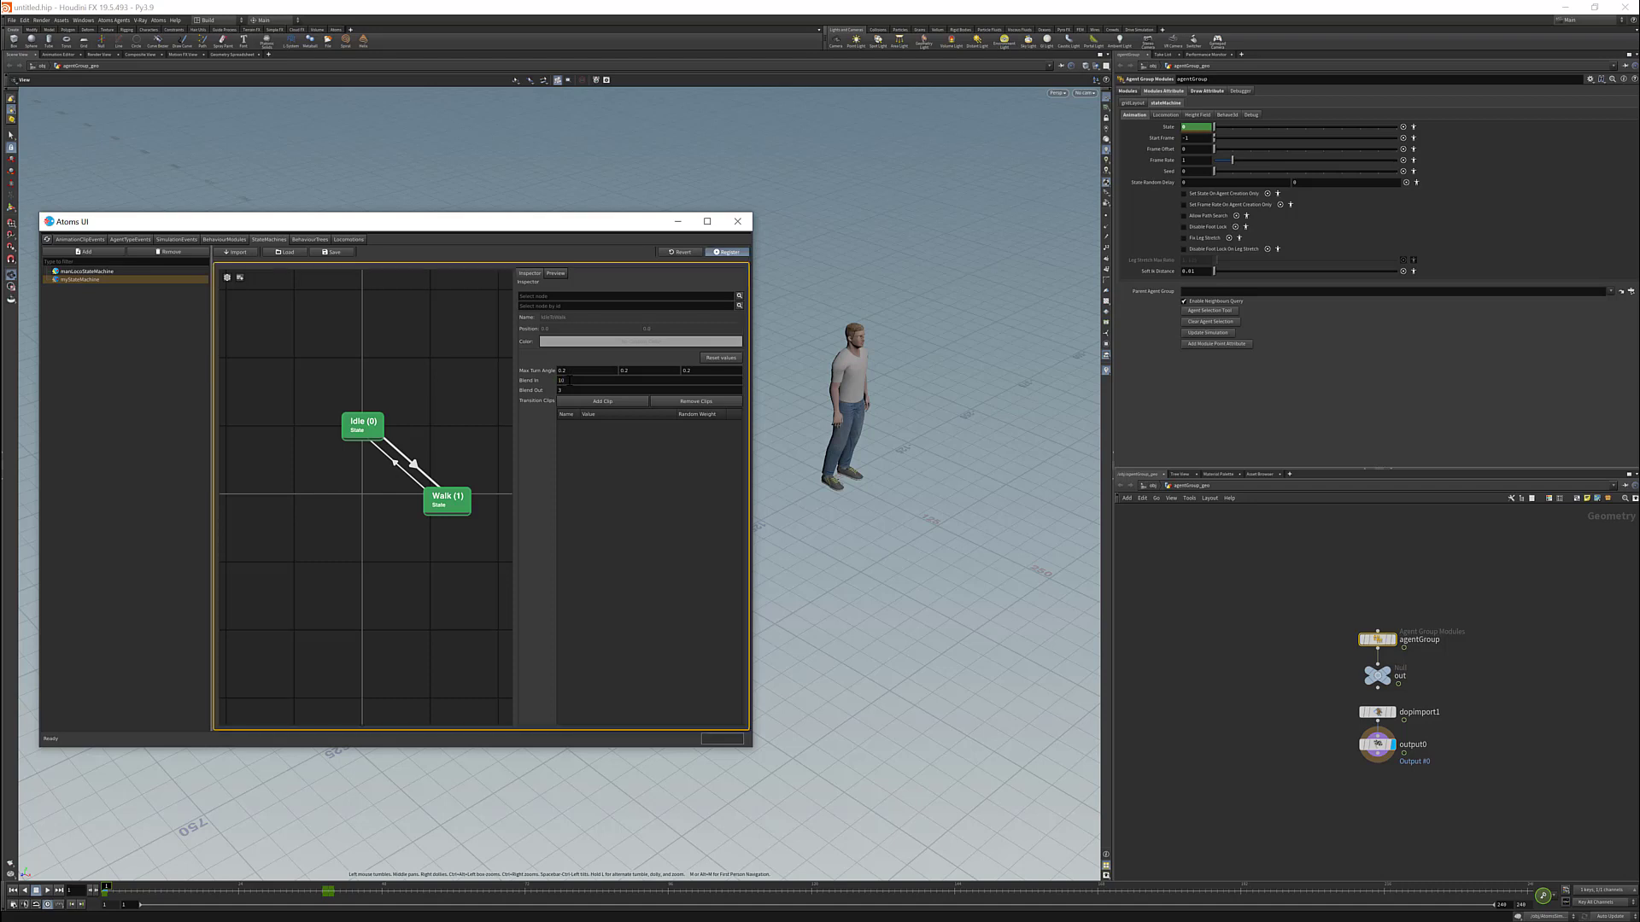
- Play the simulation from the first frame to check the longer idle-to-walk blend, and rewind
left_click(14, 891)
left_click(47, 891)
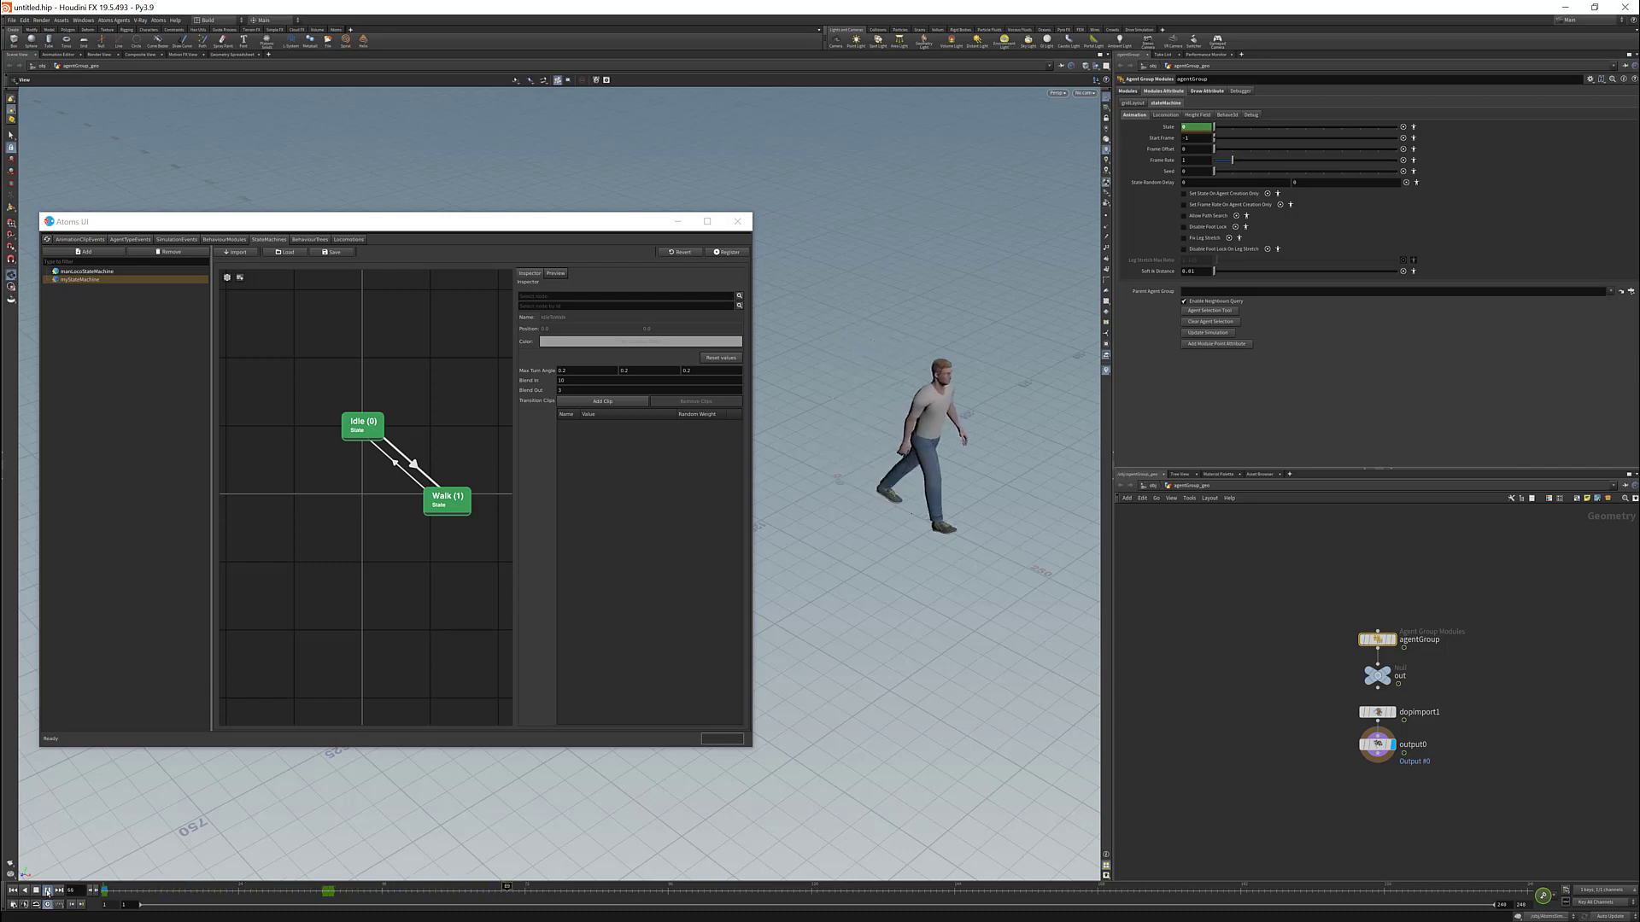
left_click(36, 891)
left_click(13, 891)
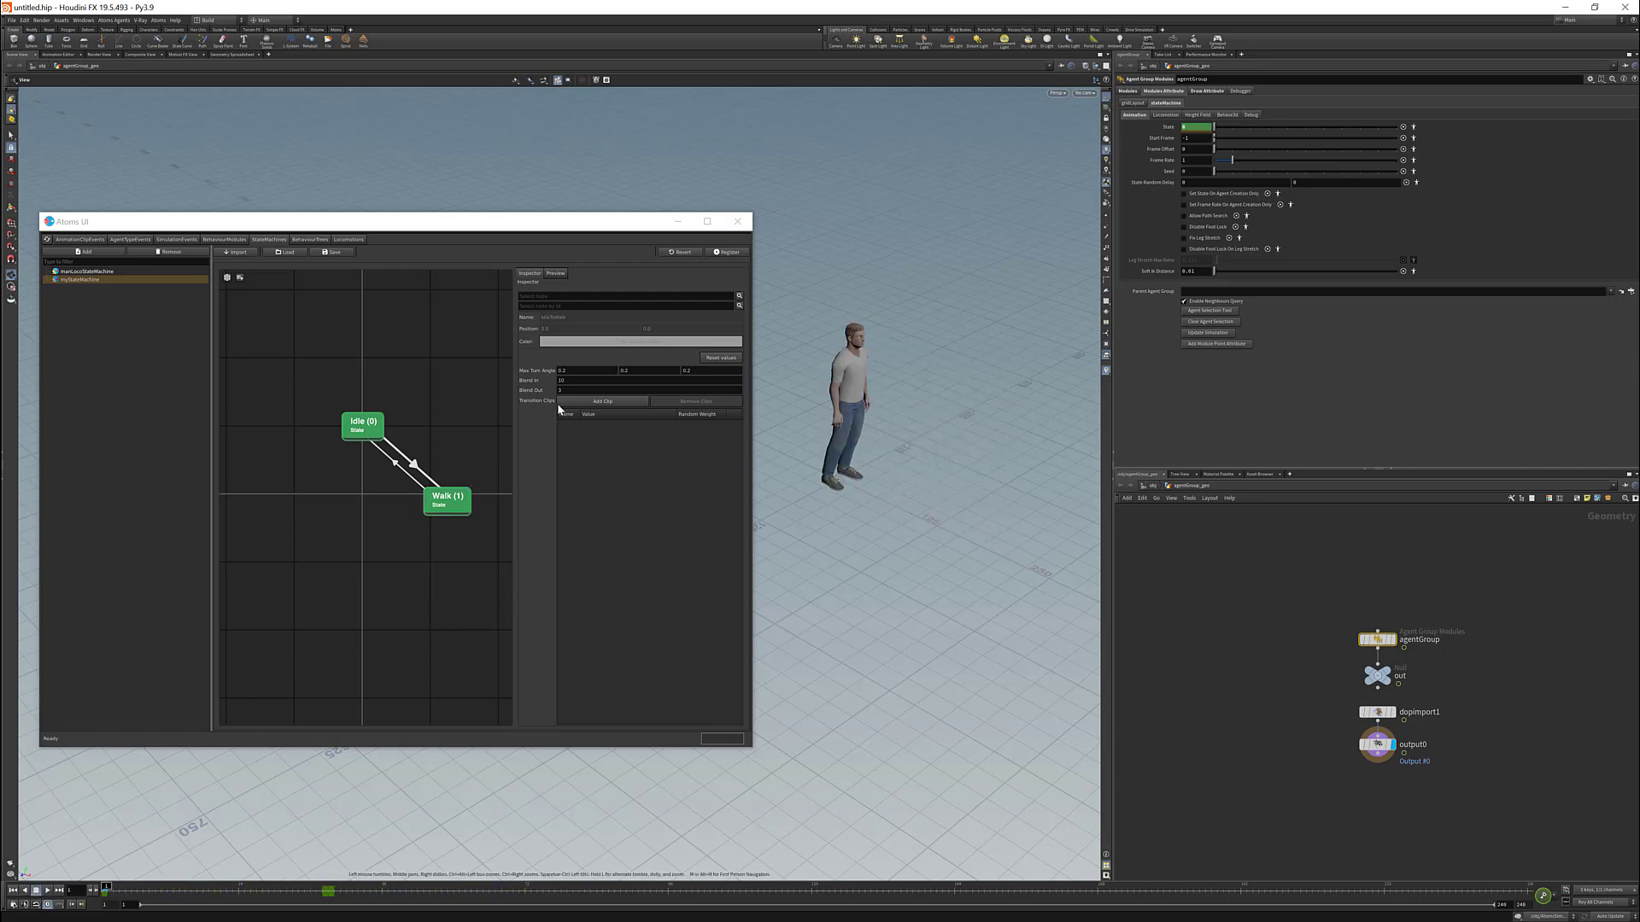
- Give the Idle-to-Walk transition a Blend In of 3 and a manIdleToWalk transition clip, and preview it in the simulation
type("3")
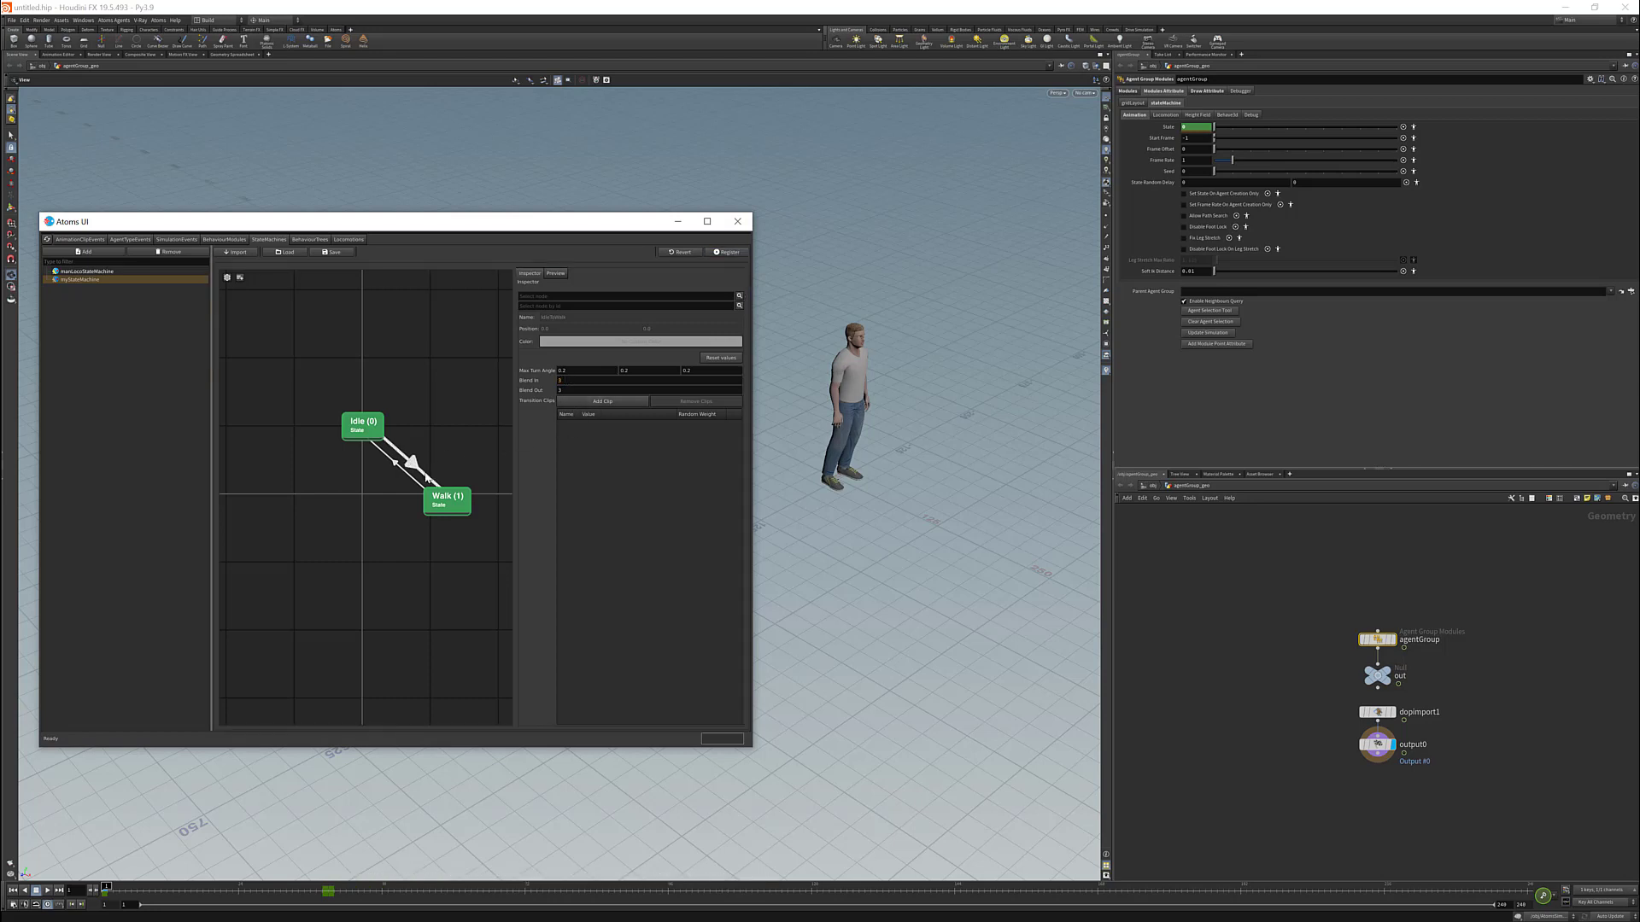
left_click(612, 403)
left_click(607, 425)
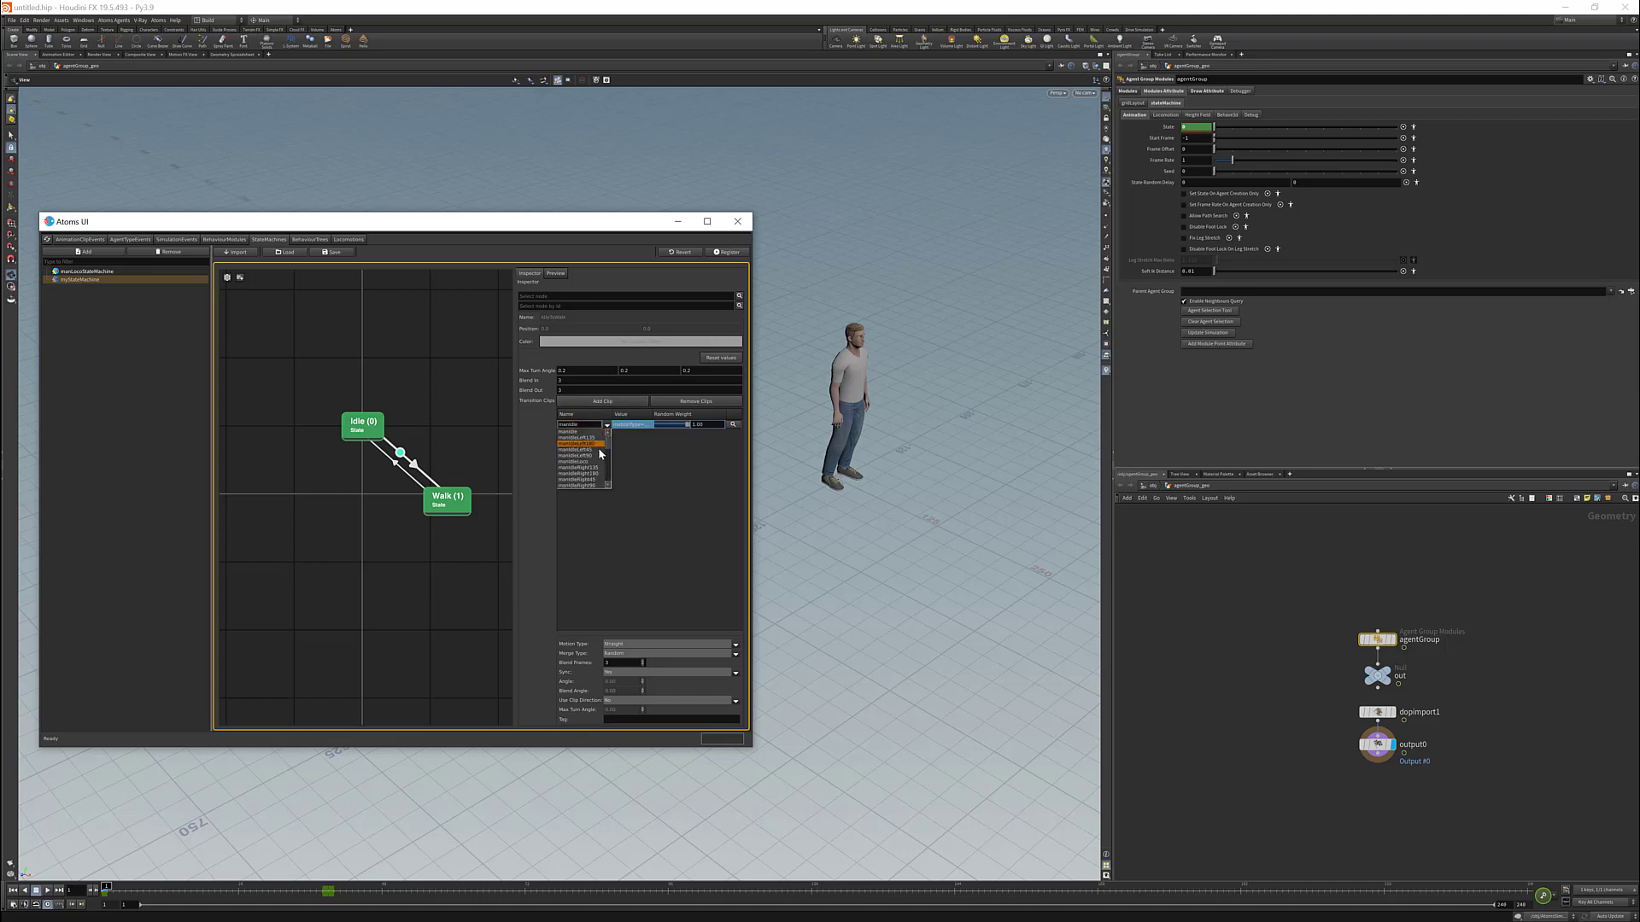
scroll(590, 444, "down", 3)
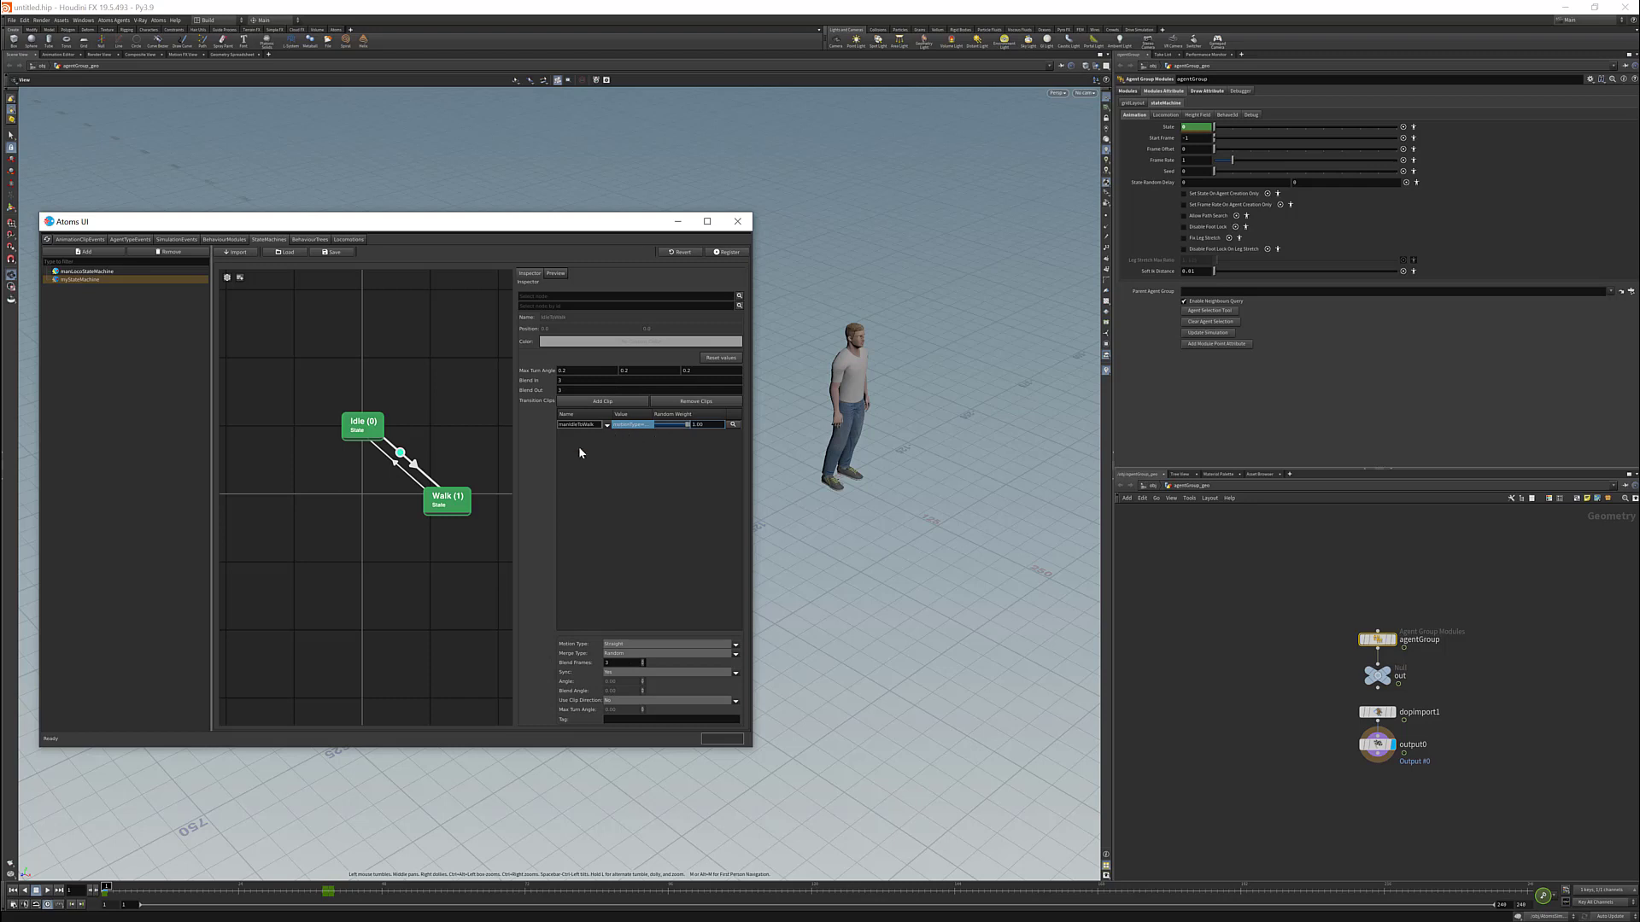
left_click(14, 891)
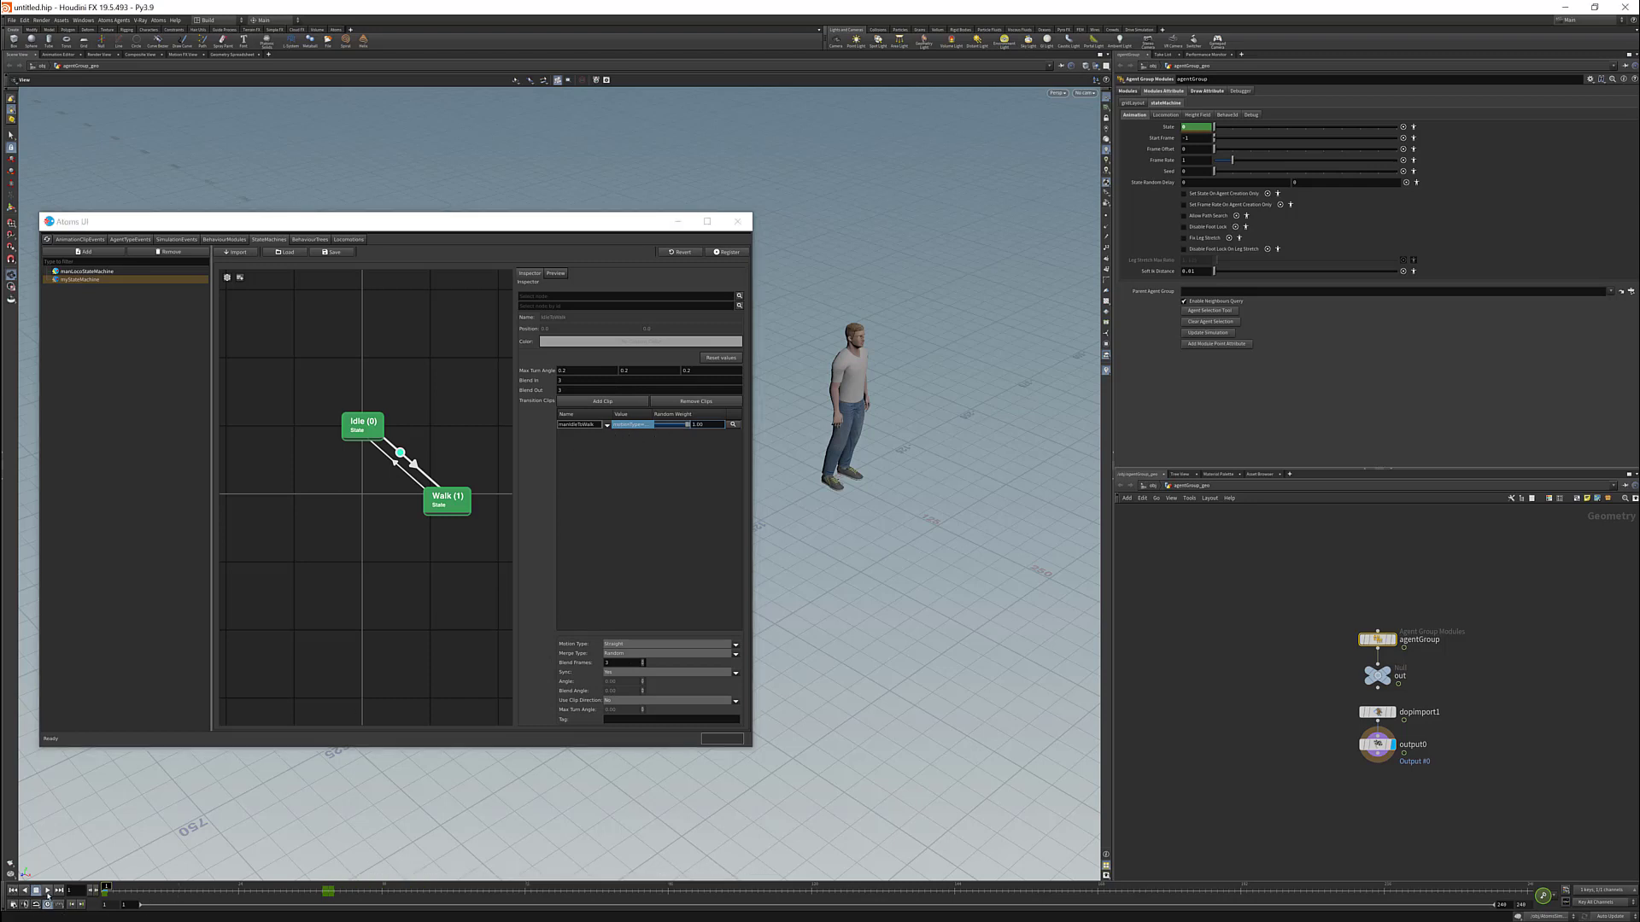
left_click(47, 891)
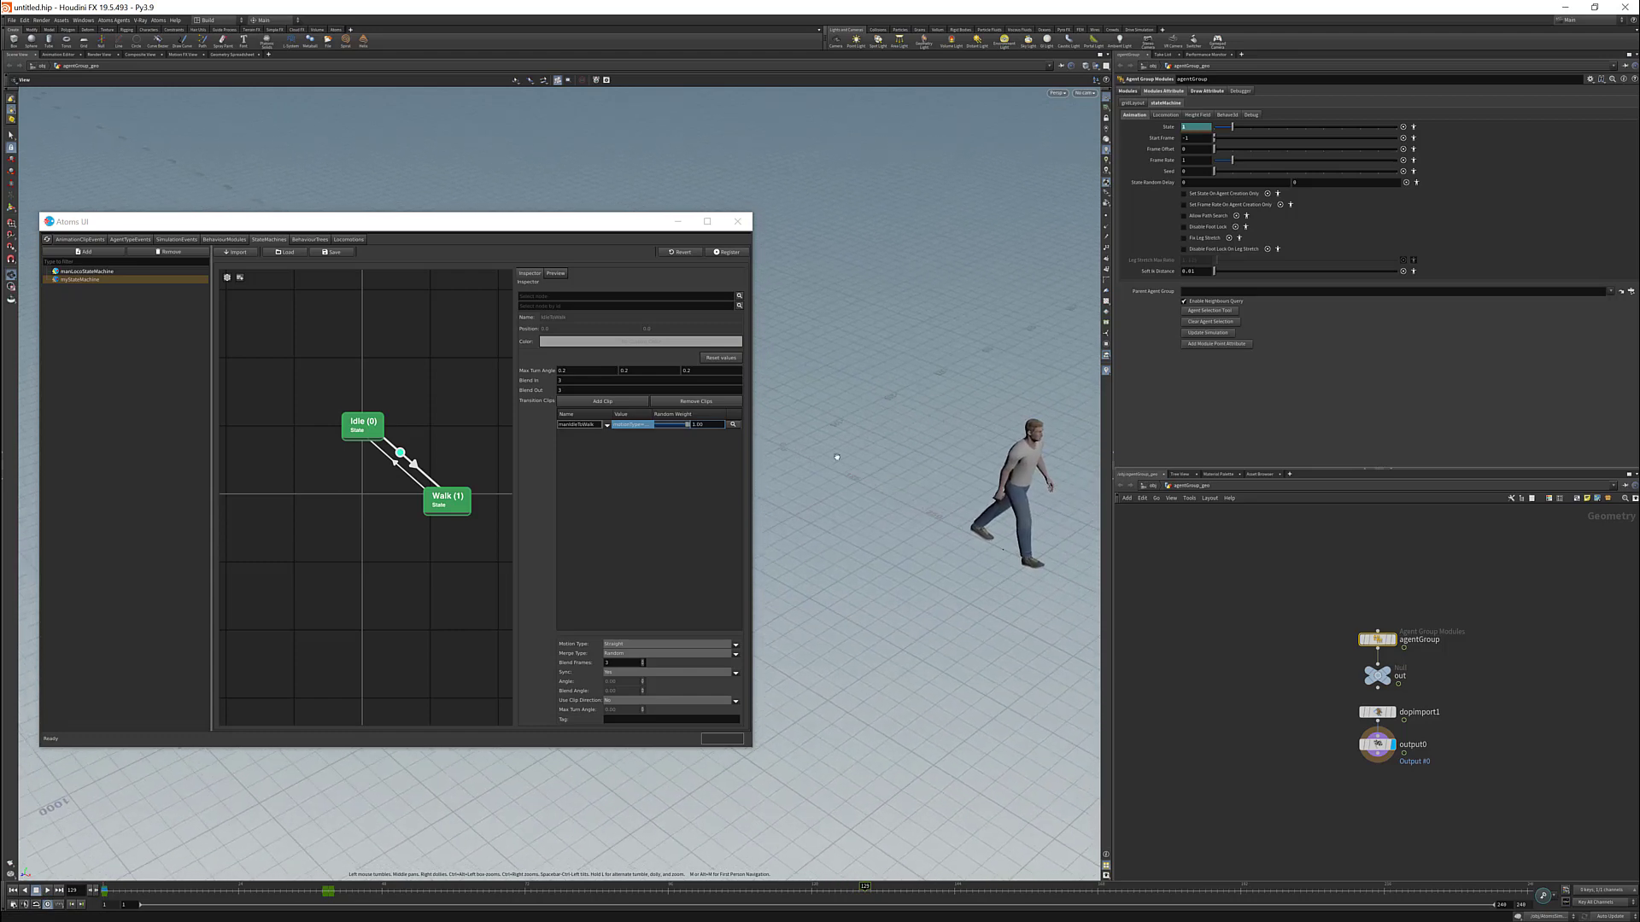
- Add a manWalkToIdle transition clip to the Walk-to-Idle transition
left_click(419, 468)
left_click(615, 401)
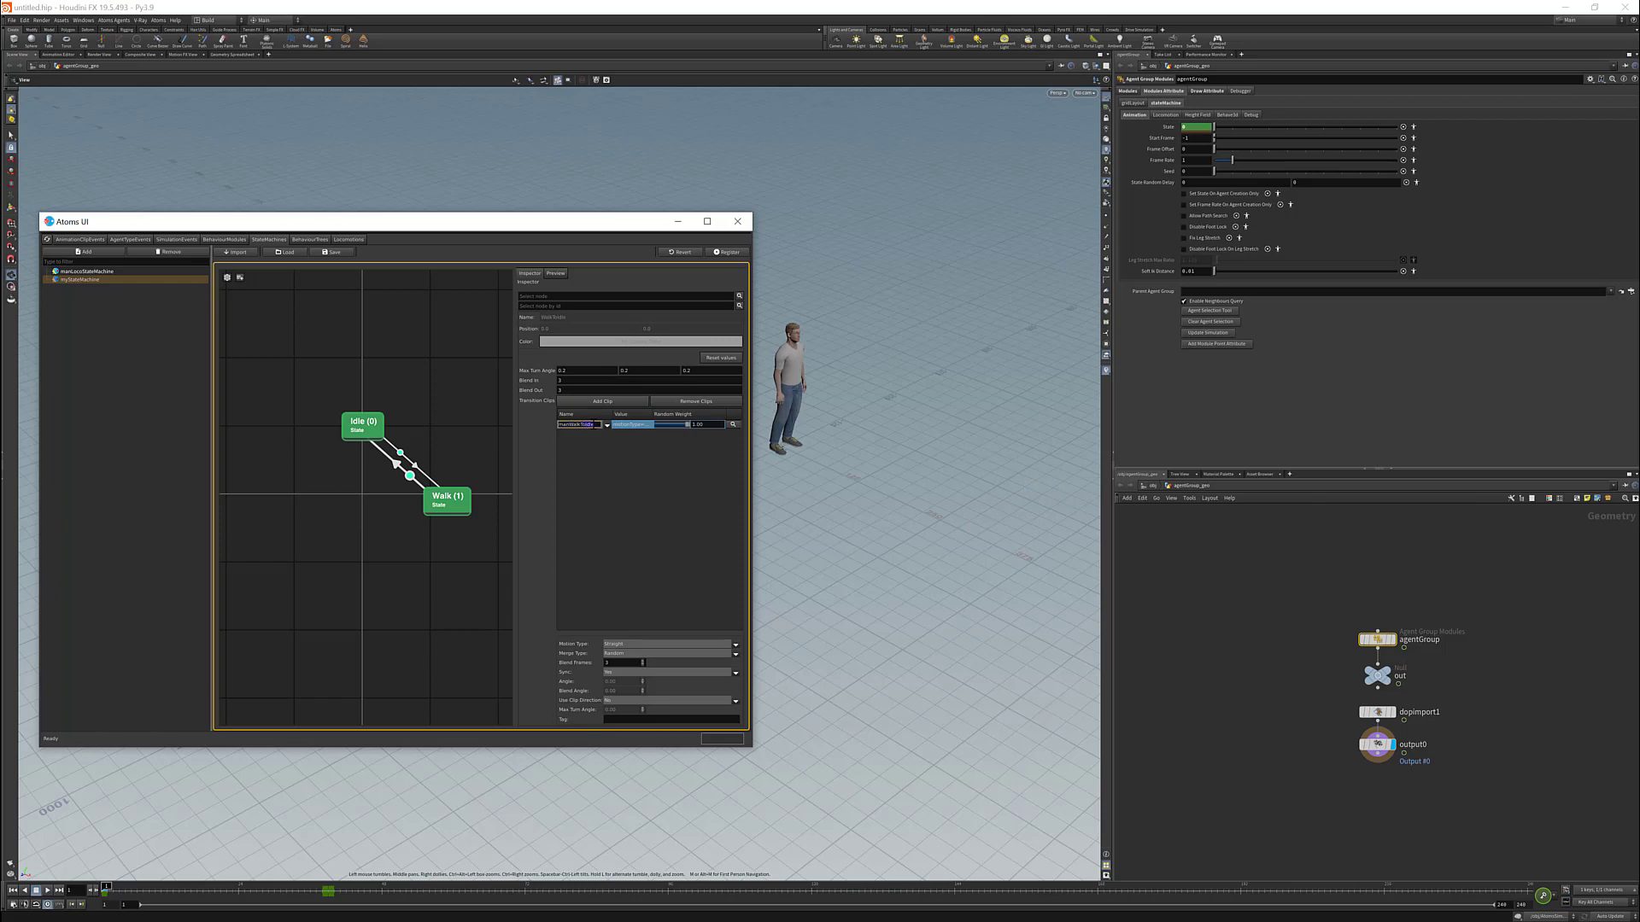
key("Return")
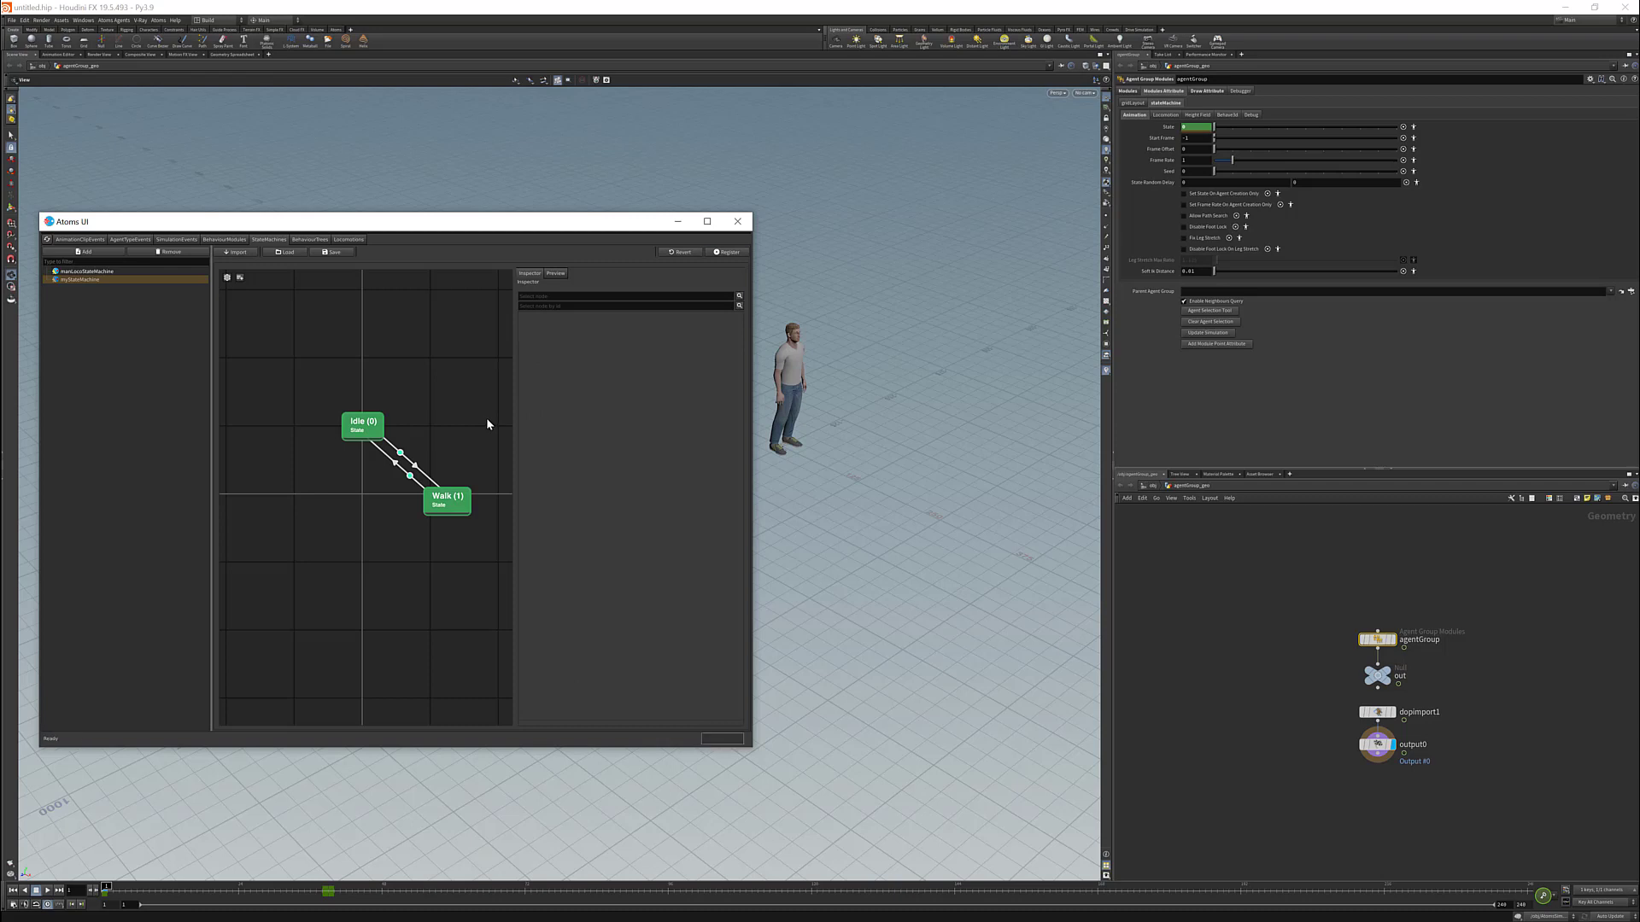
- Play the simulation past the State change to check the idle-to-walk transition clip, then rewind to the first frame
left_click(48, 890)
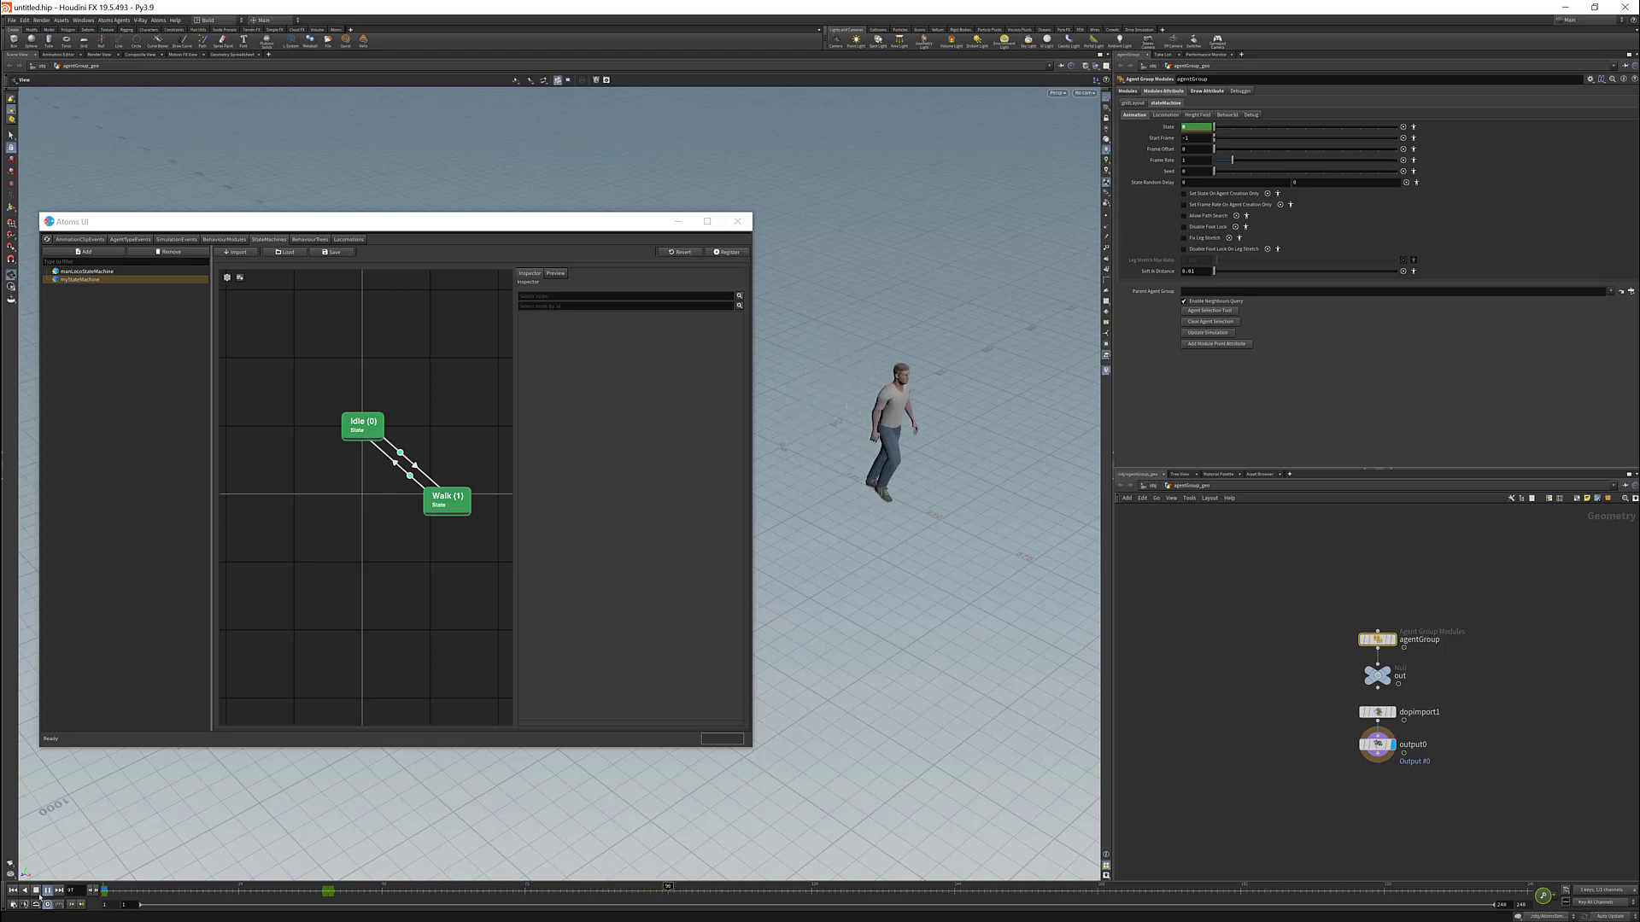
left_click(35, 890)
left_click(11, 891)
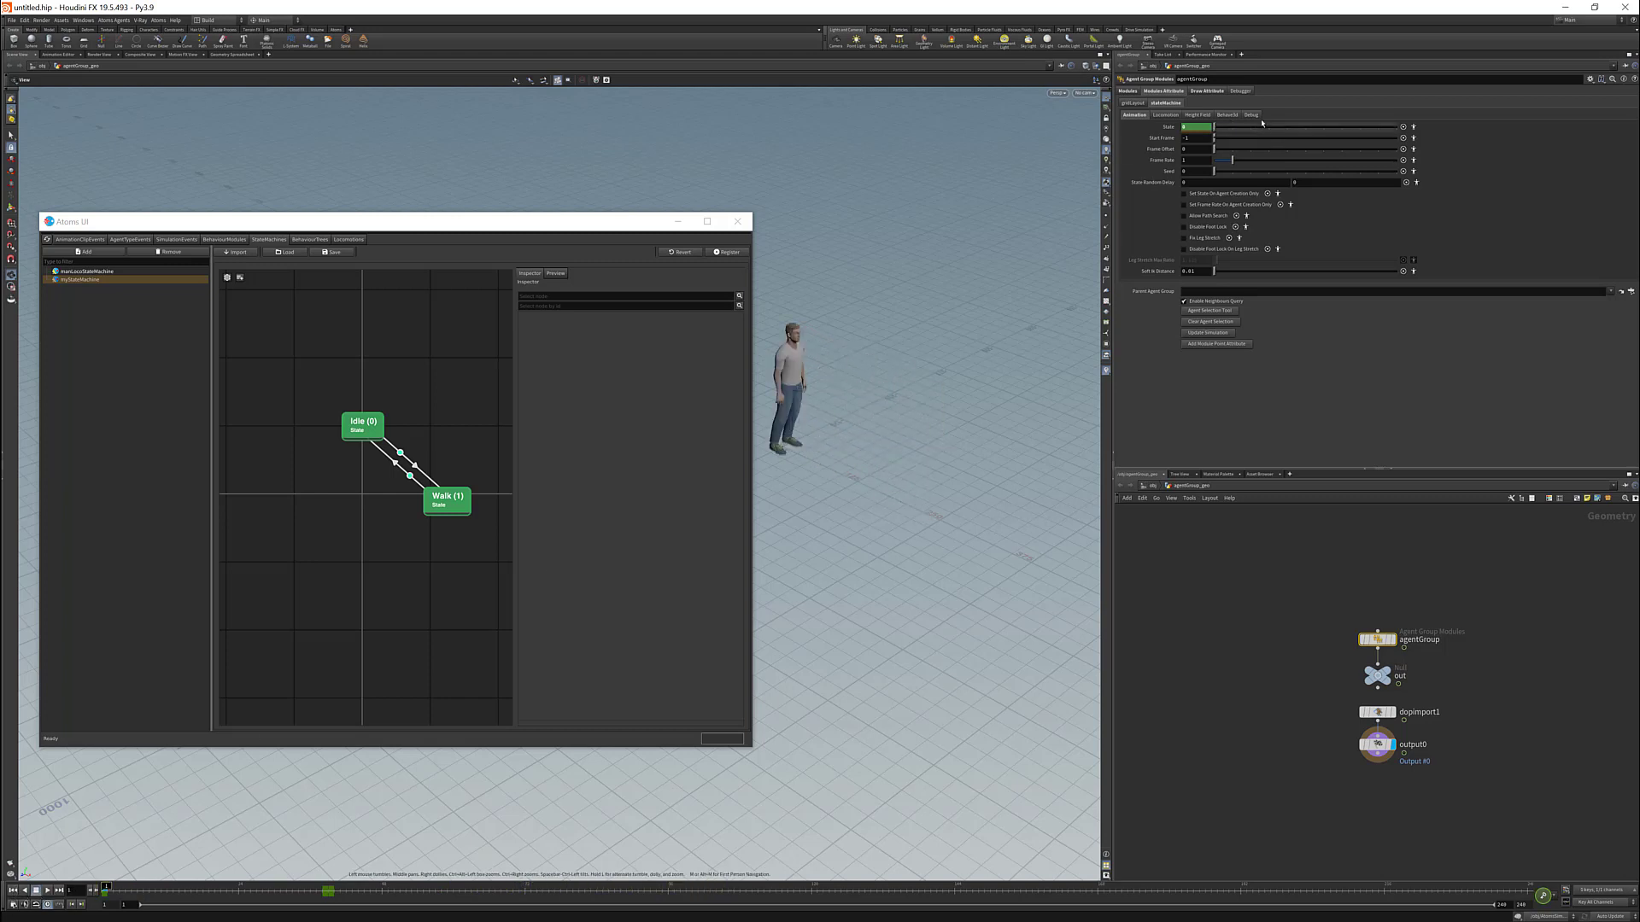
- Turn on Debug for the stateMachine module and play the simulation from the first frame up to the State keyframe
left_click(1252, 114)
left_click(1193, 127)
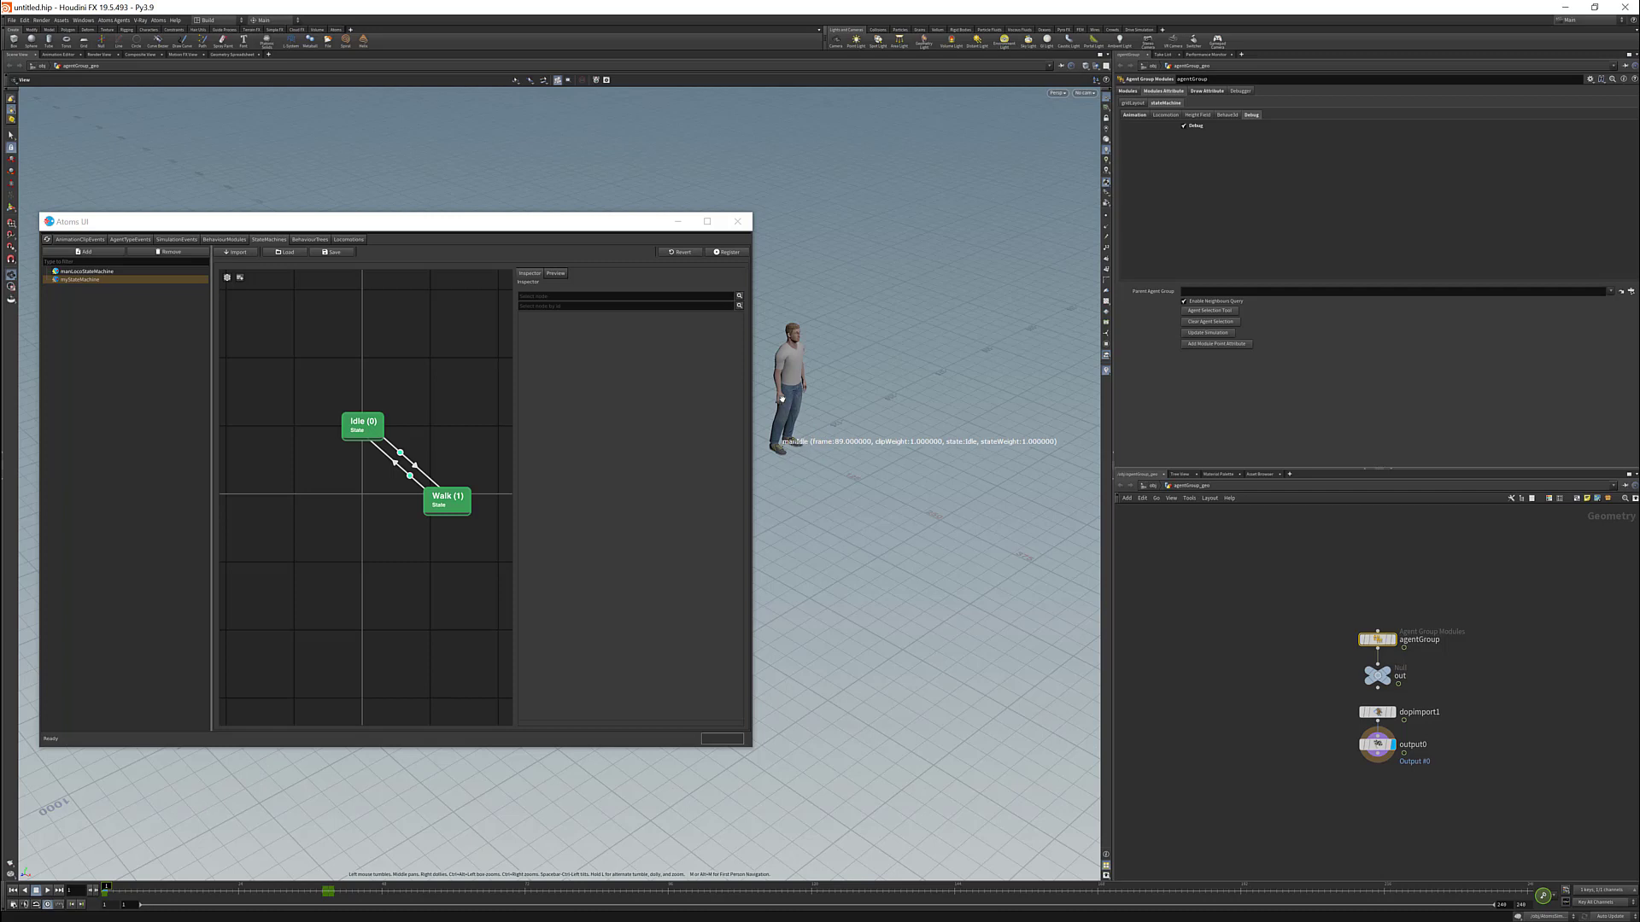
left_click(48, 891)
left_click(12, 891)
left_click(47, 891)
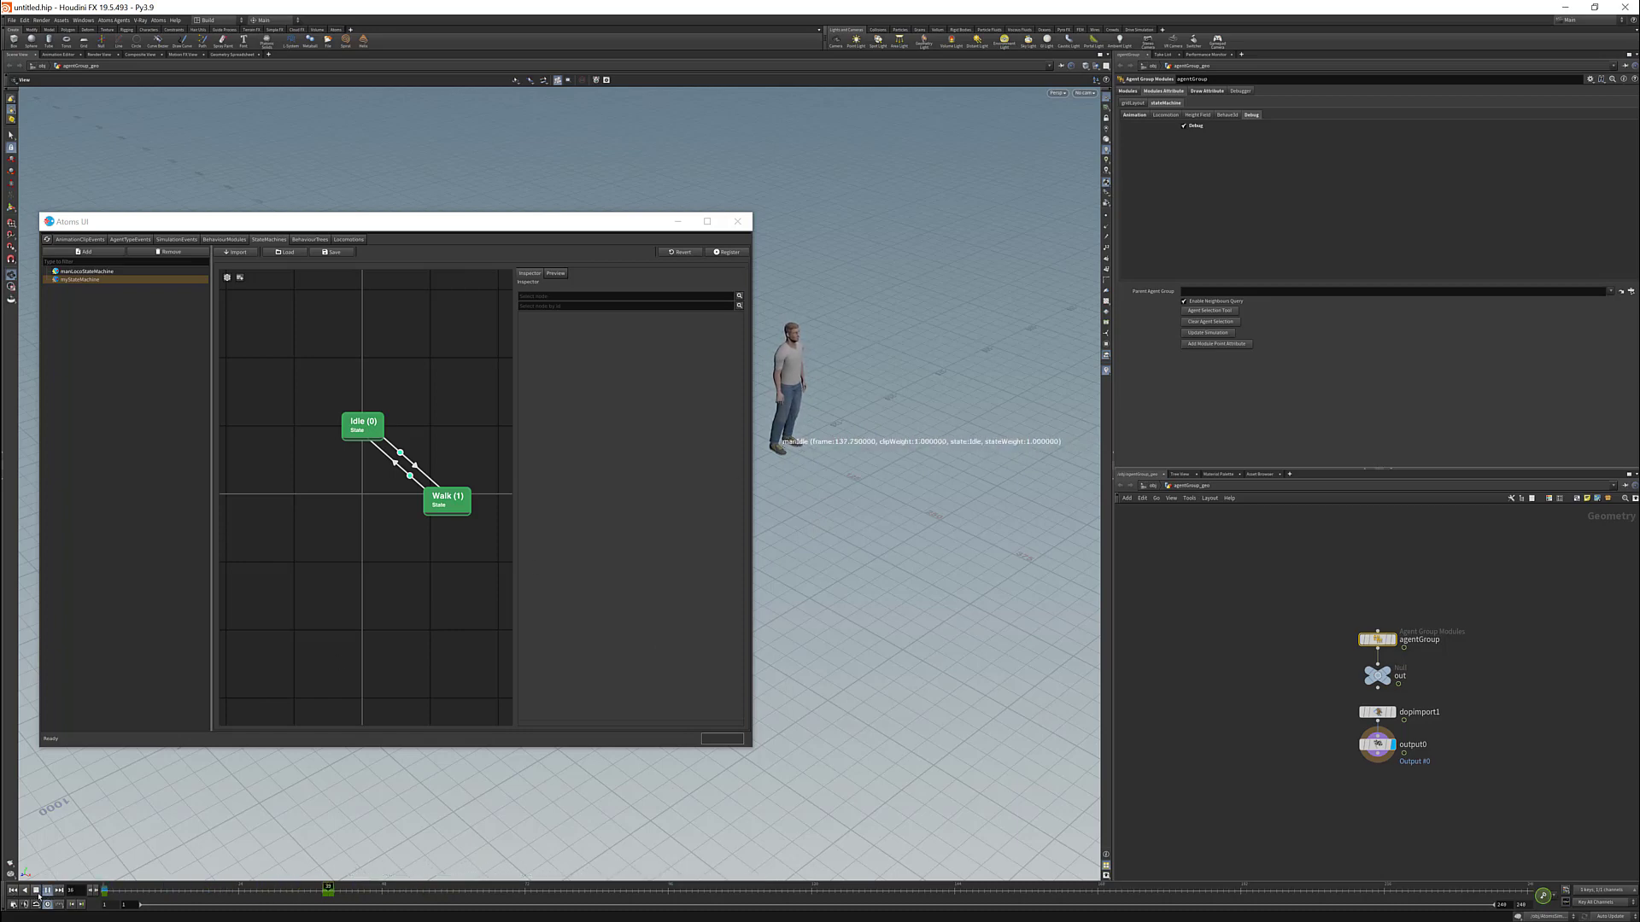
left_click(43, 895)
- Examine the clip debug text frame by frame as the idle-to-walk transition starts, then rewind and turn off Debug
left_click(96, 894)
left_click(96, 894)
left_click(96, 893)
left_click(96, 894)
left_click(96, 893)
left_click(97, 894)
left_click(97, 894)
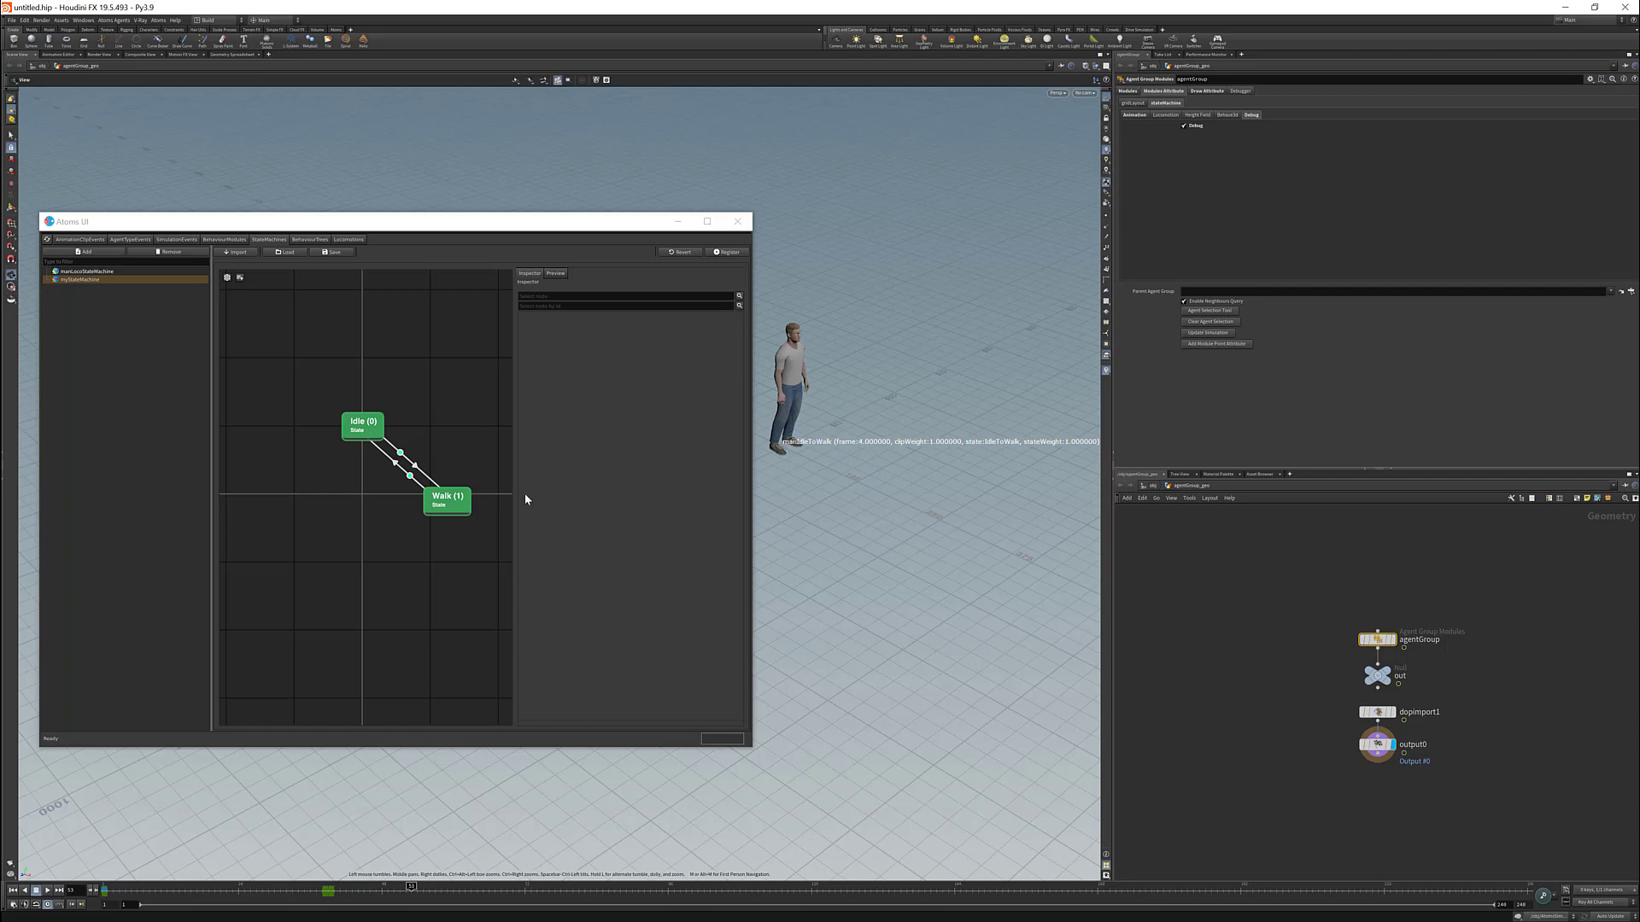
left_click(12, 892)
left_click(1184, 125)
- Open the Agent Group Debugger on its state machine view and enlarge the window and graph beside the agent
left_click(1235, 91)
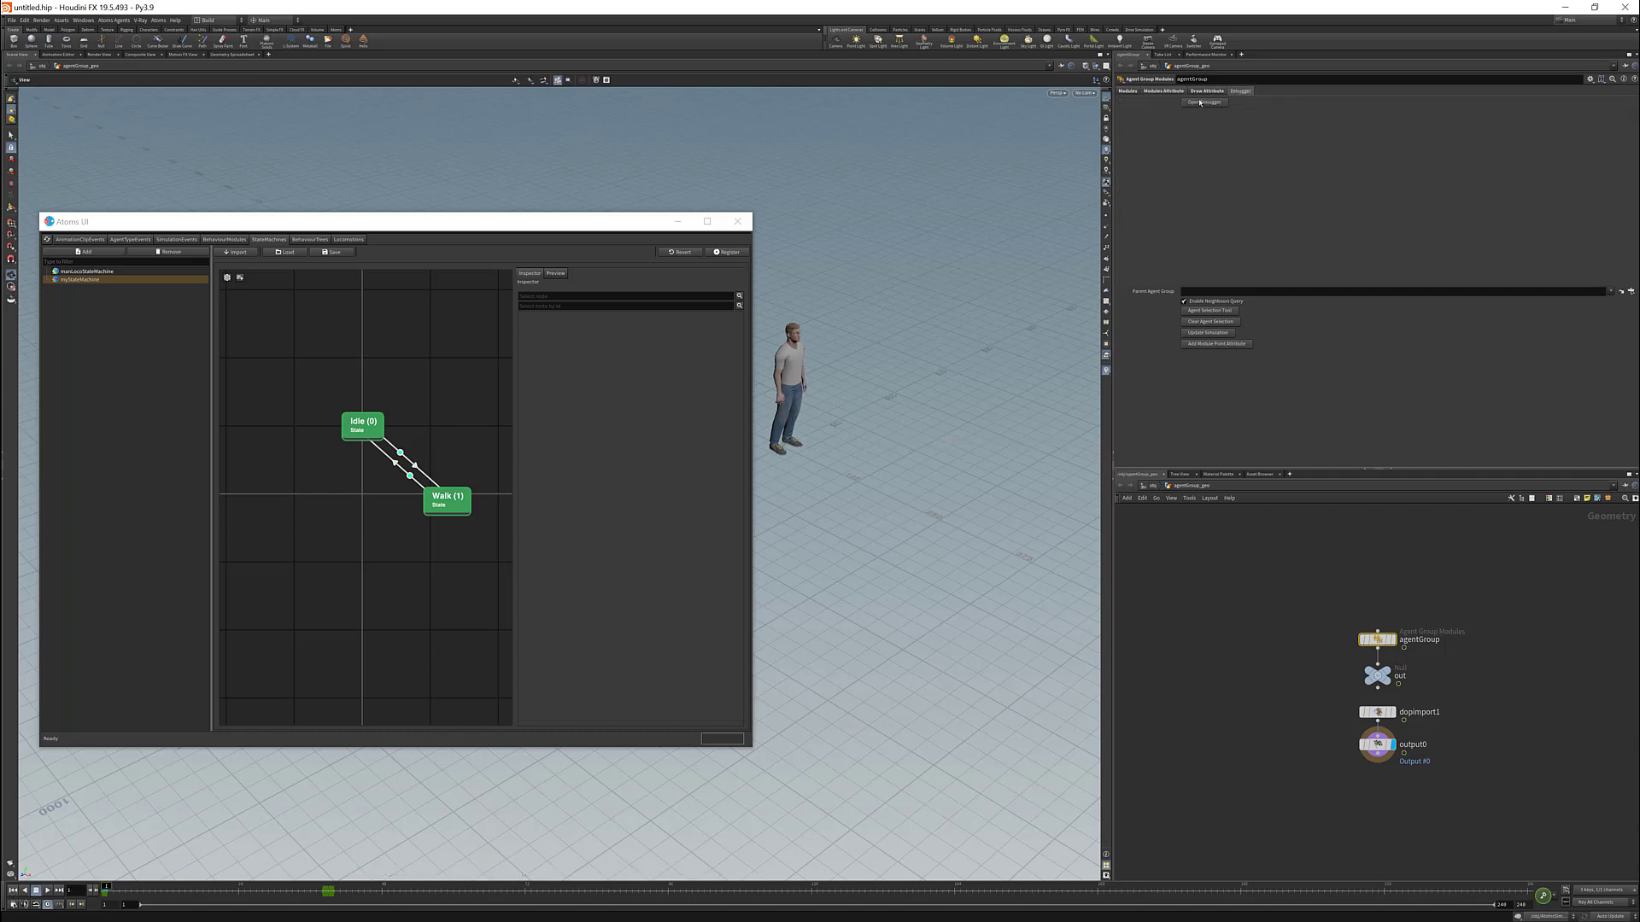
left_click(1204, 103)
left_click_drag(846, 289, 408, 443)
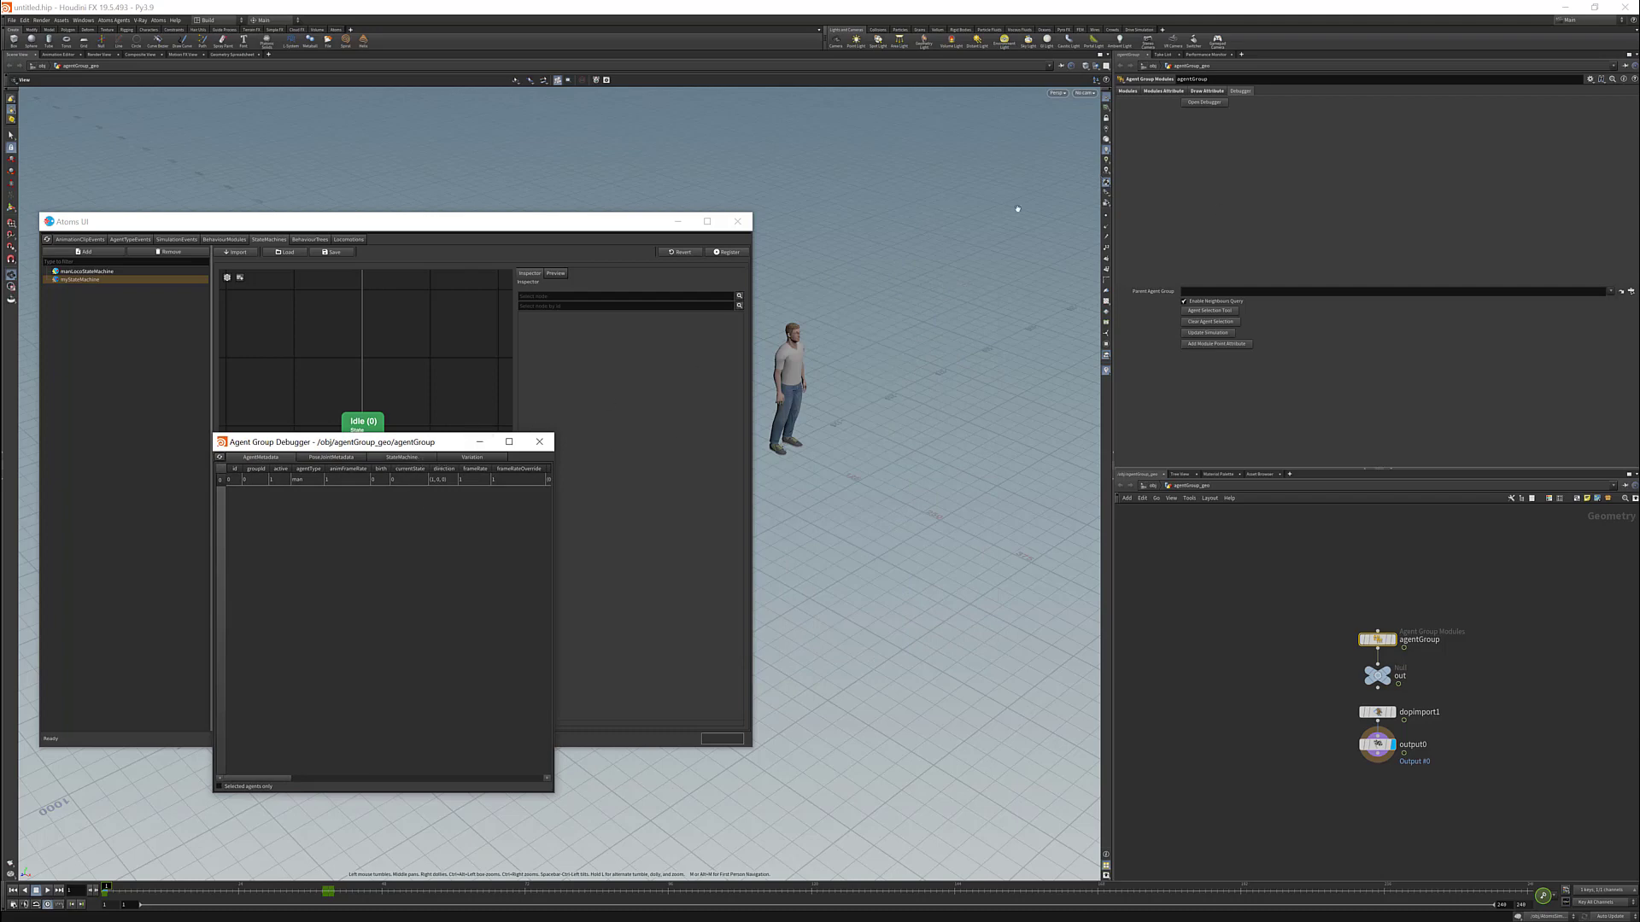
left_click(402, 457)
left_click_drag(401, 442, 281, 326)
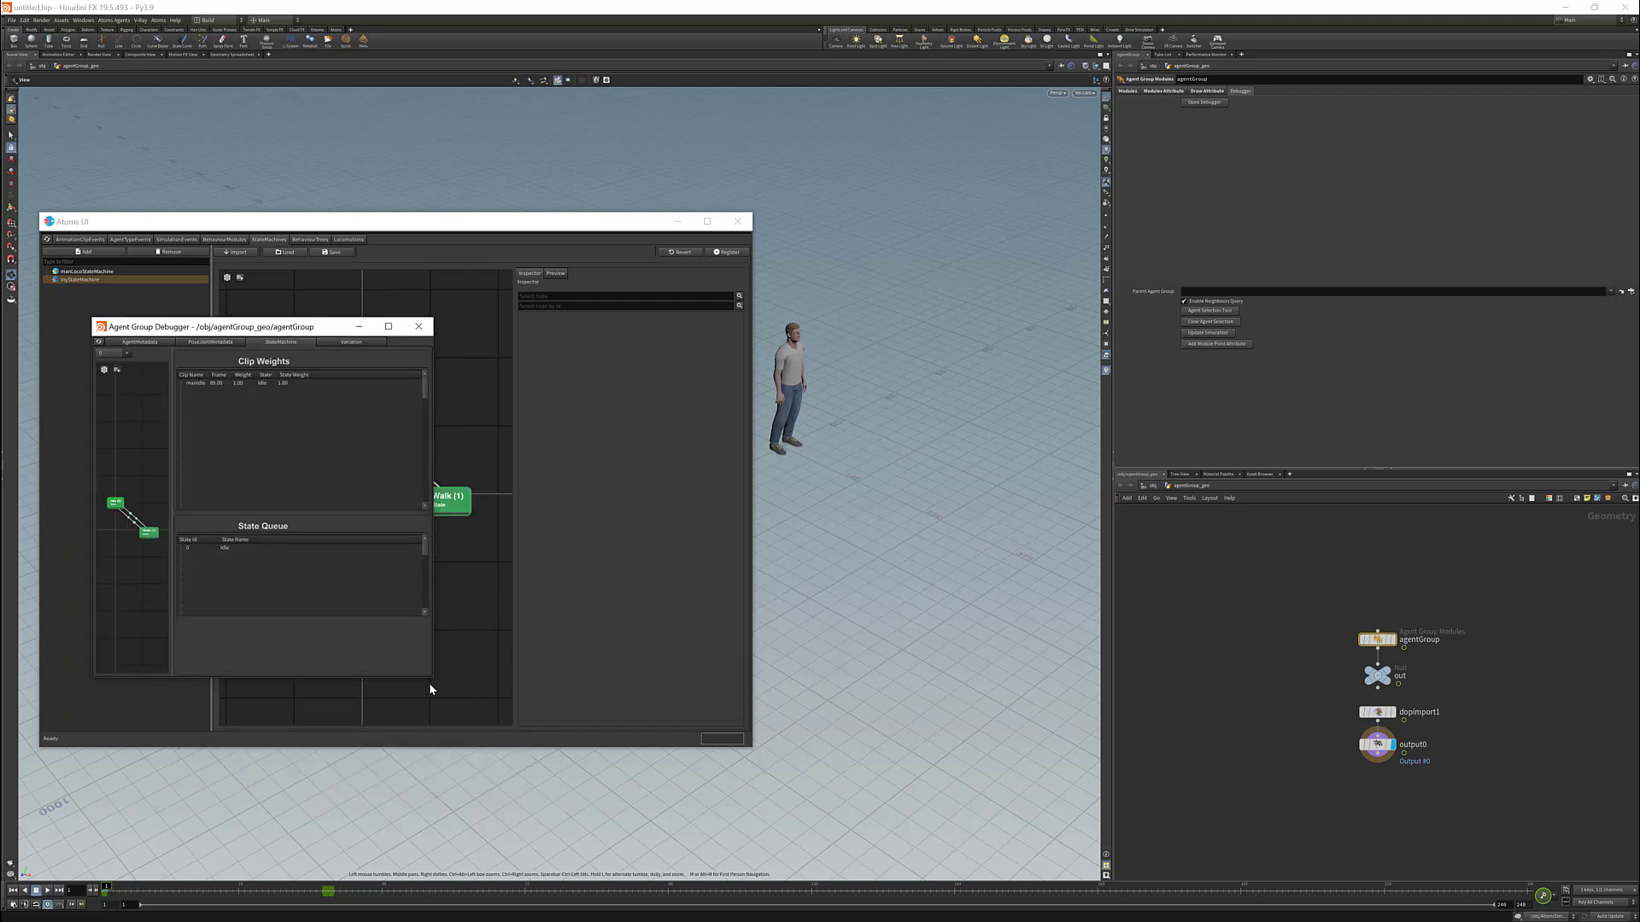
left_click_drag(433, 677, 786, 847)
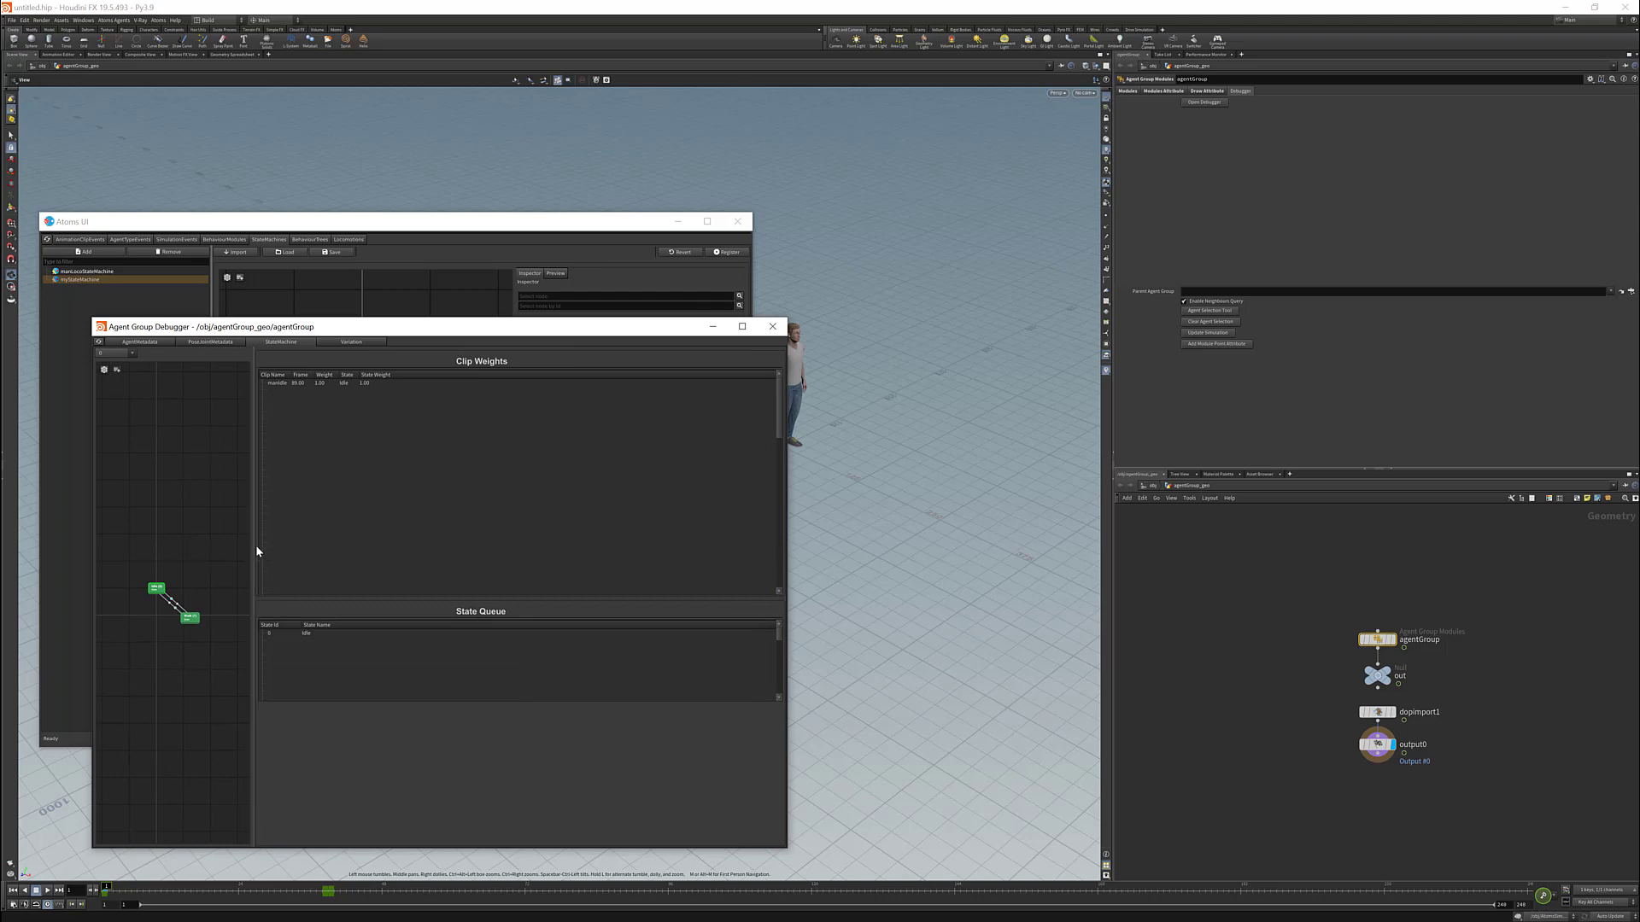
left_click_drag(256, 551, 397, 564)
scroll(296, 578, "up", 5)
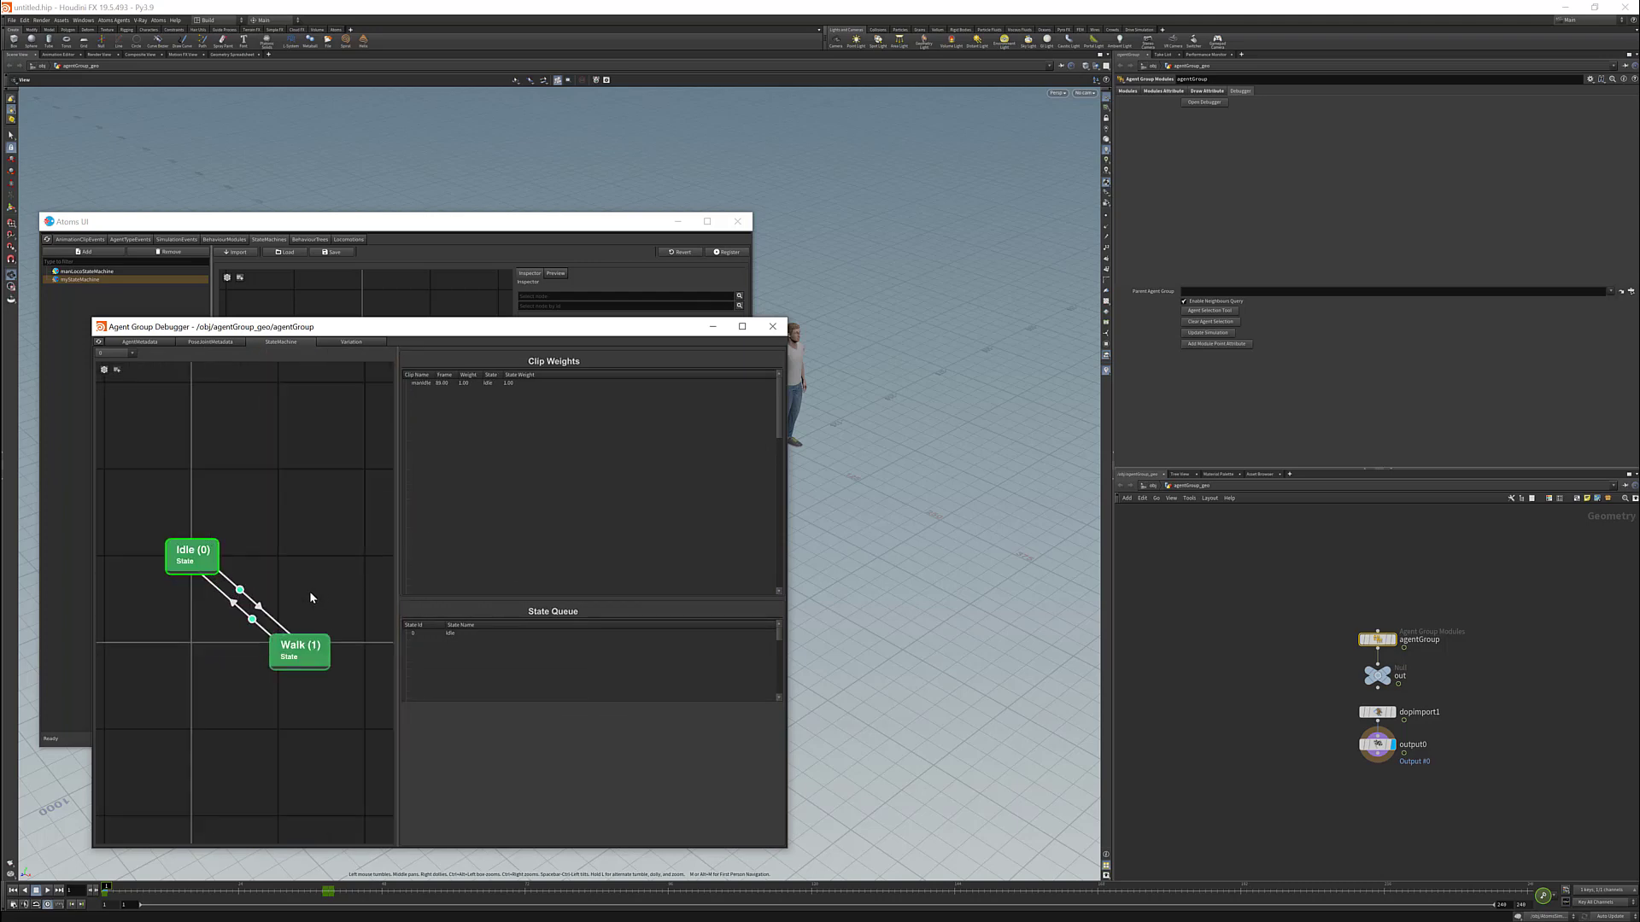
left_click_drag(394, 330, 345, 290)
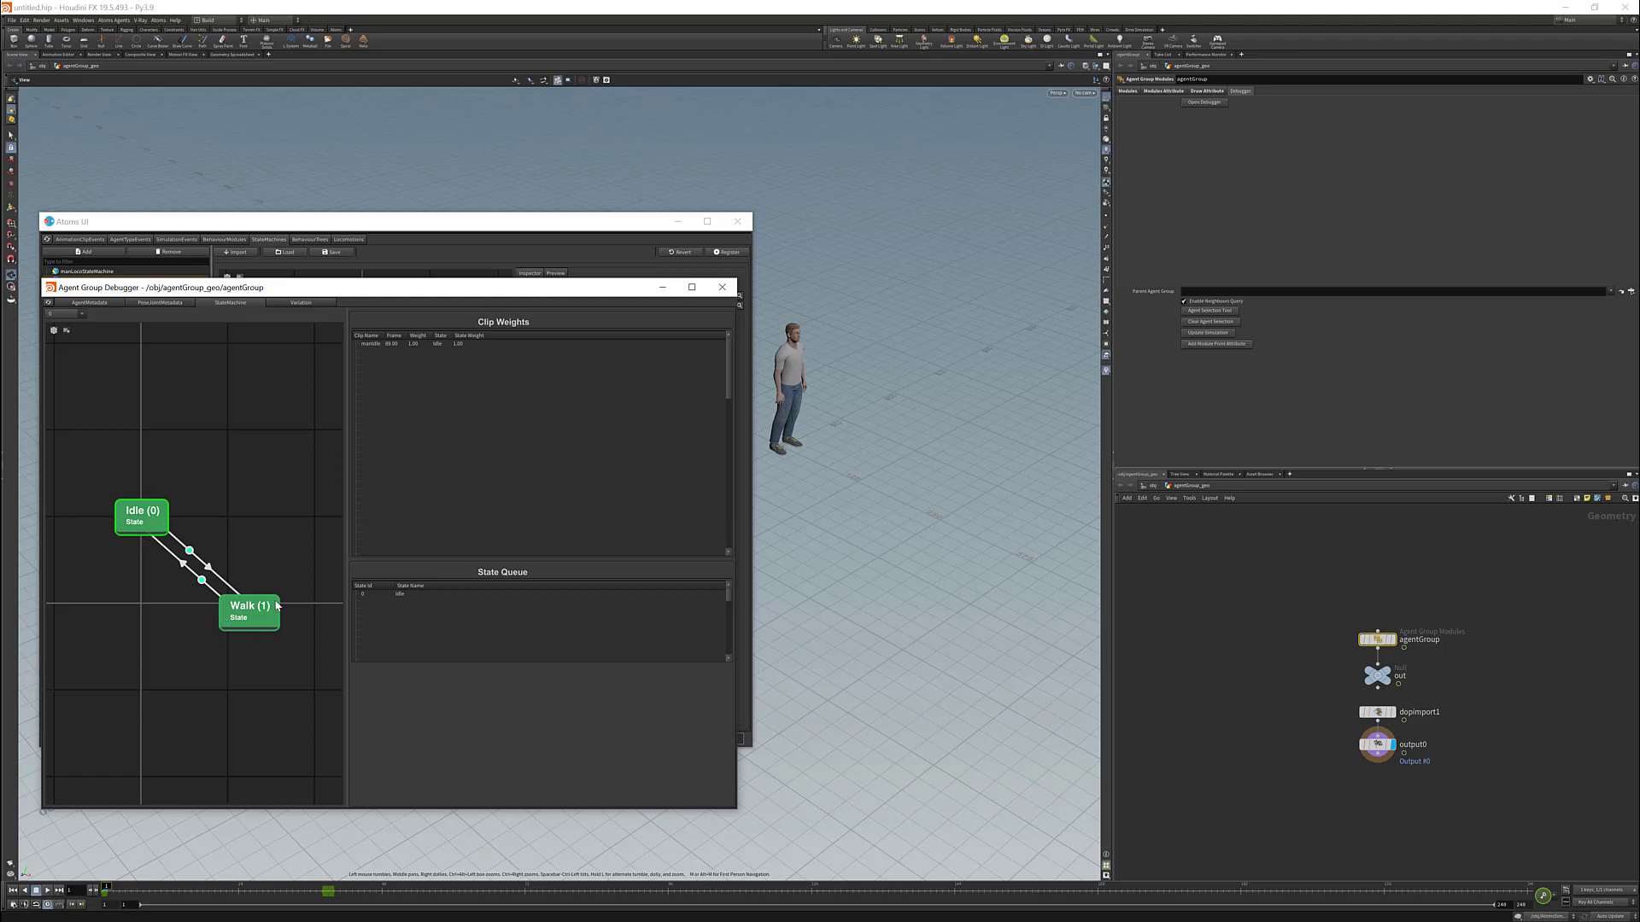
- Advance the simulation to the State keyframe while examining the debugger's clip weights and state queue
left_click(48, 890)
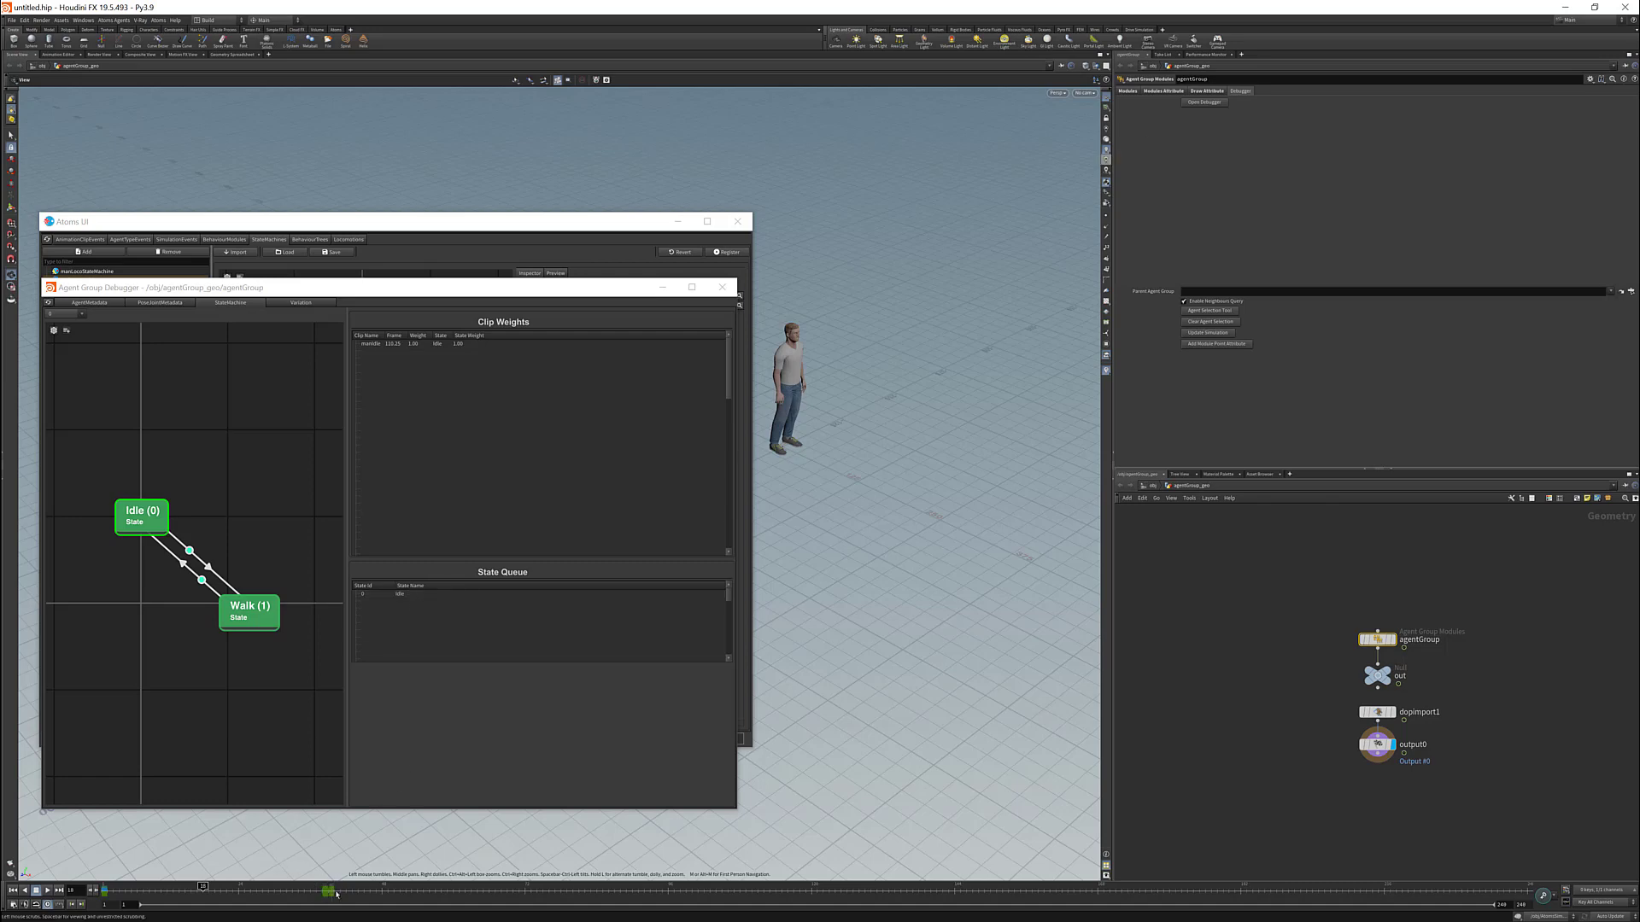
left_click(98, 891)
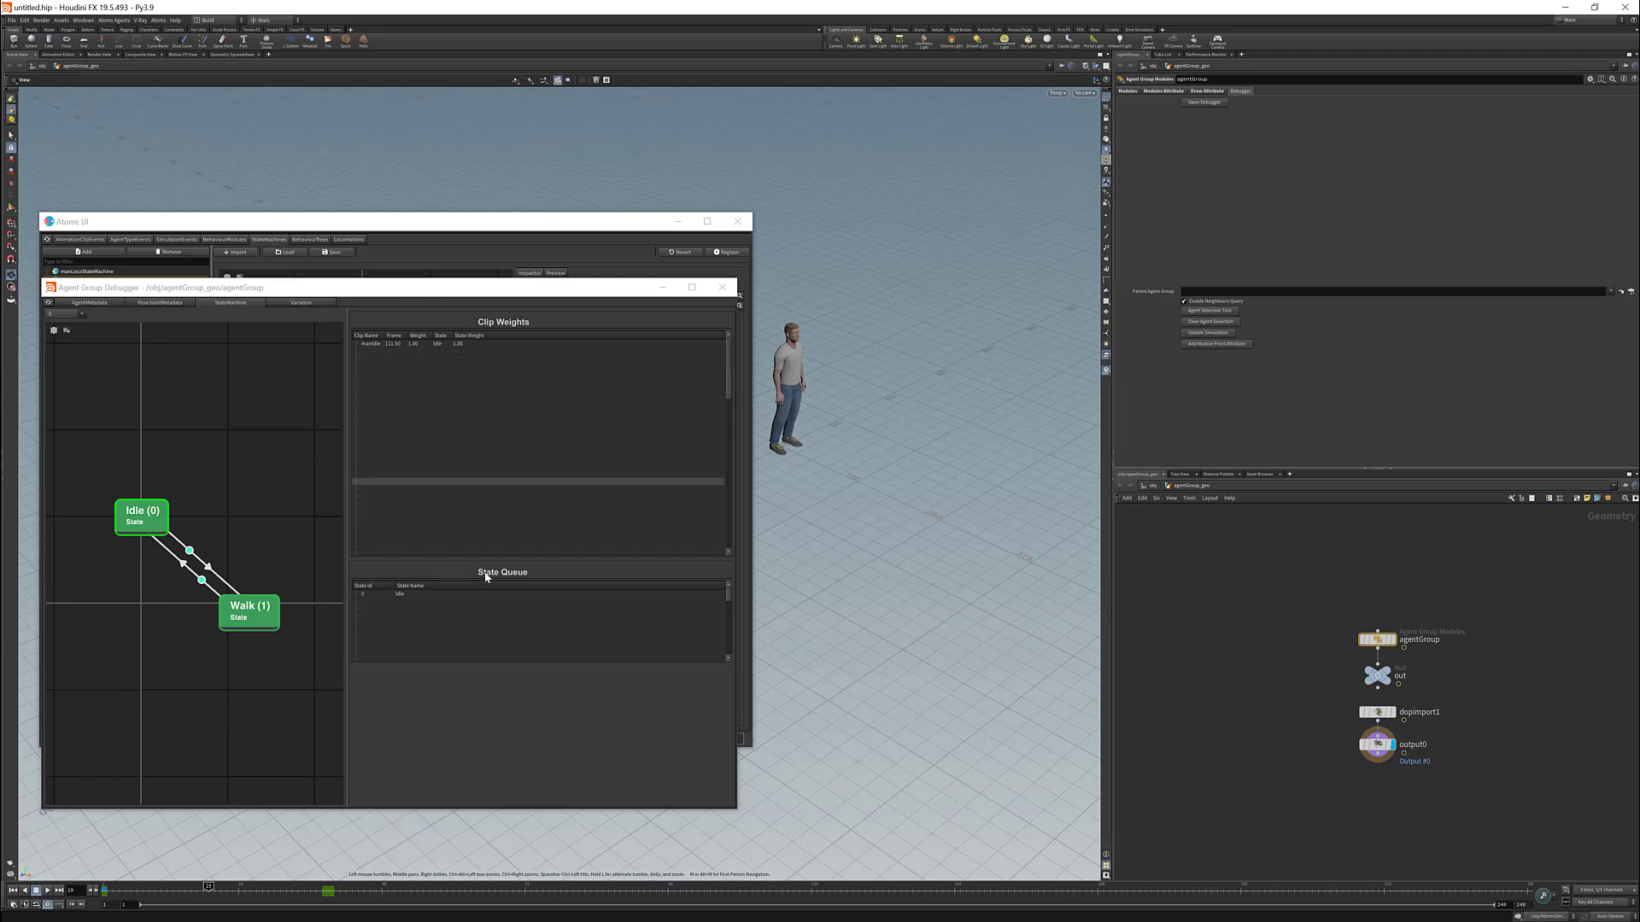
left_click(95, 892)
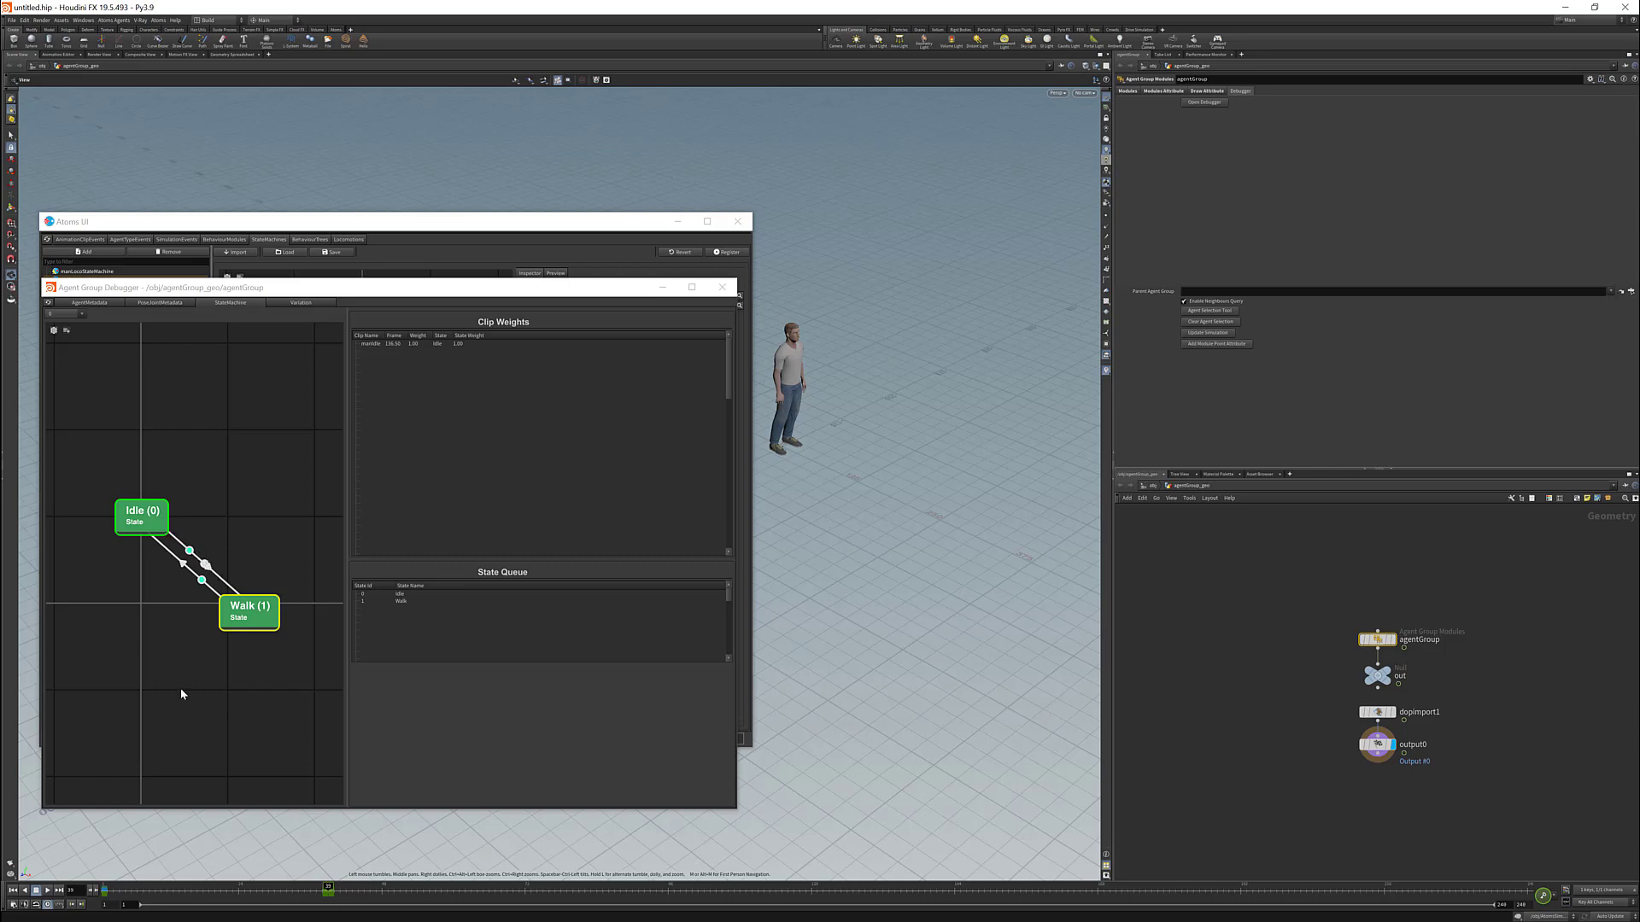
- Step frame by frame through the idle-to-walk transition until Walk is the current state, then close the debugger
left_click(95, 892)
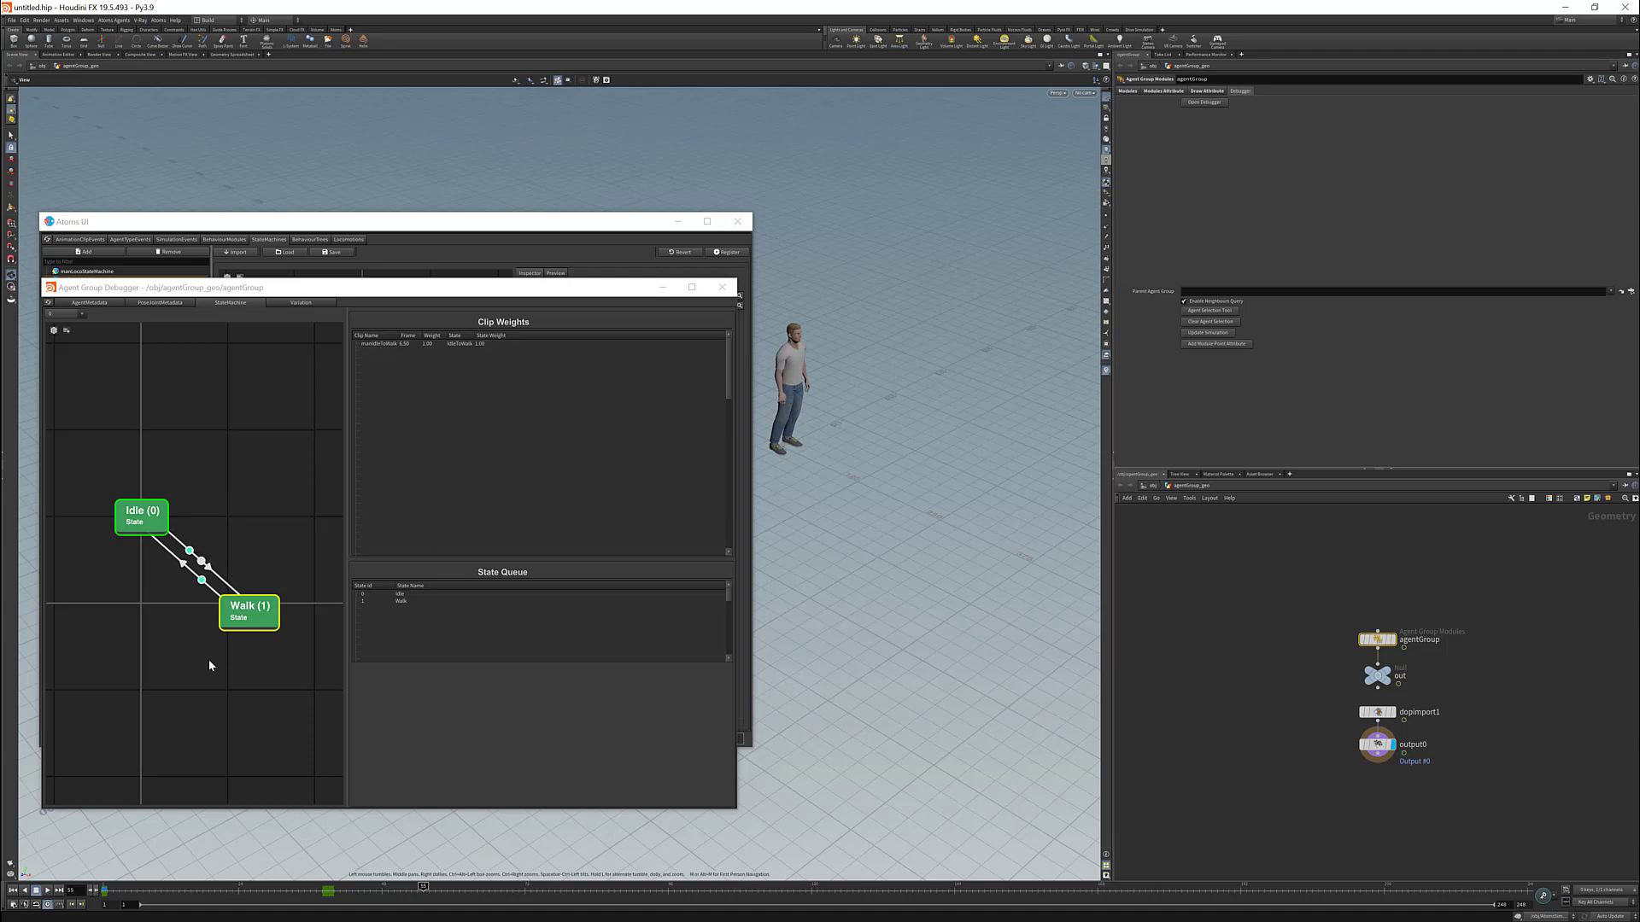
left_click(95, 894)
left_click(95, 893)
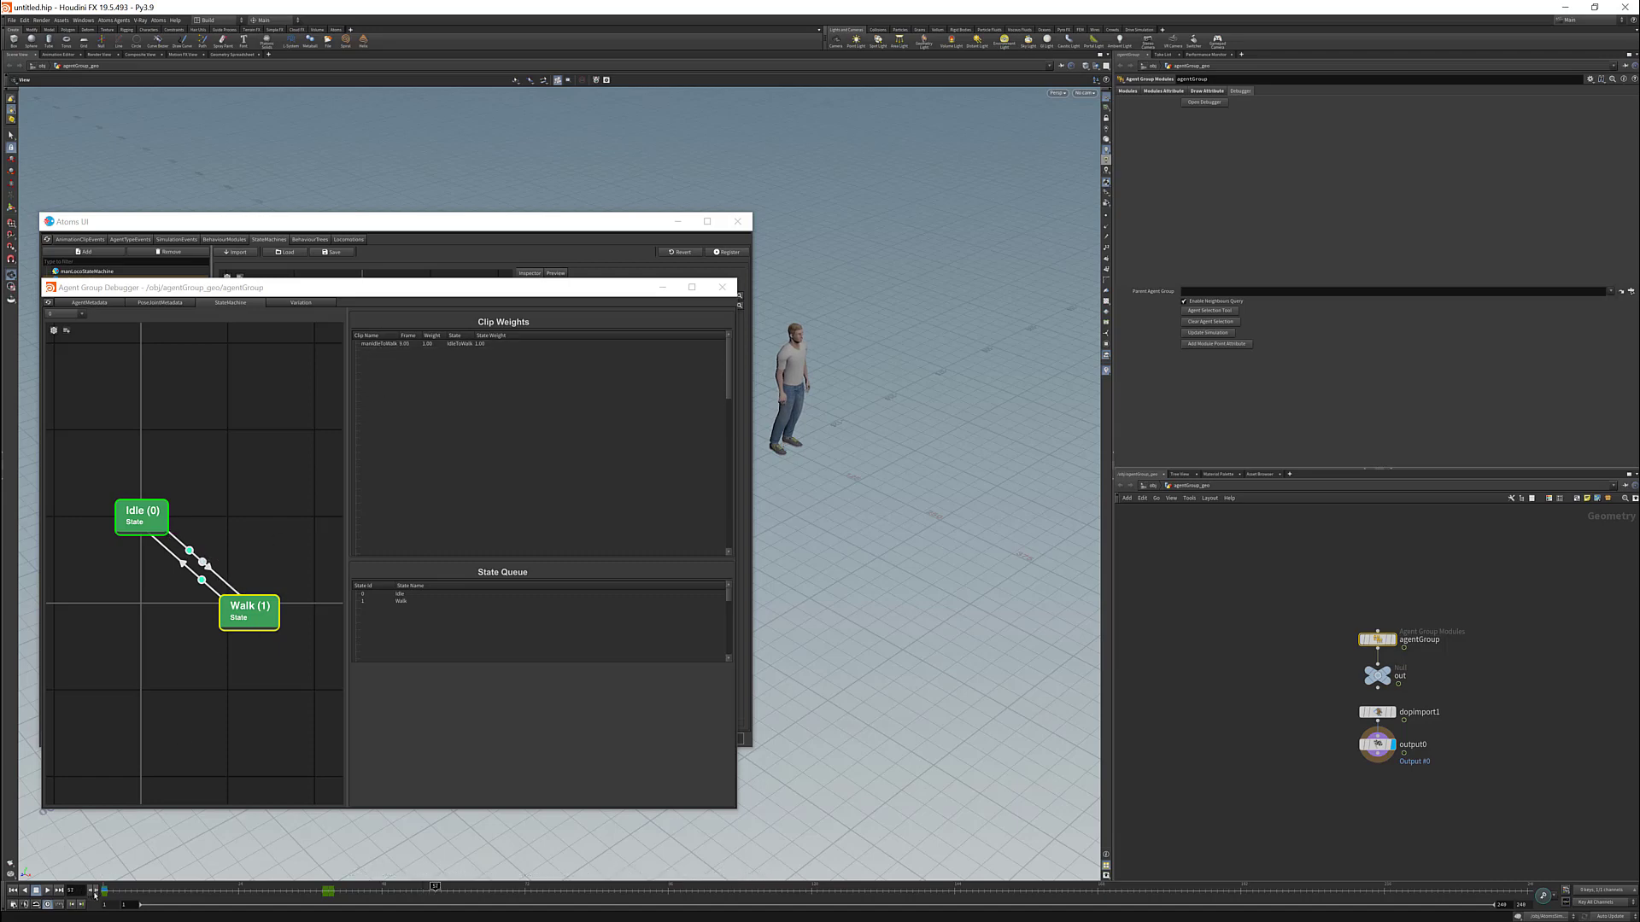
left_click(95, 894)
left_click(95, 894)
left_click(95, 893)
left_click(94, 894)
left_click(95, 894)
left_click(95, 894)
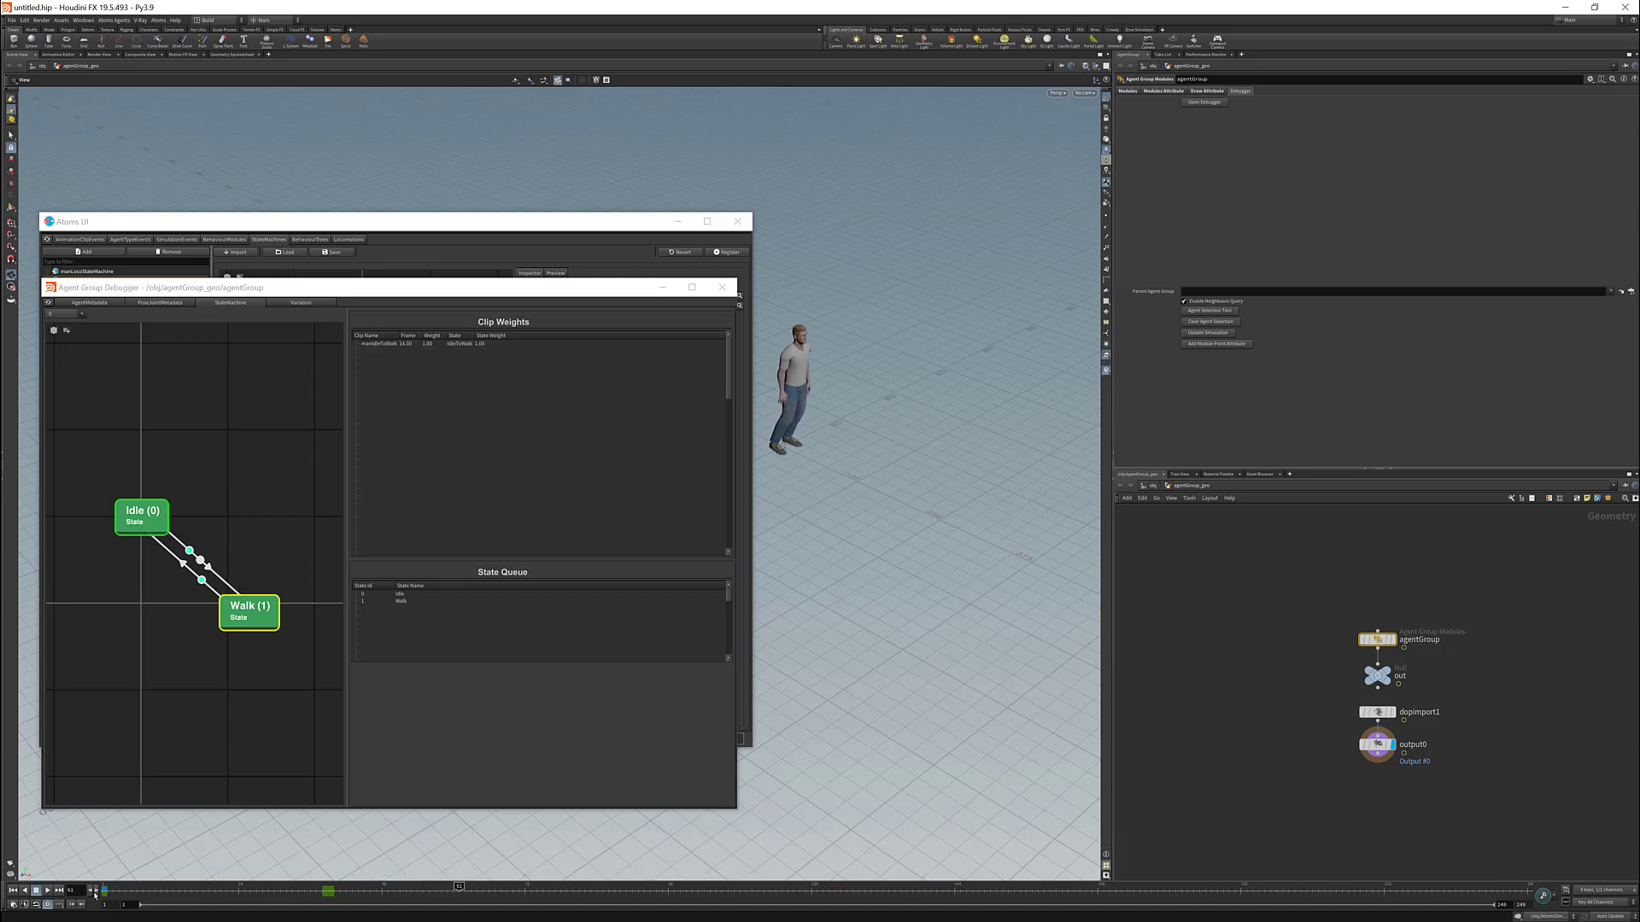
left_click(95, 893)
left_click(95, 893)
left_click(95, 893)
left_click(94, 894)
left_click(95, 893)
left_click(95, 894)
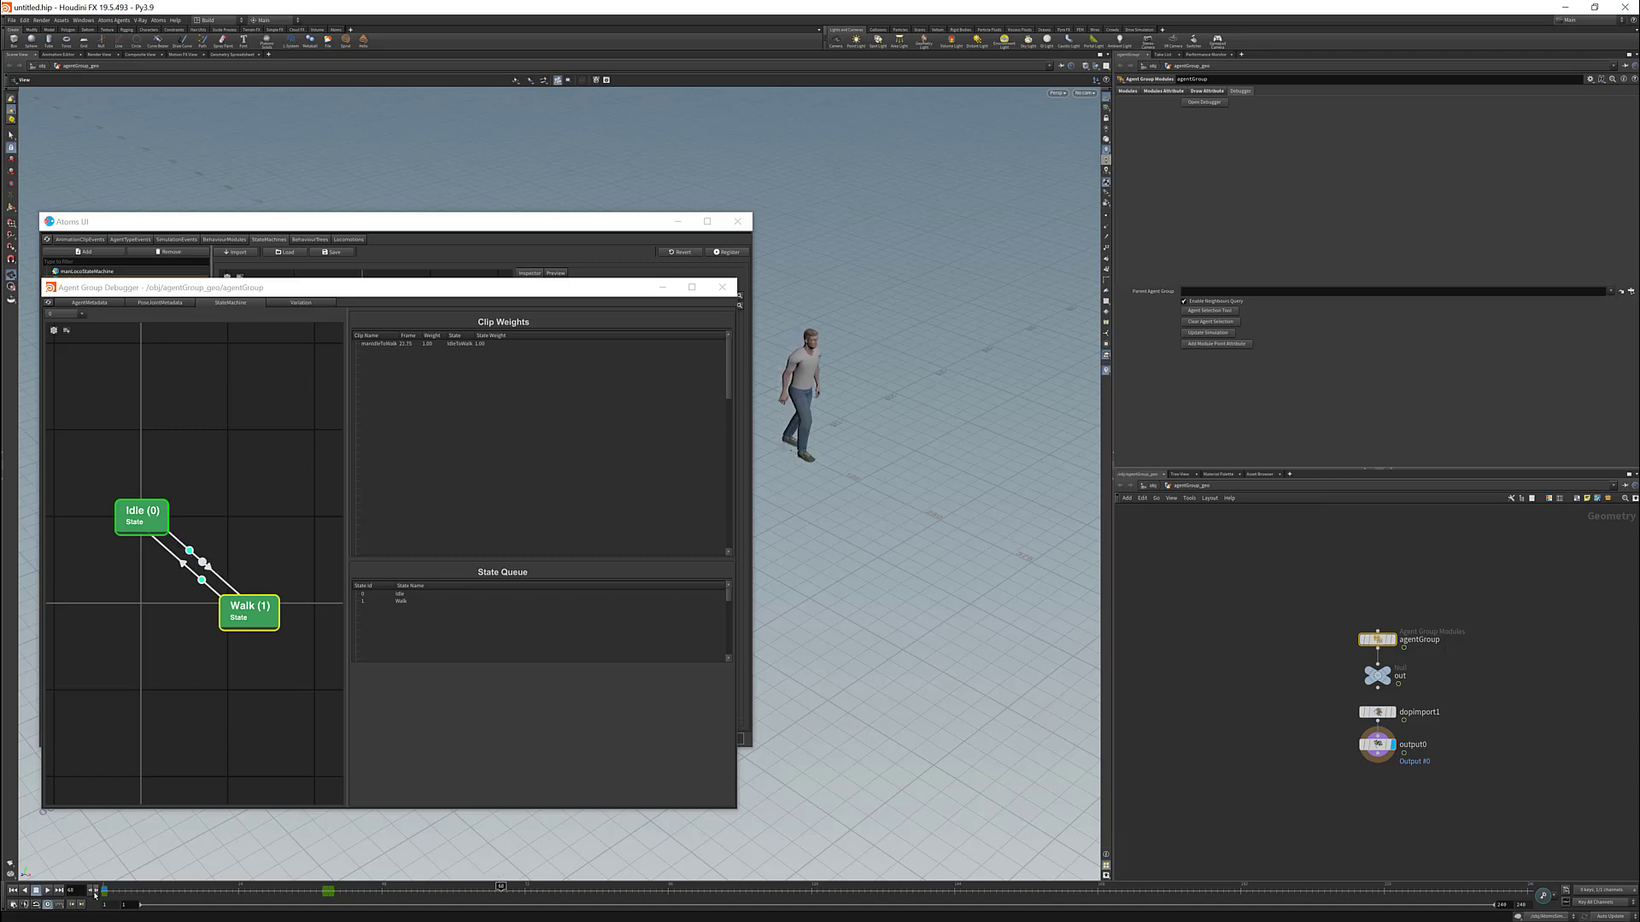
left_click(95, 894)
left_click(95, 894)
left_click(94, 893)
left_click(95, 894)
left_click(94, 894)
left_click(95, 894)
left_click(95, 893)
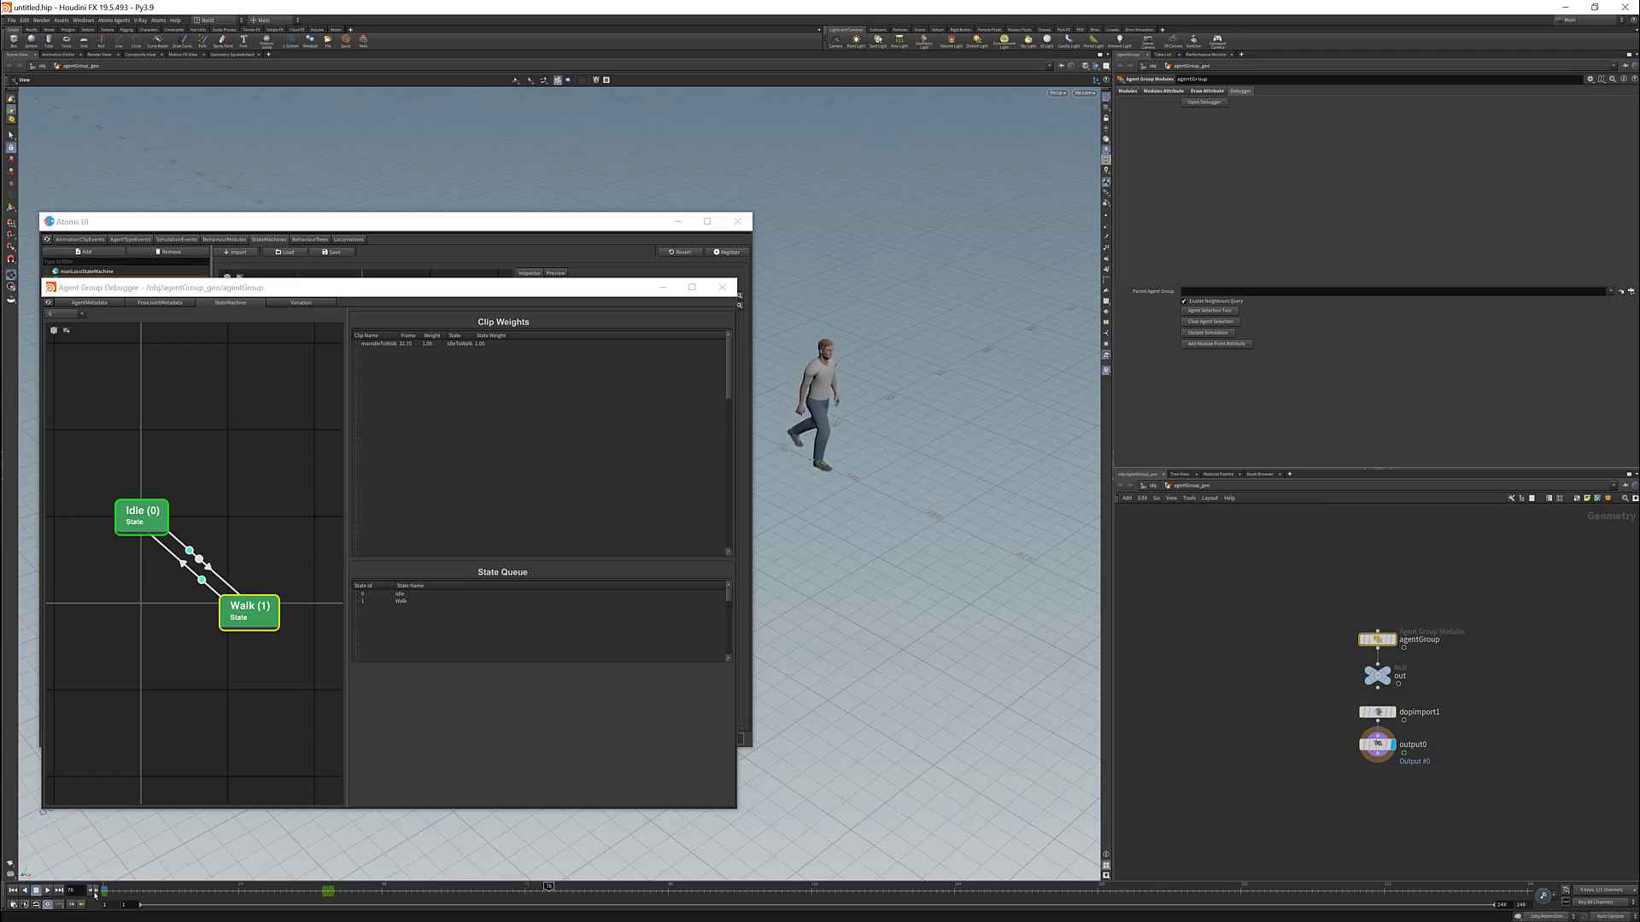
left_click(95, 893)
left_click(94, 893)
left_click(95, 893)
left_click(95, 893)
left_click(95, 894)
left_click(94, 893)
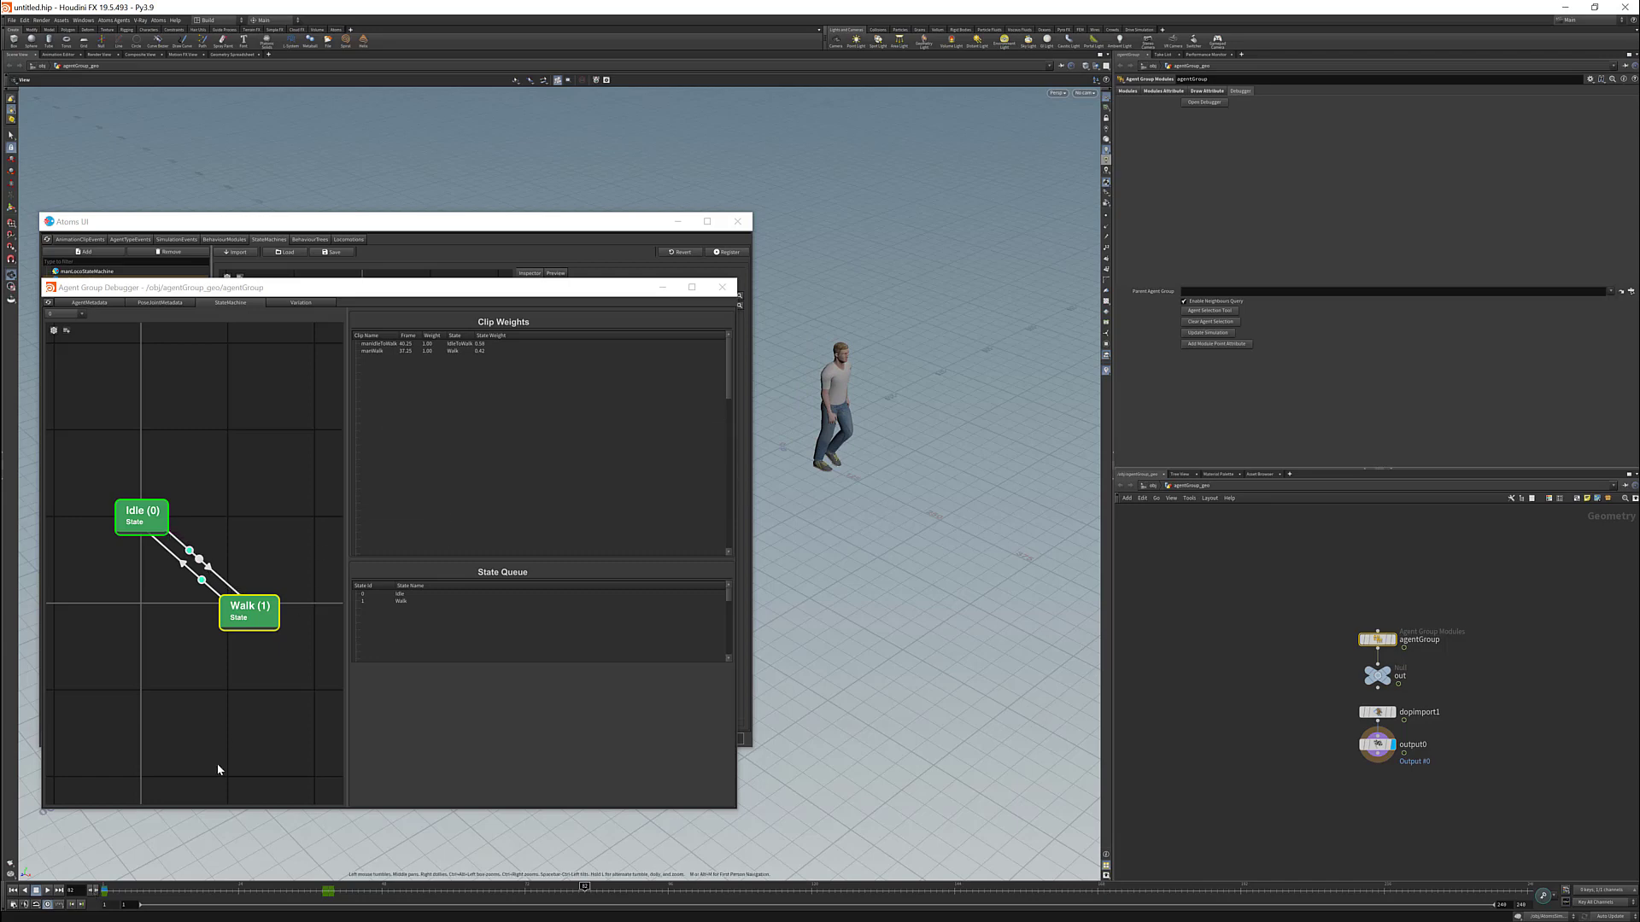
left_click(95, 893)
left_click(95, 893)
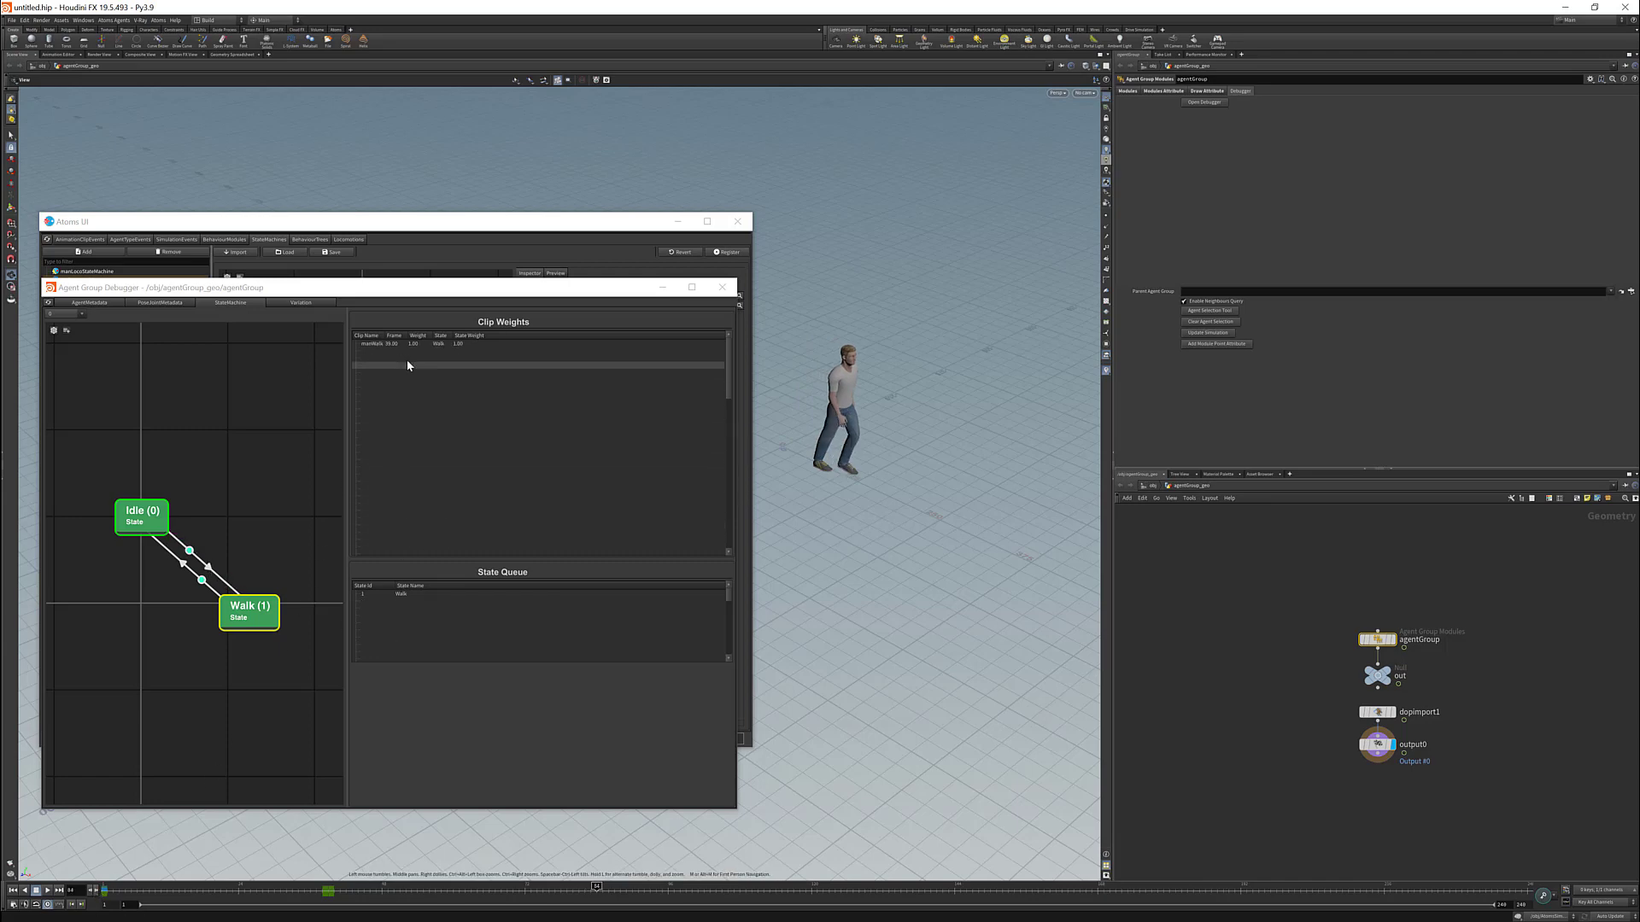
left_click(95, 893)
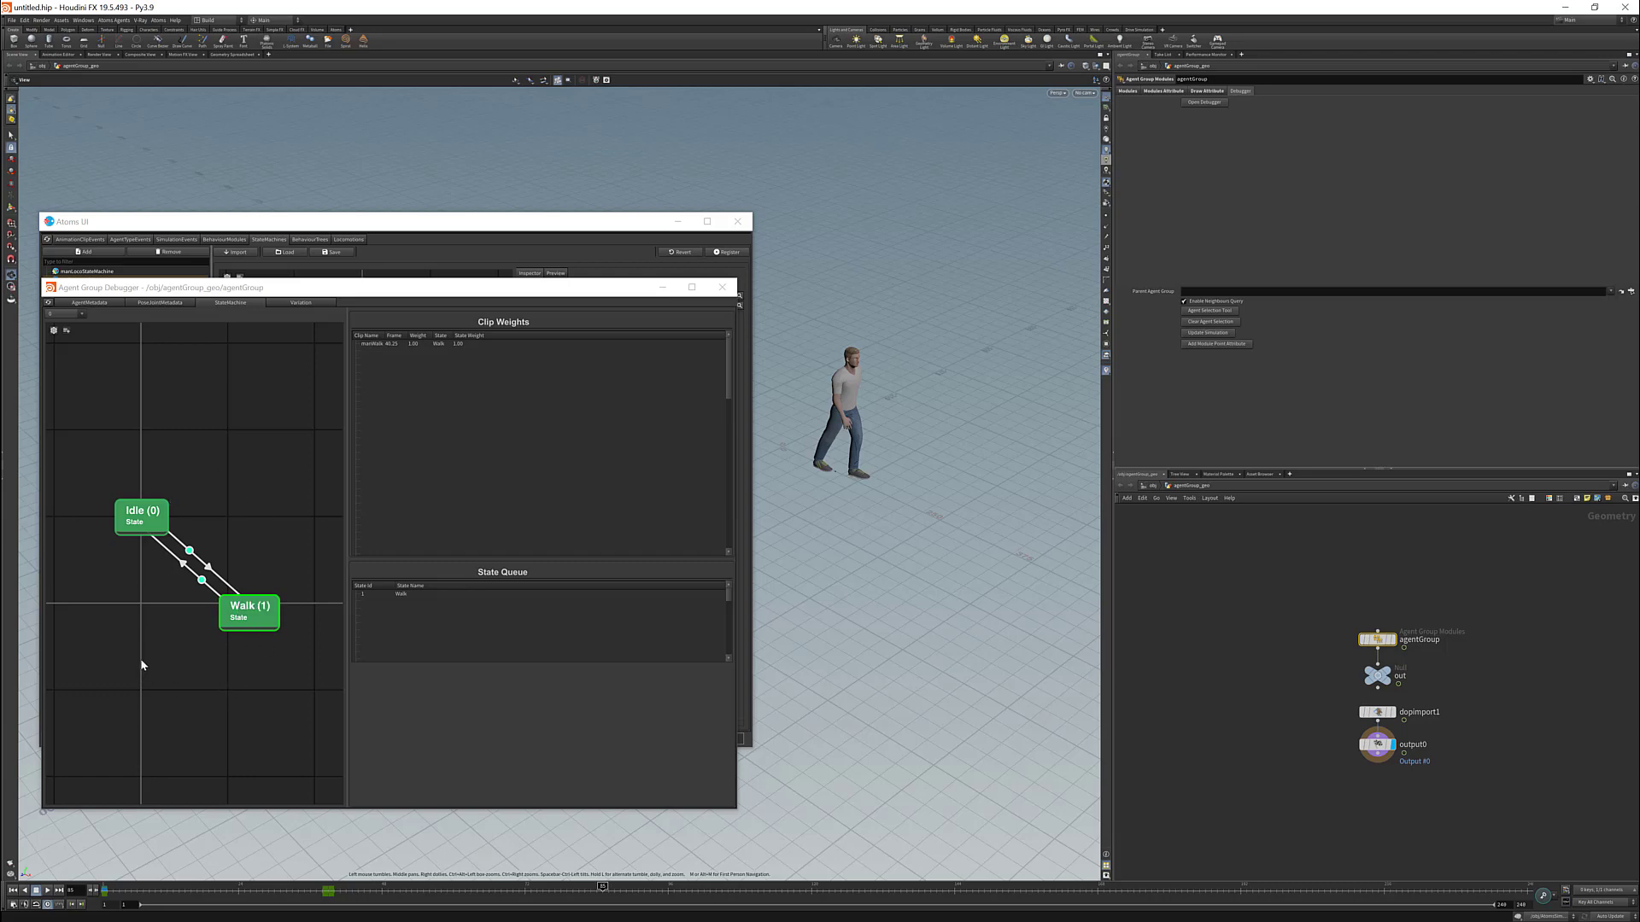
left_click(720, 289)
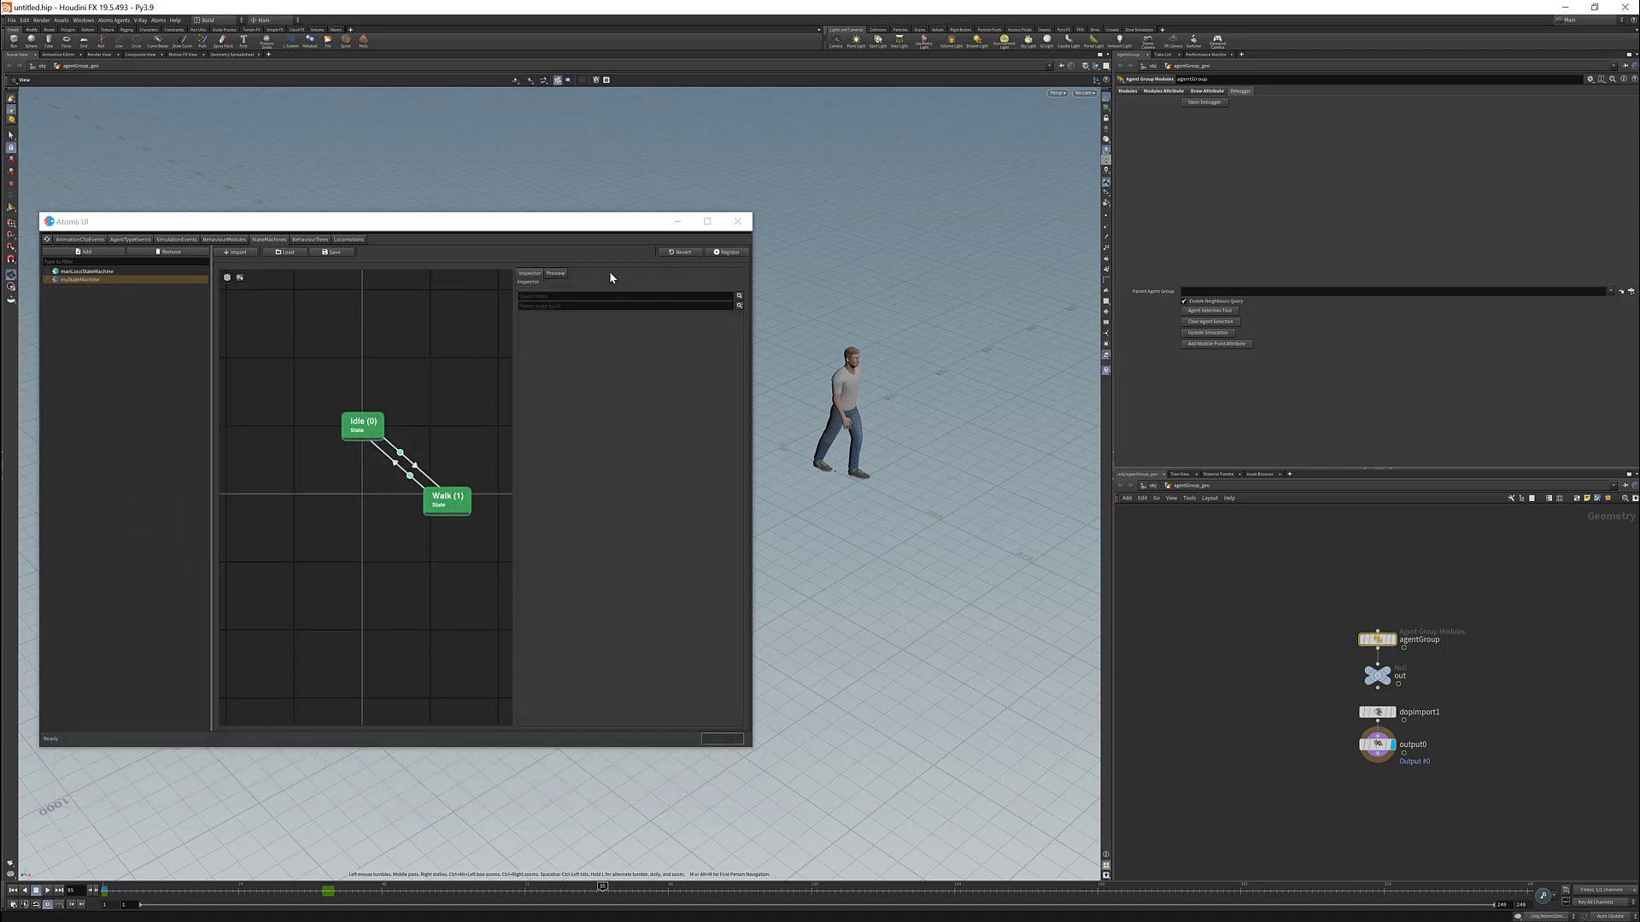
left_click_drag(597, 229, 583, 229)
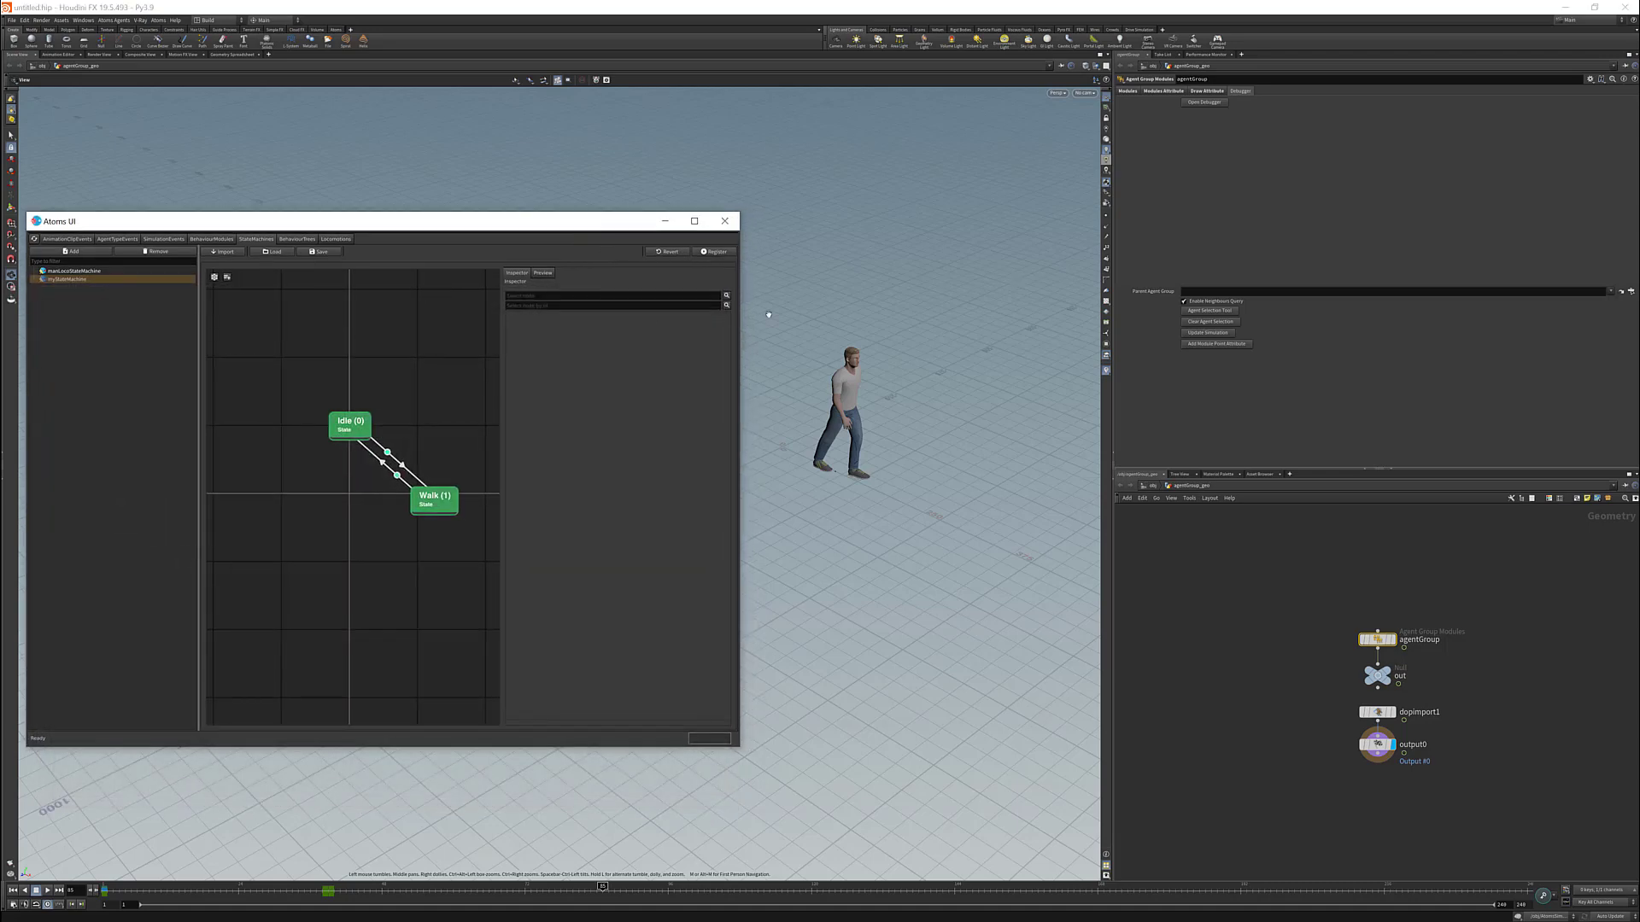
- Add two metadata entries to the agent group's draw attributes and name the first one state
left_click(1207, 91)
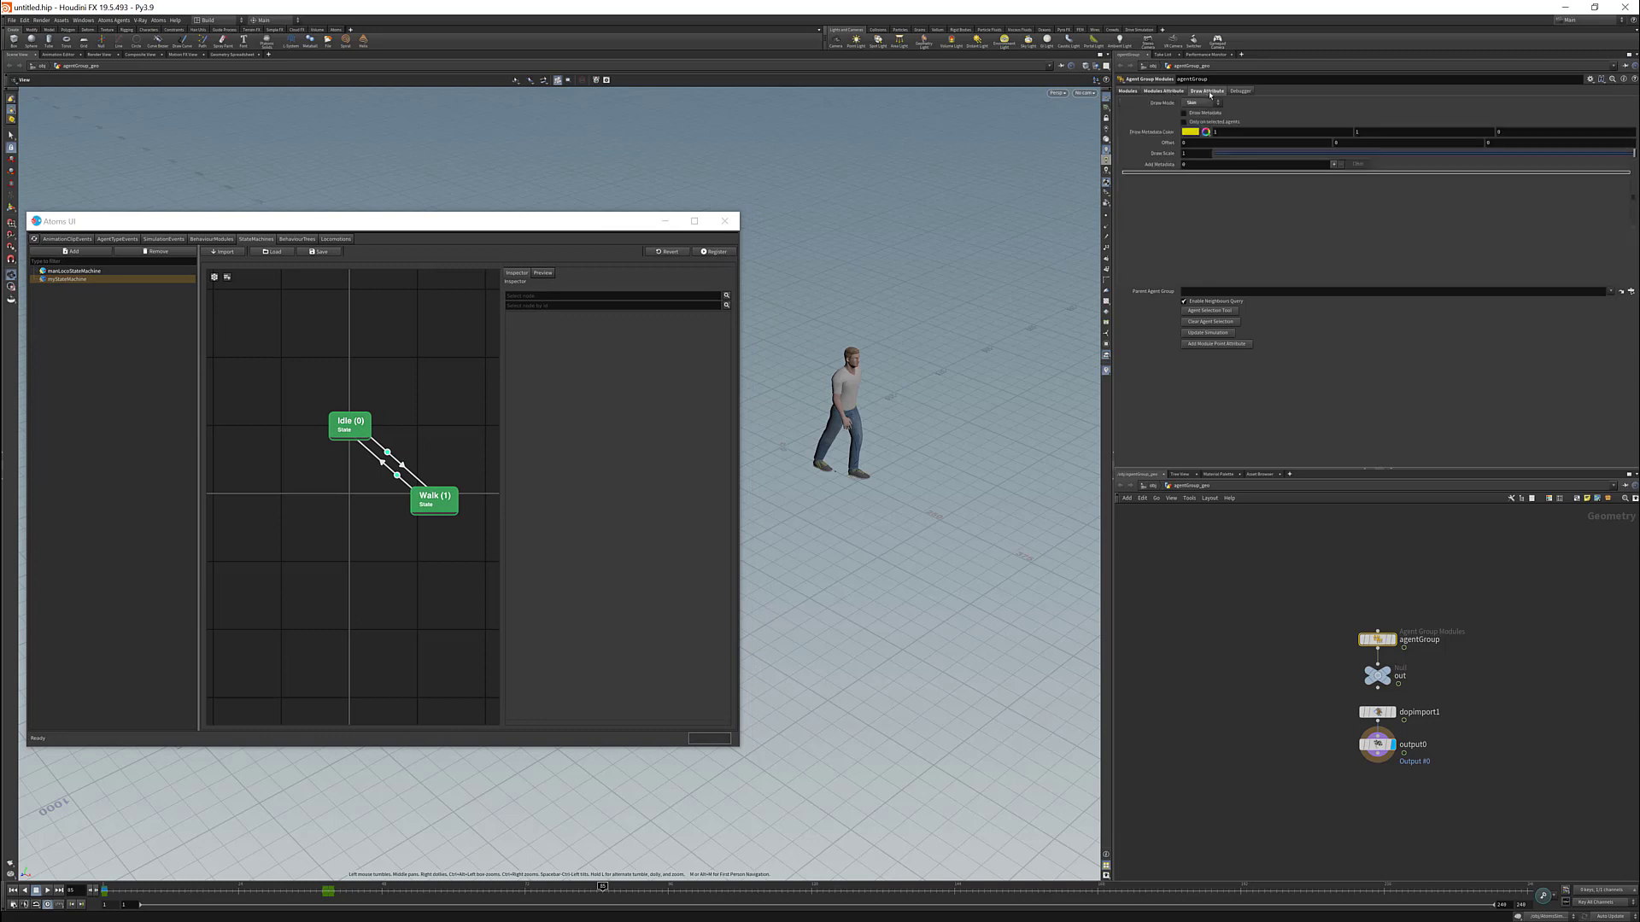
left_click(1334, 164)
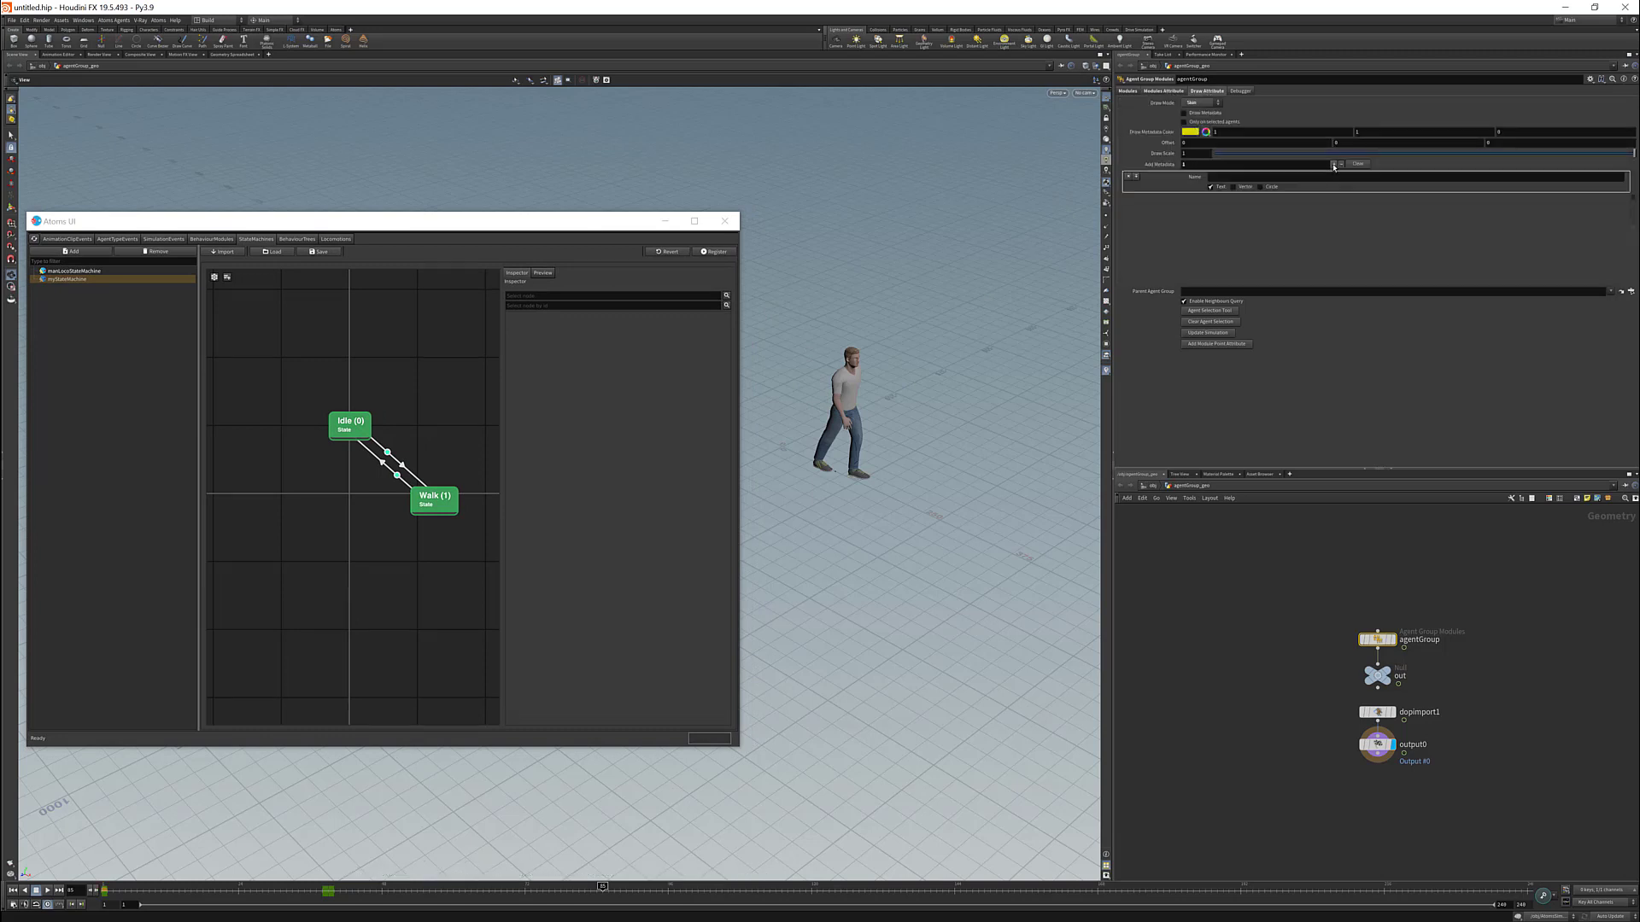
left_click(1333, 164)
left_click(1275, 177)
type("state")
- Name the second metadata entry currentState and enable Draw Metadata
left_click(1264, 197)
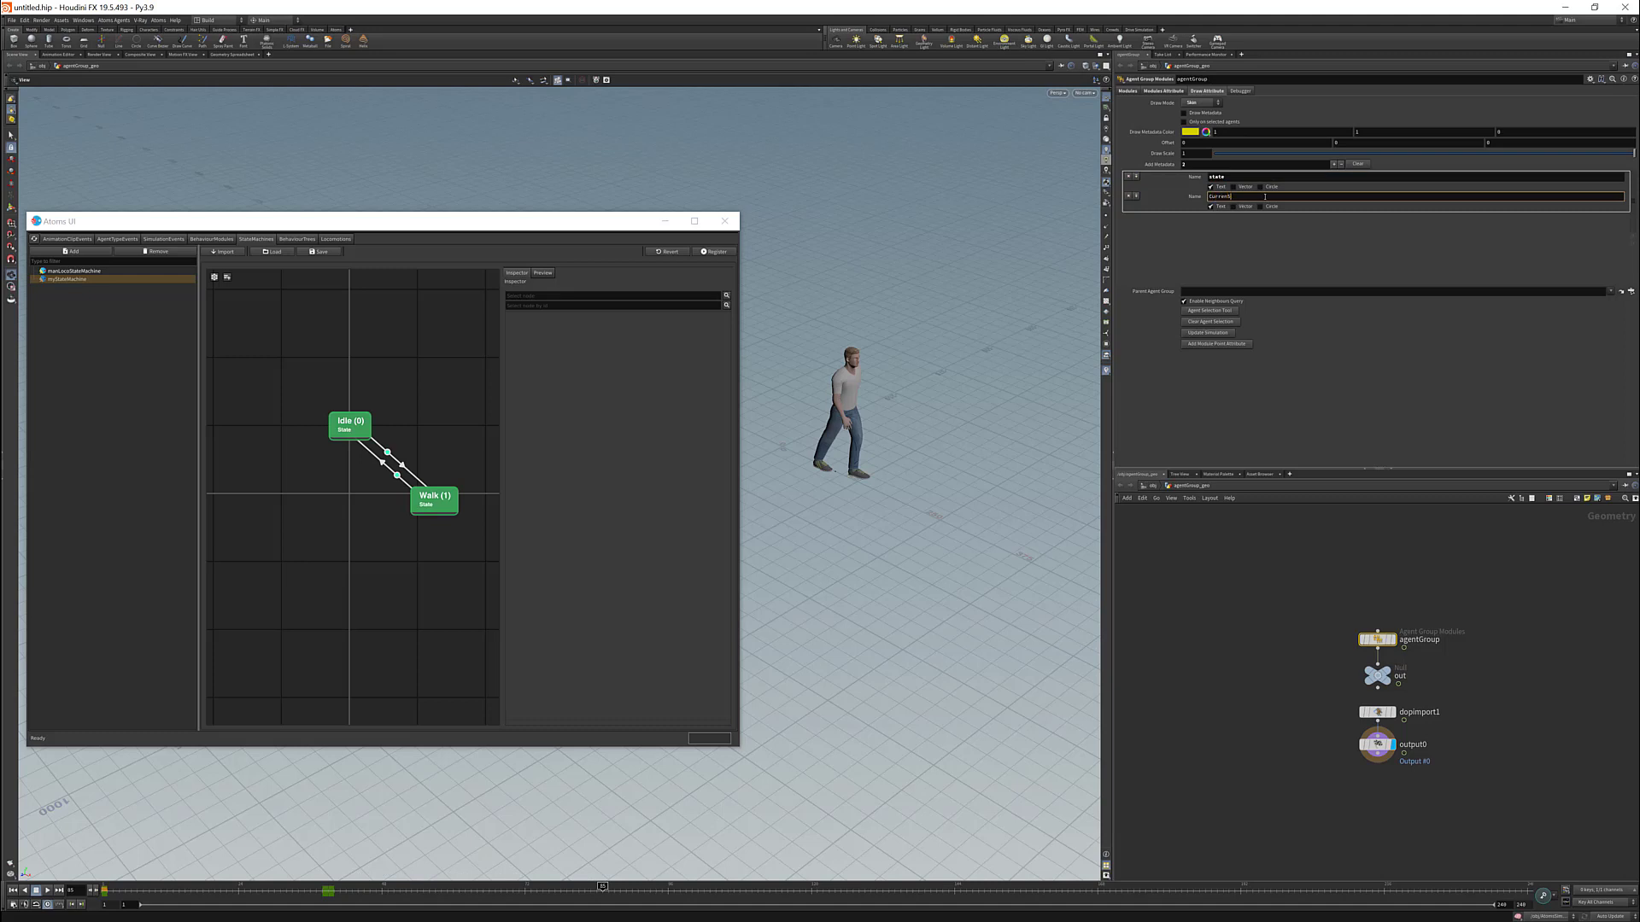
type("Curren")
key("BackSpace")
key("BackSpace")
key("BackSpace")
key("BackSpace")
key("BackSpace")
key("BackSpace")
type("c")
key("Return")
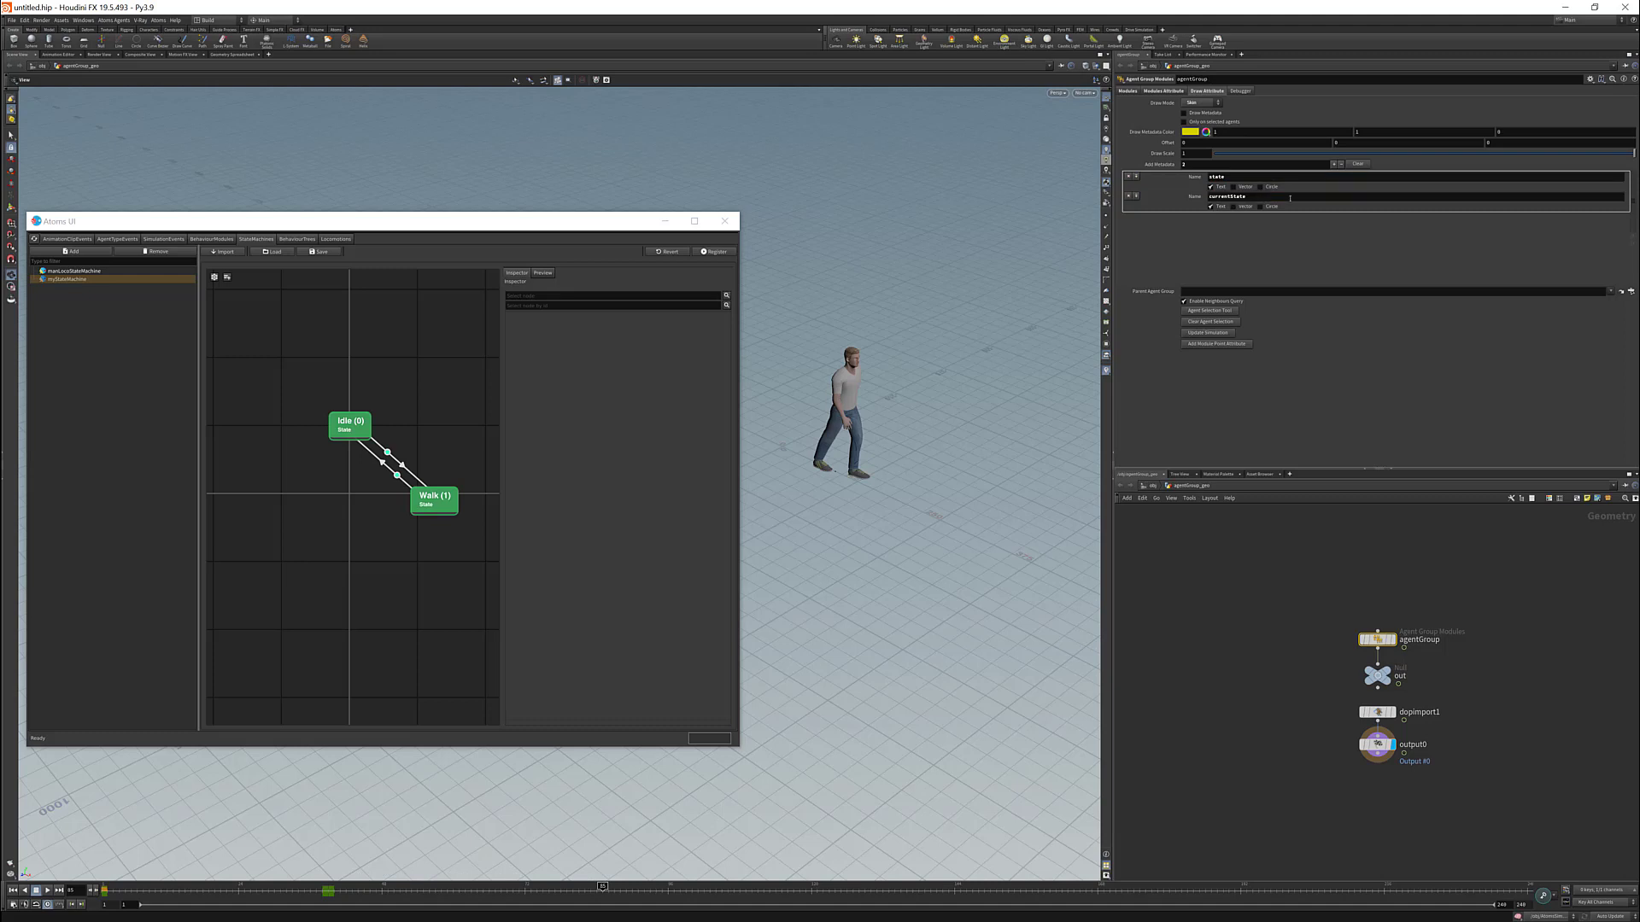
left_click(1184, 113)
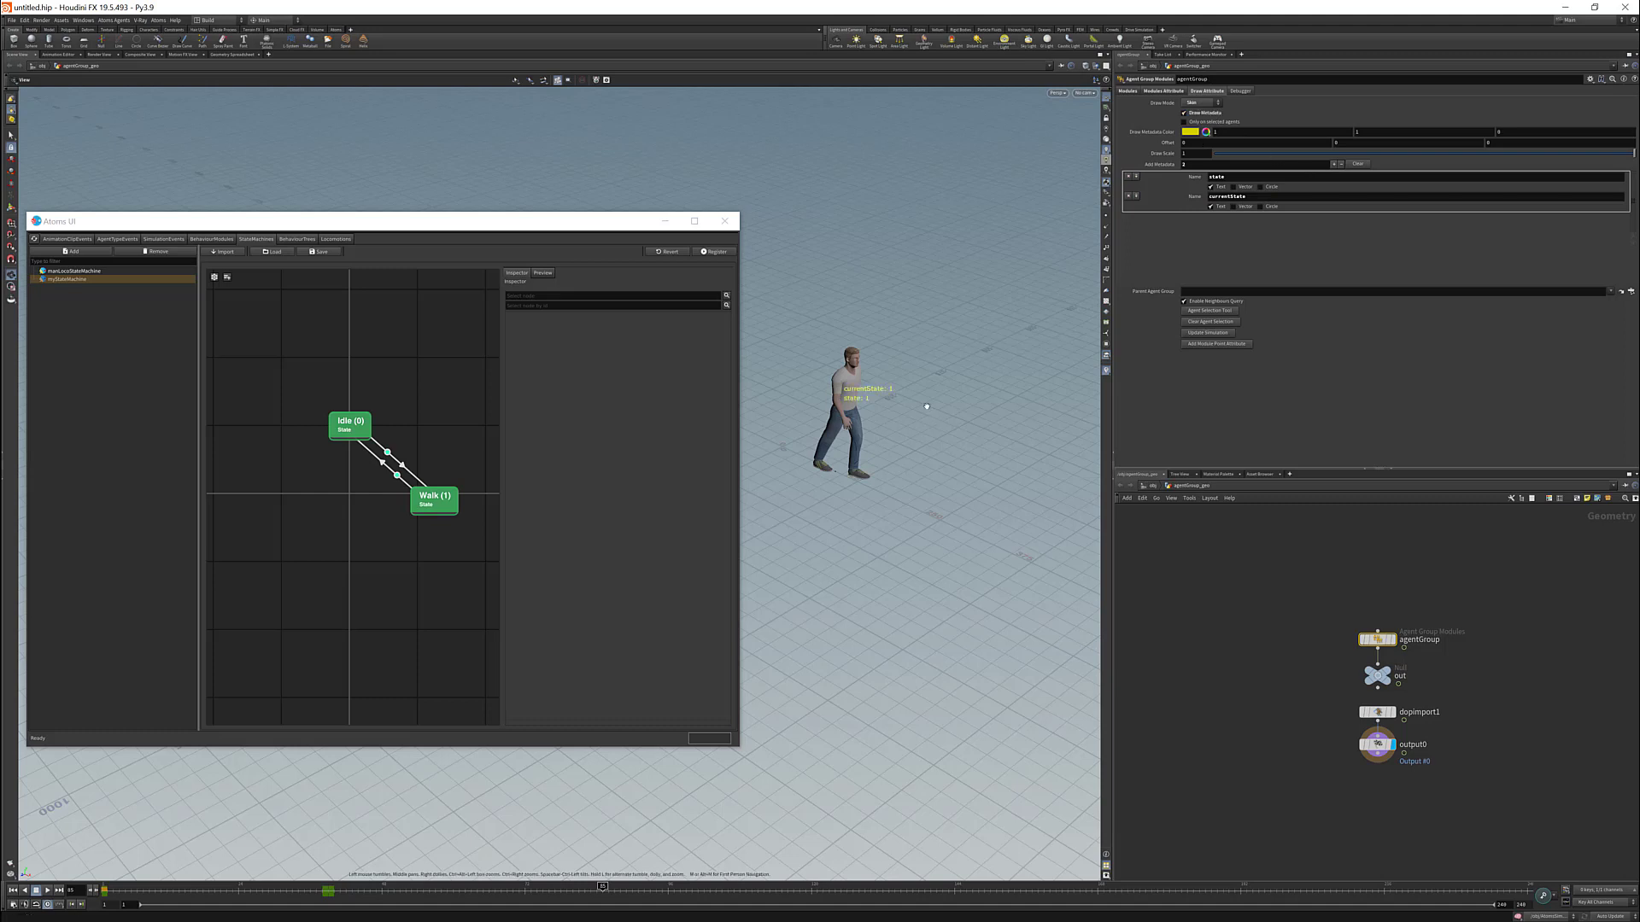
- Compare the drawn state and currentState values with the keyframed State parameter through the idle-to-walk transition, then rewind
left_click(13, 890)
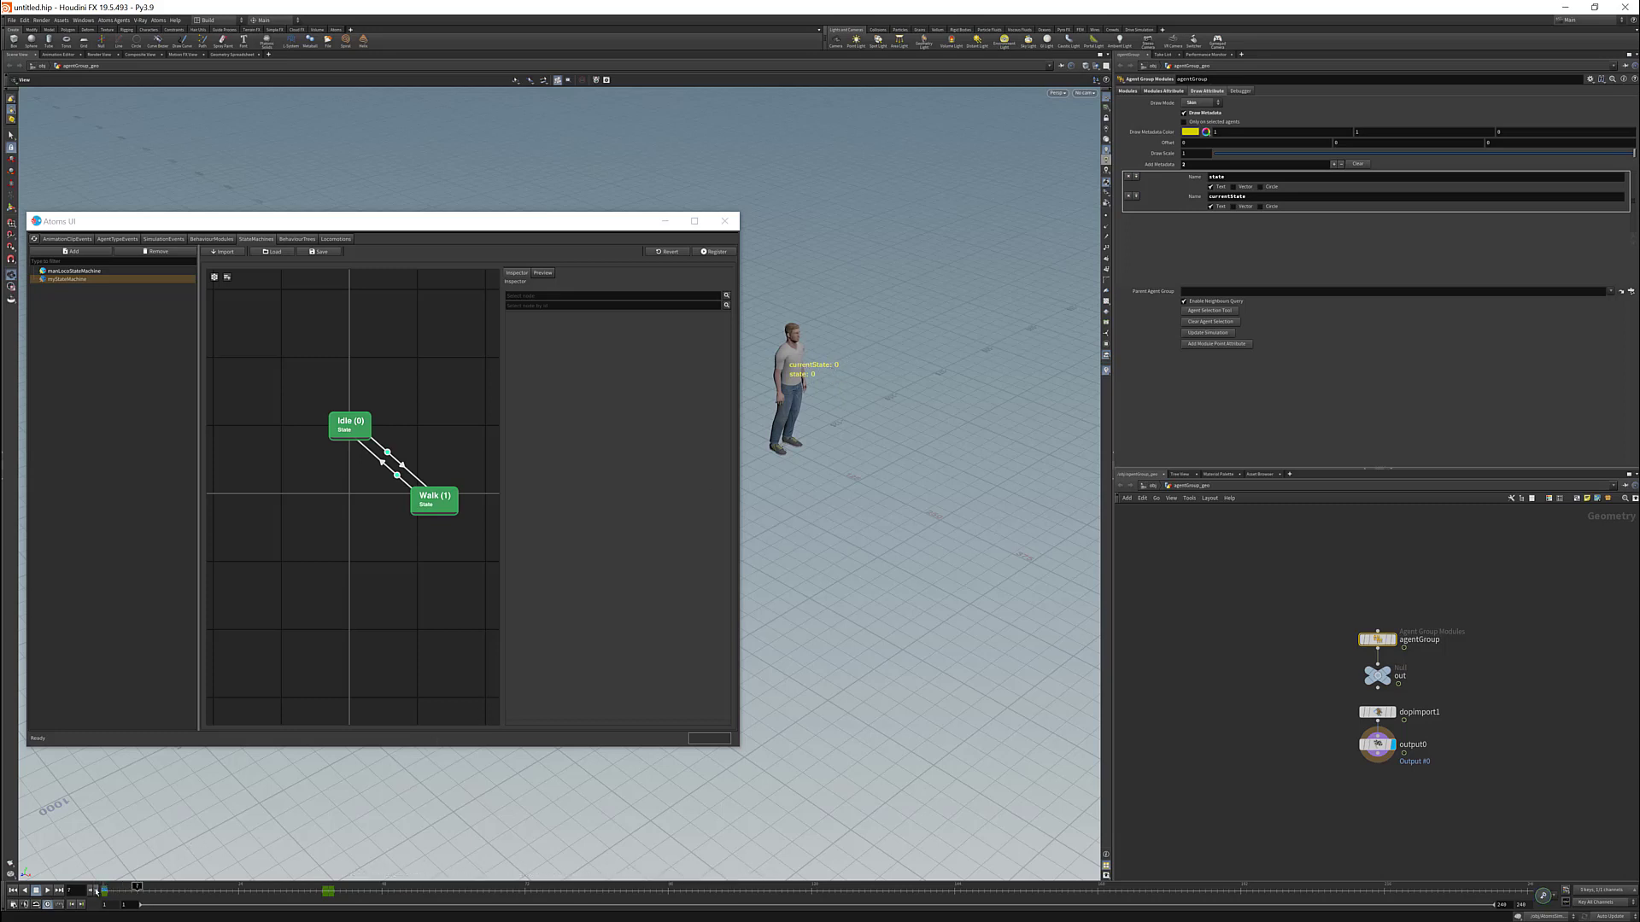
left_click(1128, 91)
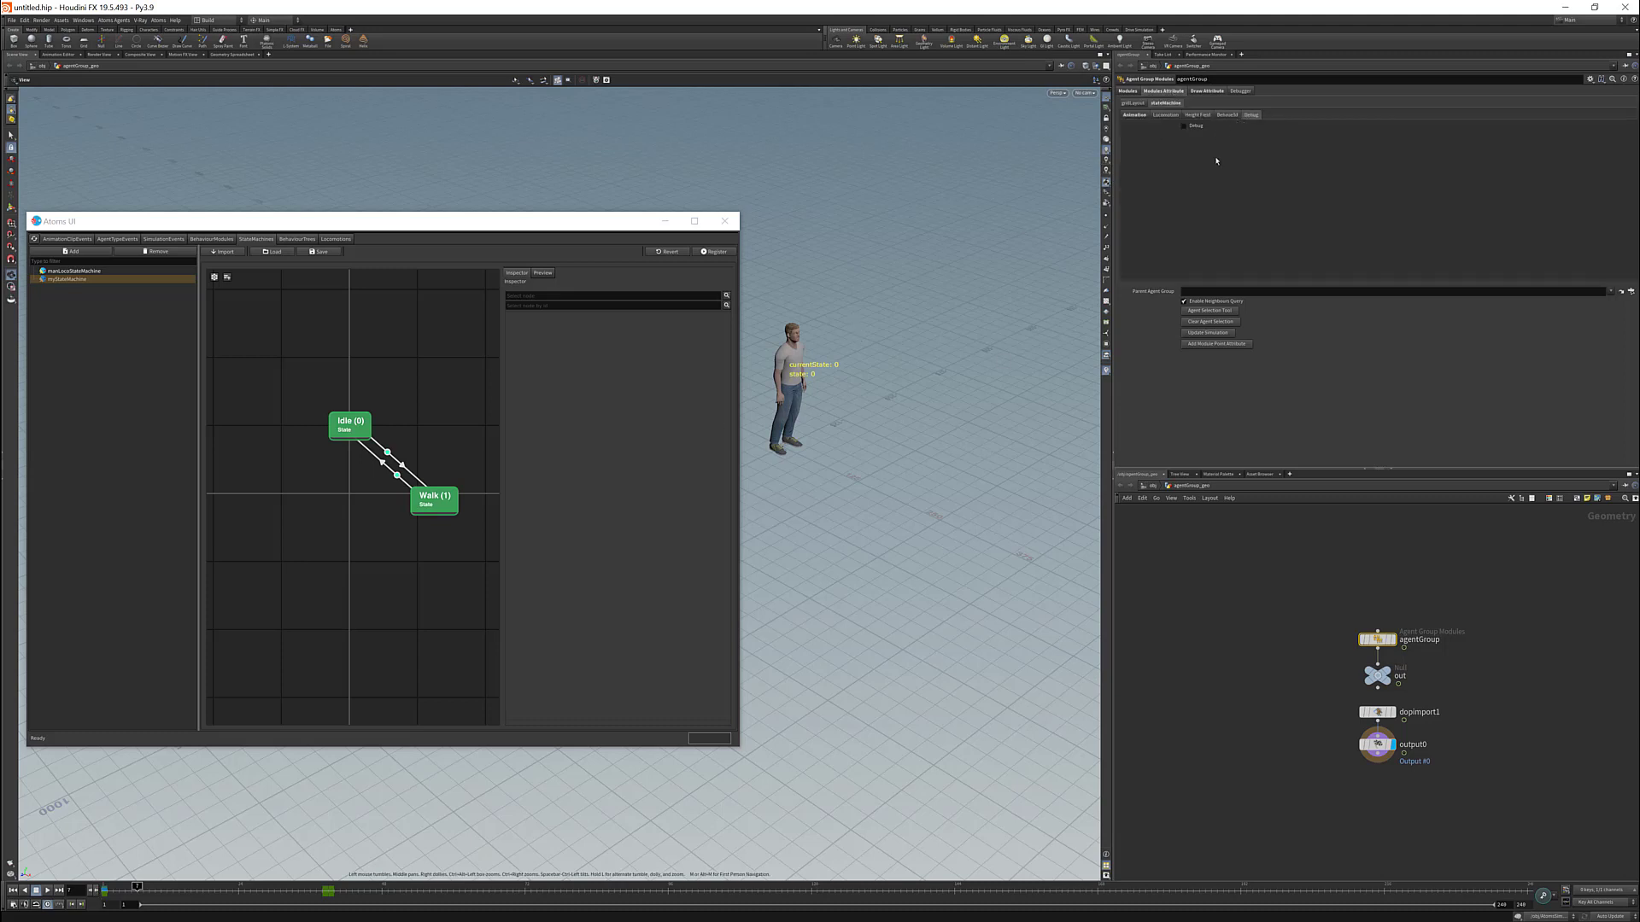
left_click(1136, 114)
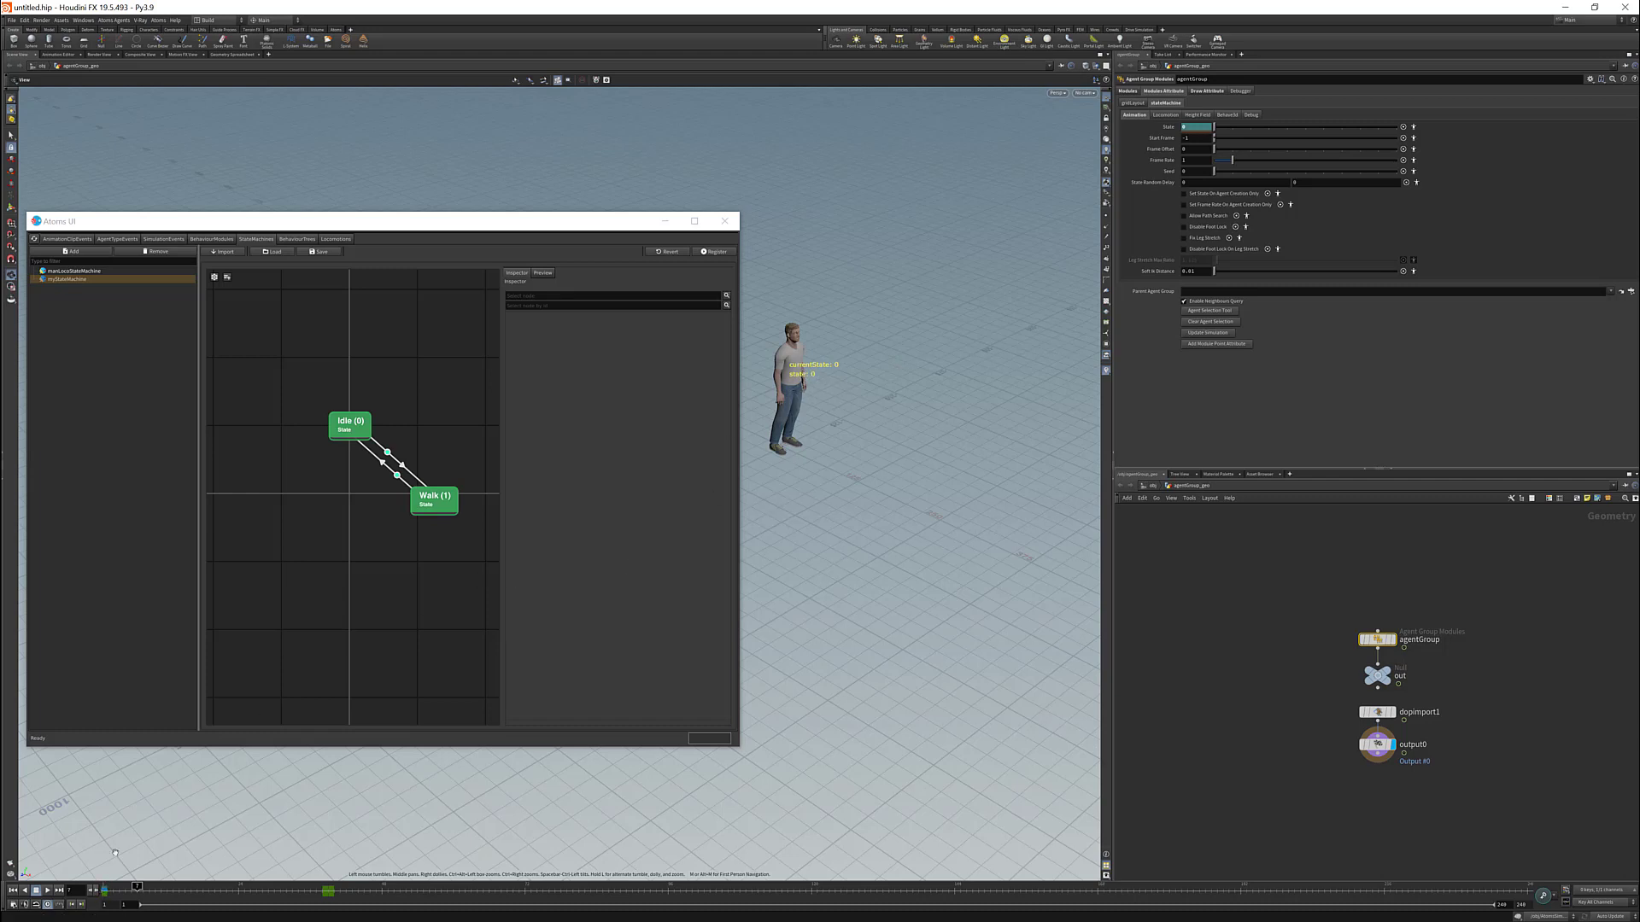
left_click(97, 891)
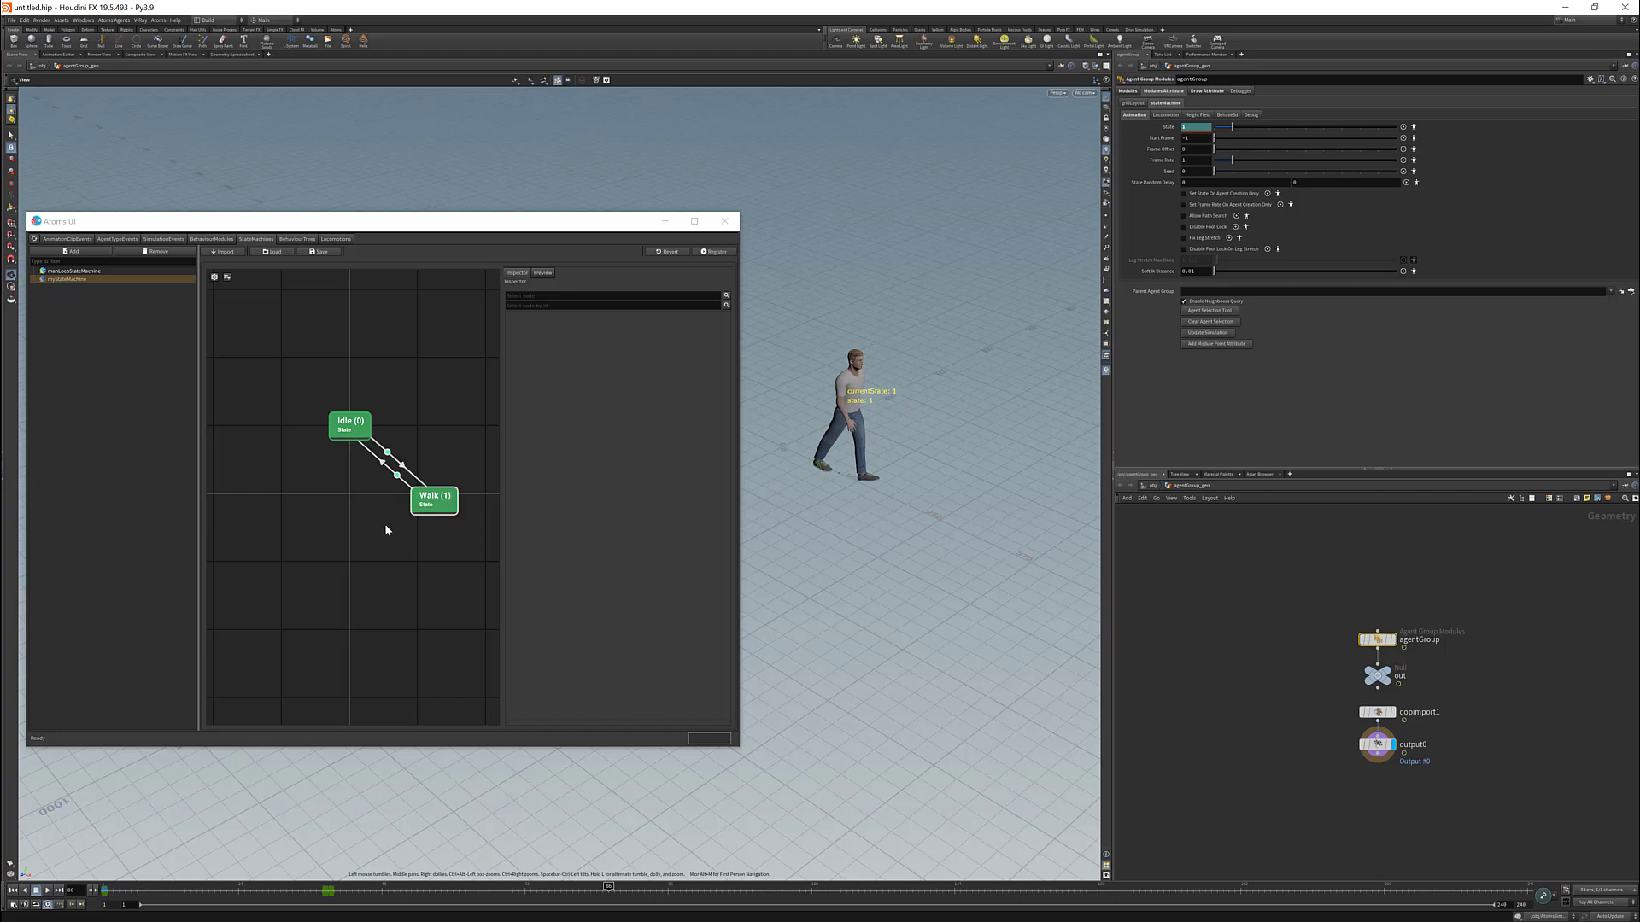
left_click(14, 890)
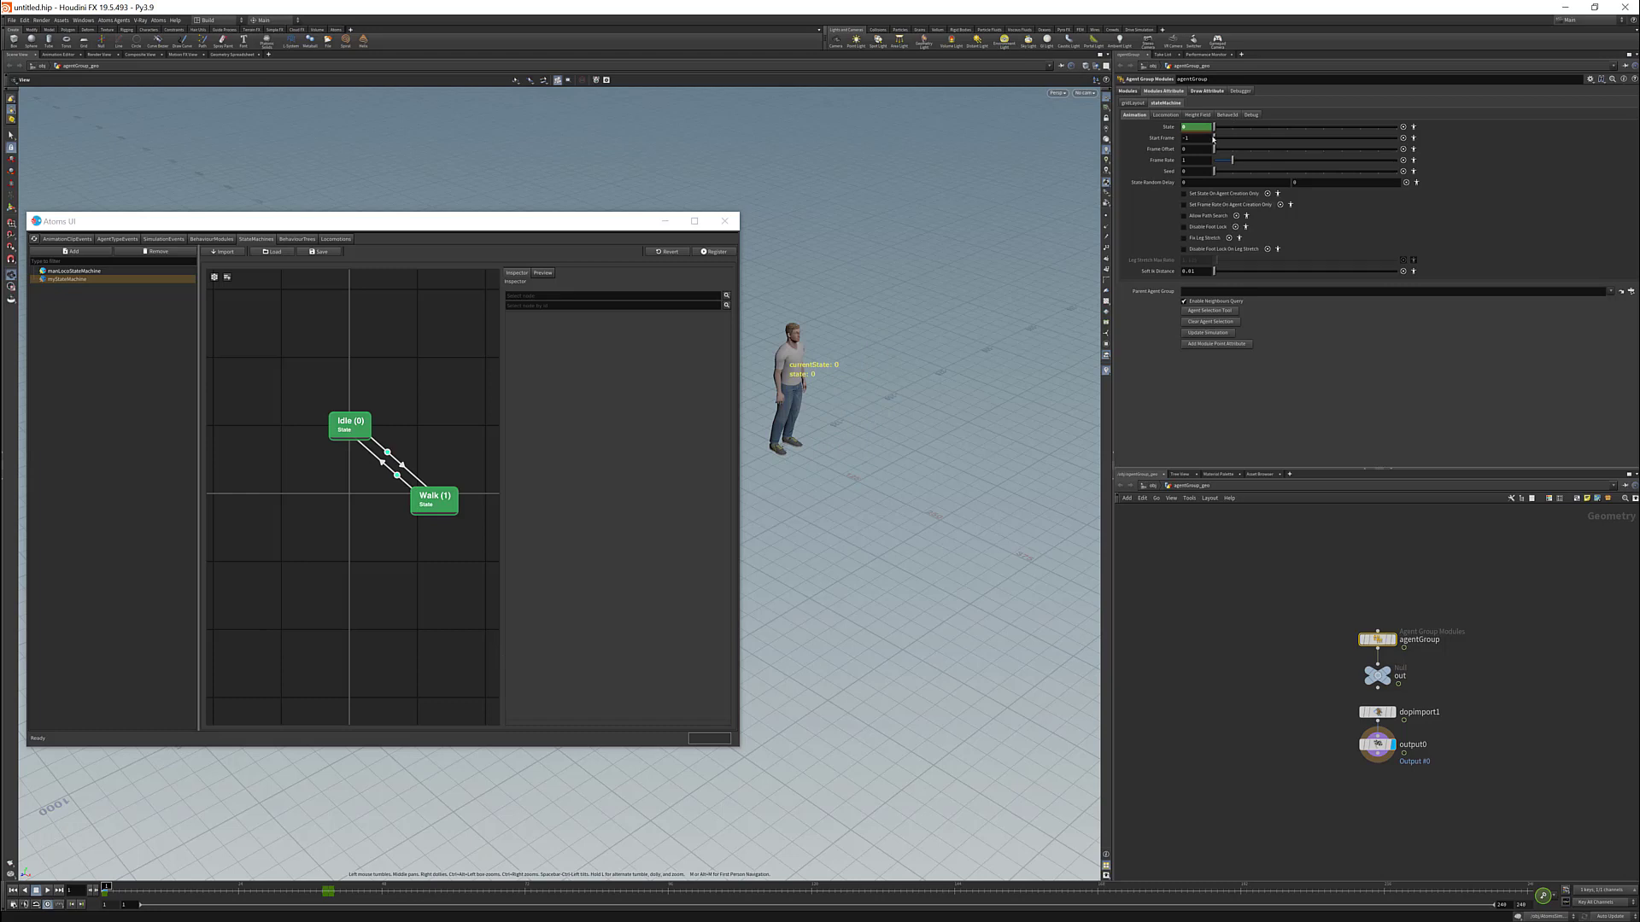
- Turn off Draw Metadata for the agent group and return to the stateMachine module attributes
left_click(1172, 91)
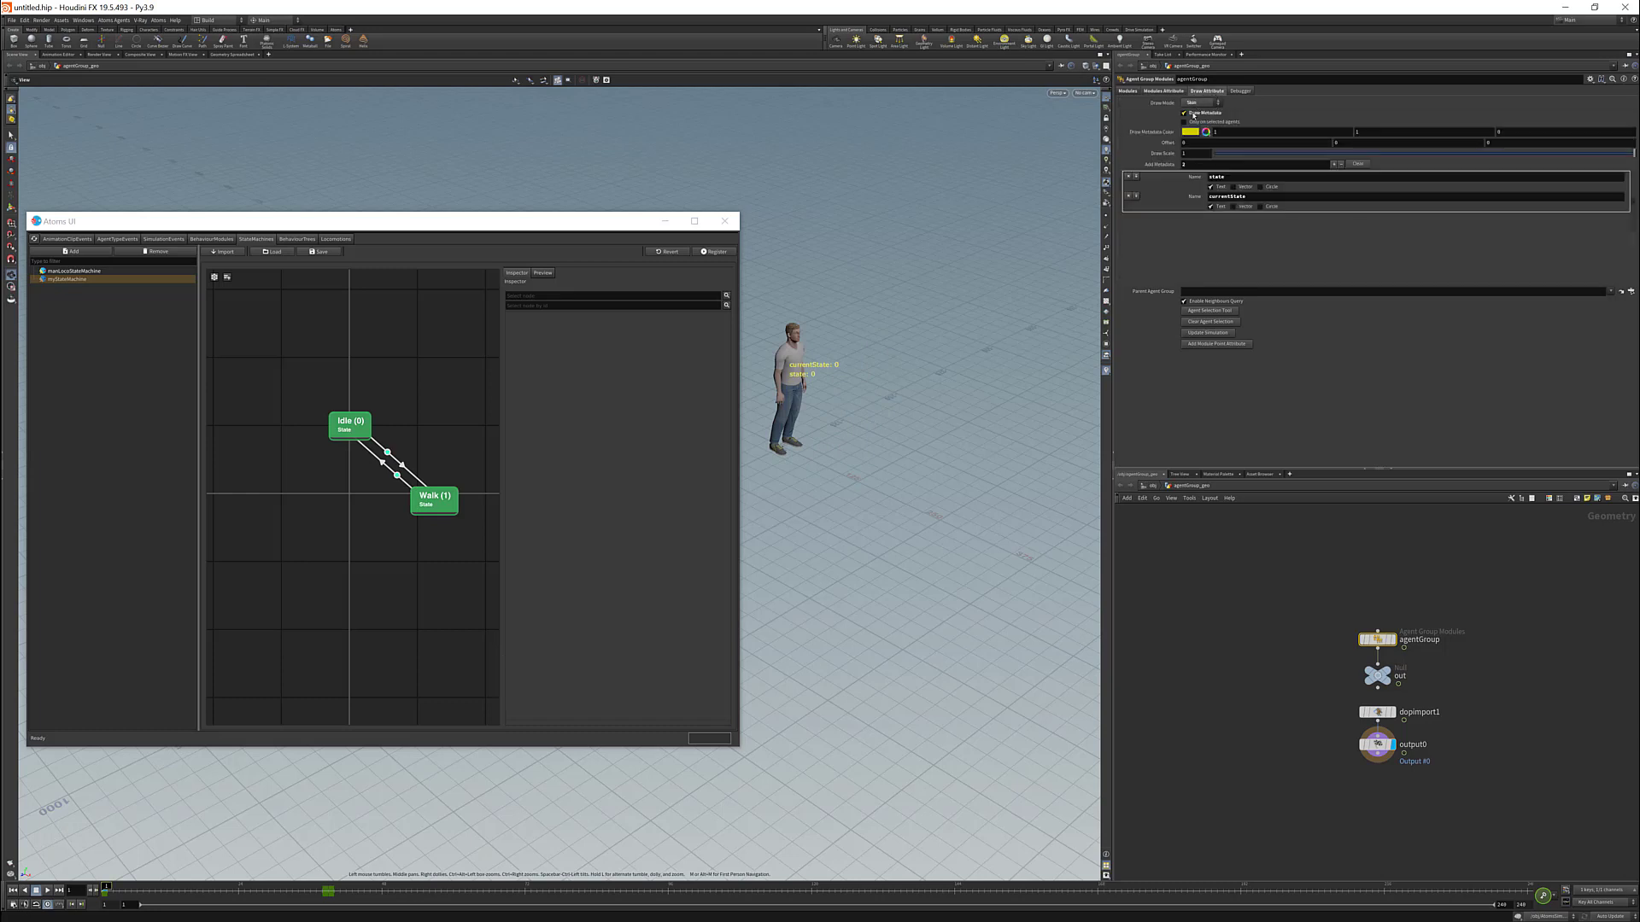
left_click(1174, 91)
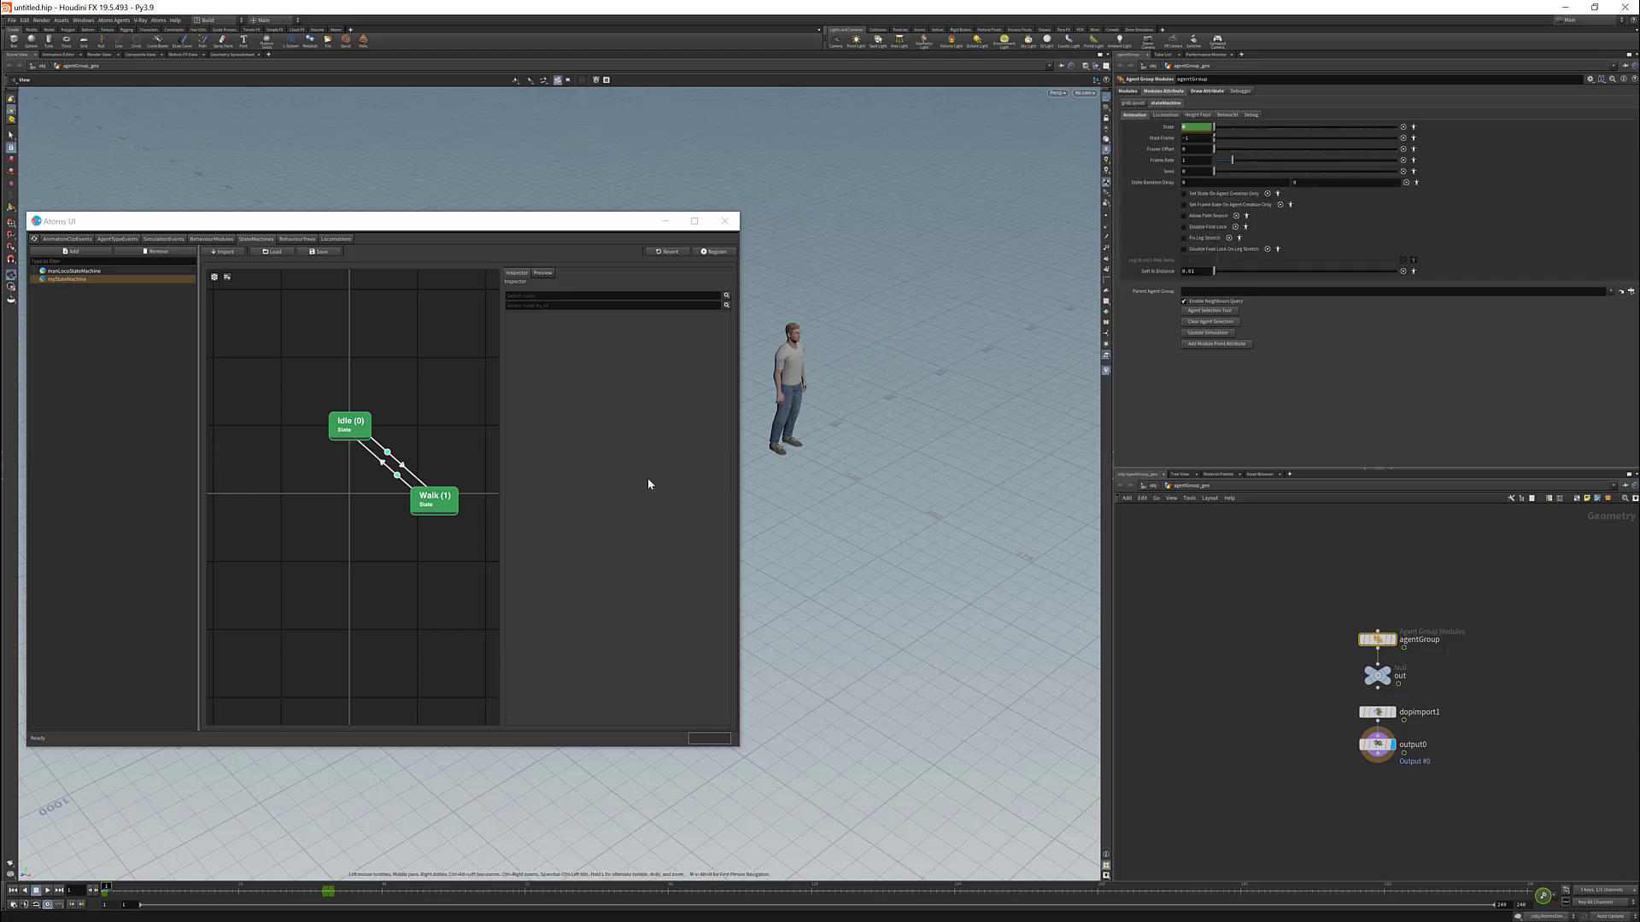
right_click(316, 575)
double_click(342, 598)
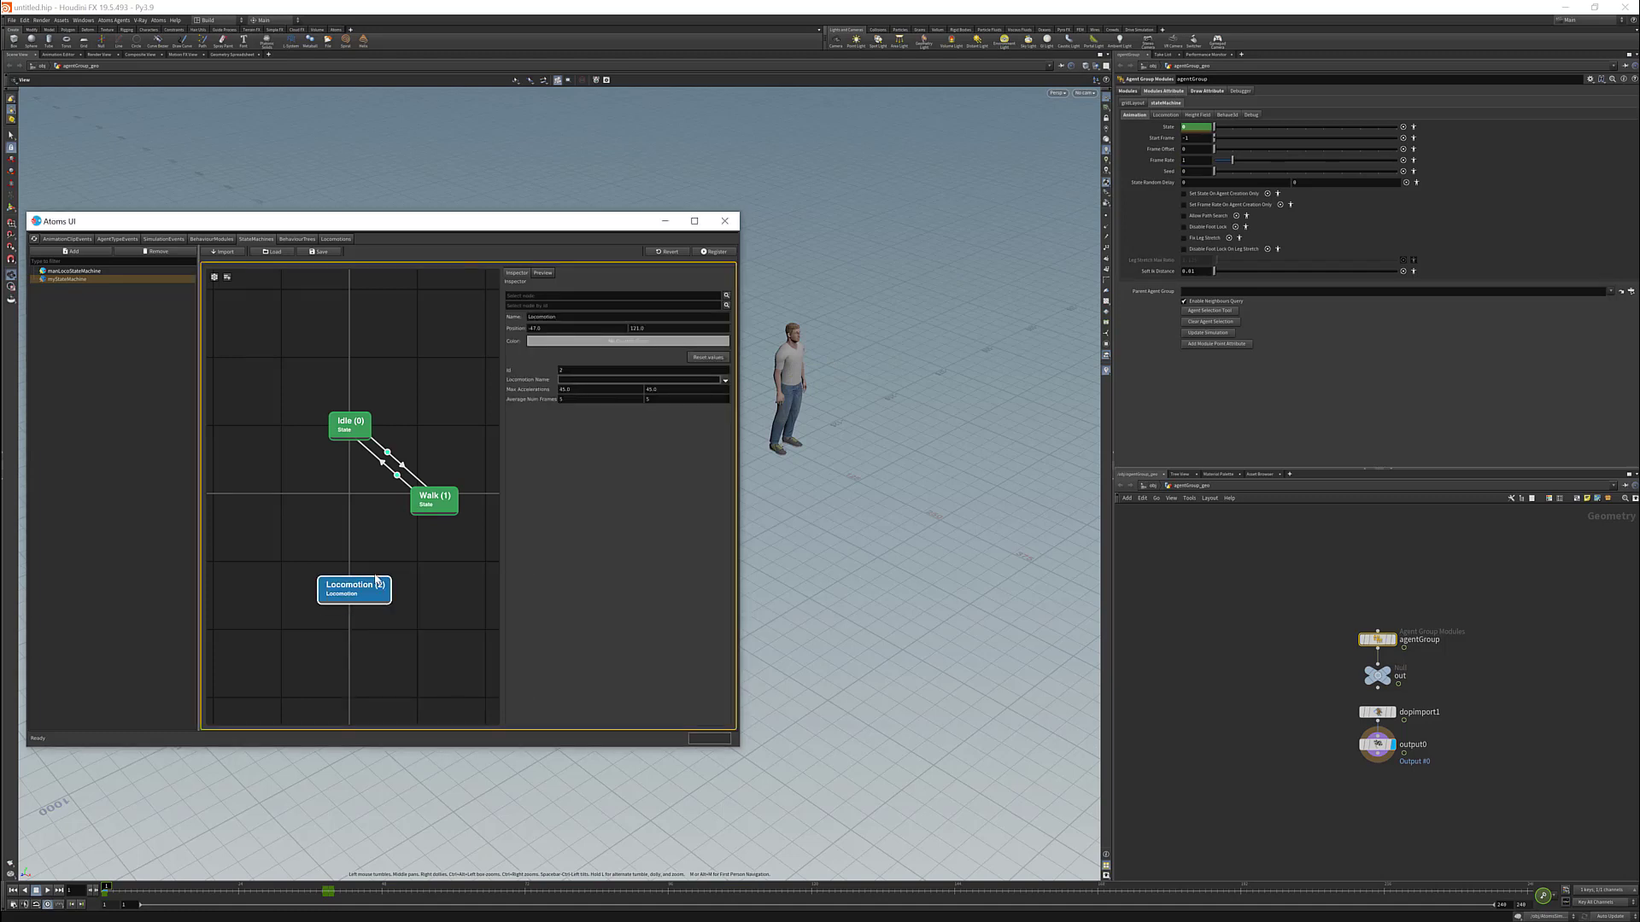
key("Delete")
- Add a third state below Idle and Walk in myStateMachine and name it Jog
right_click(338, 548)
double_click(365, 578)
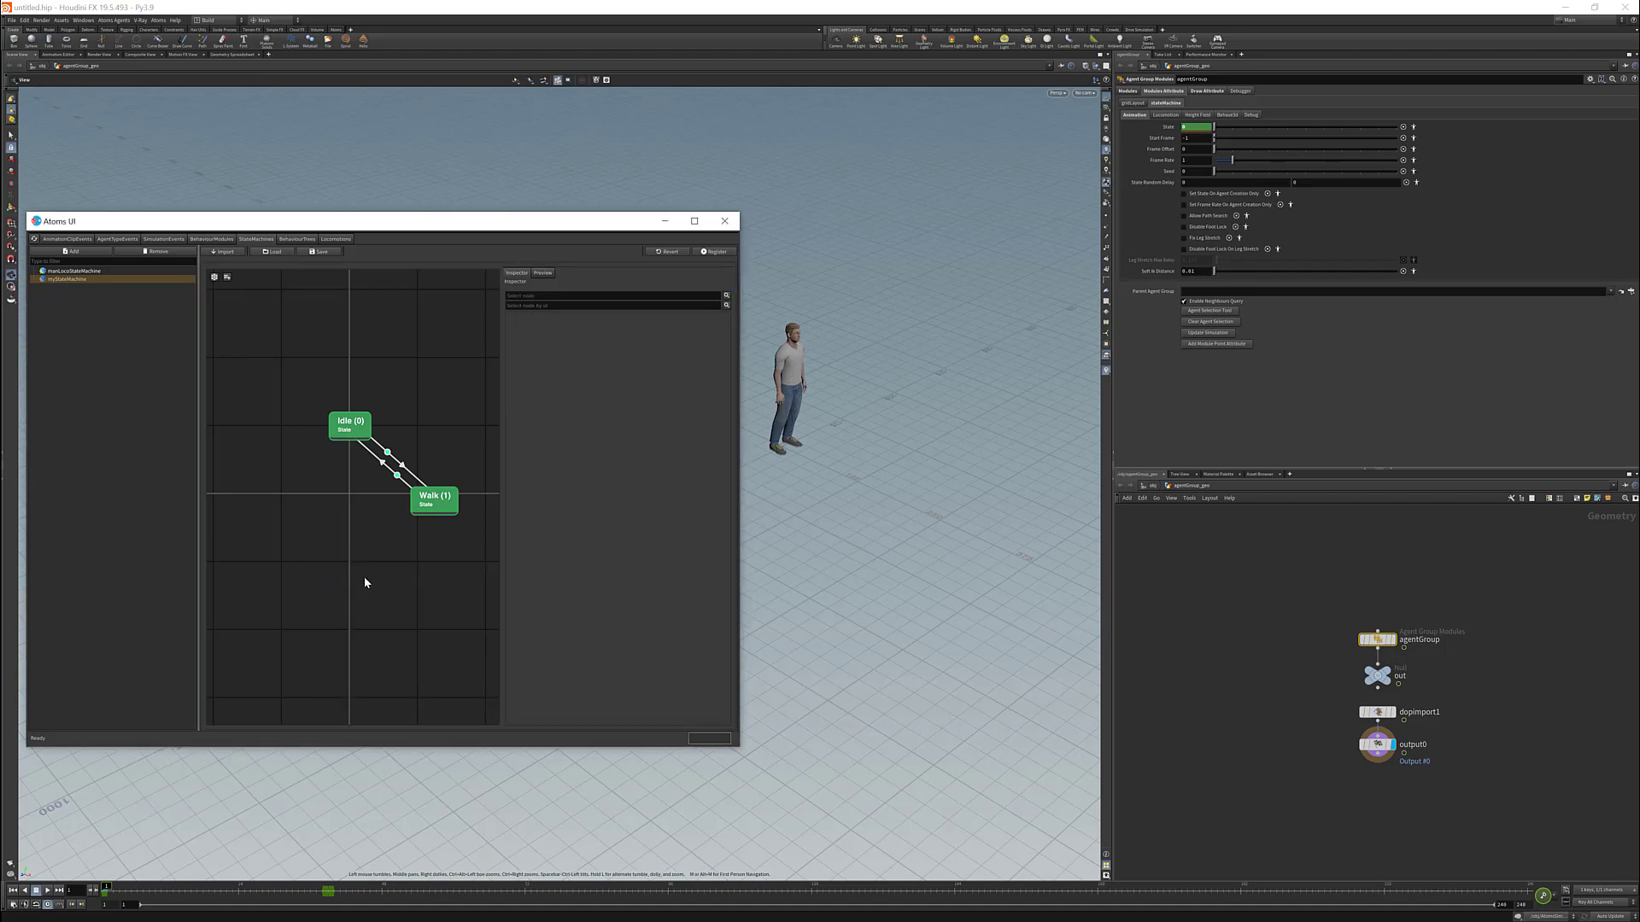
left_click_drag(373, 572, 356, 552)
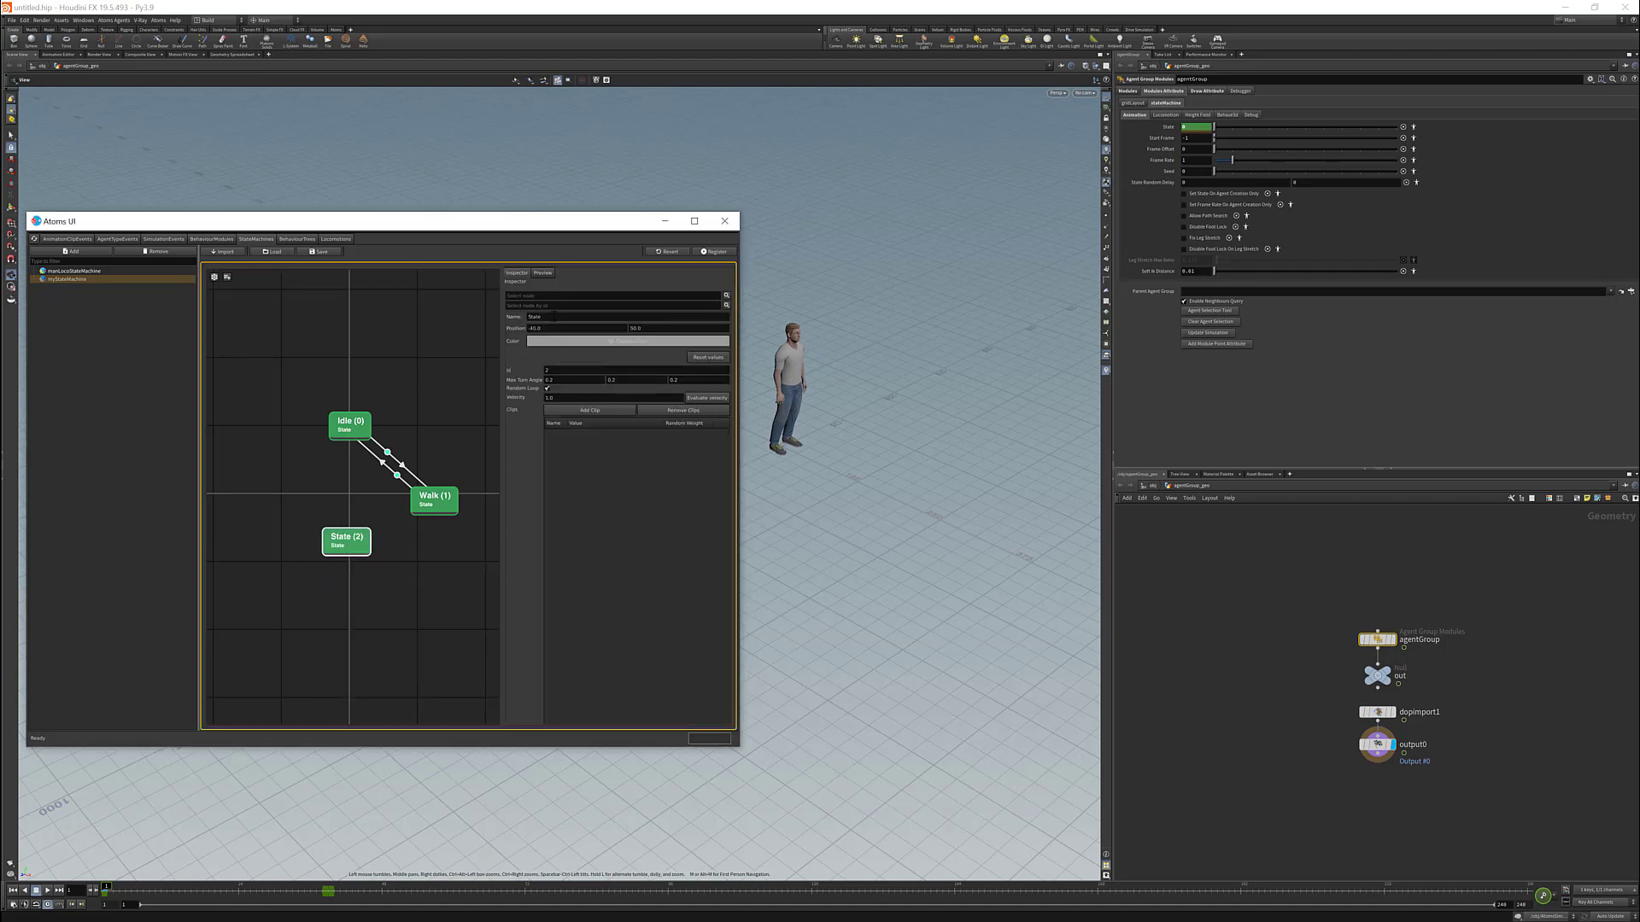
double_click(554, 317)
type("Jog")
- Add a clip to the Jog state and assign the man jog animation to it
left_click(611, 412)
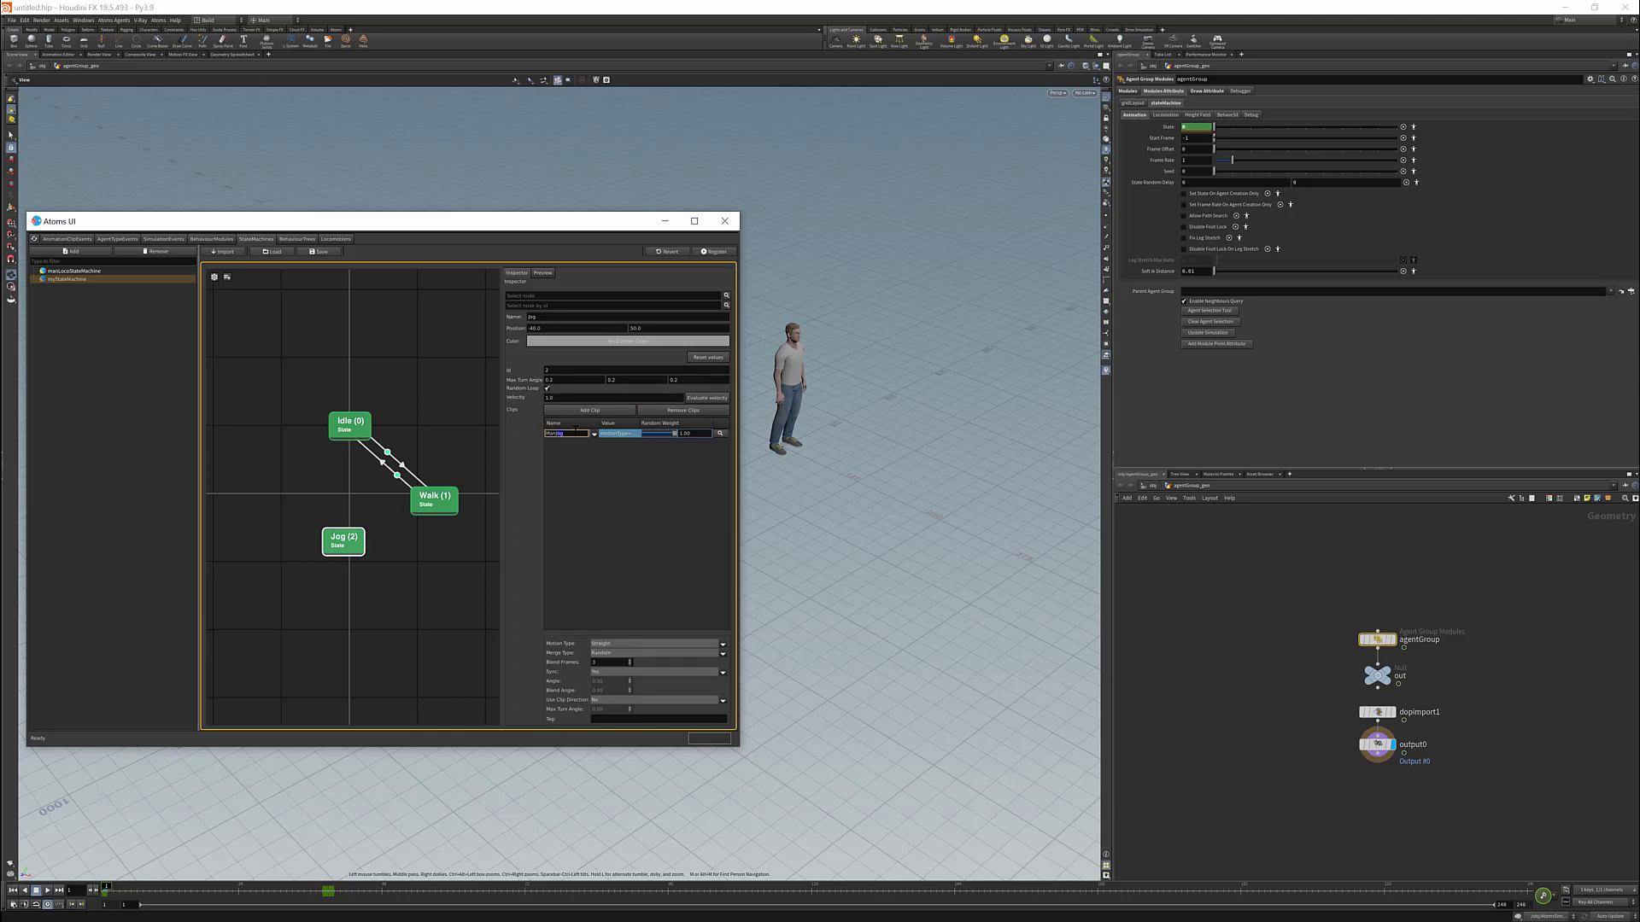
key("BackSpace")
type("man")
key("Return")
- Connect Jog and Walk in both directions and add a transition clip to the Jog-to-Walk connection
mouse_move(362, 536)
left_mouse_down()
mouse_move(429, 521)
mouse_move(420, 509)
mouse_move(362, 541)
left_mouse_up()
left_click(386, 518)
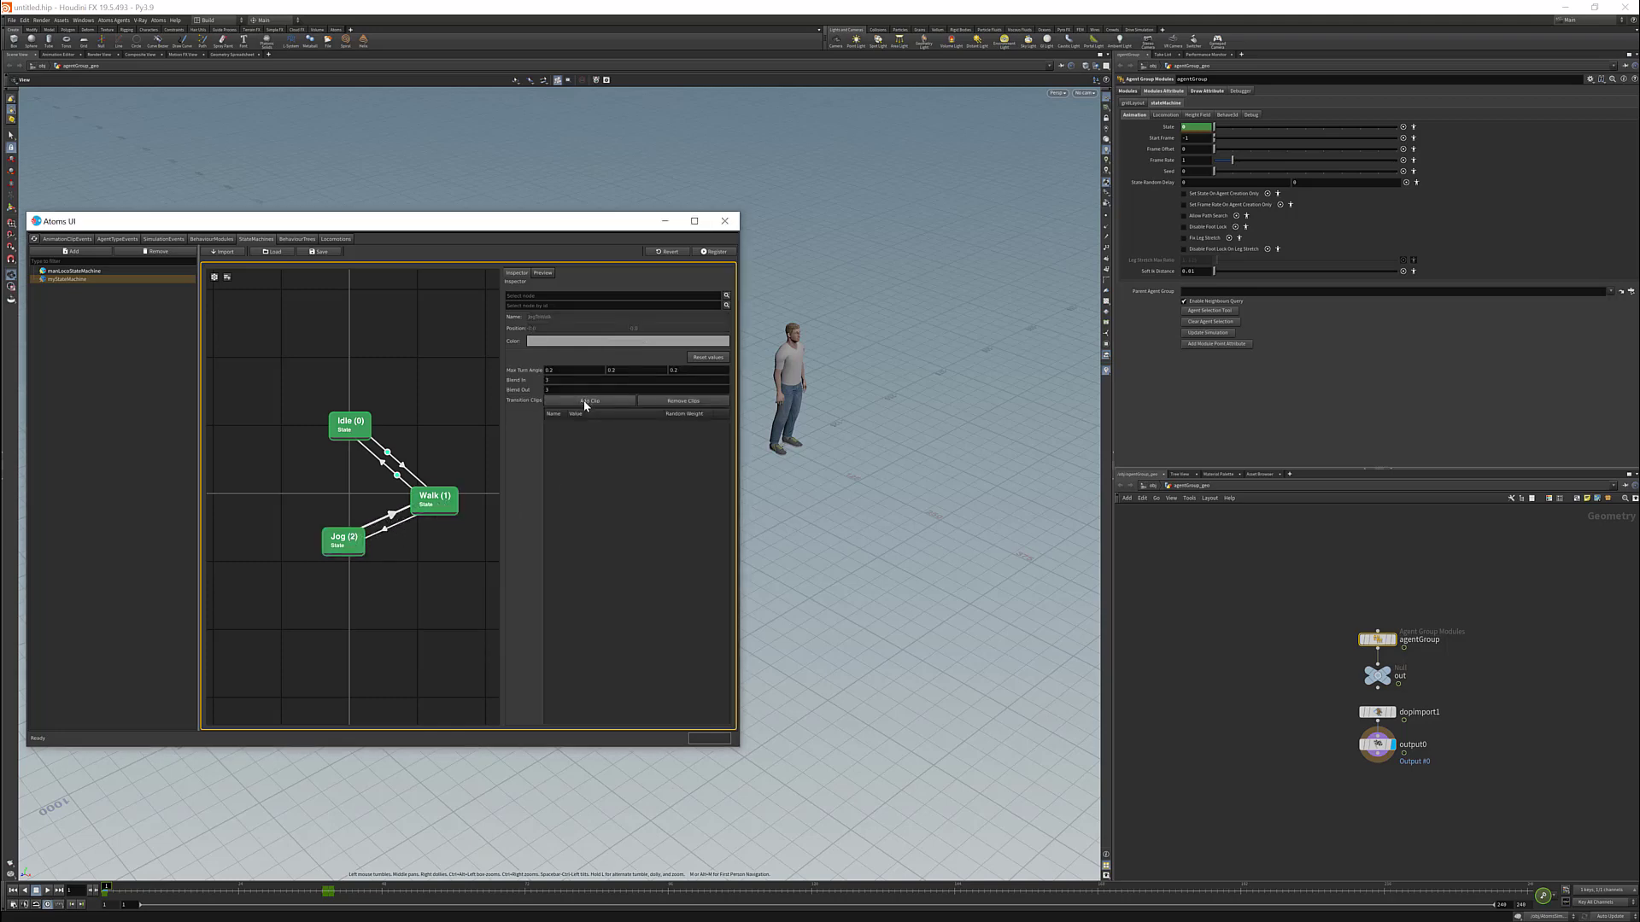
left_click(586, 402)
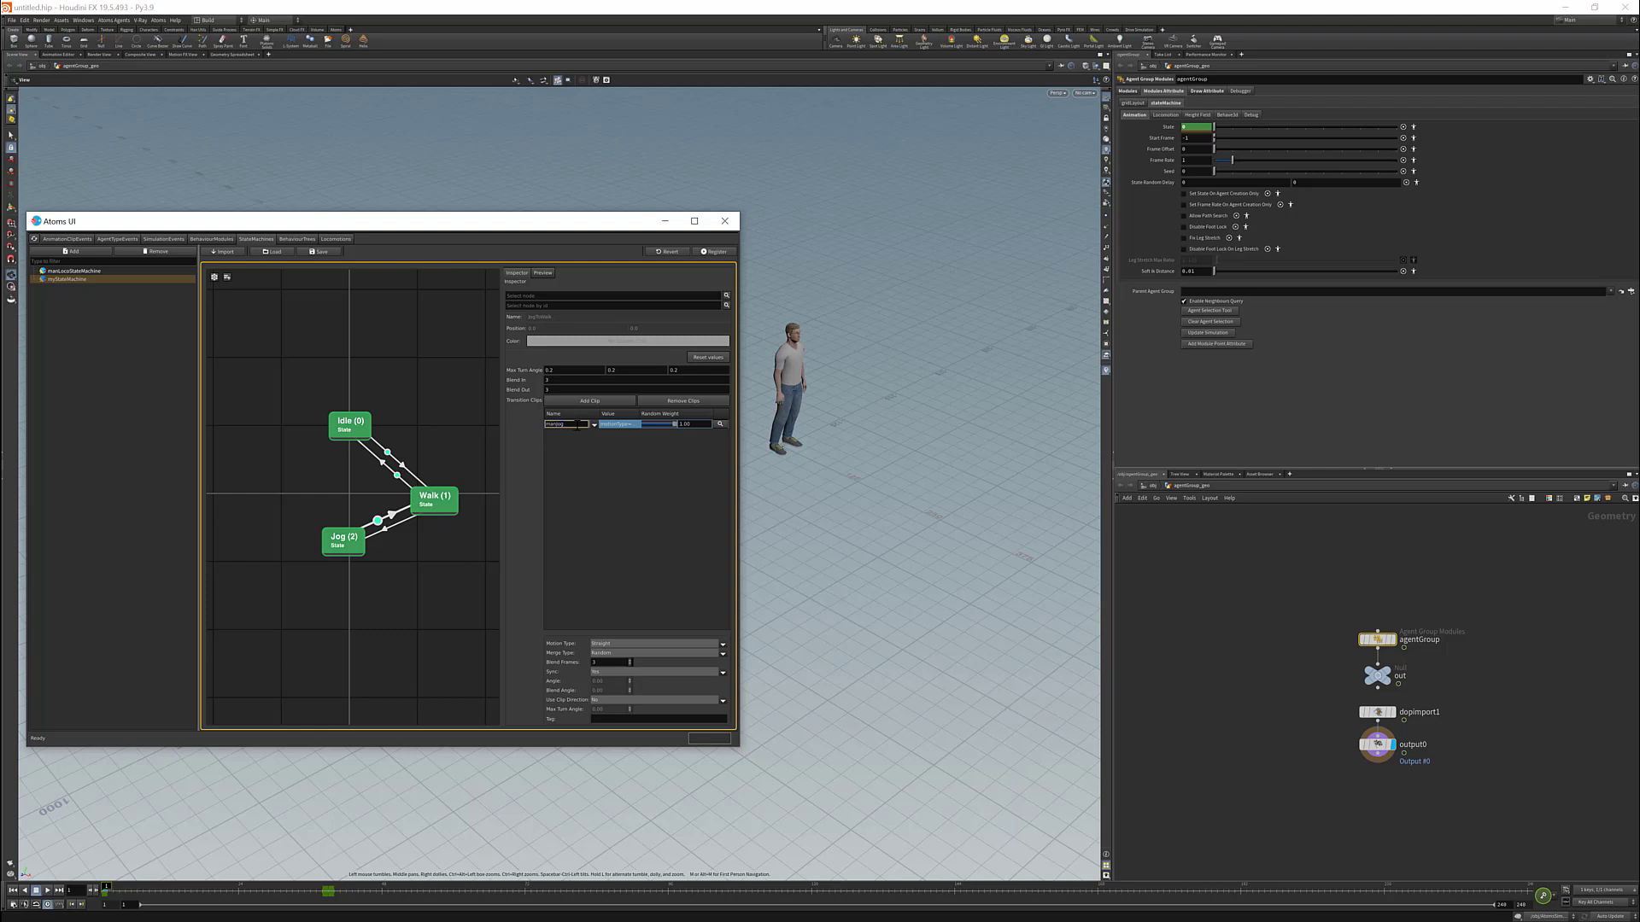
key("Return")
- Add a transition clip to the Walk-to-Jog connection and register the state machine
left_click(405, 523)
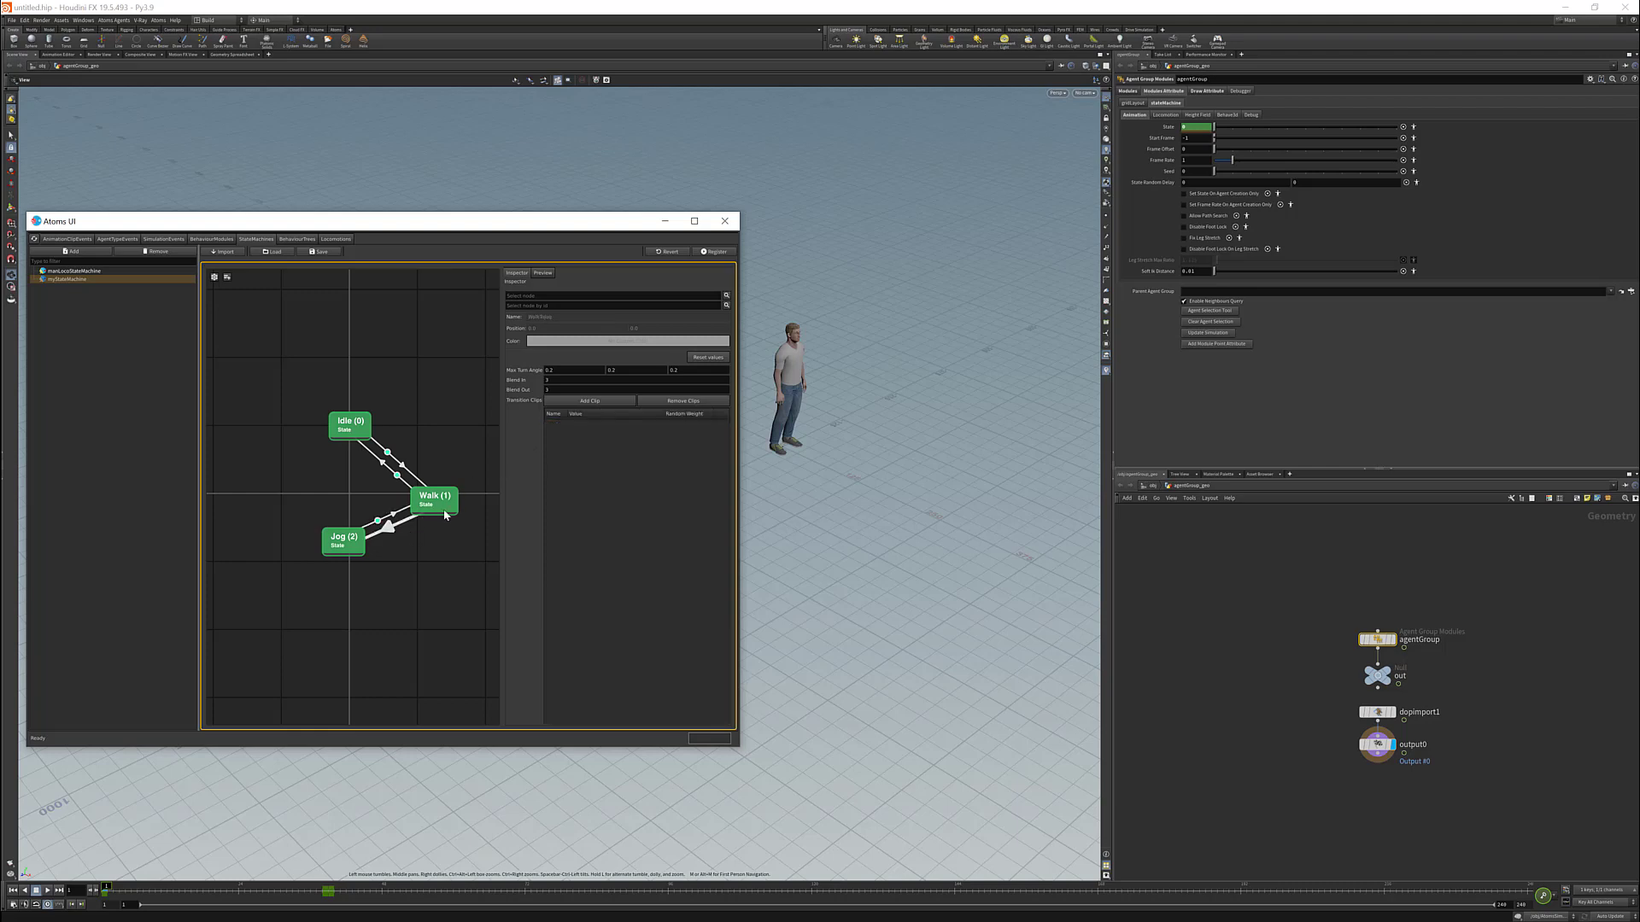
left_click(576, 403)
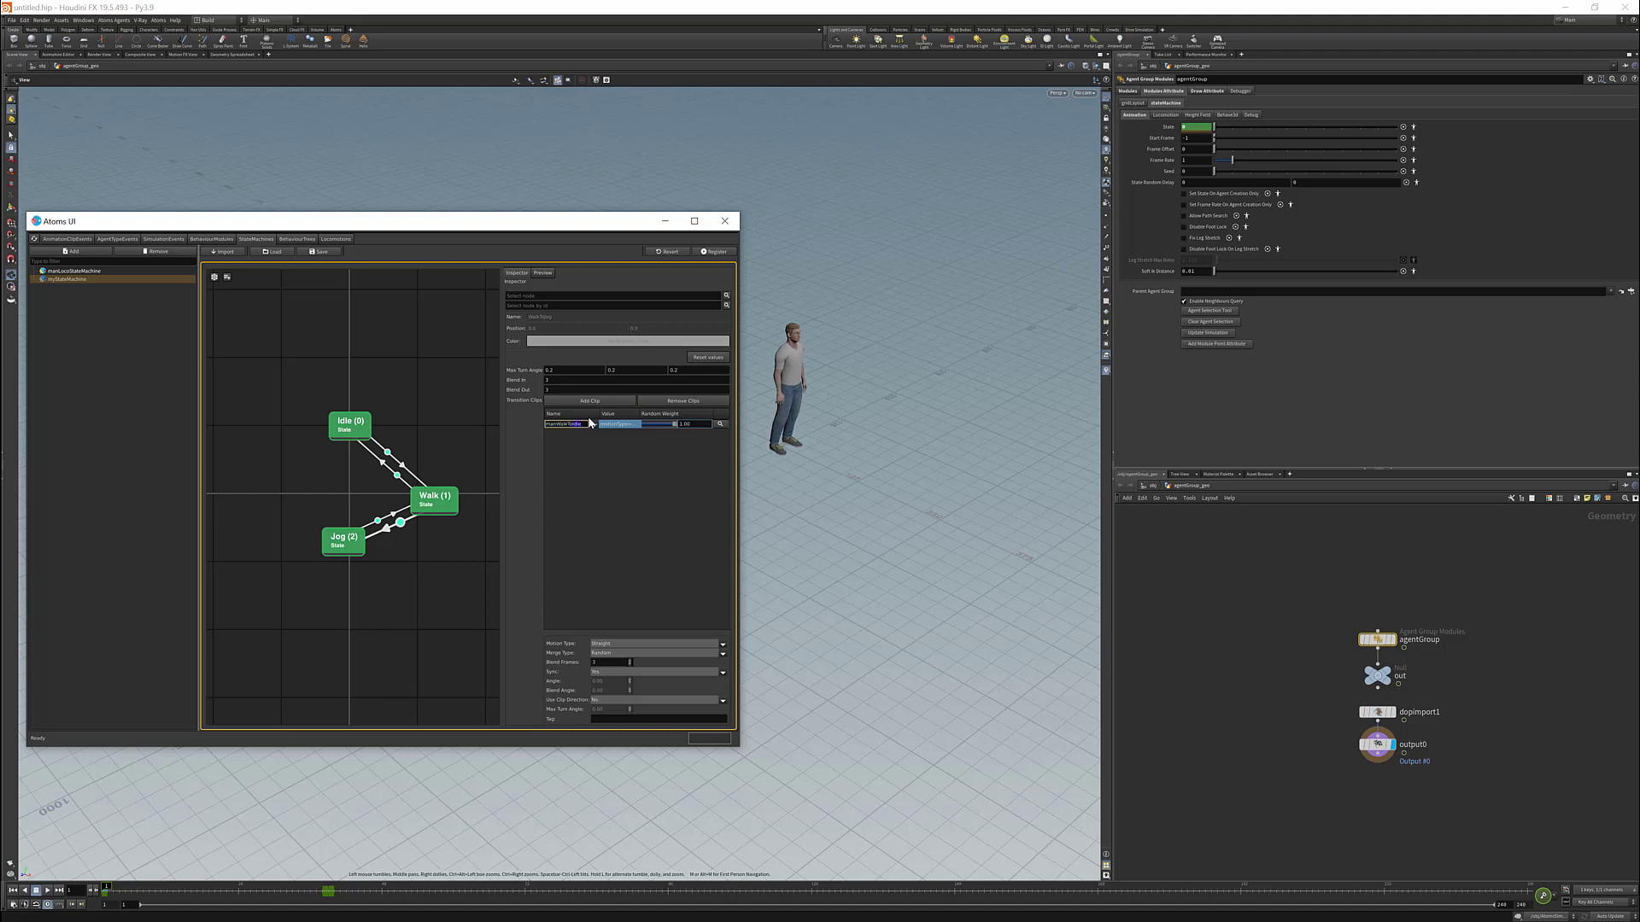
key("Return")
left_click(715, 252)
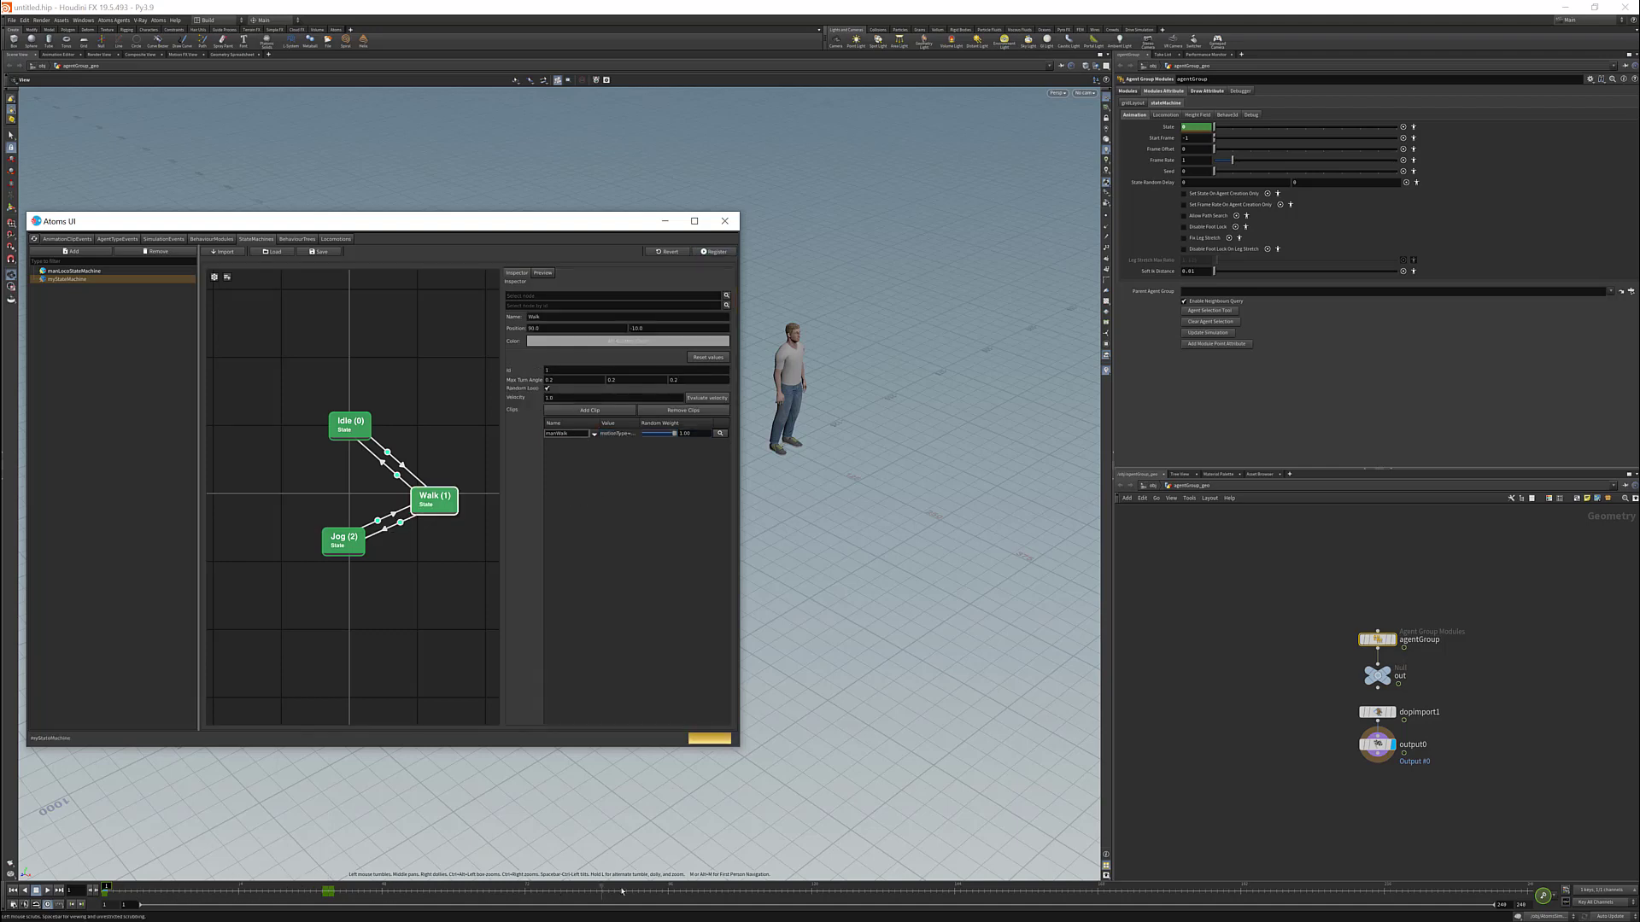
- Keyframe the State parameter at 1 near frame 109 to hold the walk
left_click(752, 896)
right_click(1187, 128)
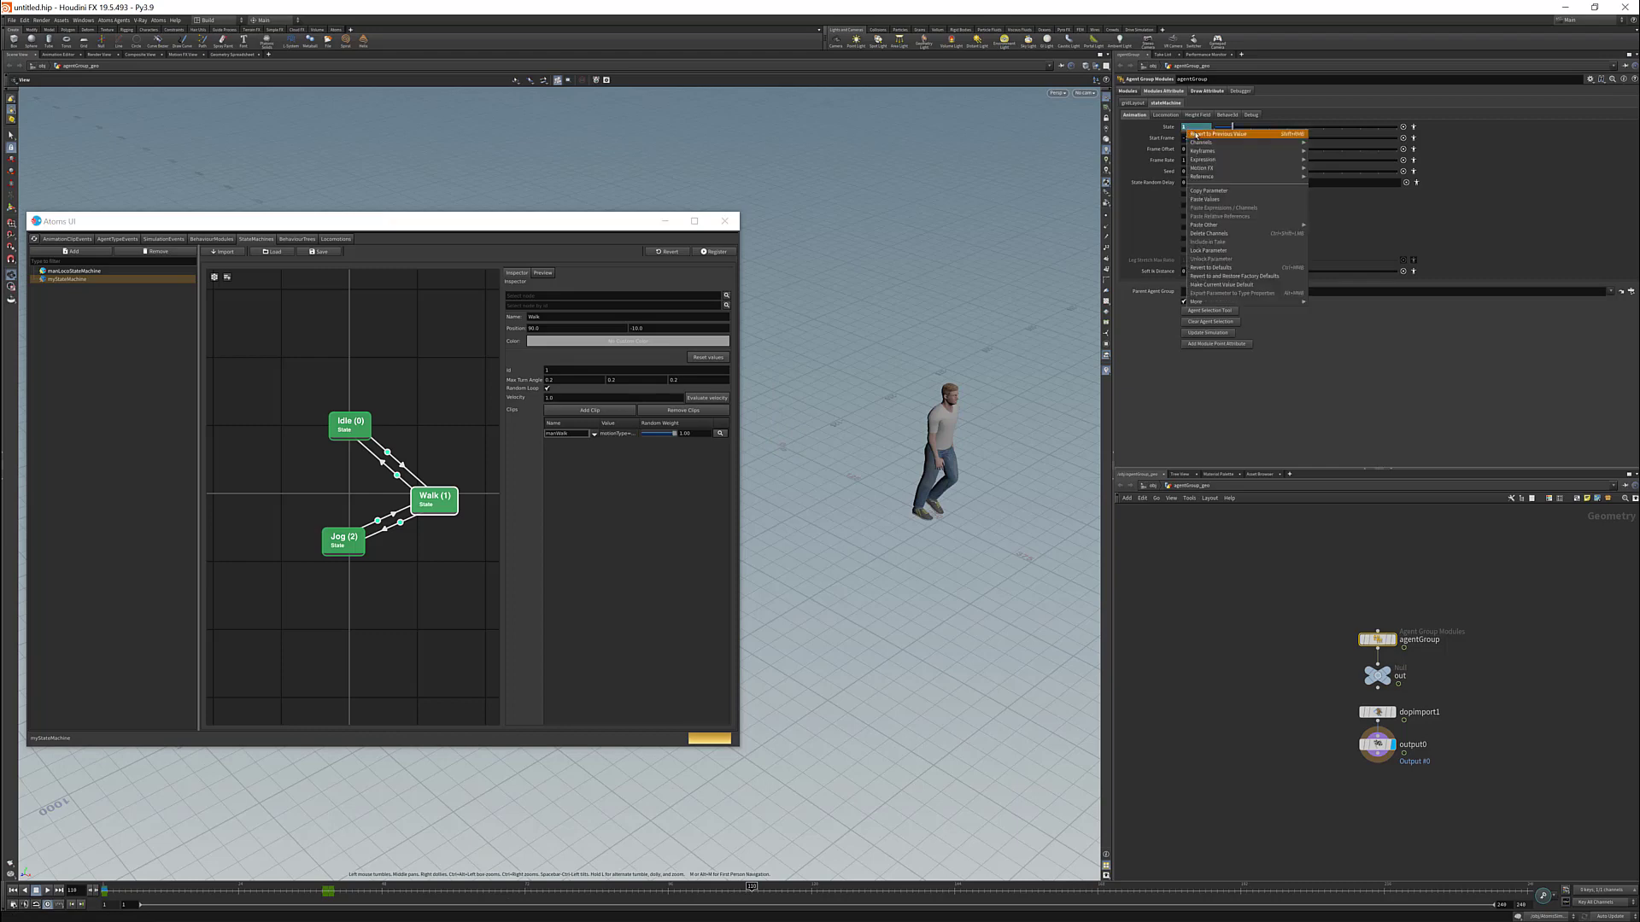
mouse_move(1209, 145)
left_click(1313, 153)
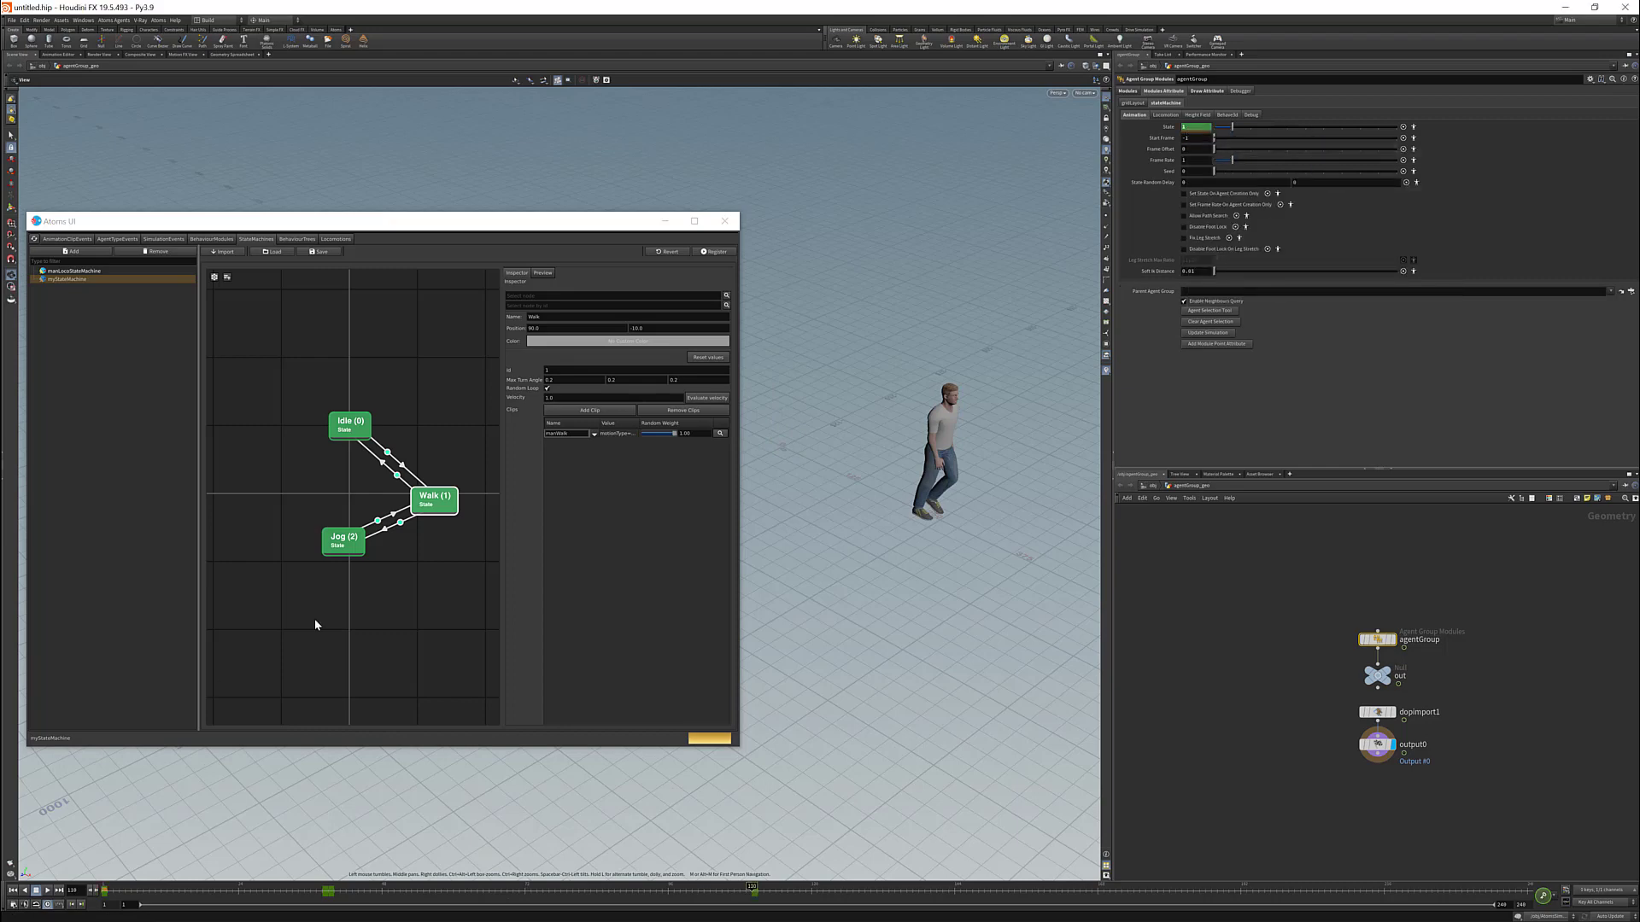
- Set State to 2 on the following frame and keyframe it
key("Right")
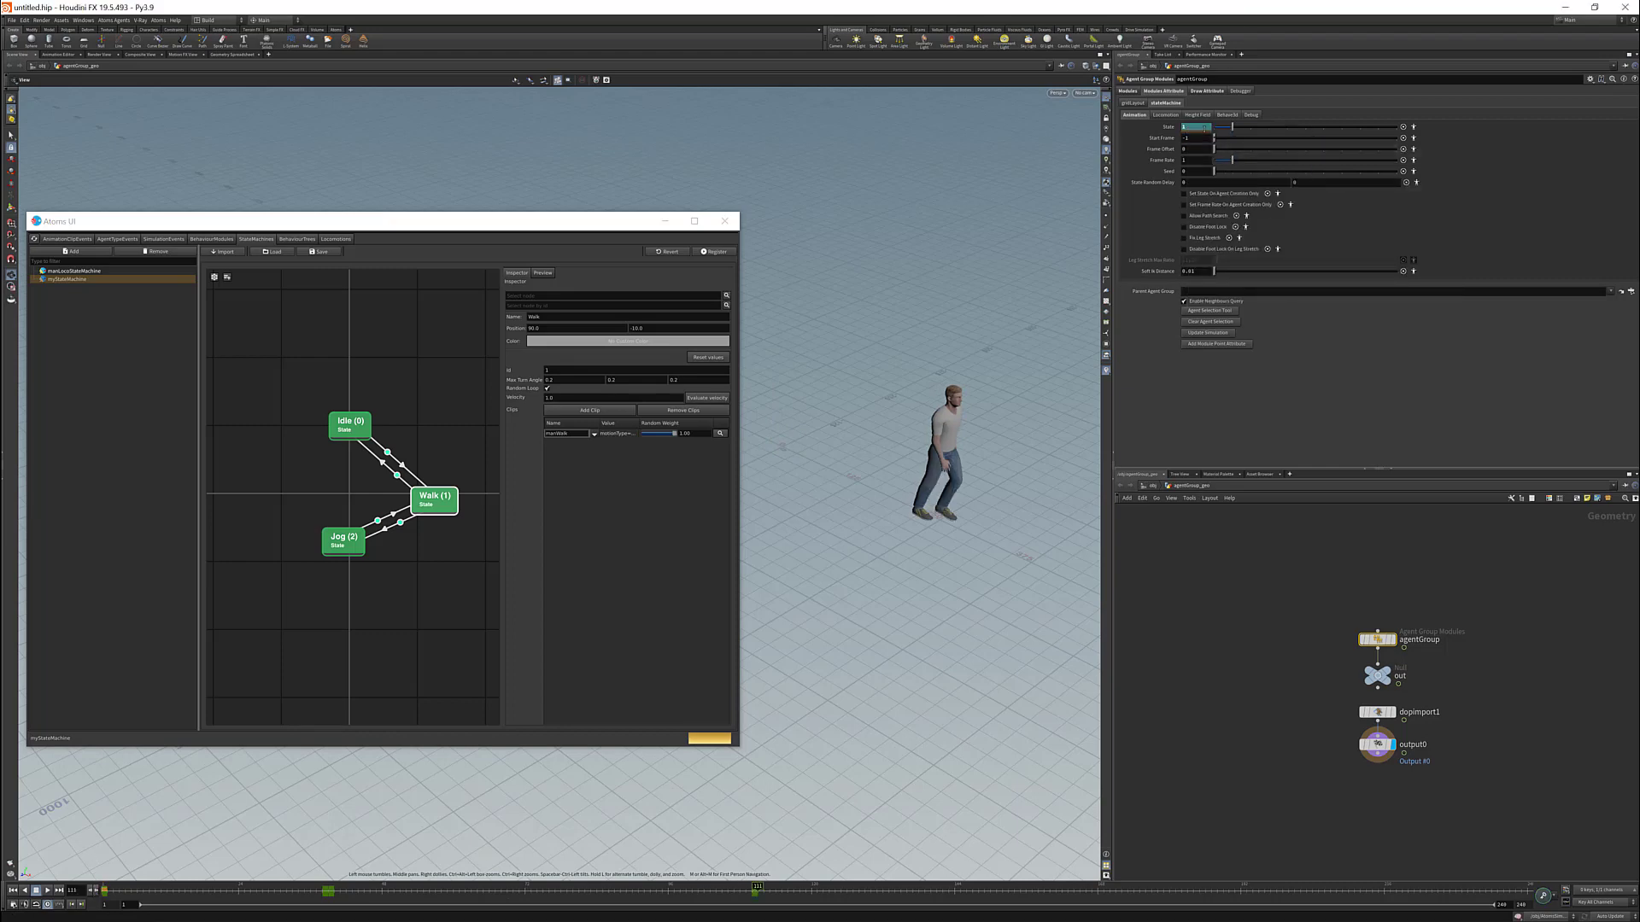
type("2")
key("Return")
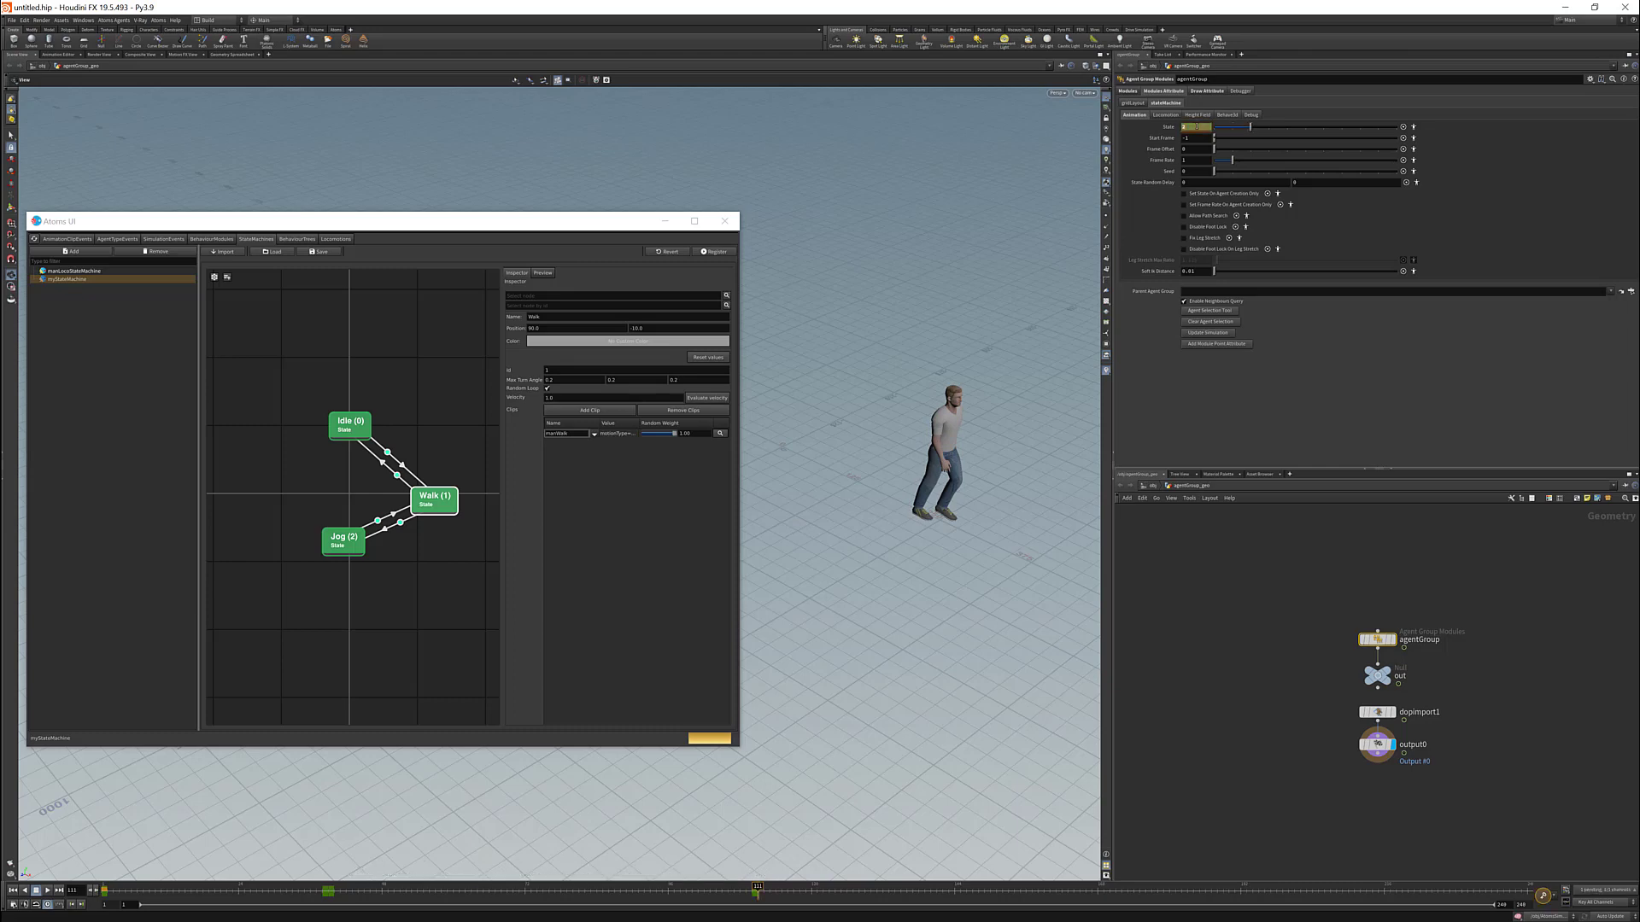
right_click(1195, 128)
mouse_move(1213, 147)
left_click(1341, 148)
- Play the simulation from the start to check the idle, walk and jog transitions, then rewind
left_click(12, 891)
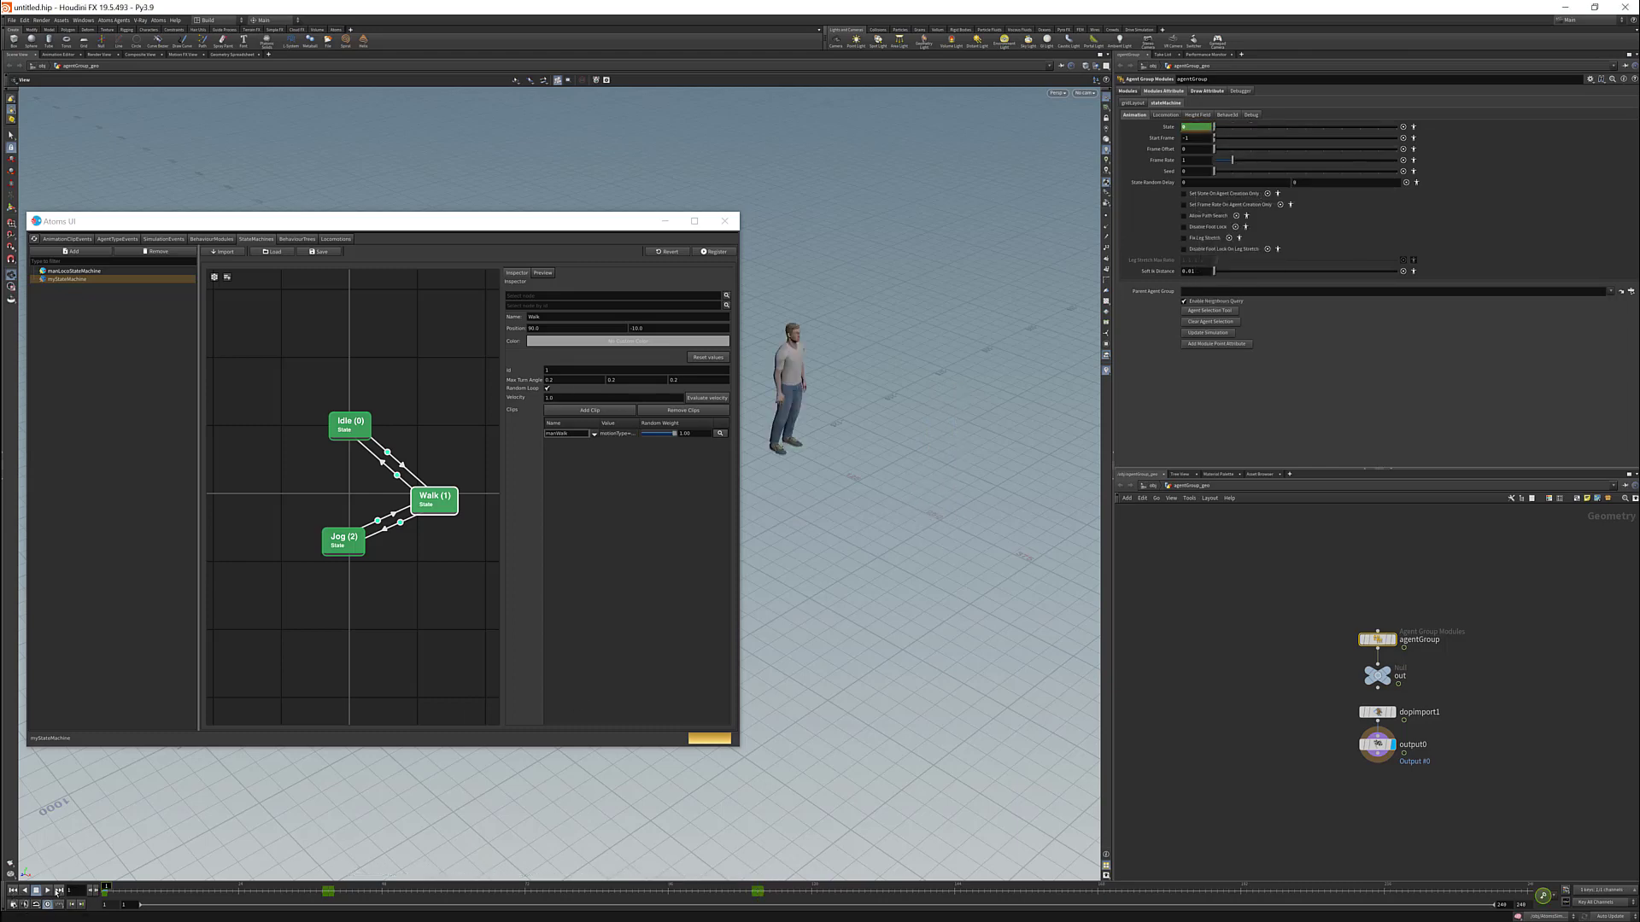
left_click(49, 891)
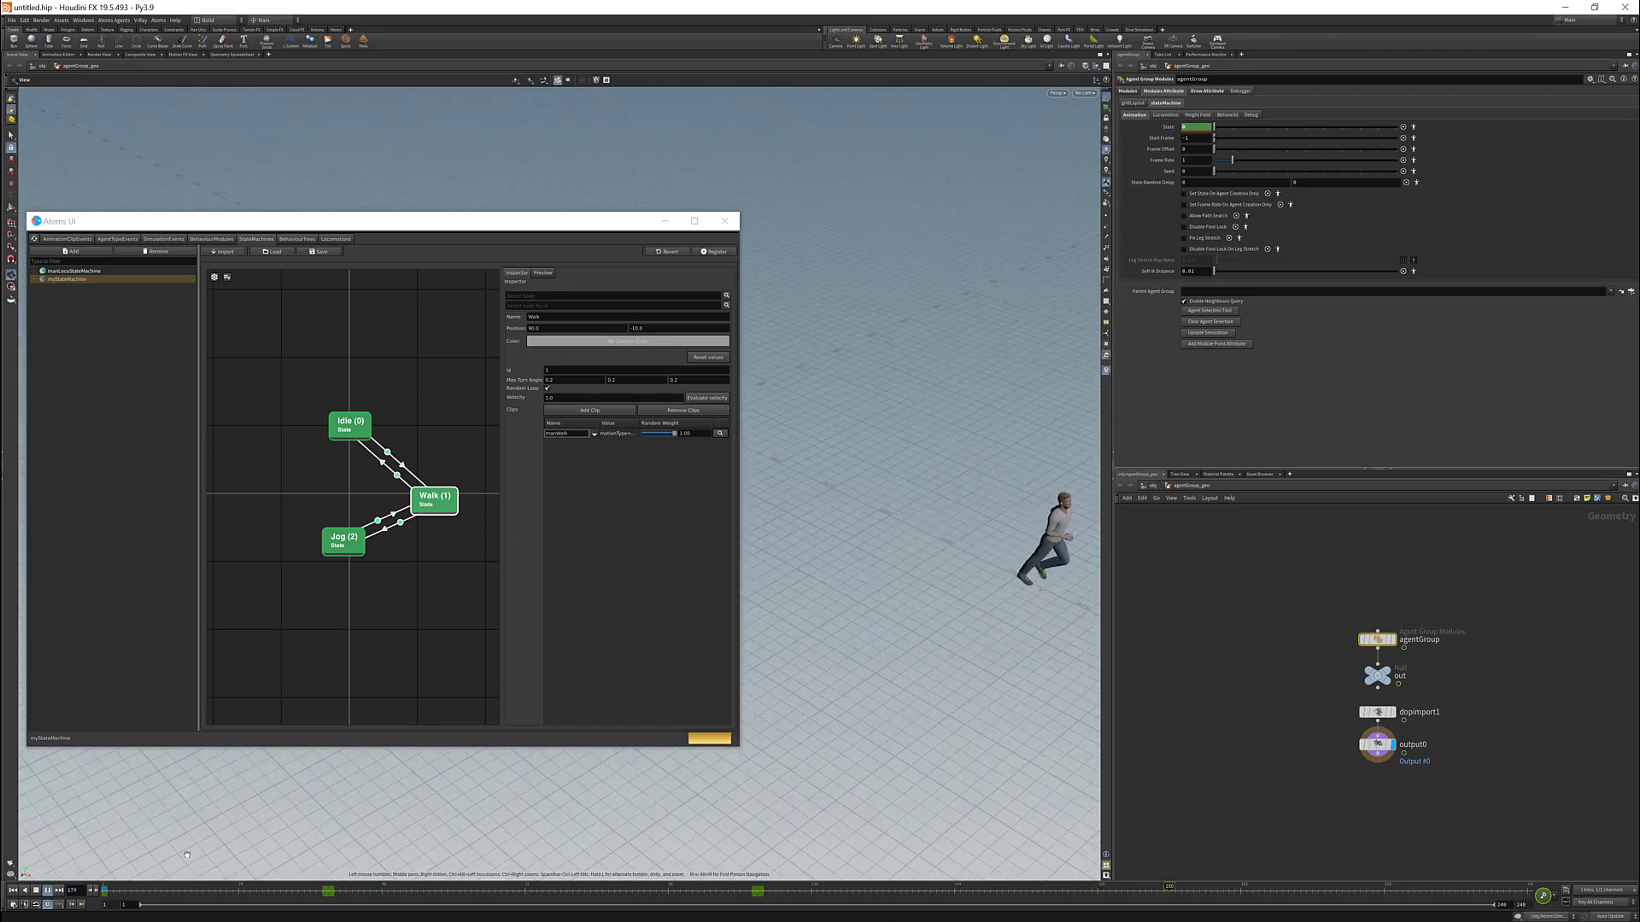
left_click(12, 890)
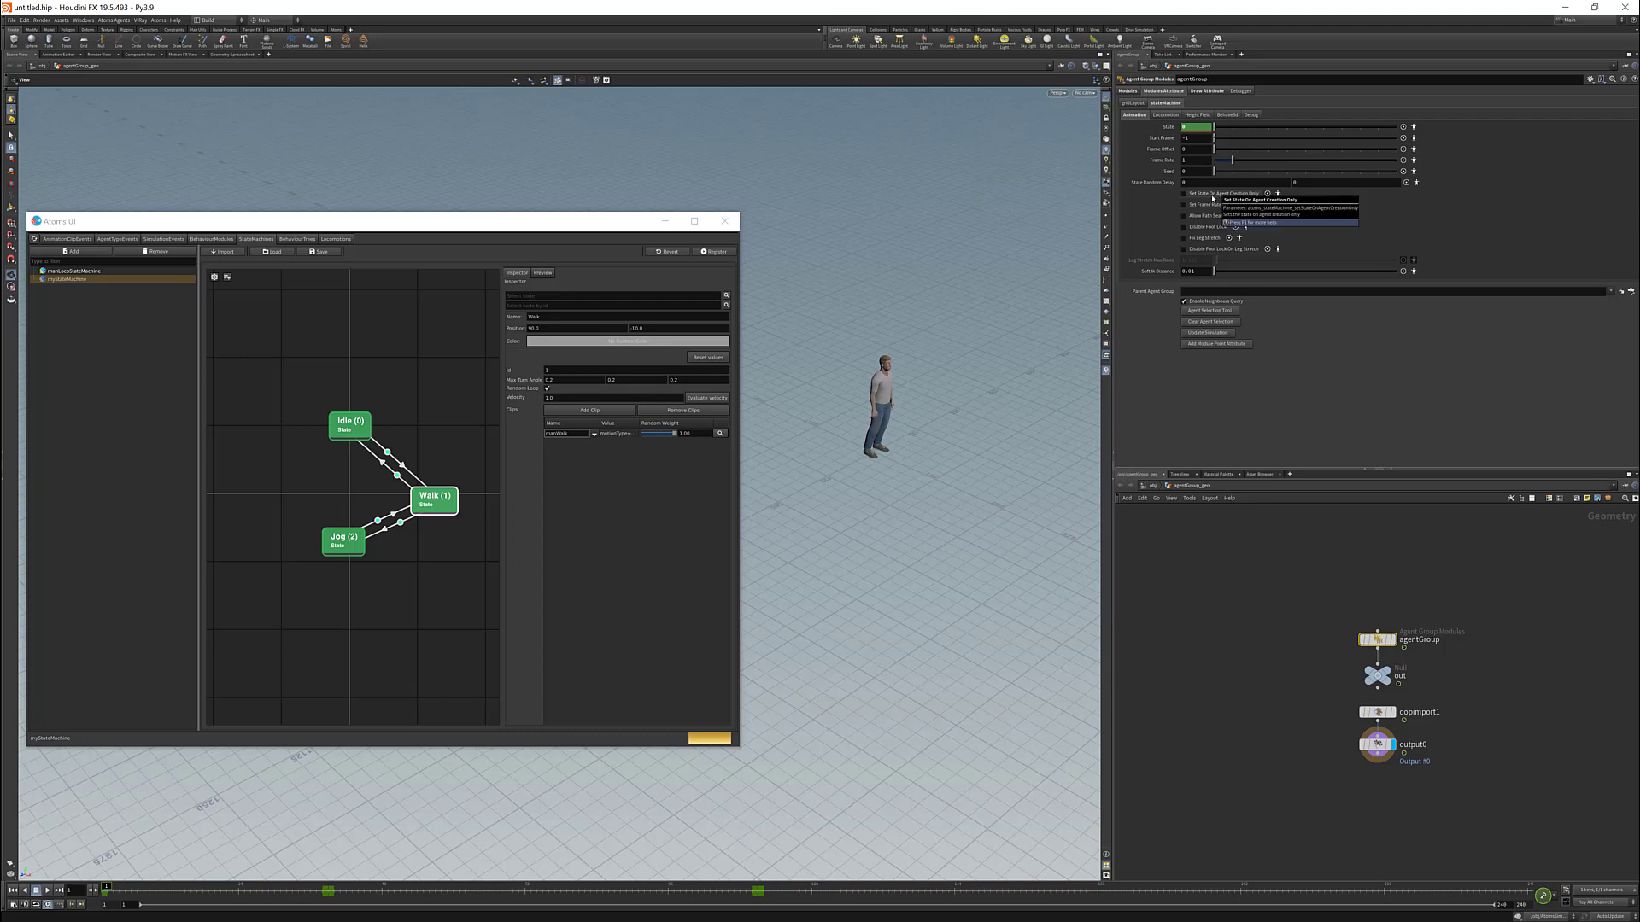
- Enable Set State On Agent Creation Only and add an addMetadata behaviour module from the Metadata category
left_click(1186, 194)
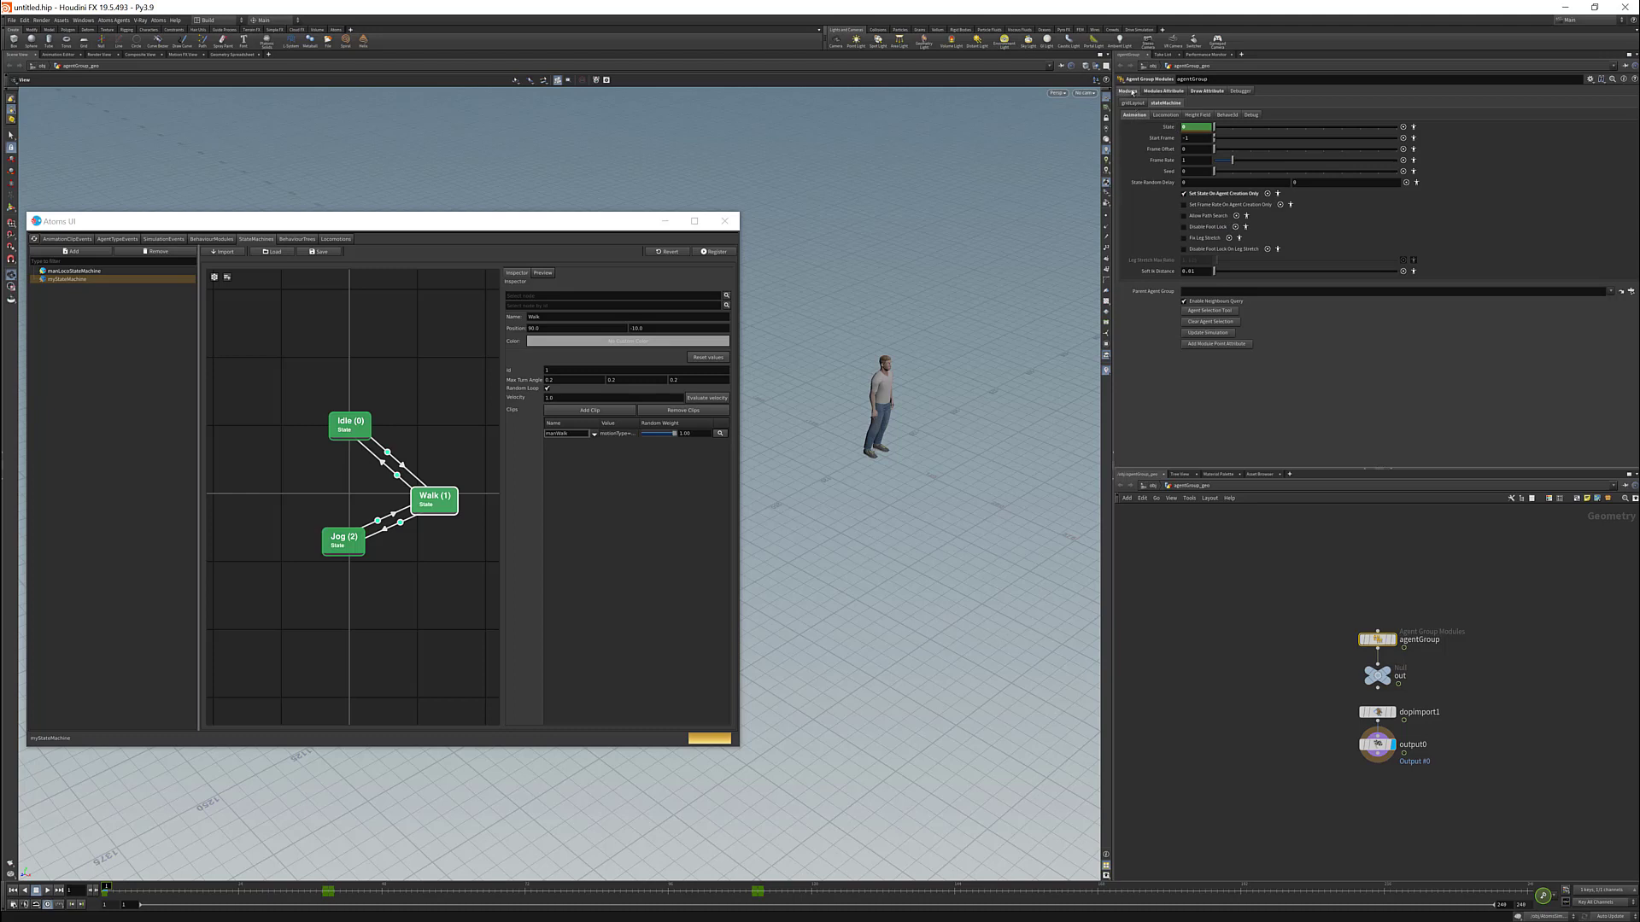
left_click(1133, 93)
left_click(1203, 103)
left_click(1200, 172)
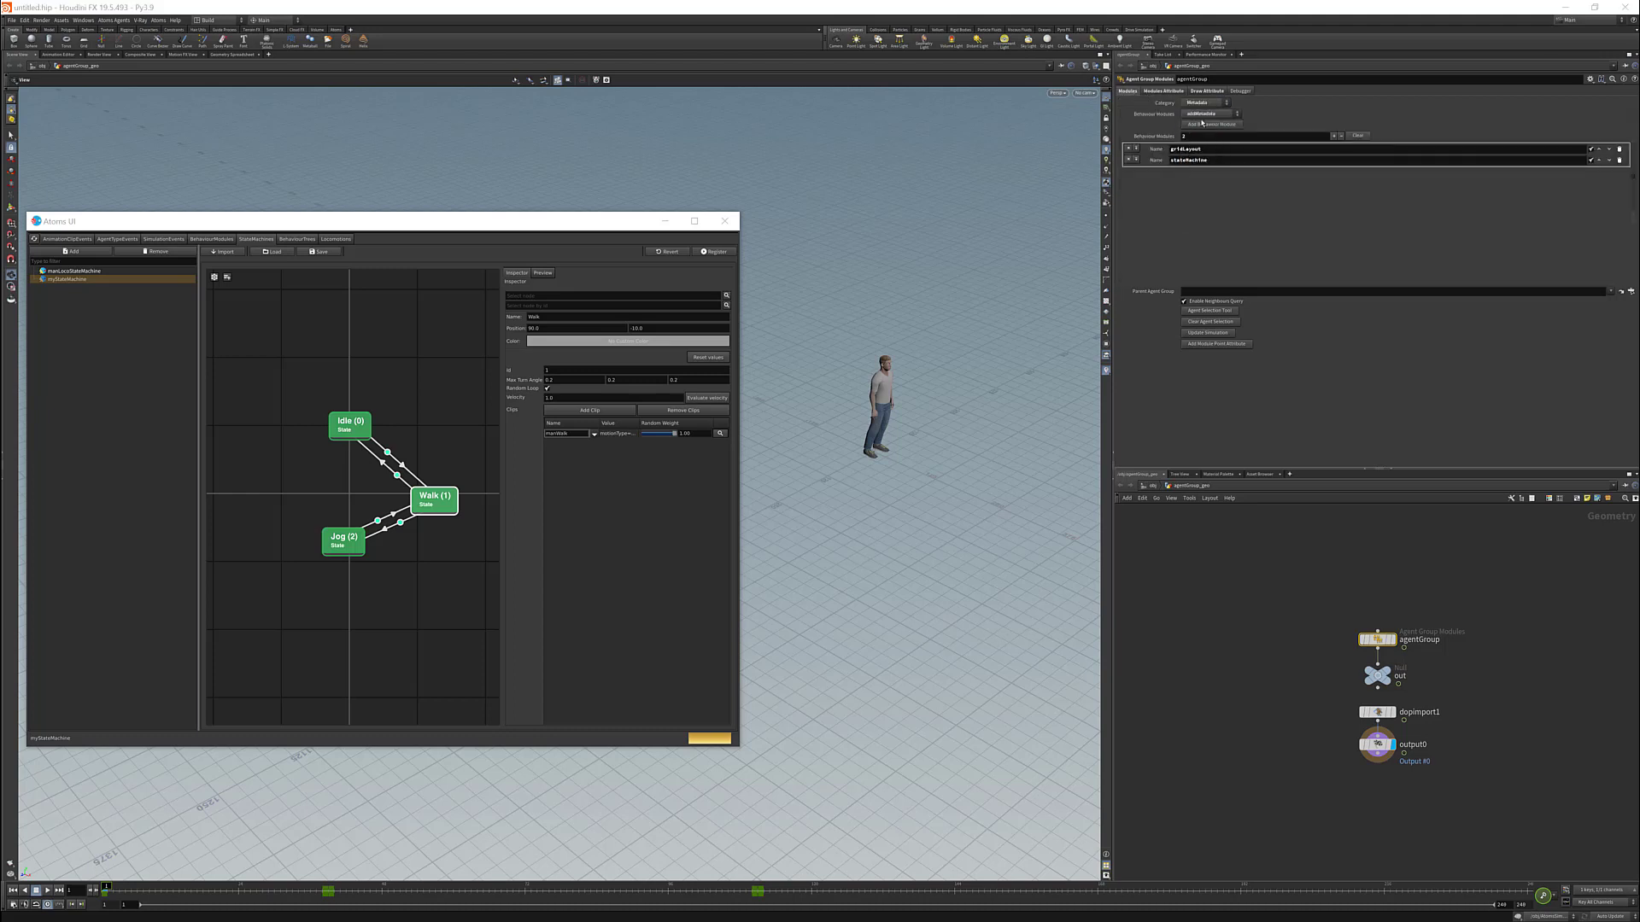
left_click(1192, 114)
left_click(1180, 120)
left_click(1211, 124)
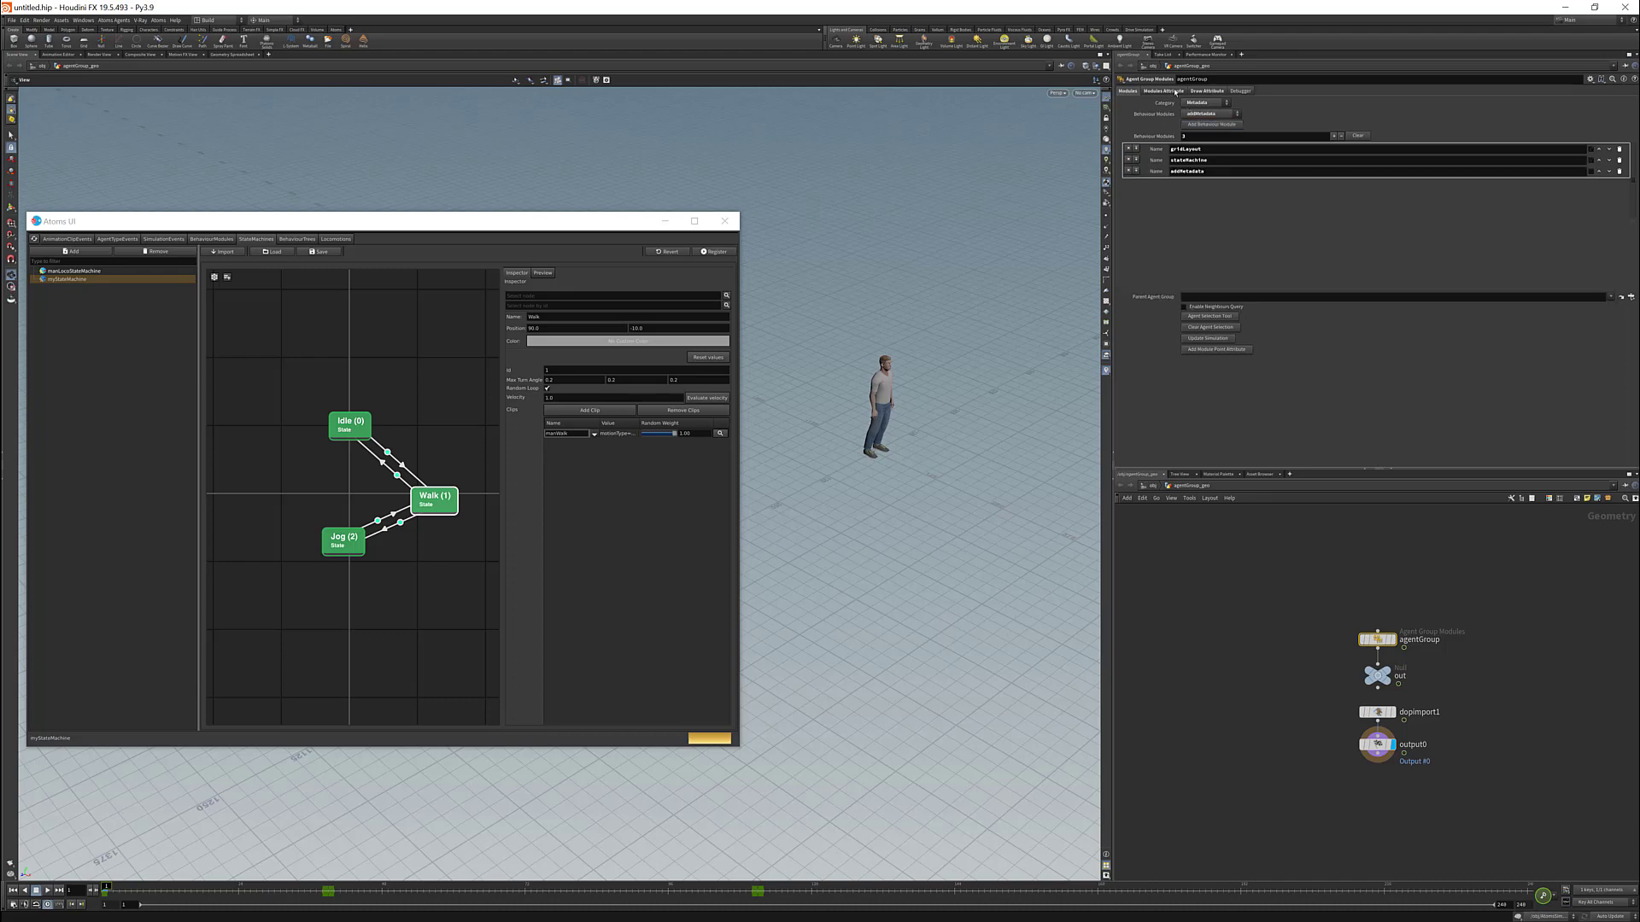
- Configure the addMetadata module with the name state, type int and an Int Value of 1
left_click(1176, 91)
left_click(1201, 102)
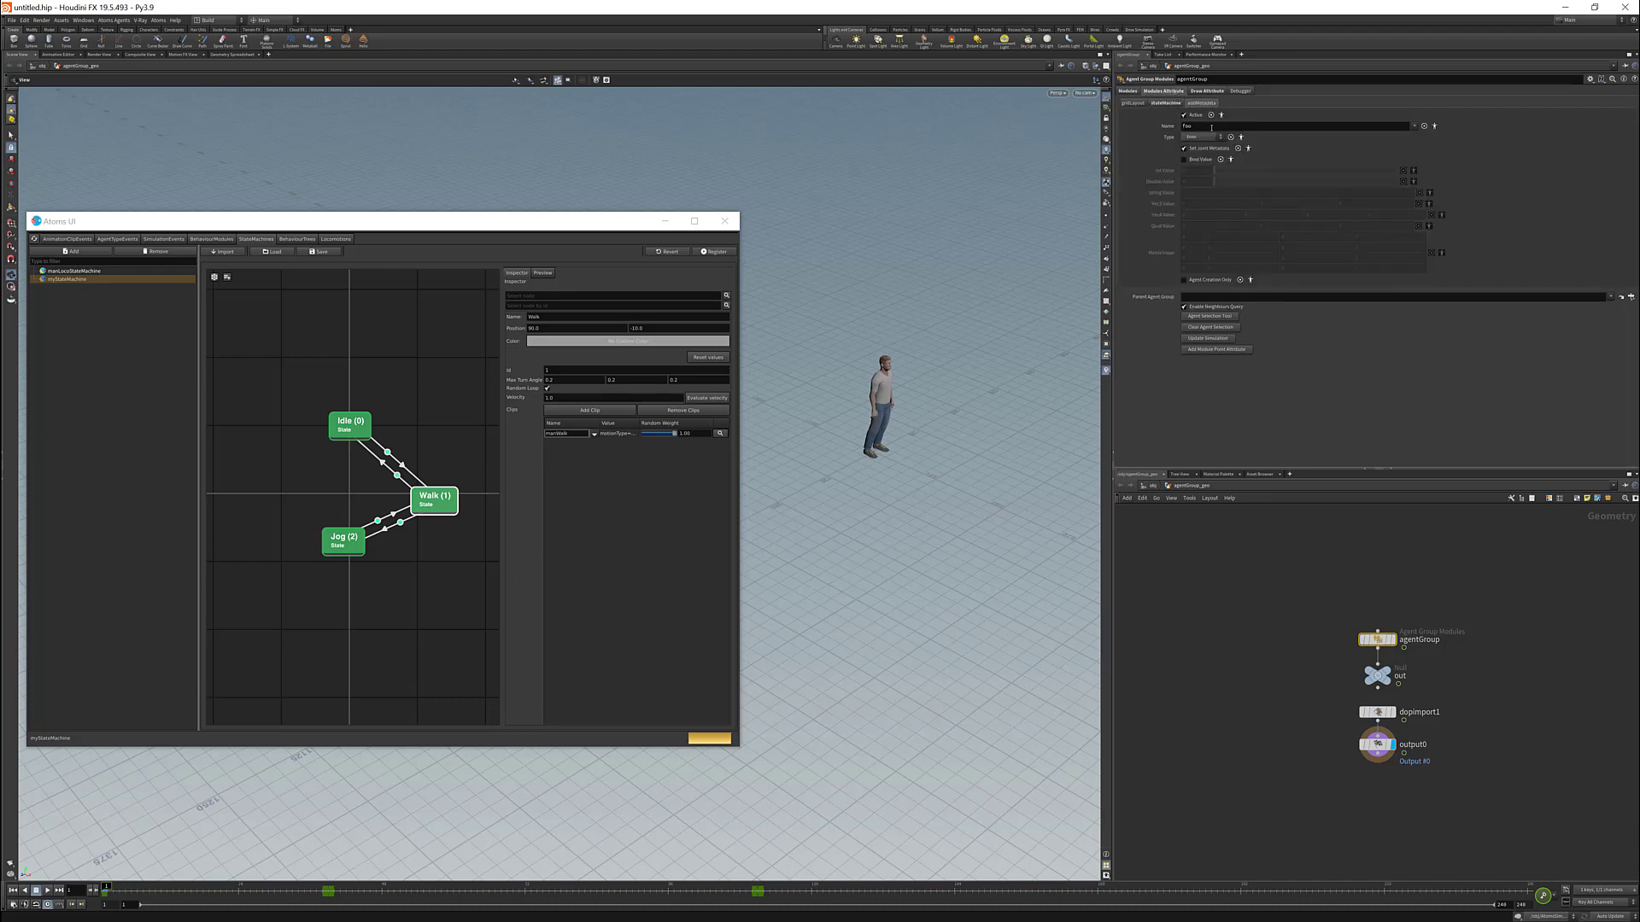
left_click(1211, 127)
left_click(1201, 136)
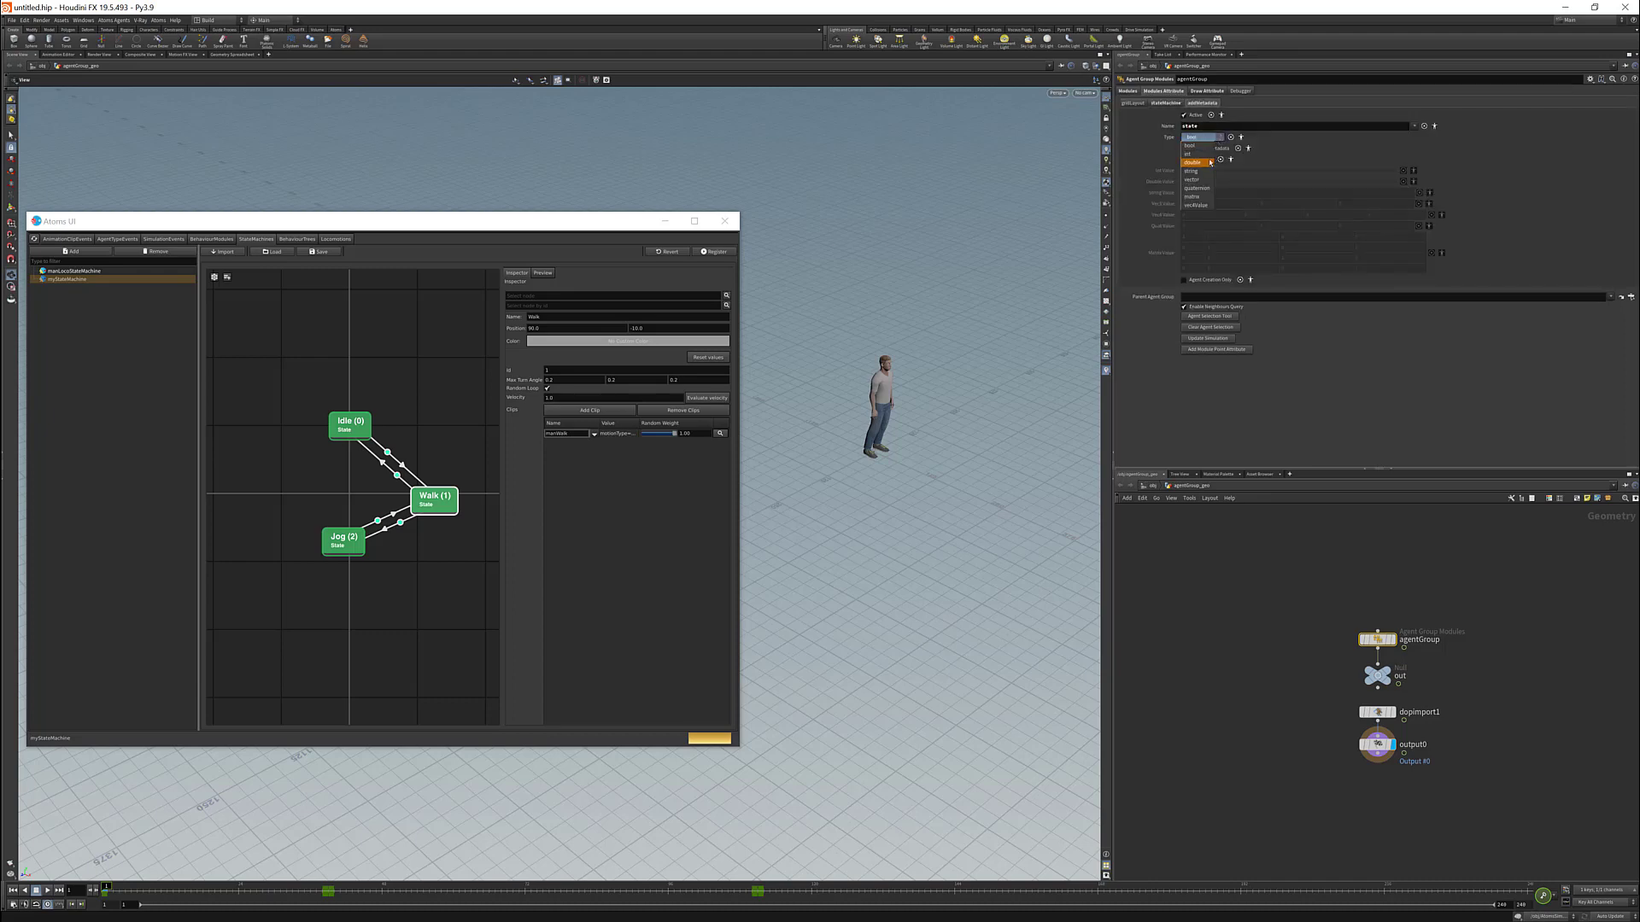
left_click(1198, 154)
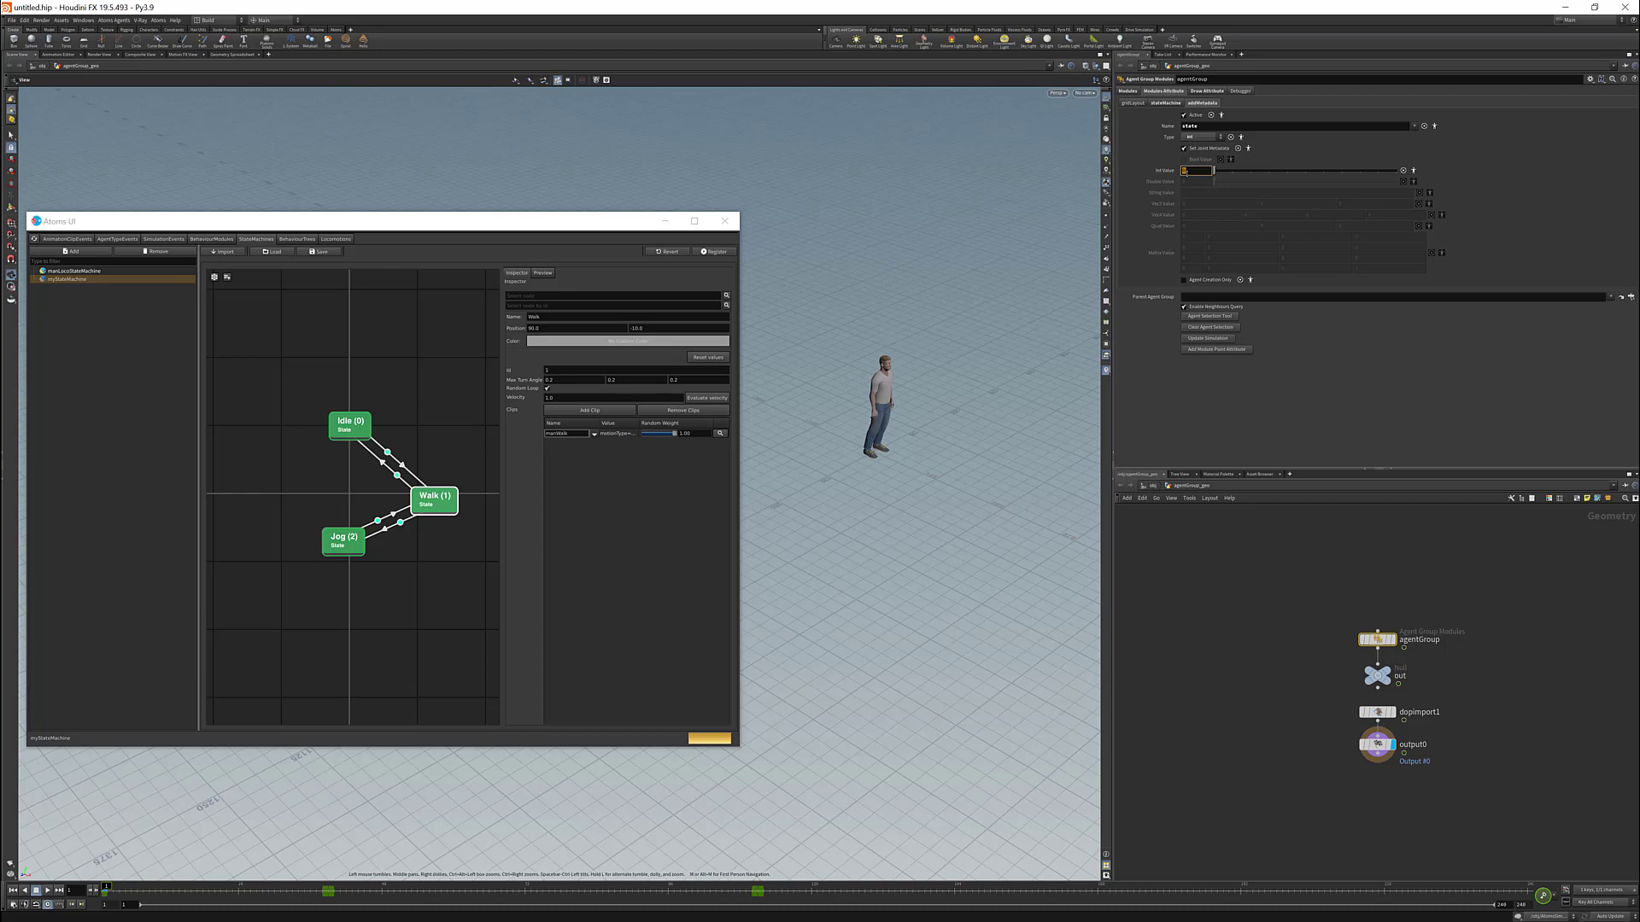
type("1")
key("Return")
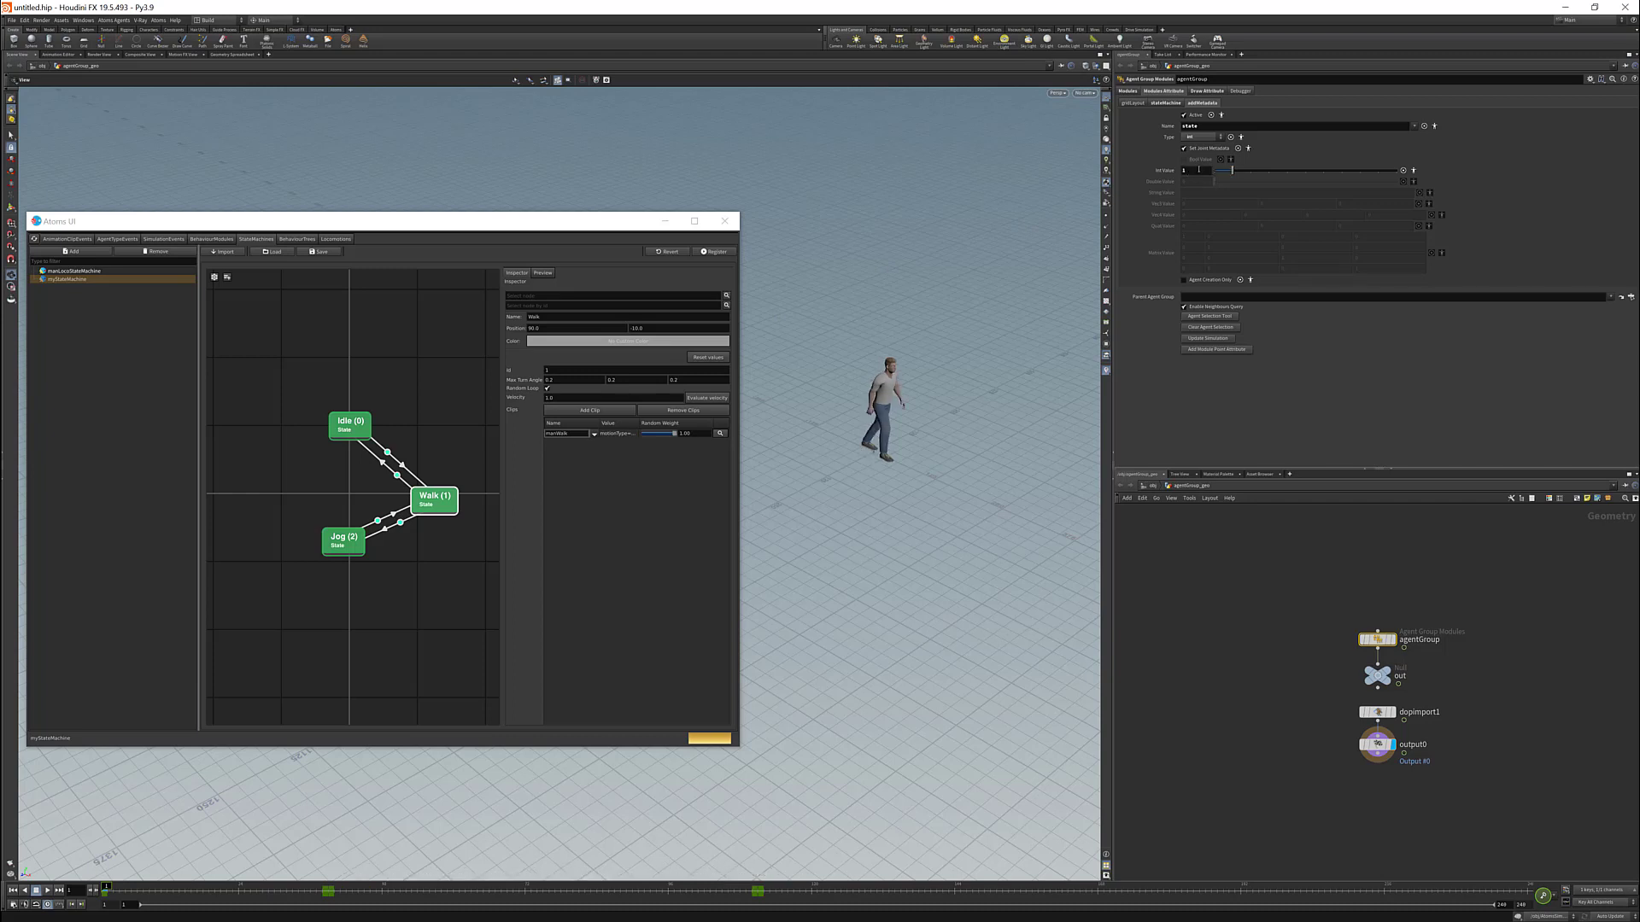
- Compare the stateMachine and addMetadata settings and play the simulation to check how the agent responds, then rewind
left_click(1168, 103)
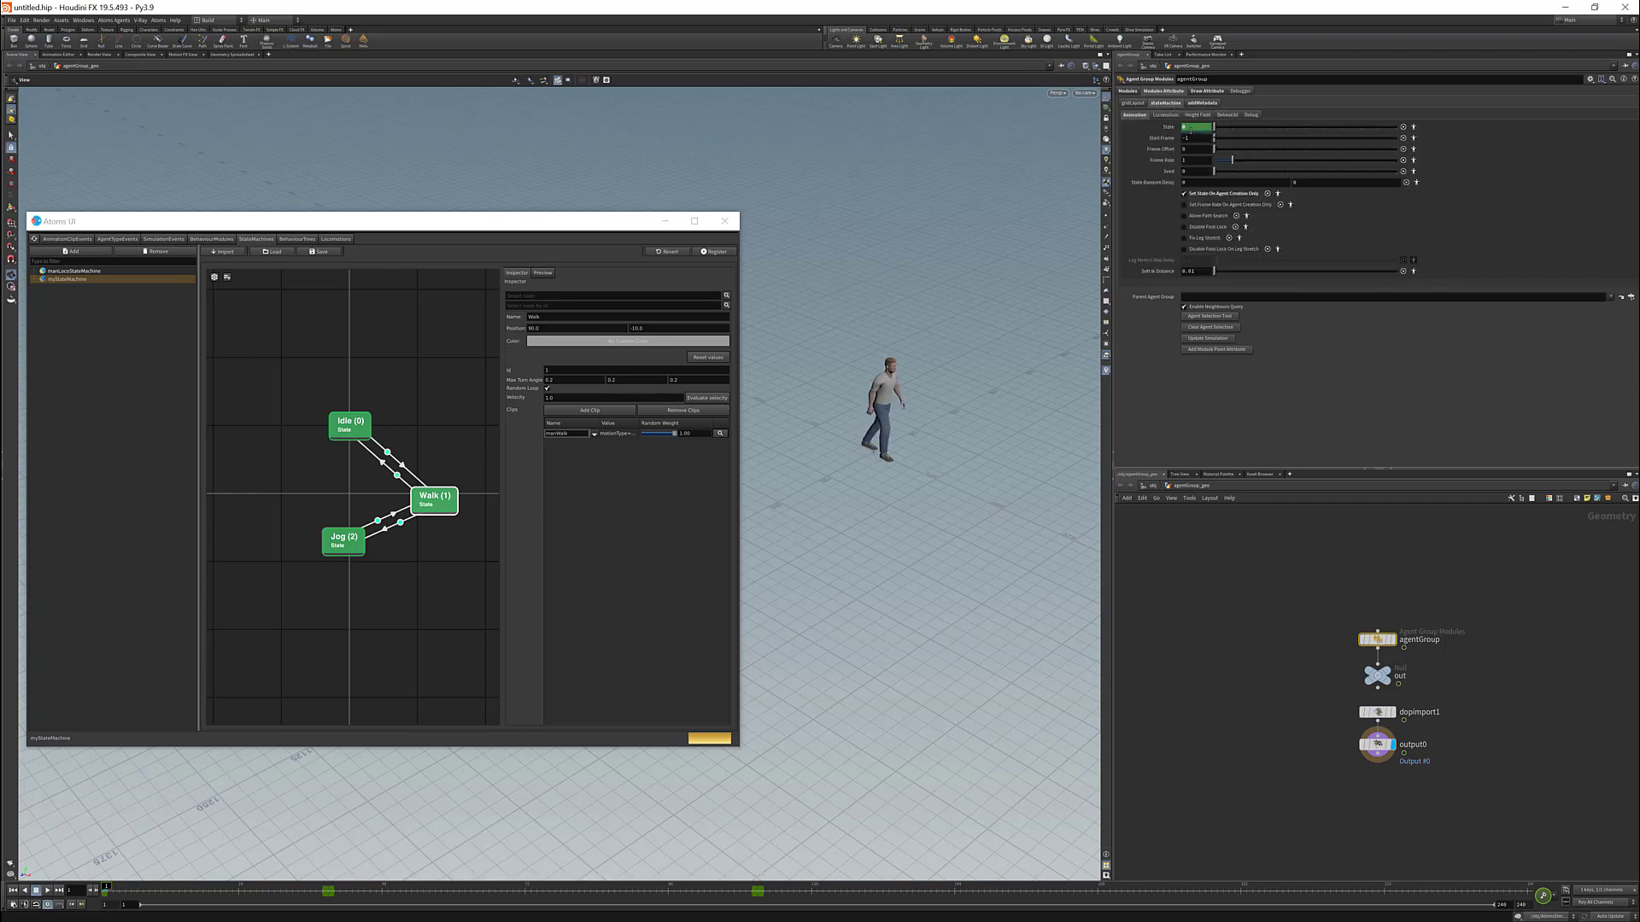
left_click(1203, 103)
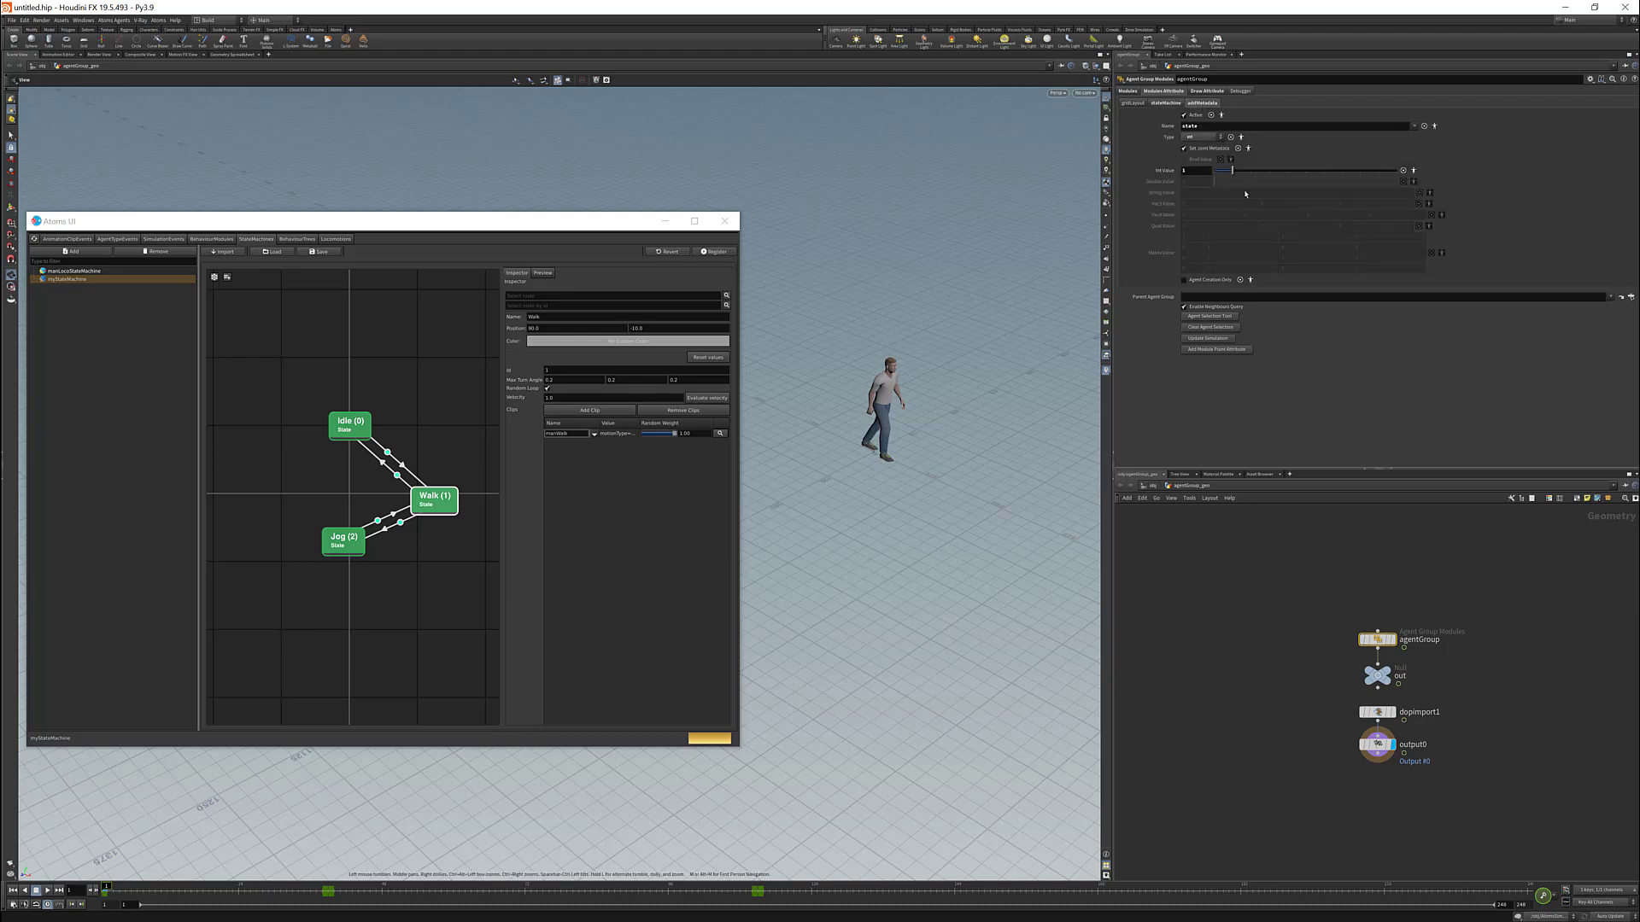
left_click(48, 891)
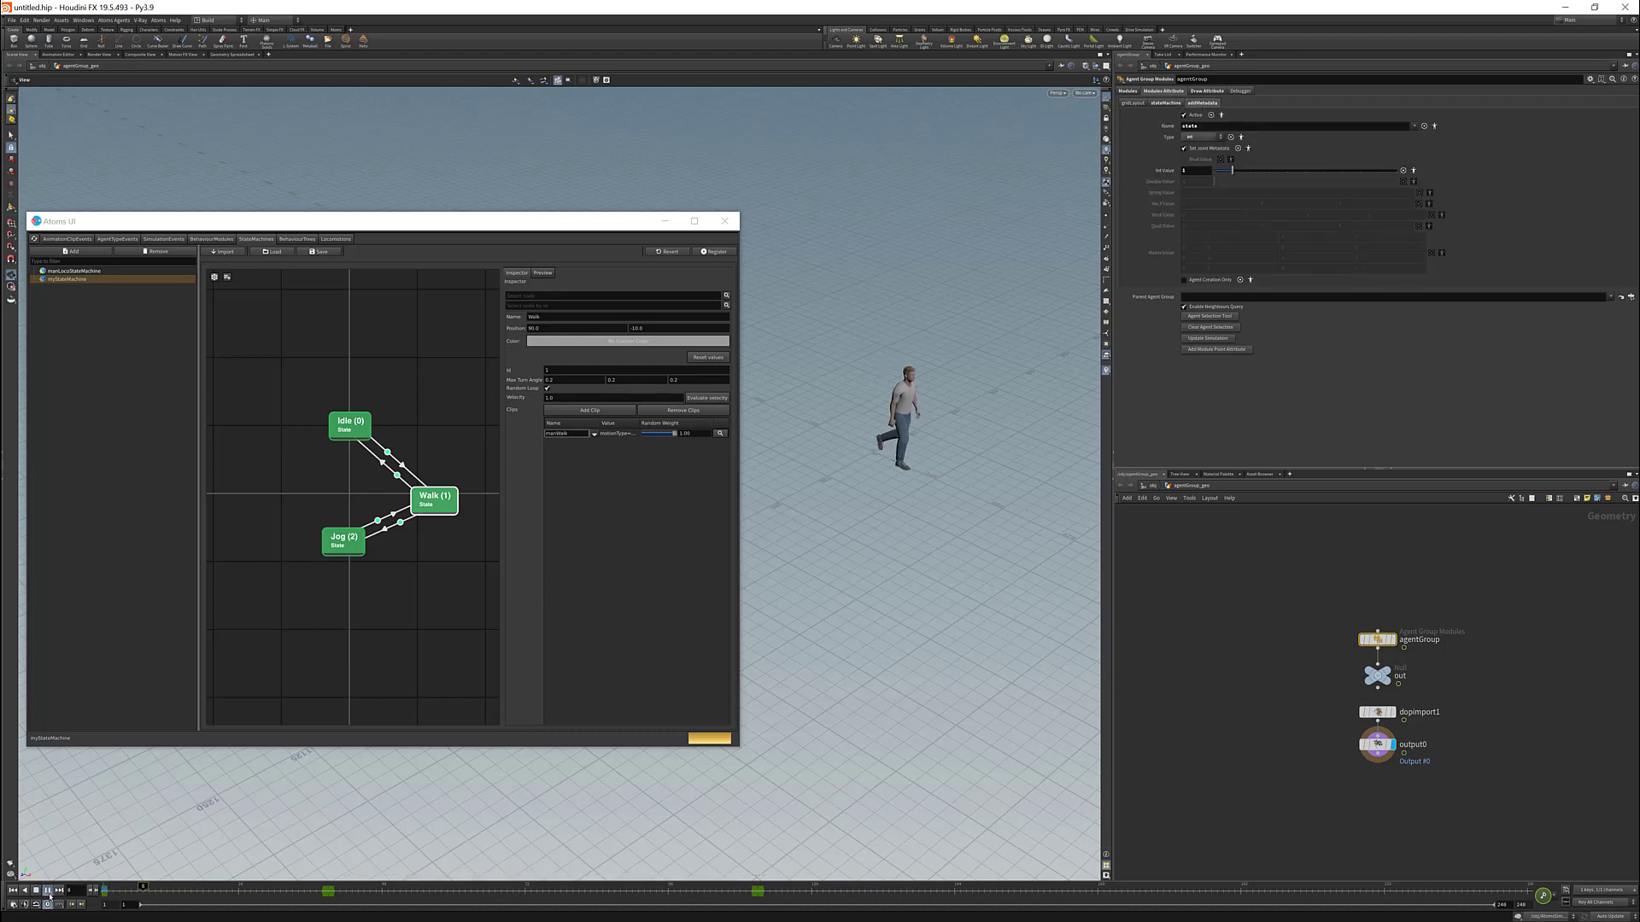
right_click_drag(951, 444, 1012, 466)
middle_click_drag(1011, 466, 941, 437)
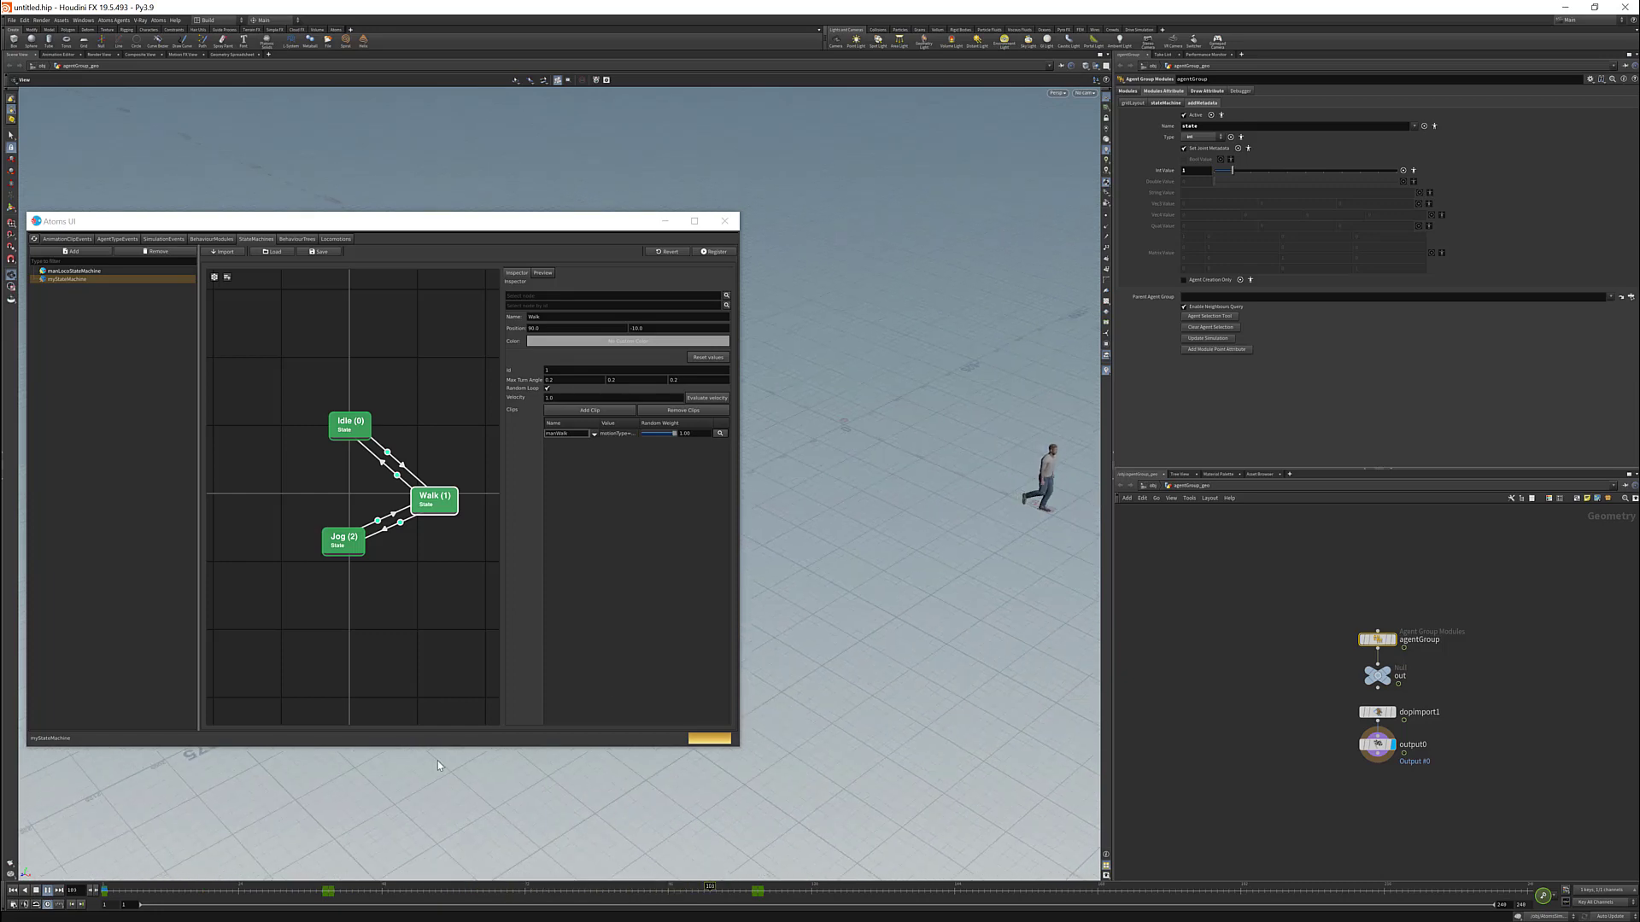
left_click(37, 891)
left_click(13, 891)
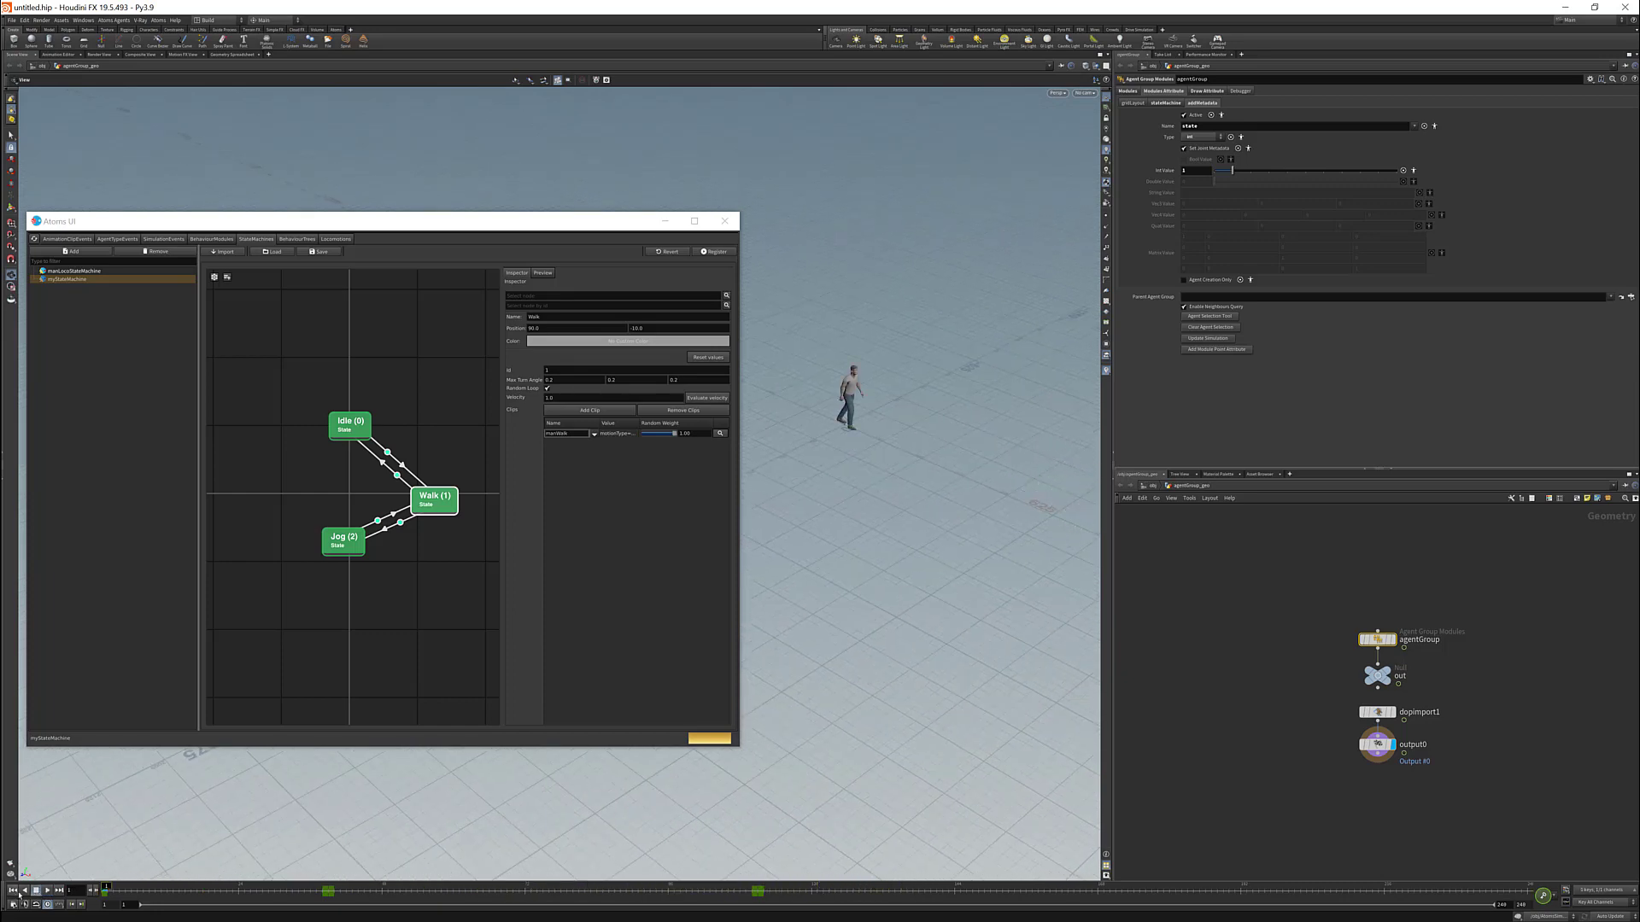
- Set the state machine's Frame Rate to .5 and play the simulation
middle_click_drag(841, 387, 888, 396)
right_click_drag(888, 396, 946, 418)
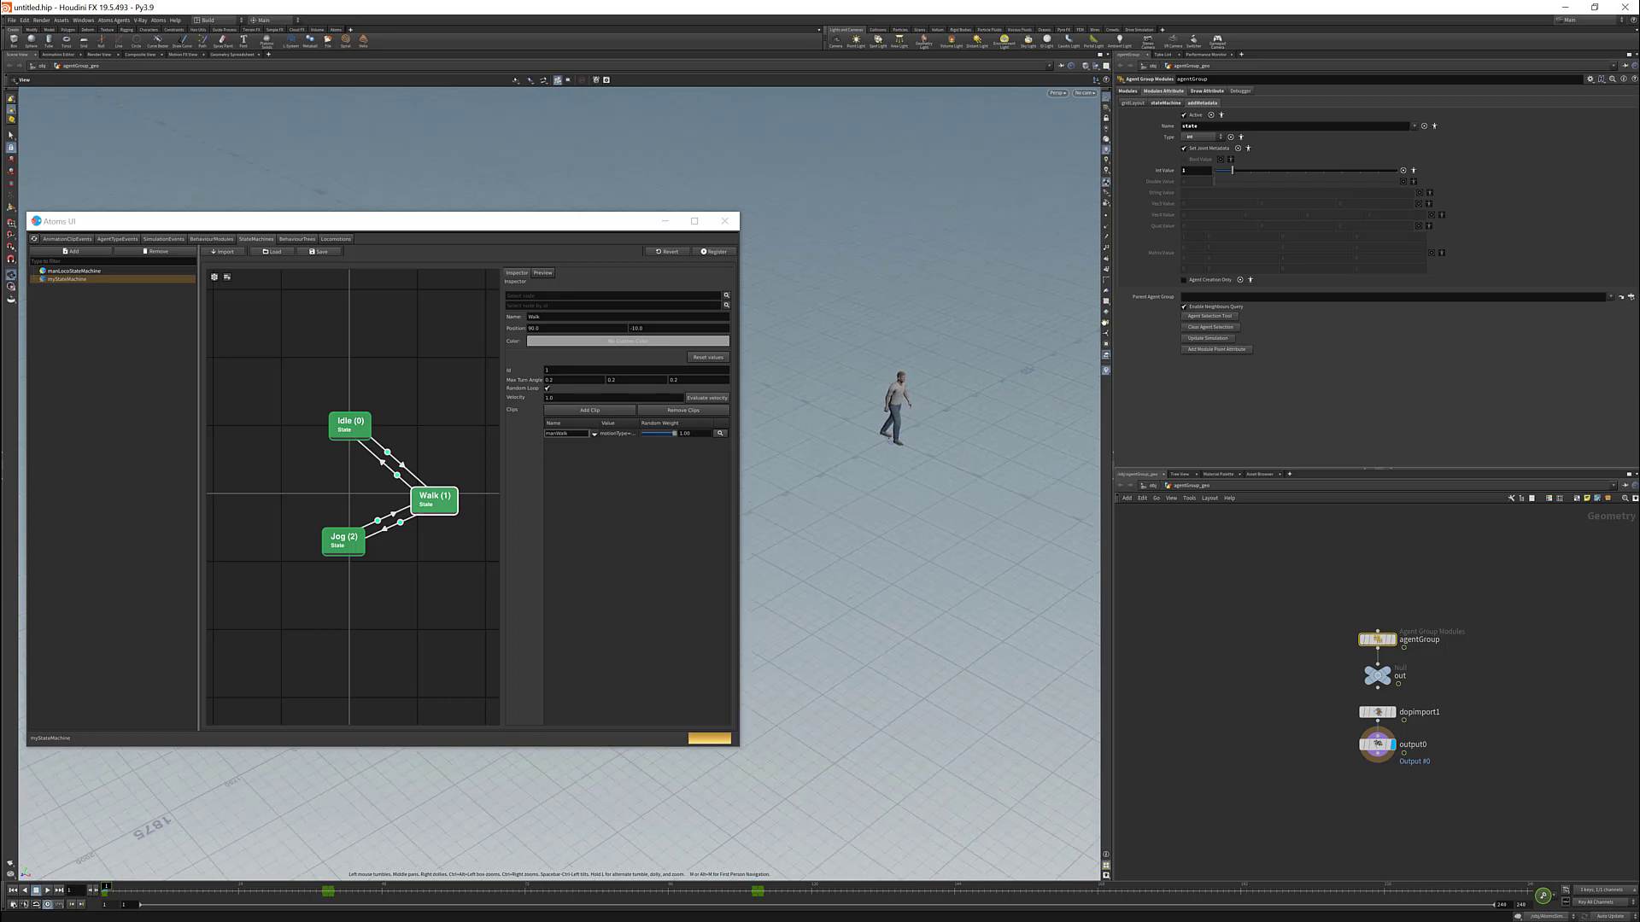
left_click(1166, 102)
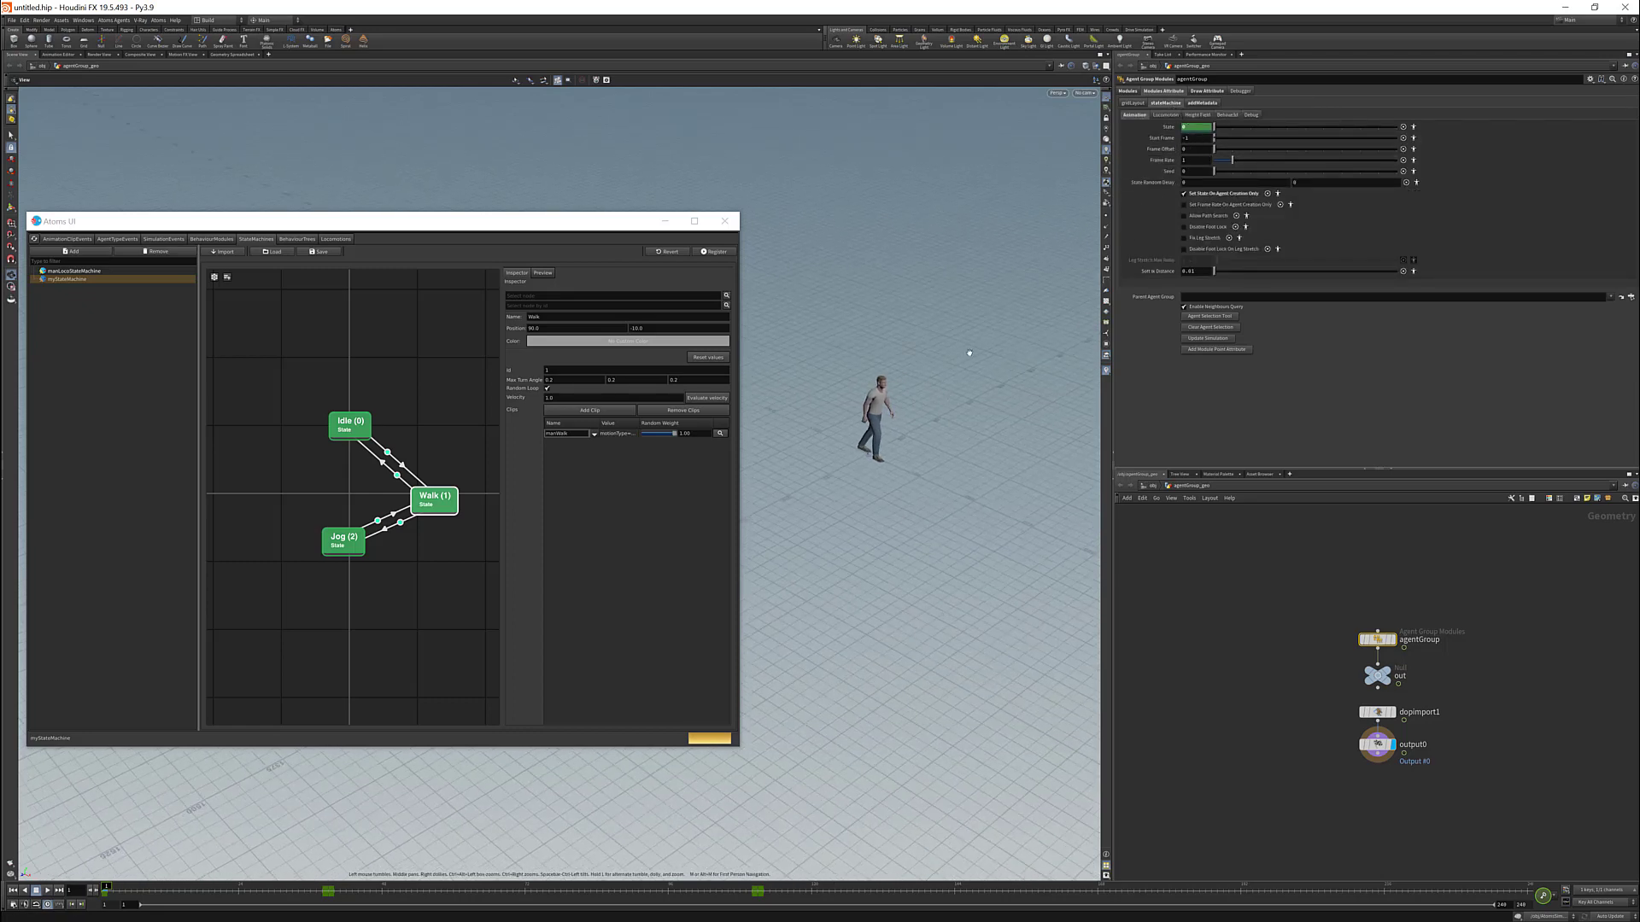
left_click(1197, 160)
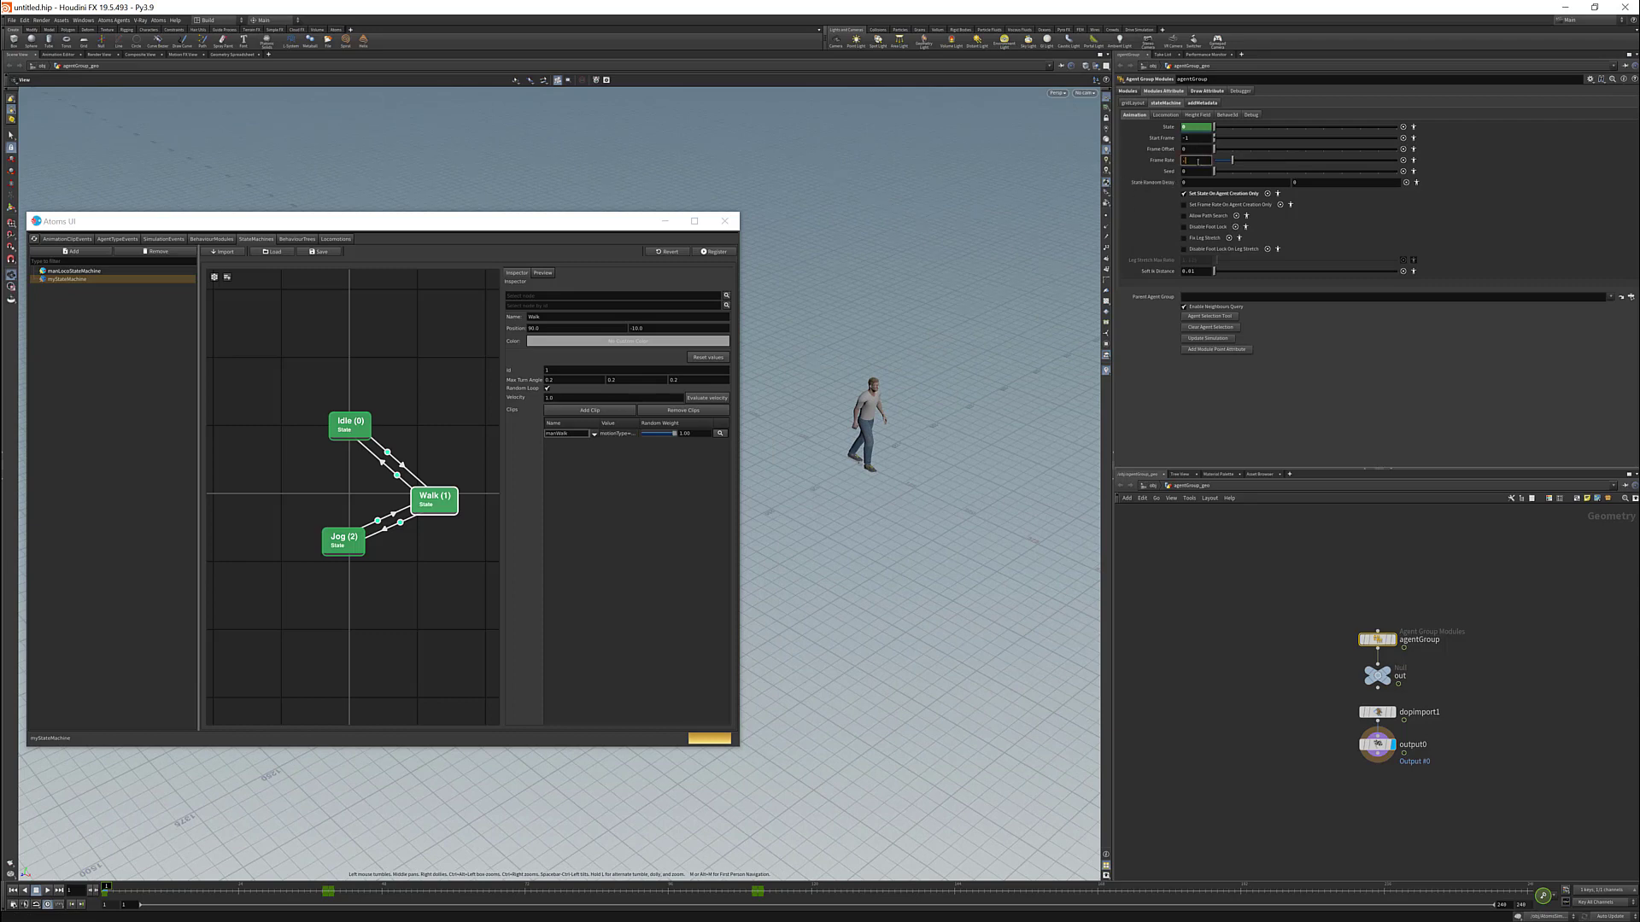
type(".5")
left_click(48, 891)
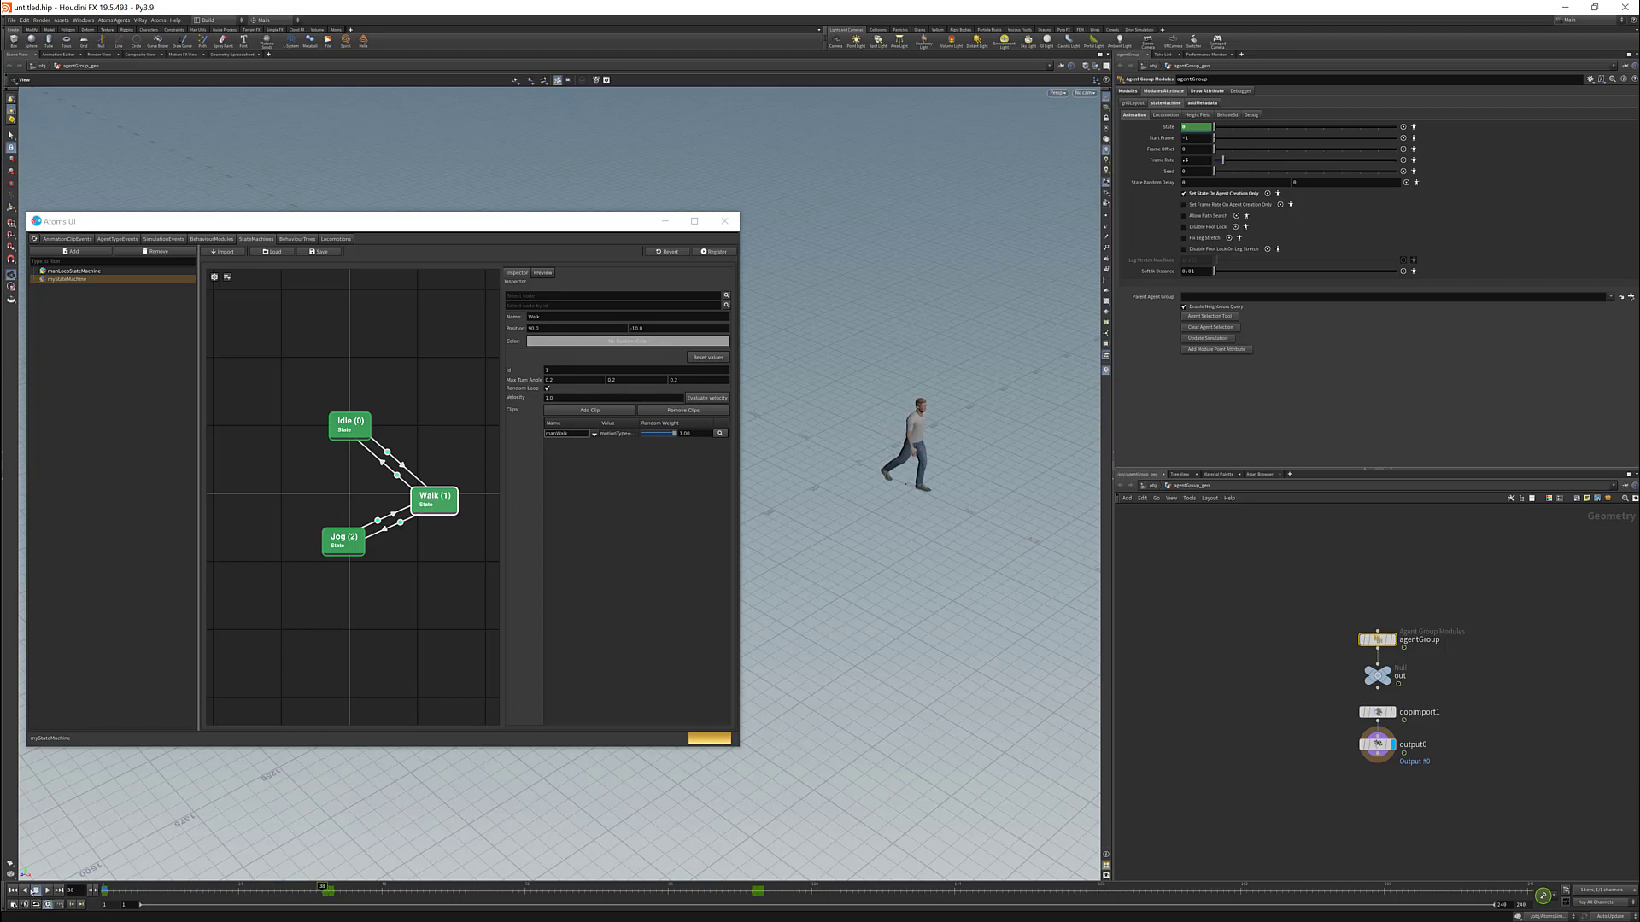
- Rewind the simulation and set the state machine's Frame Rate back to 1
left_click(13, 891)
double_click(1198, 160)
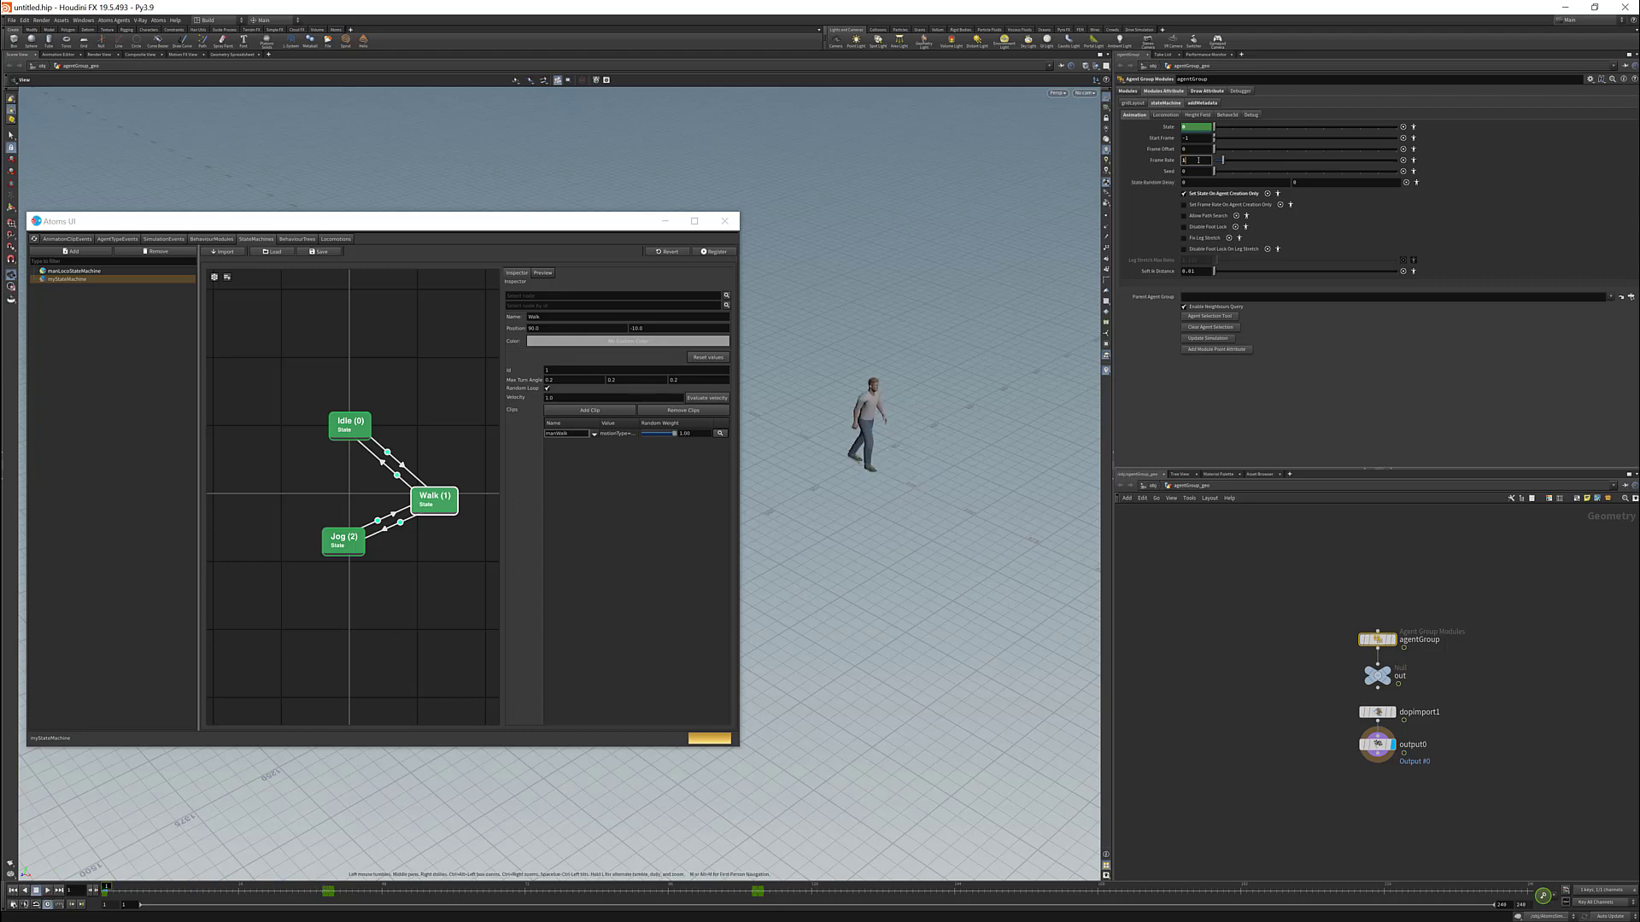
type("1")
key("Return")
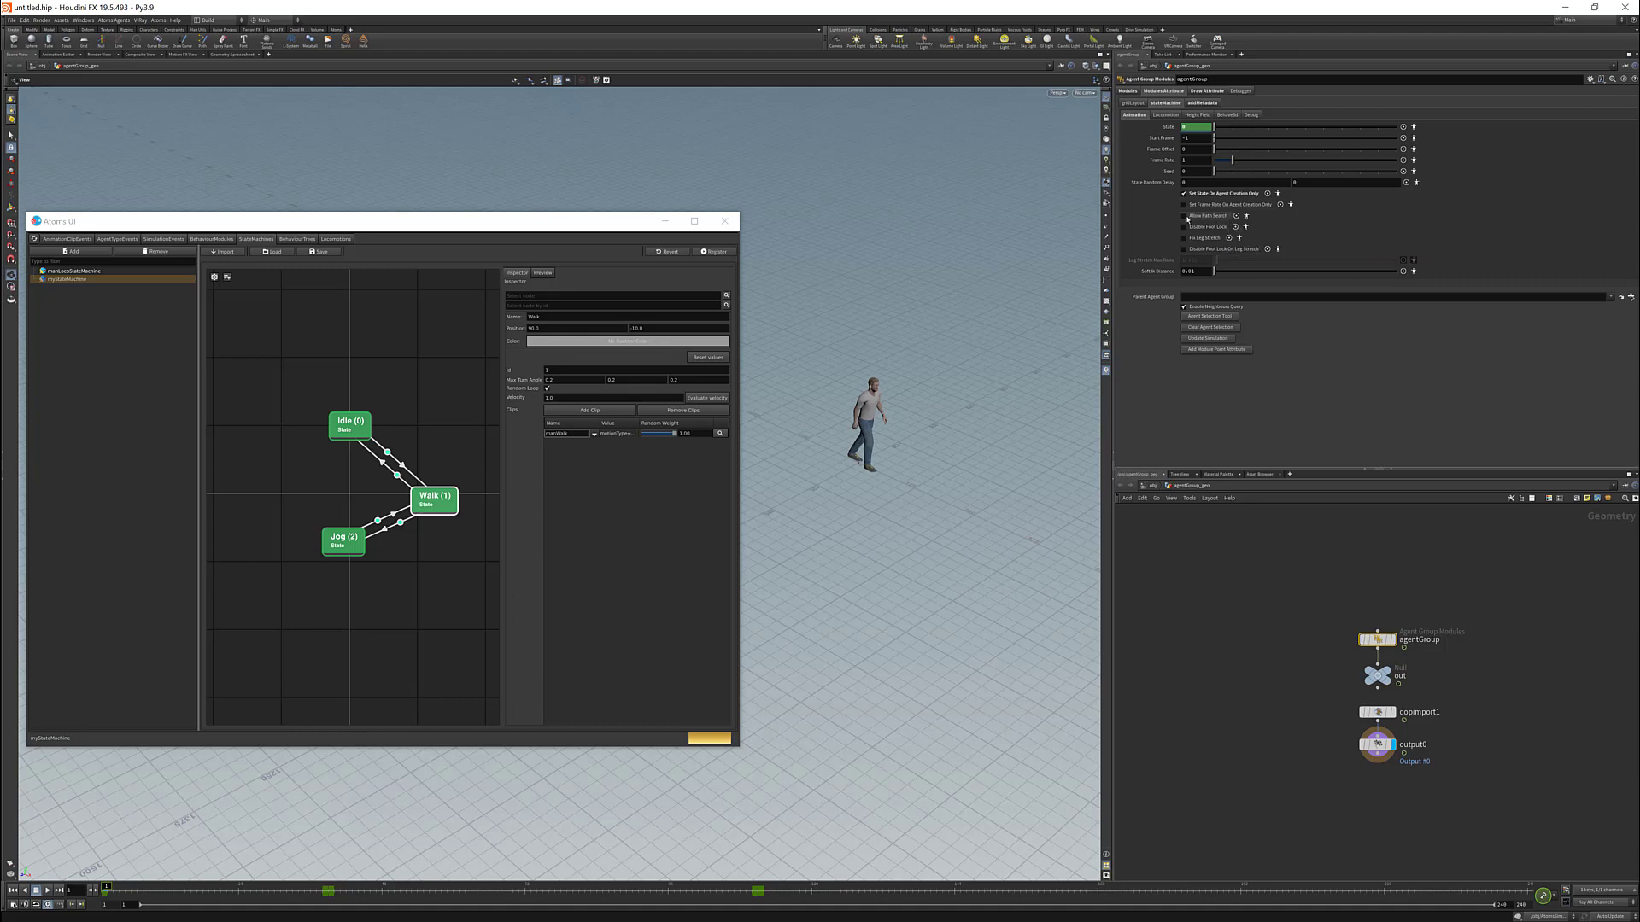
- Review the stateMachine module's foot lock, locomotion, height field, behaviour and debug options, then return to its animation settings
mouse_move(1205, 218)
left_click(1185, 249)
left_click(1165, 115)
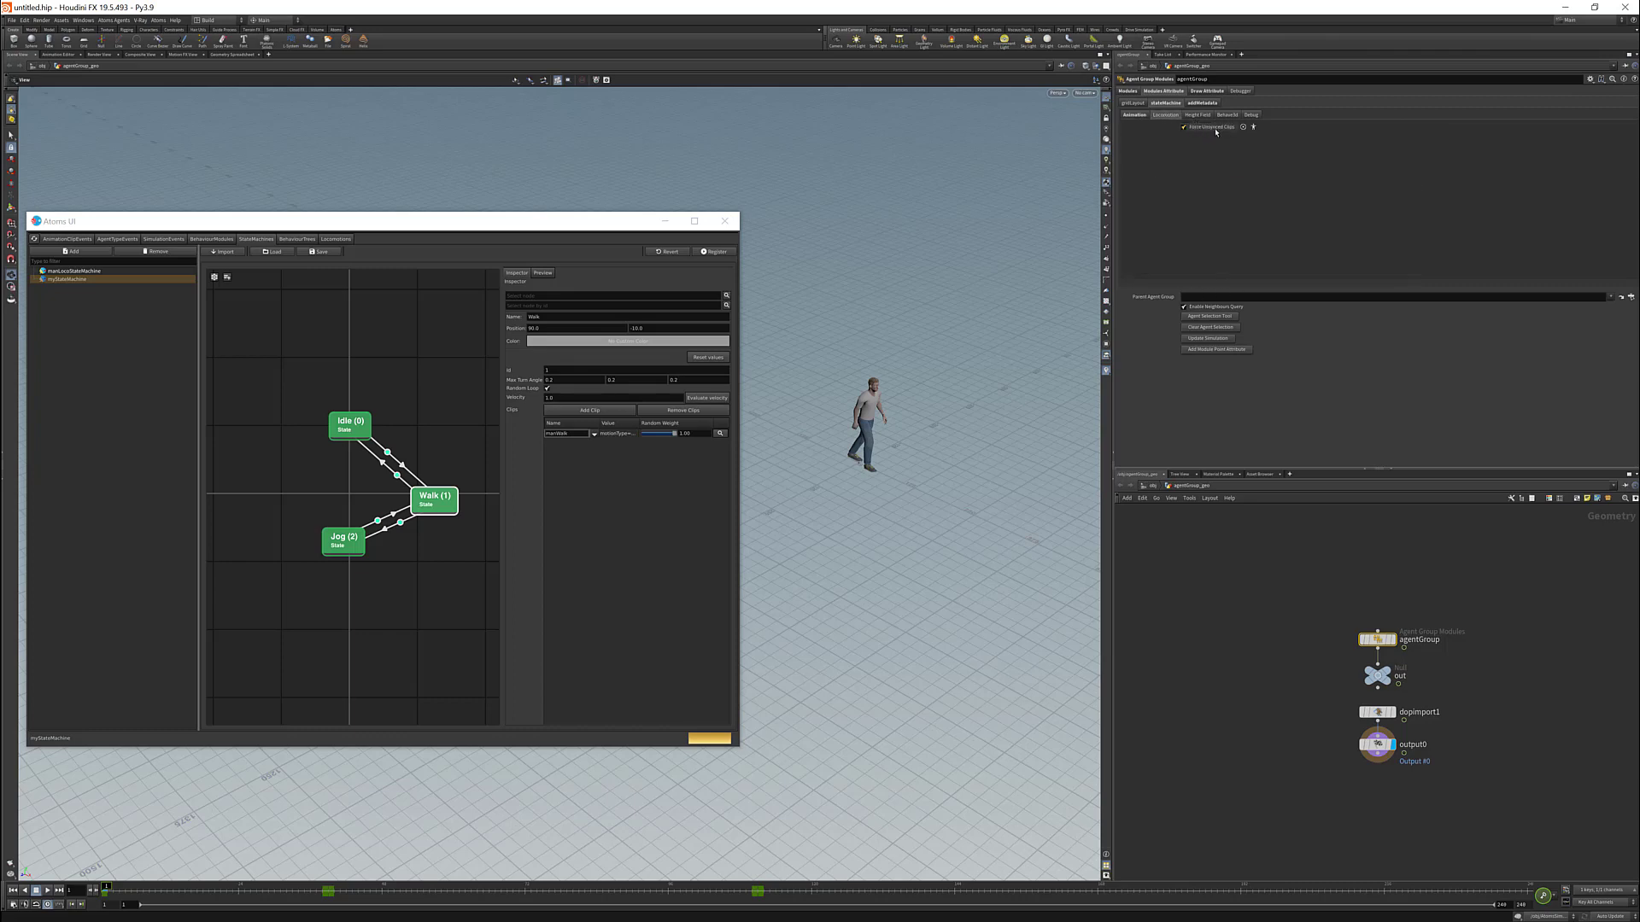
left_click(1199, 116)
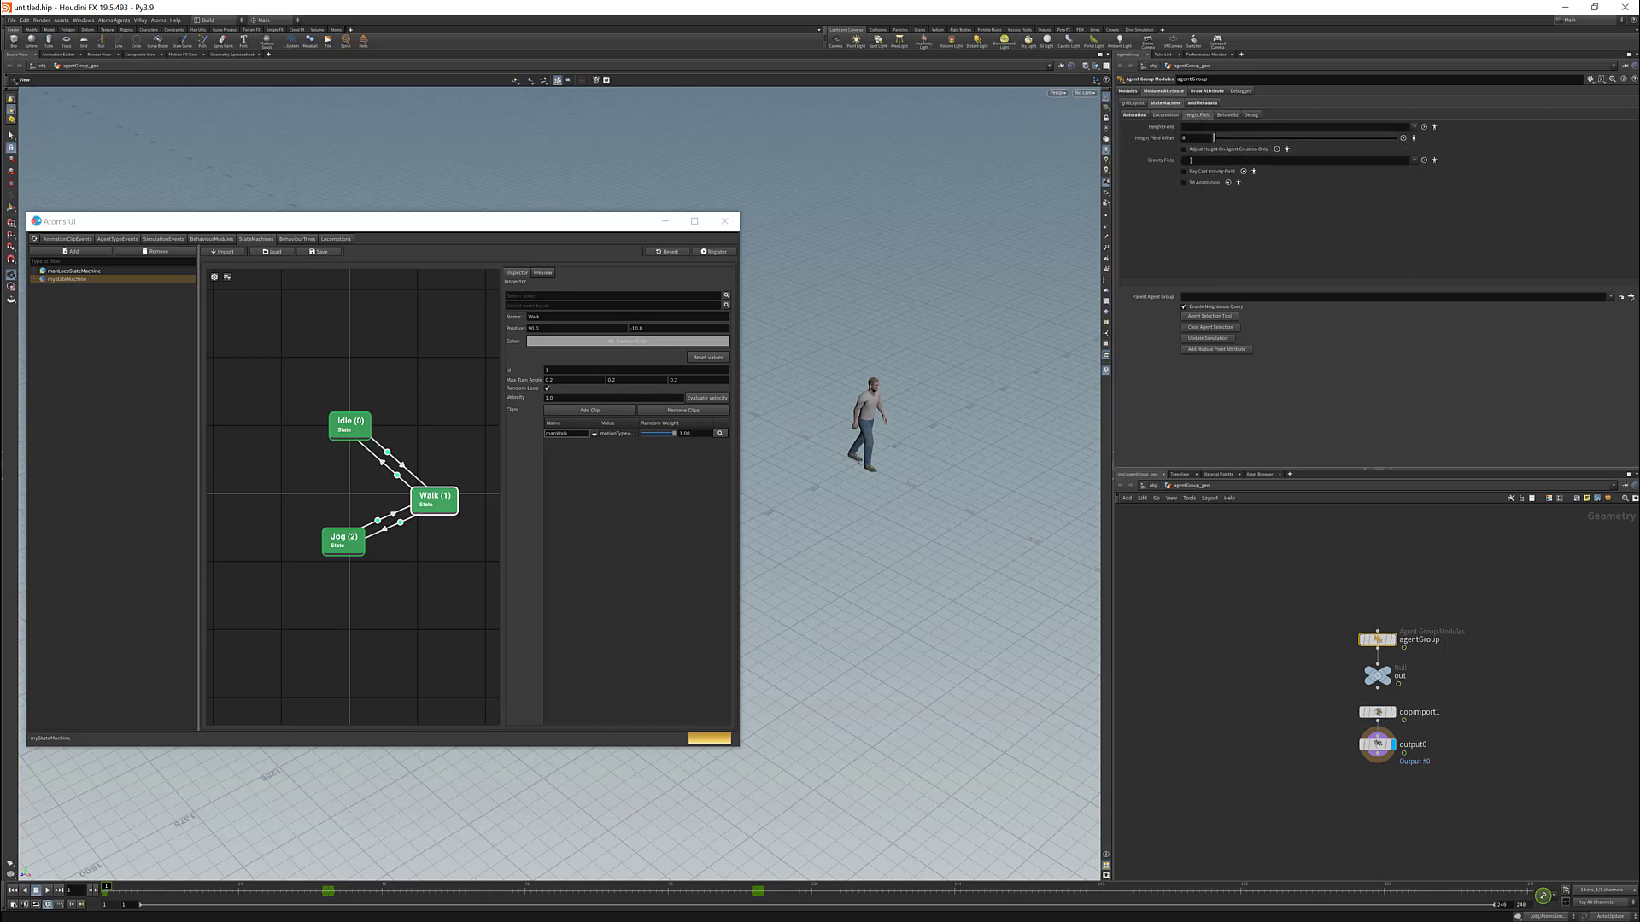
left_click(1227, 114)
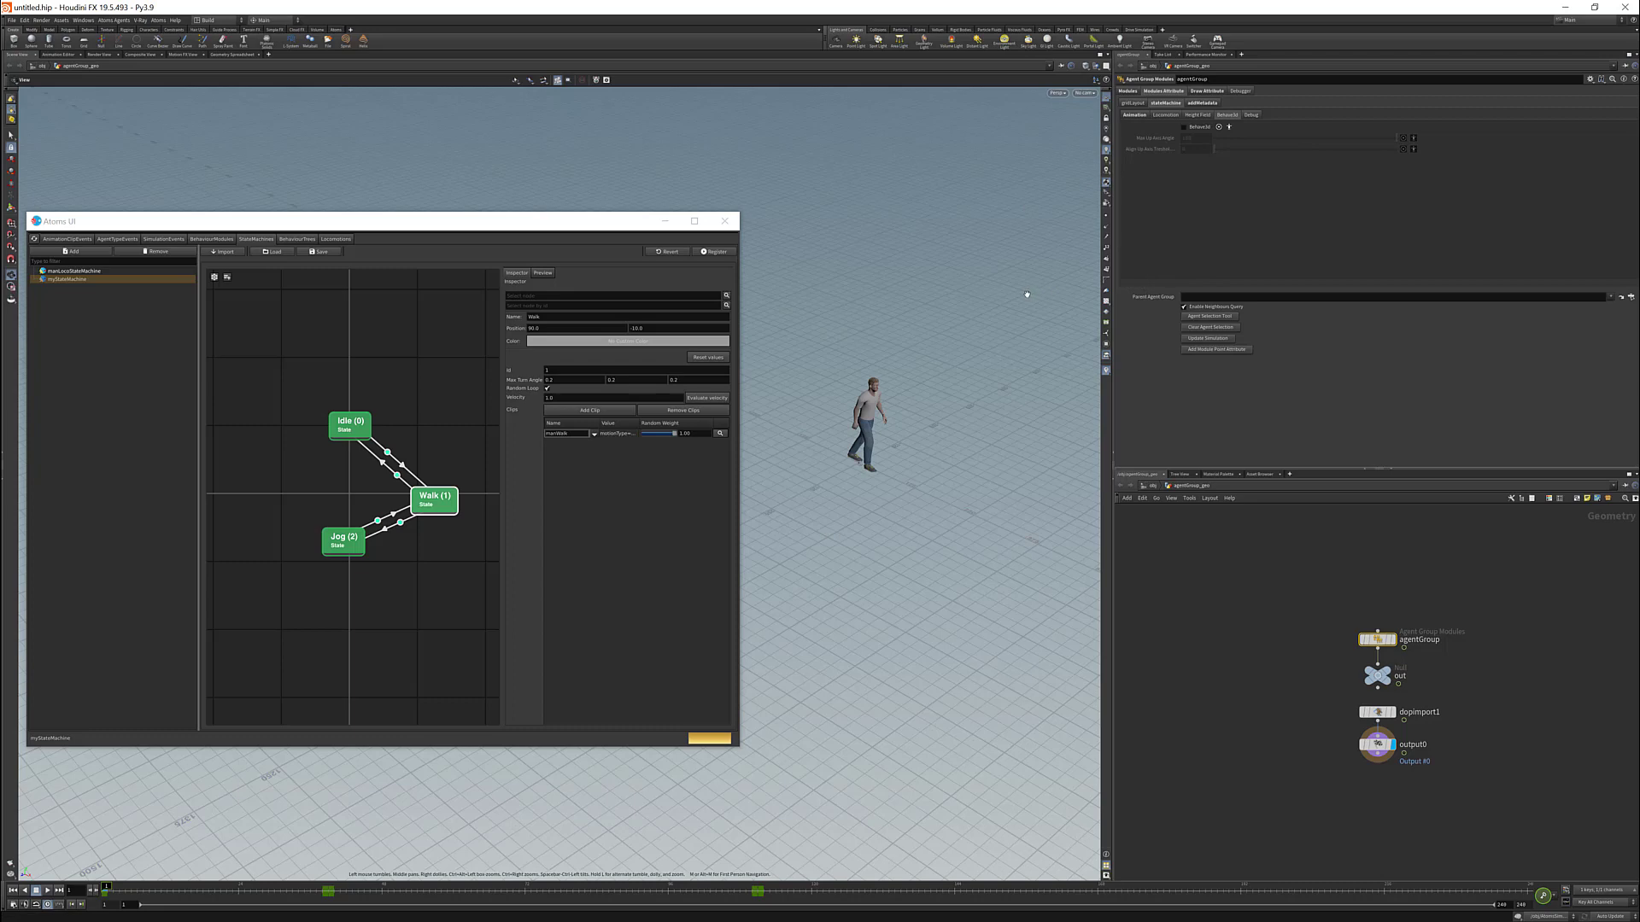
left_click(1252, 114)
left_click(1136, 118)
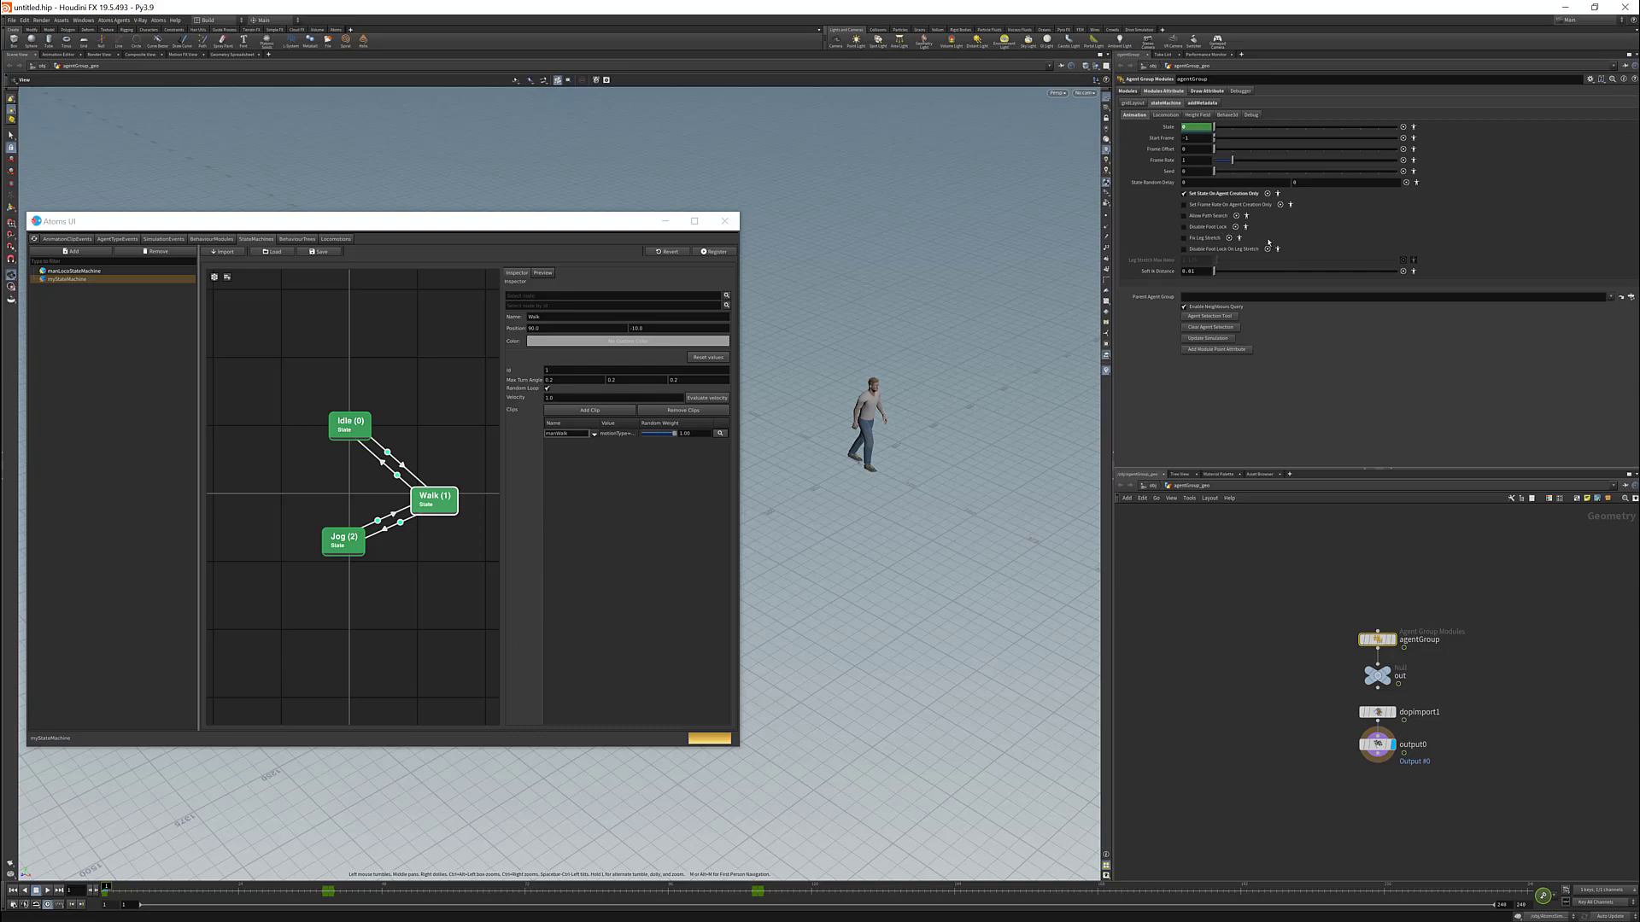